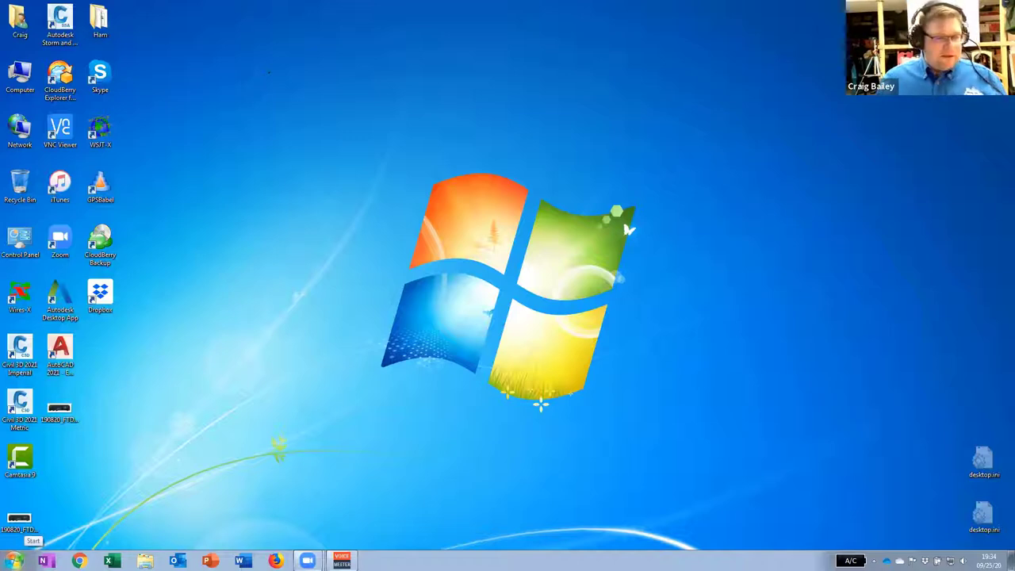
- Switch to Chrome and load the Pi-Star hotspot dashboard at pi-star1.local
left_click(16, 559)
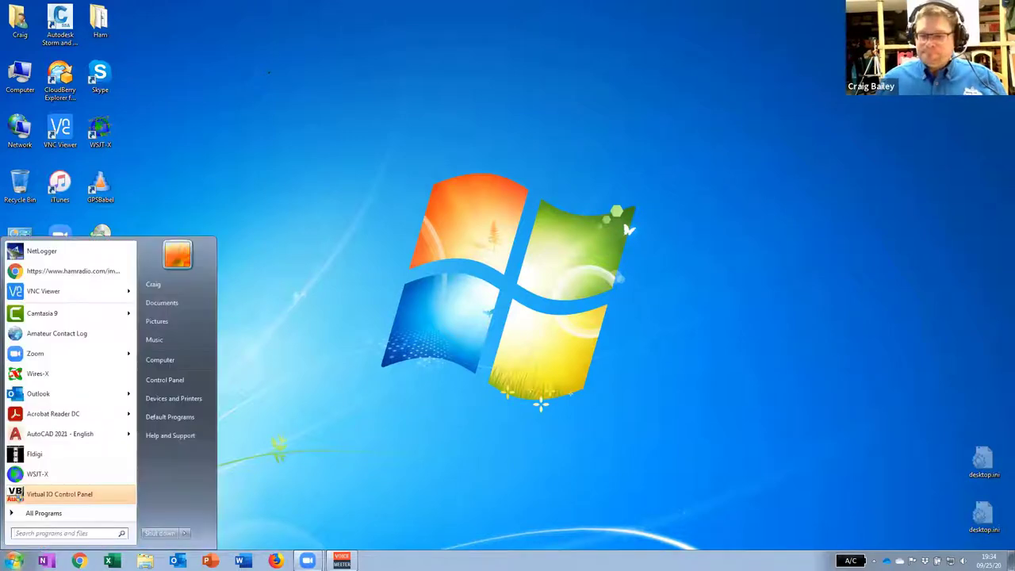
left_click(16, 560)
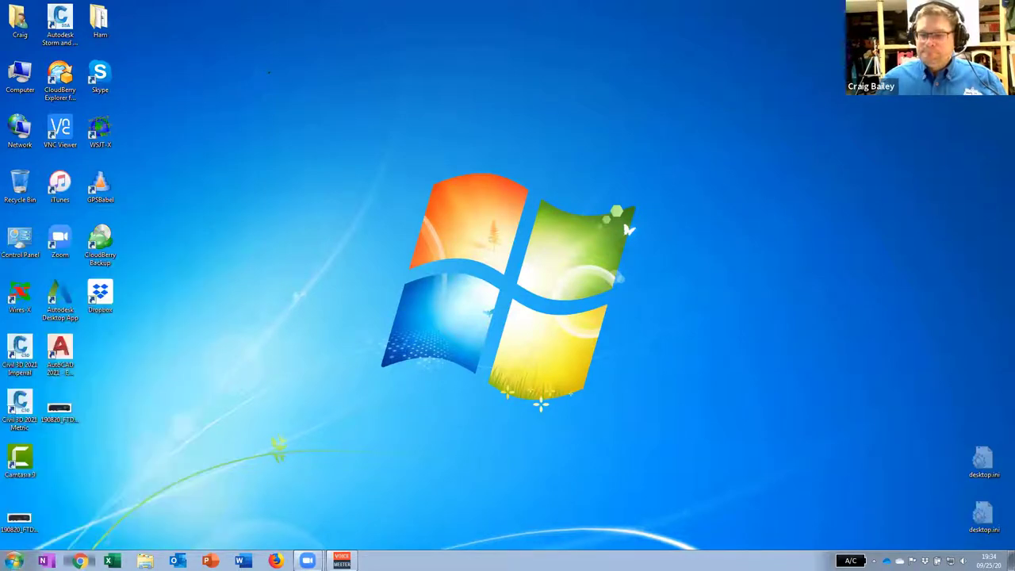
left_click(92, 549)
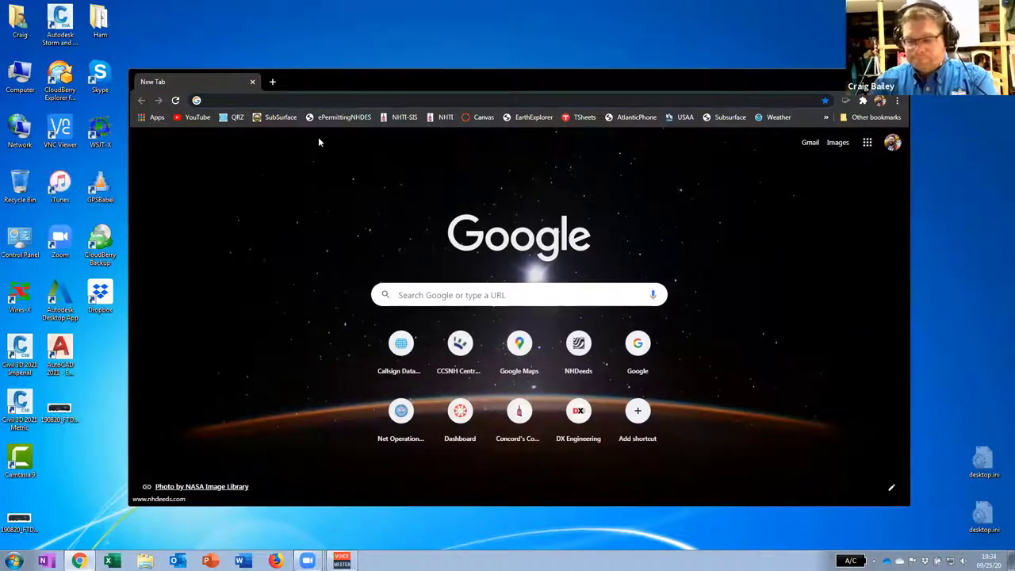
type("pi-star1.local/")
key("Return")
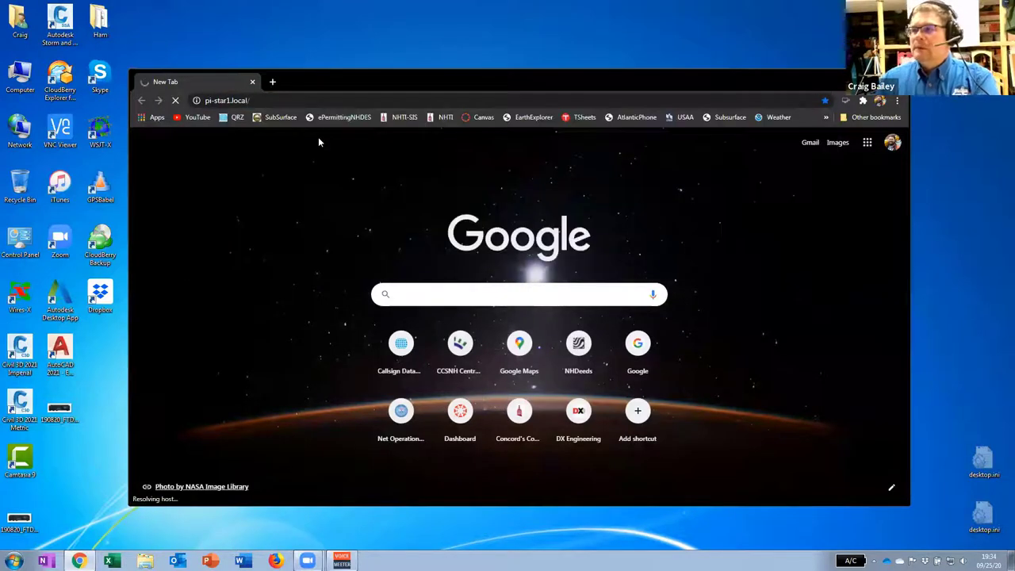
- Bring the minimized dashboard browser window back up and reposition it on the desktop
left_click_drag(792, 84, 757, 86)
left_click(829, 78)
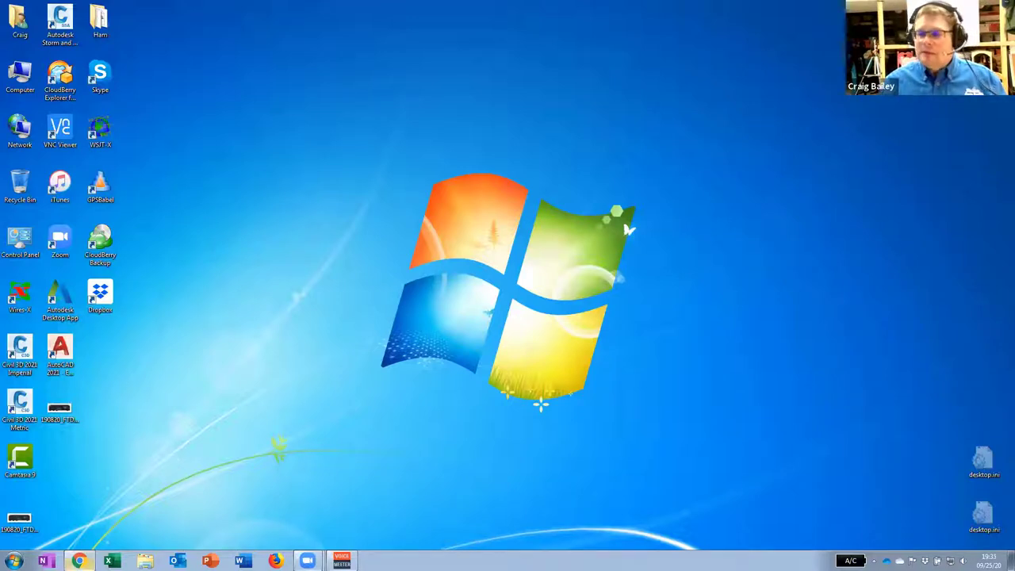
left_click(79, 561)
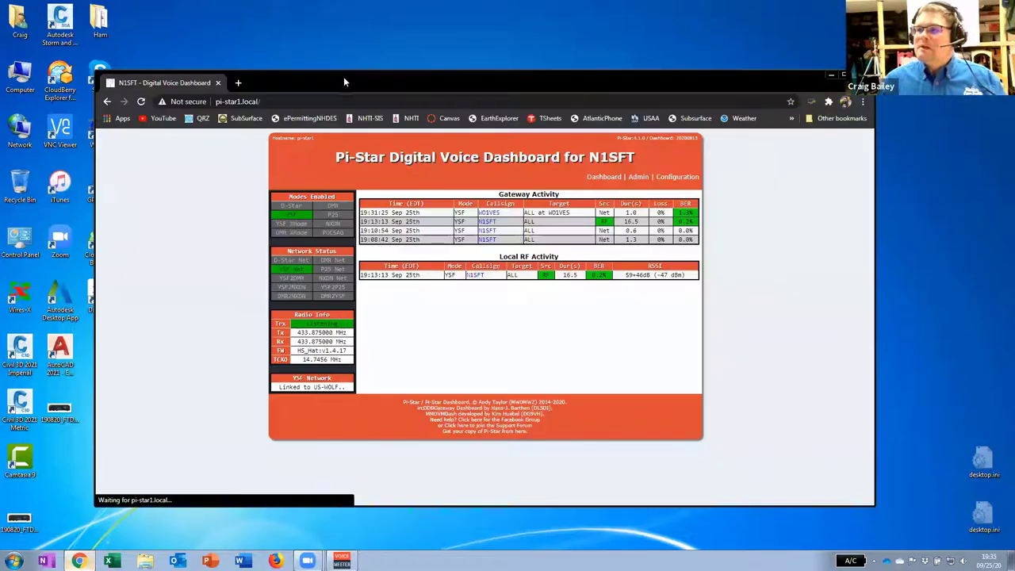
left_click_drag(343, 76, 318, 47)
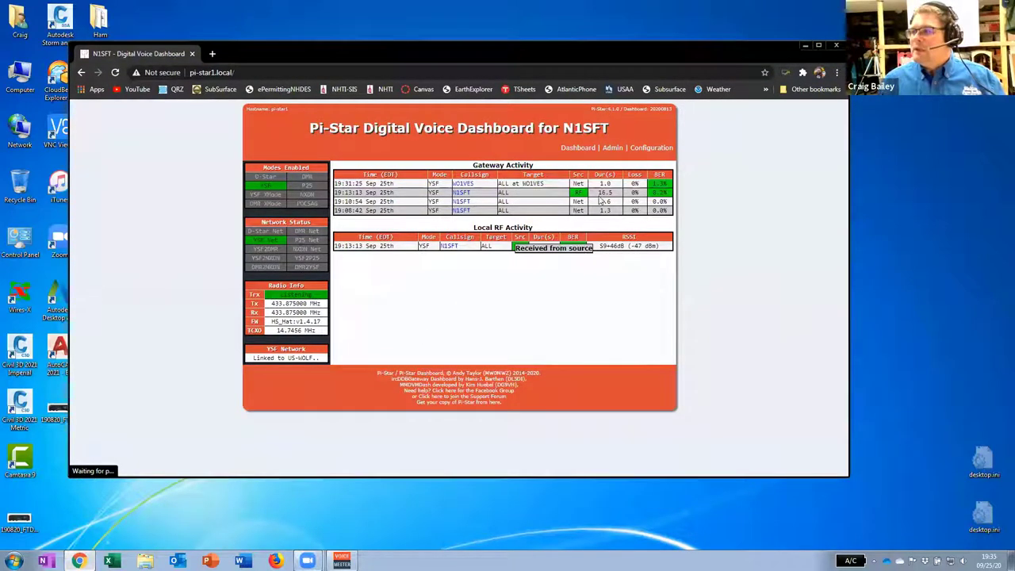
- Open the Pi-Star Configuration page, sign in with the saved credentials, and go to the Yaesu System Fusion settings
left_click(579, 148)
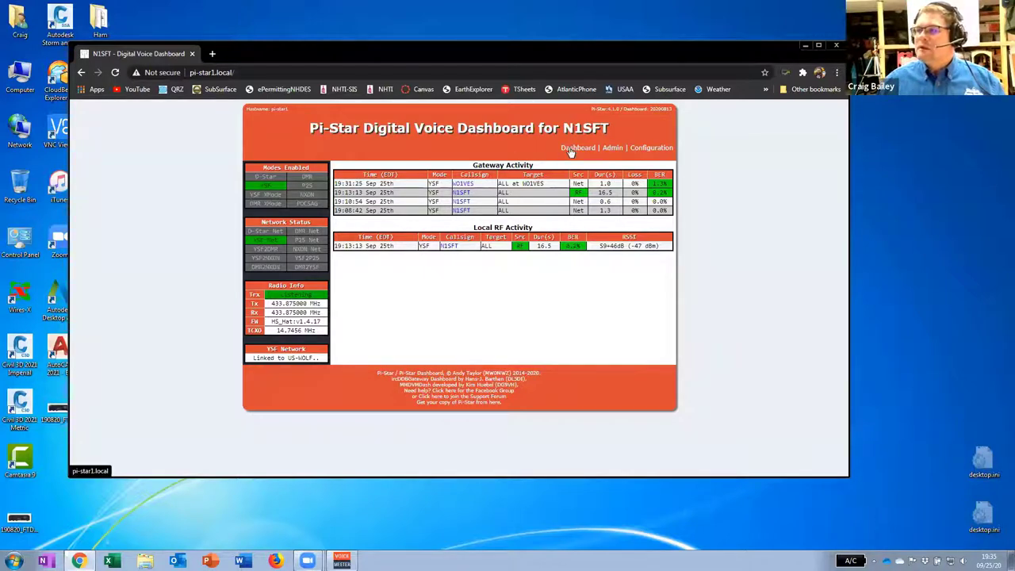
left_click(655, 150)
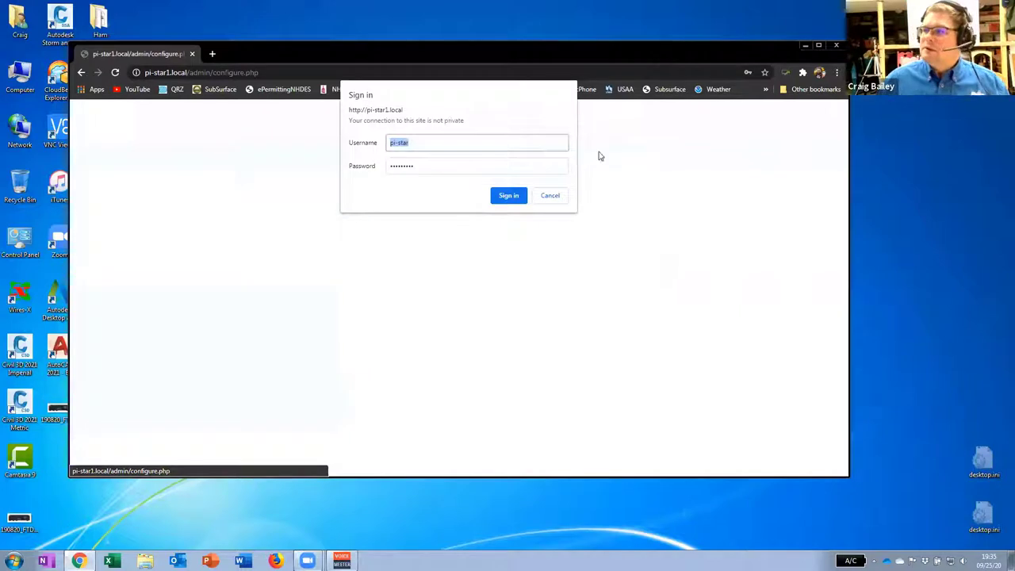
left_click(505, 197)
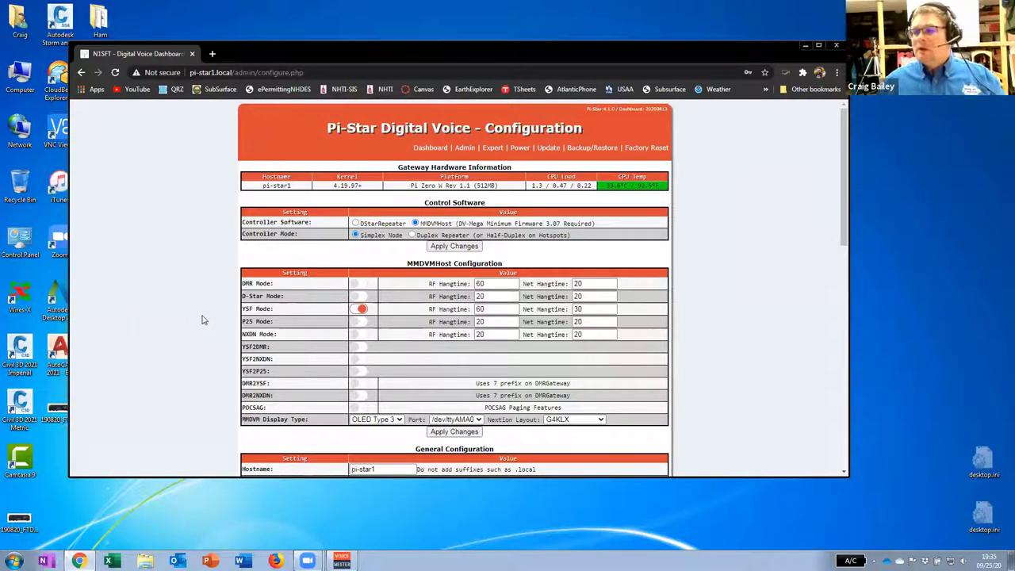
scroll(264, 270, "down", 1)
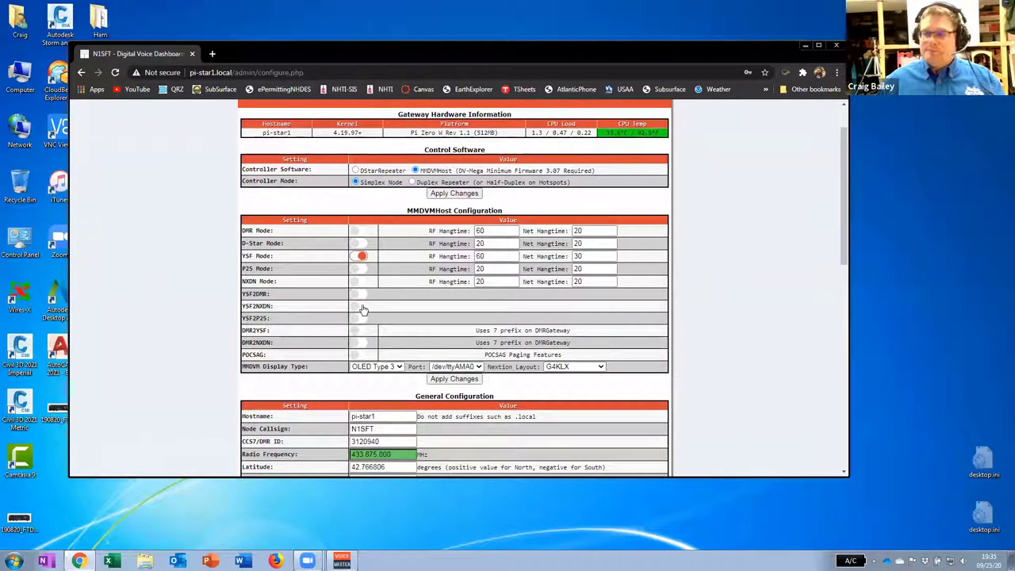
scroll(295, 299, "down", 2)
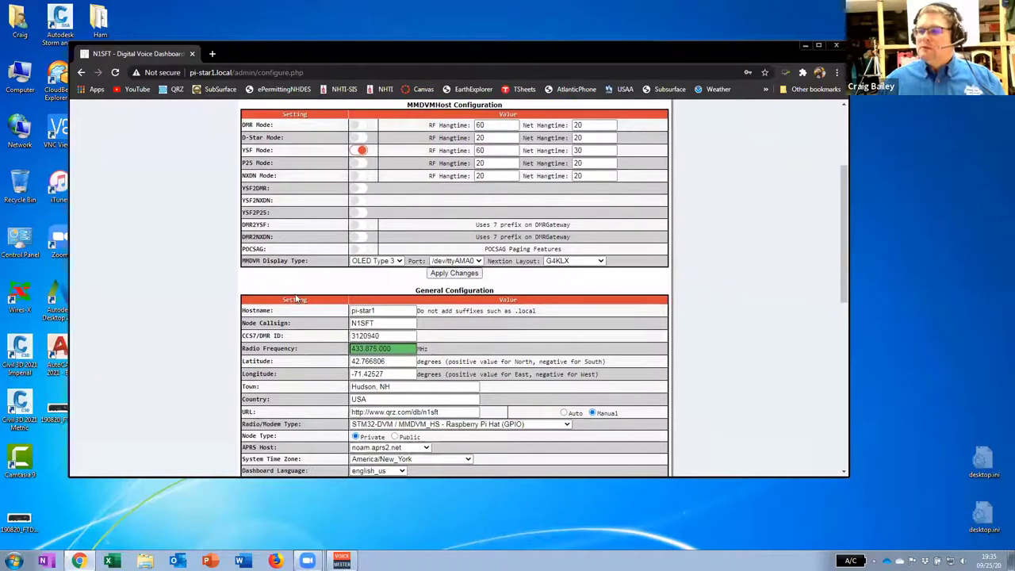
scroll(295, 299, "down", 5)
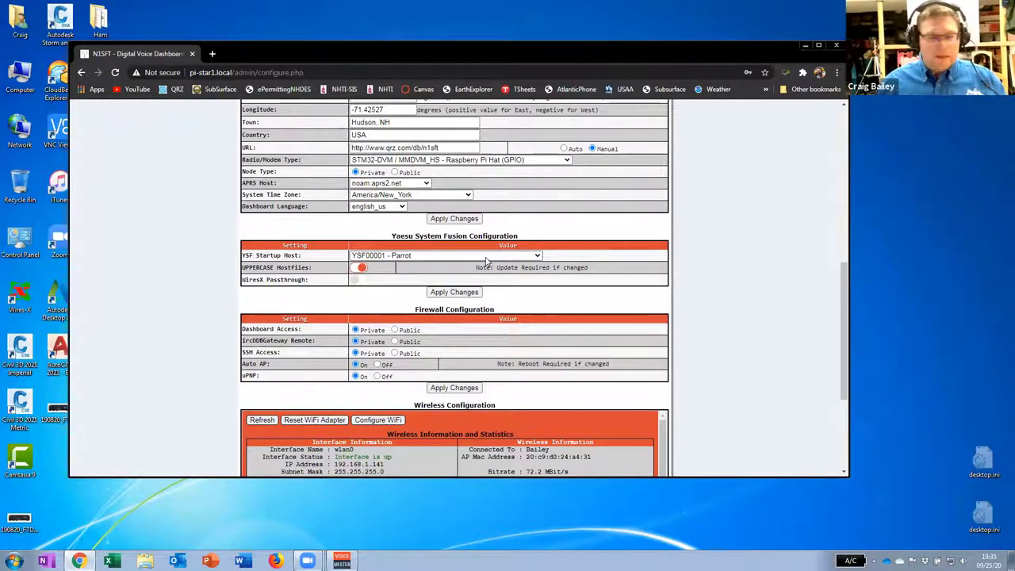
scroll(487, 262, "down", 1)
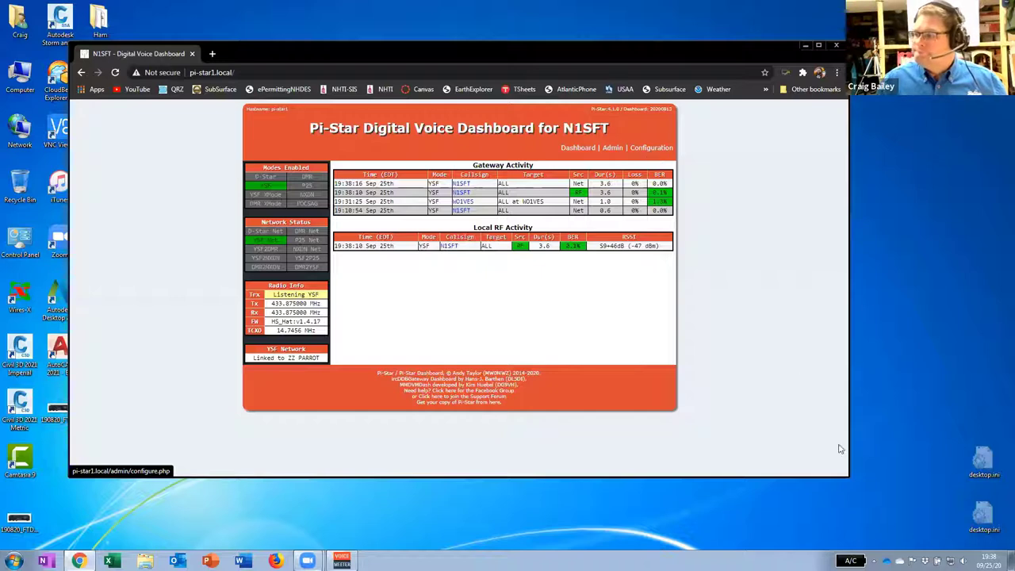
- Return to the Configuration page and set the YSF Startup Host to YSF98899 - US-WolfDen - Massachusetts
left_click(654, 151)
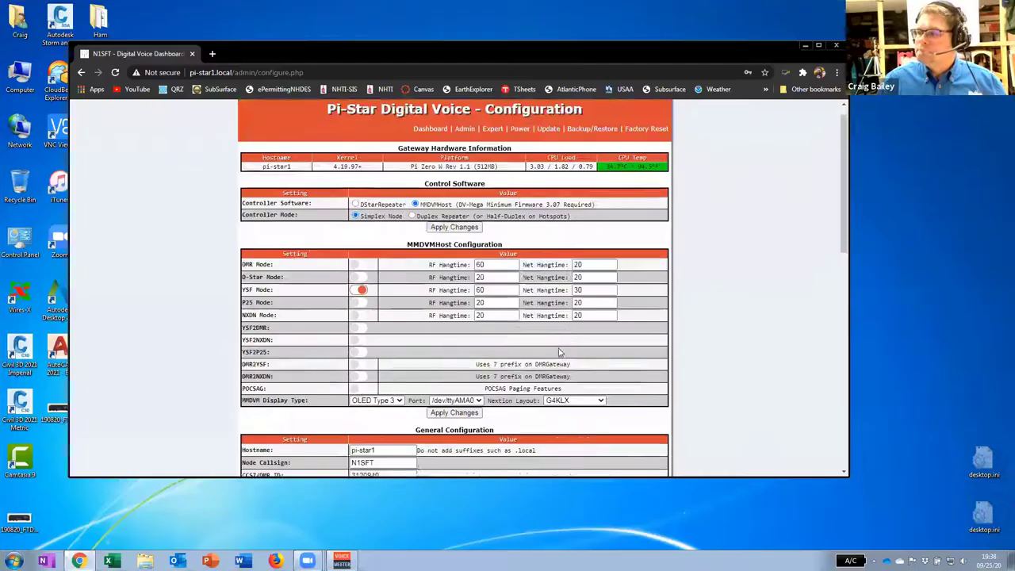
scroll(556, 346, "down", 6)
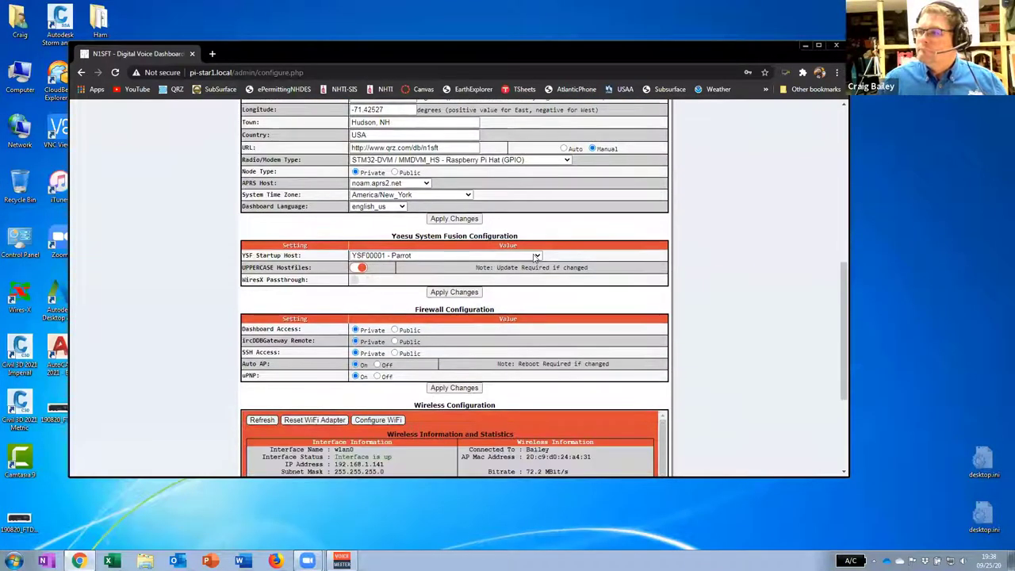
left_click(537, 256)
left_click_drag(539, 279, 537, 315)
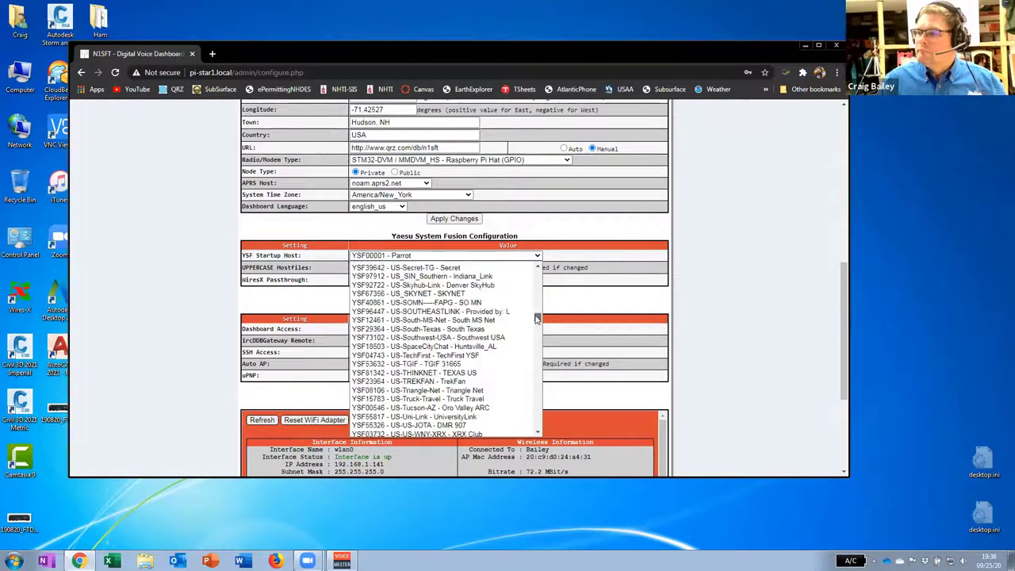
scroll(476, 339, "down", 2)
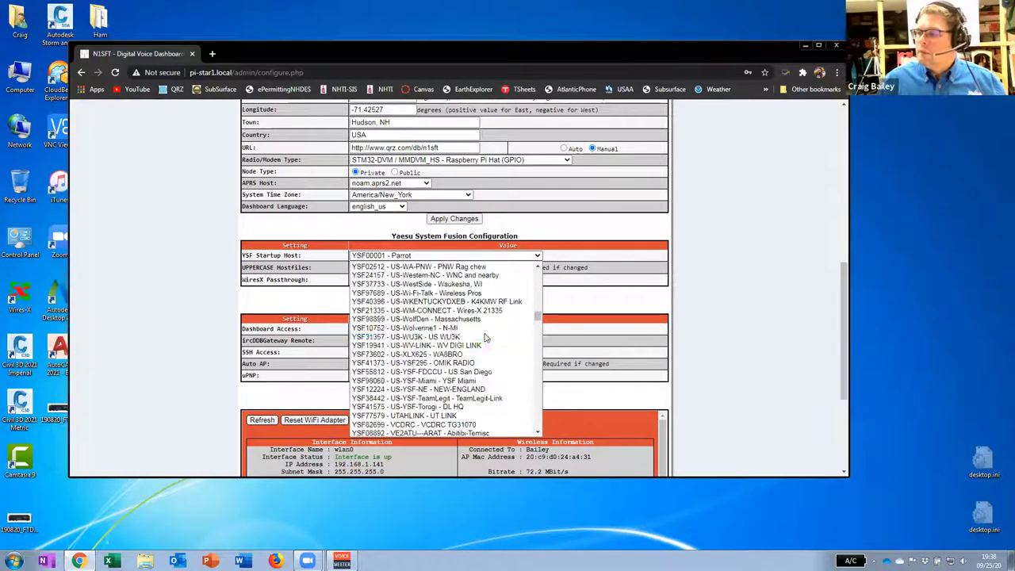
left_click(423, 320)
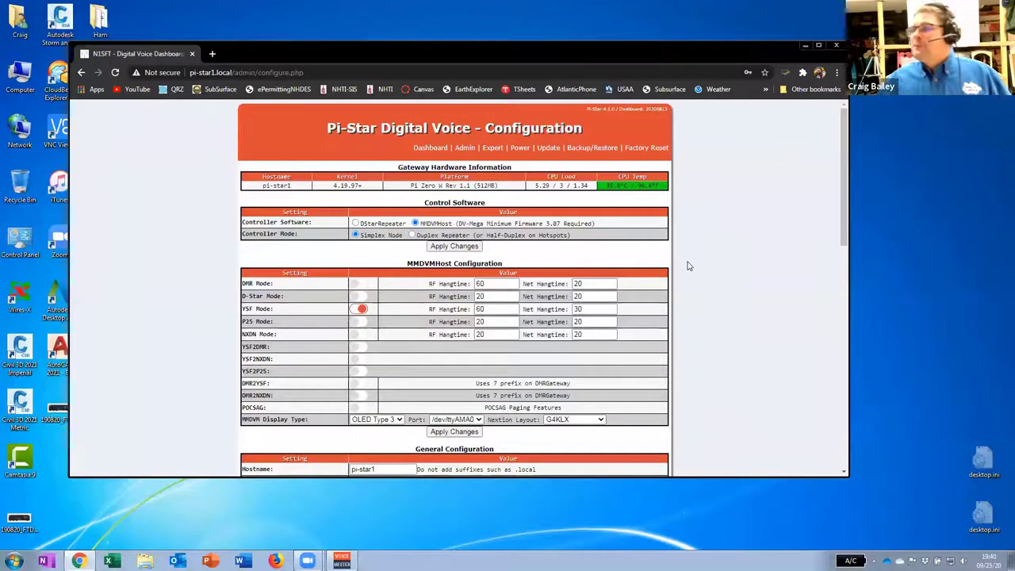
- Check the saved YSF Startup Host in the Yaesu System Fusion section and return to the Pi-Star dashboard
scroll(692, 260, "down", 5)
scroll(693, 260, "down", 3)
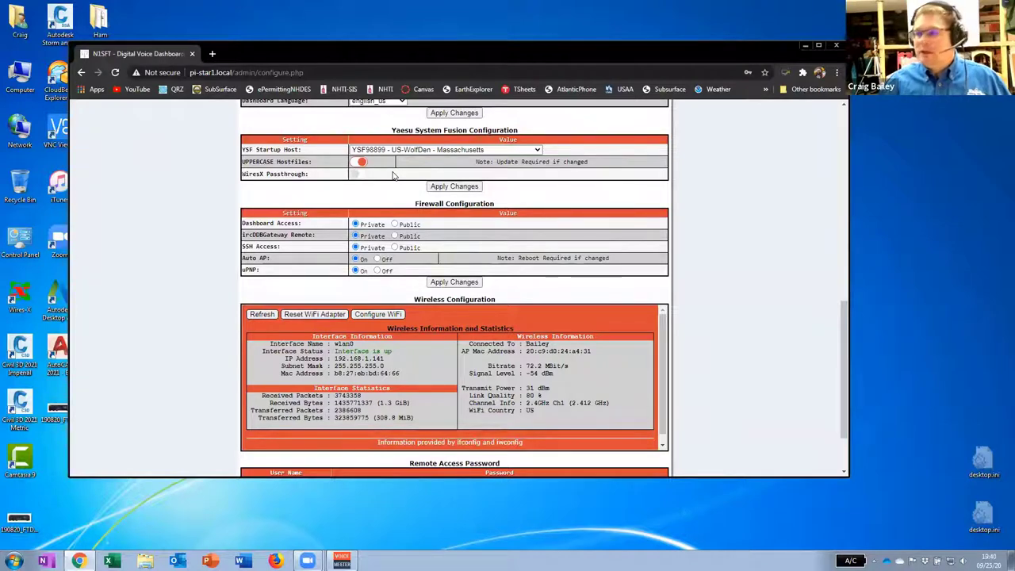
scroll(689, 265, "up", 5)
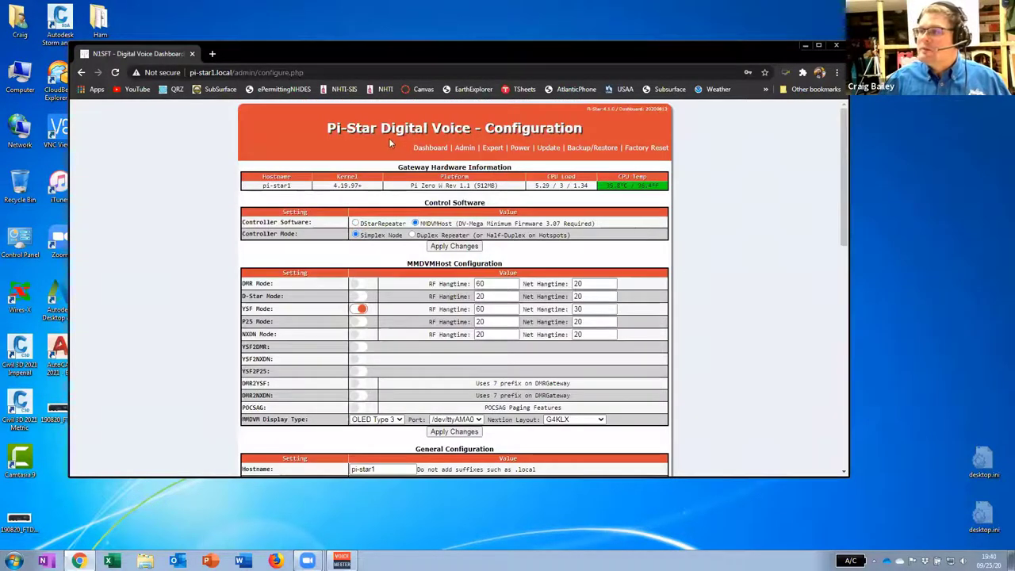
left_click(422, 153)
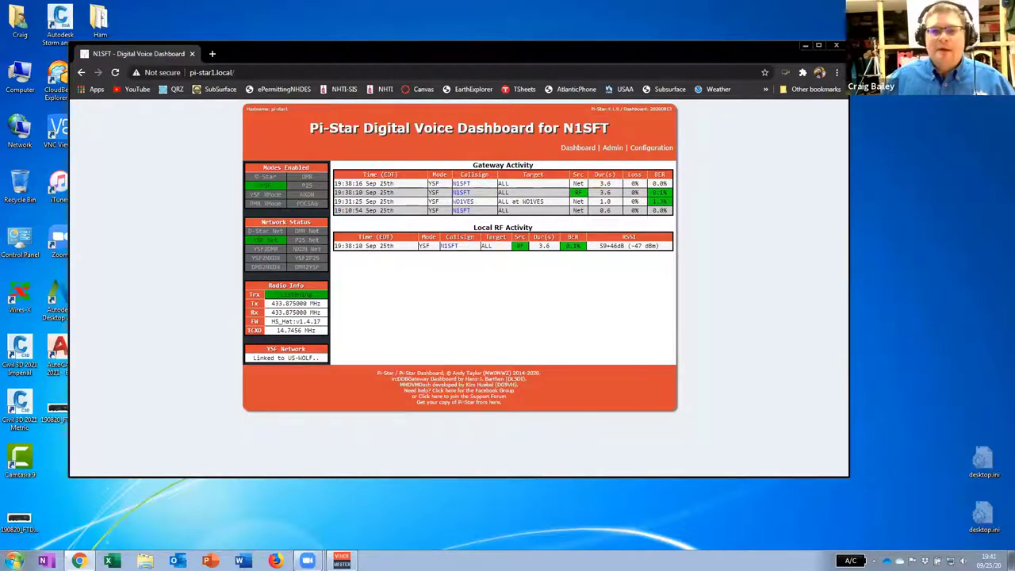
- Find and launch EchoLink from the installed programs and dismiss its Tip of the Day
left_click(13, 561)
type("ec")
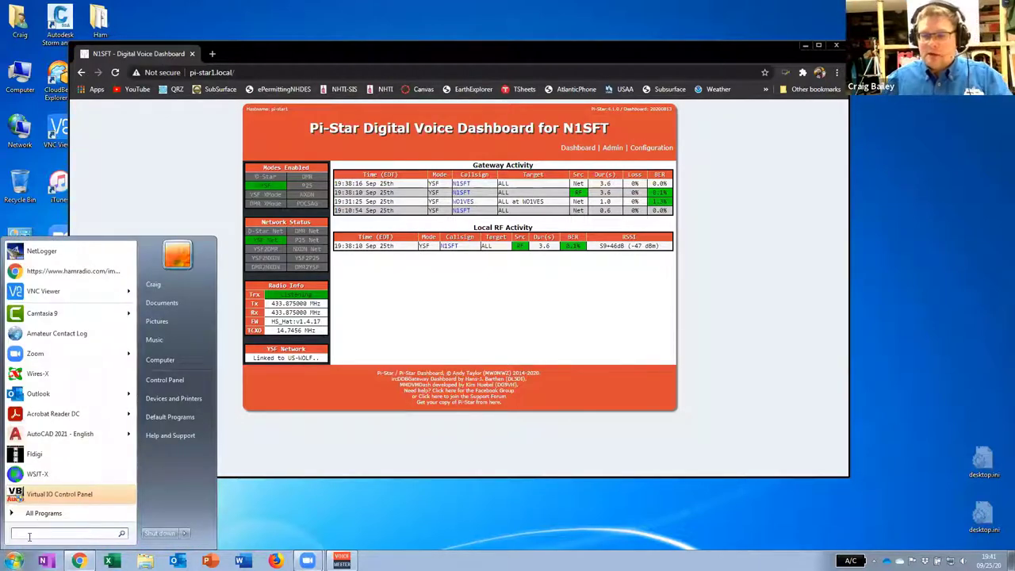
type("ho")
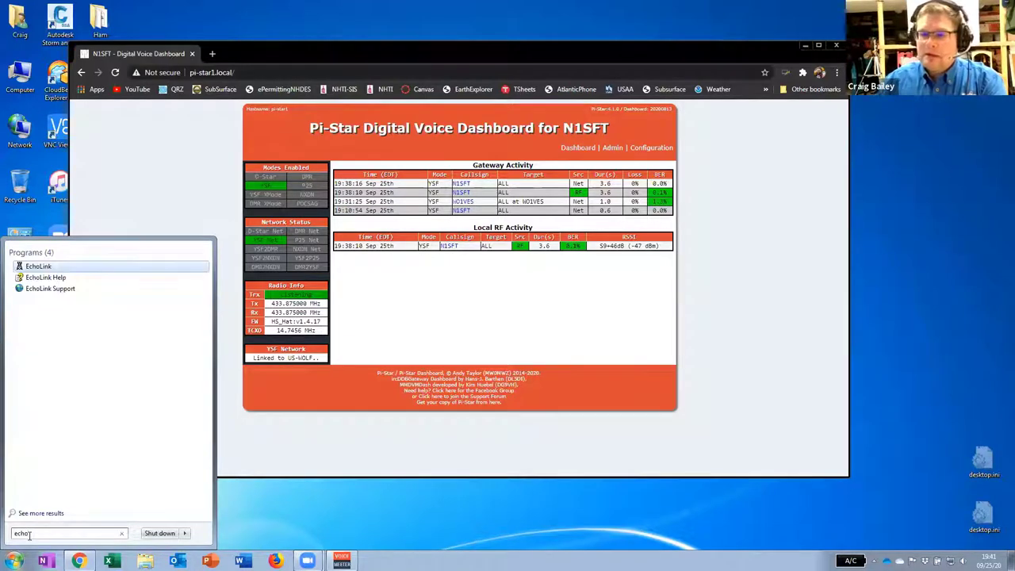
left_click(35, 266)
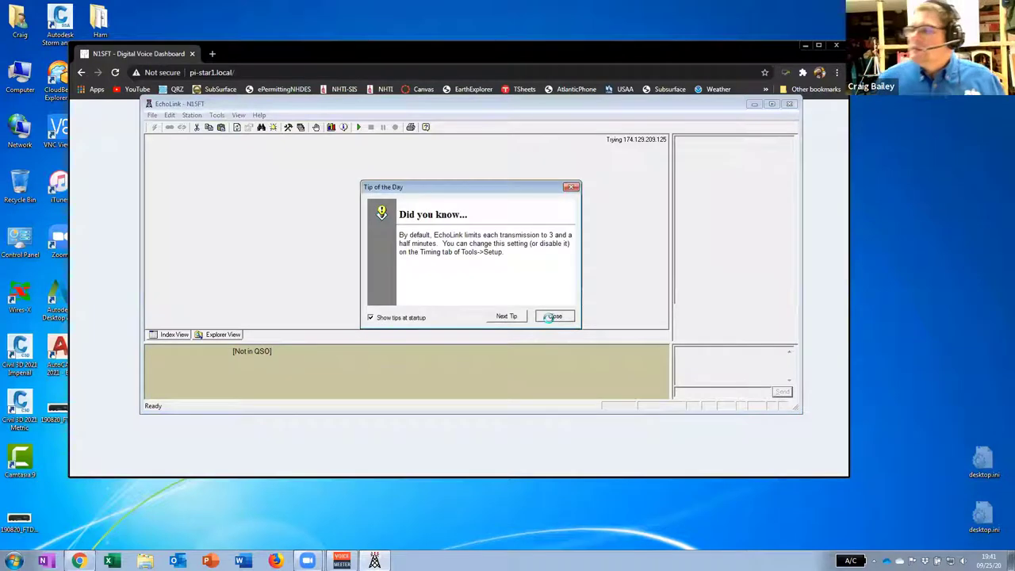
key("Escape")
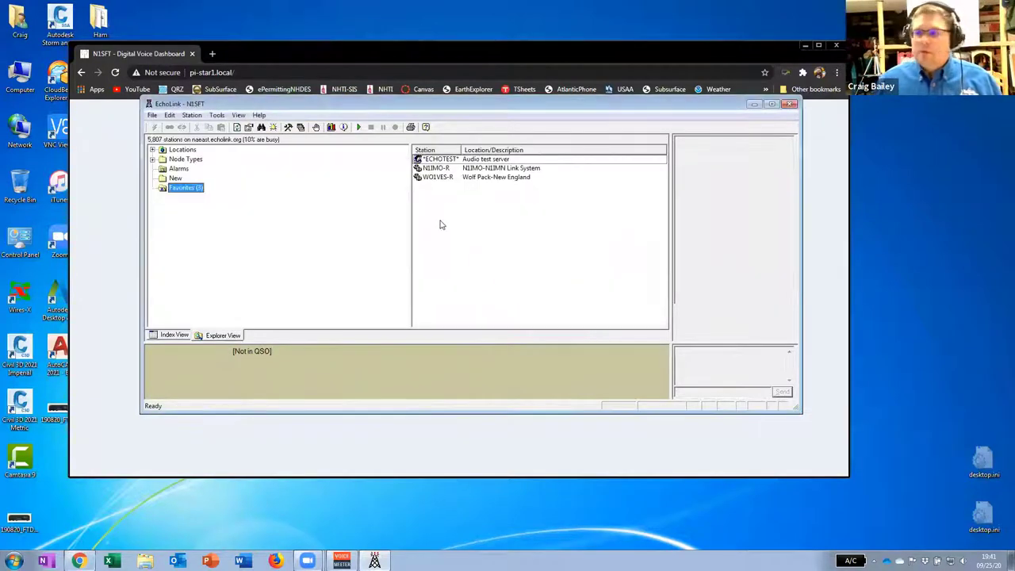
- Try to connect to the WO1VES-R favorite station, then close EchoLink and minimize the browser window
right_click(451, 179)
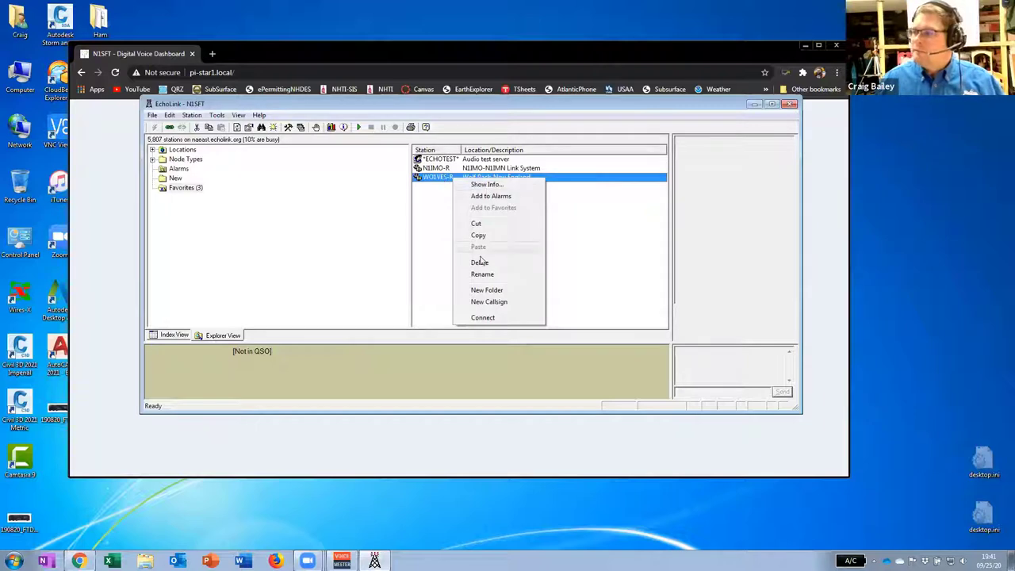
left_click(482, 318)
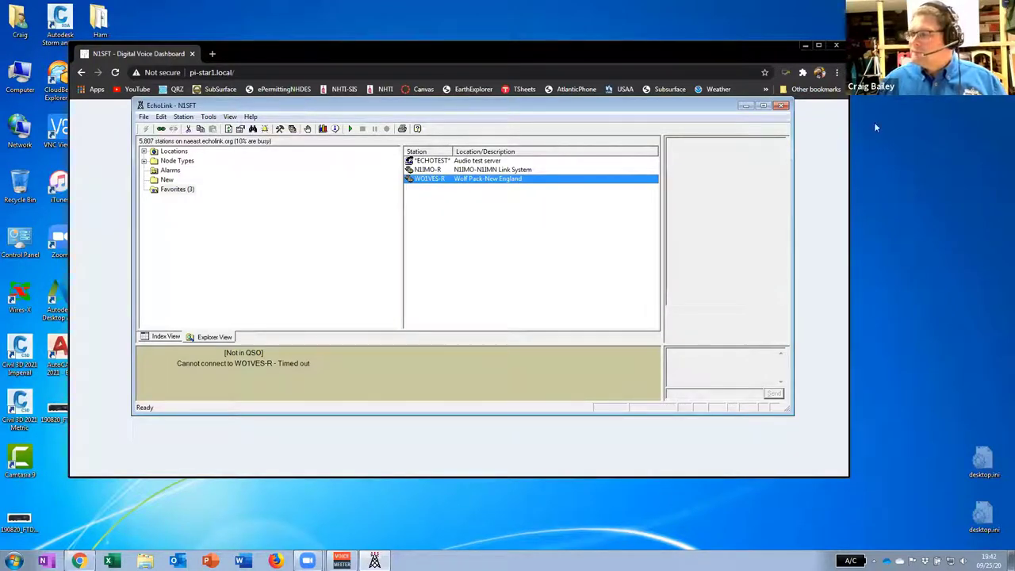
left_click(782, 106)
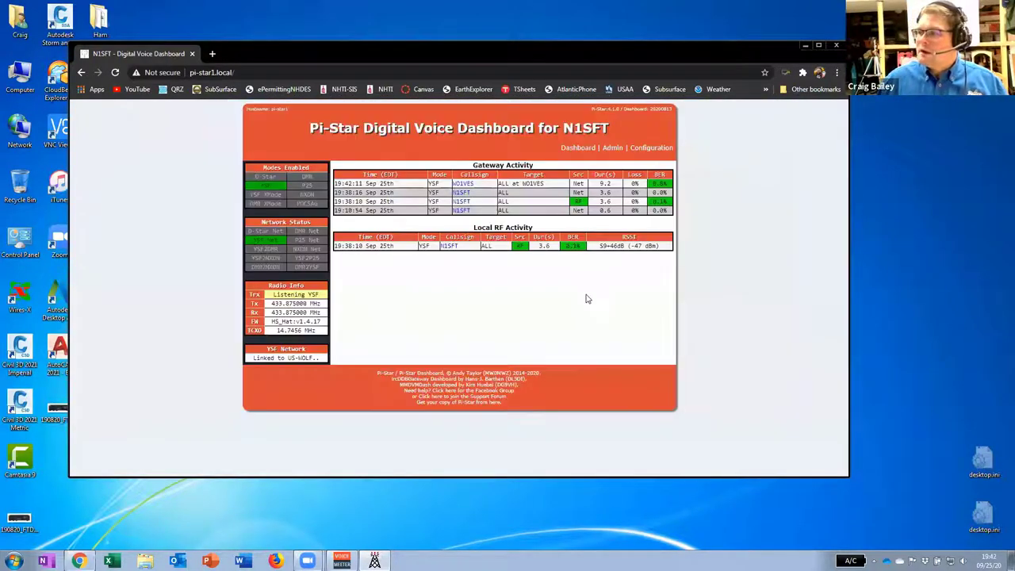
left_click(805, 45)
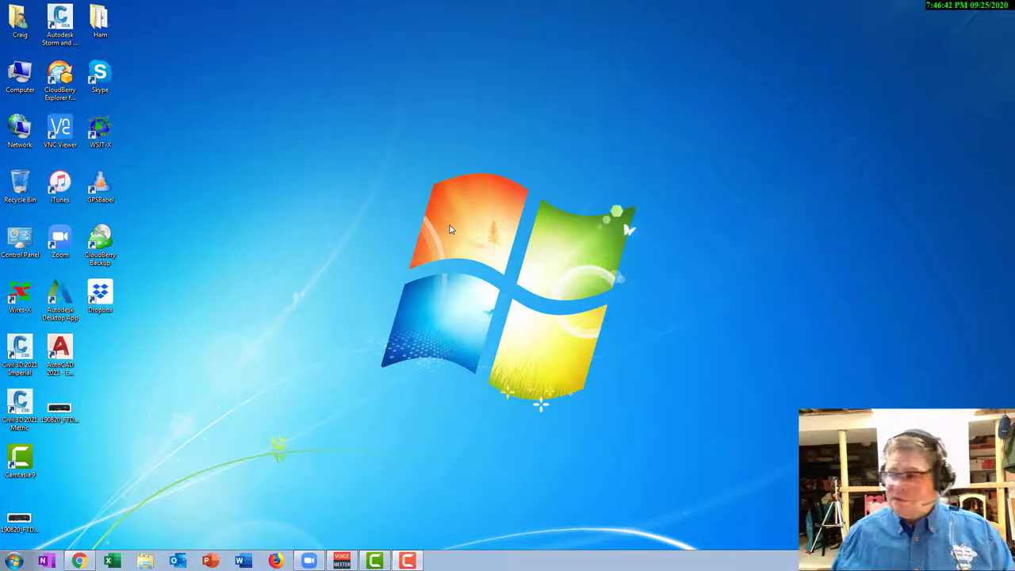
- Launch NetLogger, reposition its window, and choose NE WolfPack Fusion Wires-X 28941 as the net
left_click(13, 555)
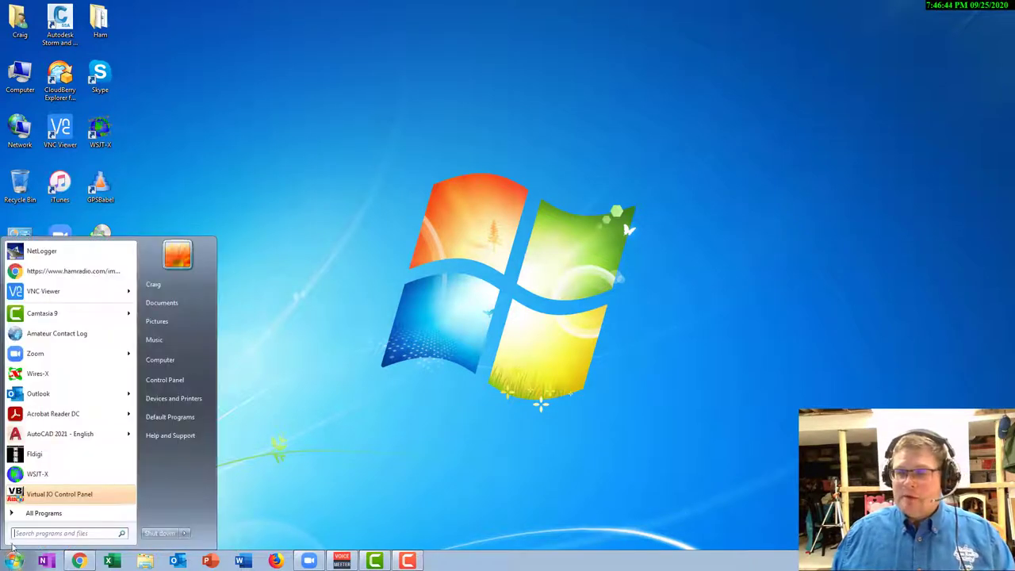
left_click(32, 252)
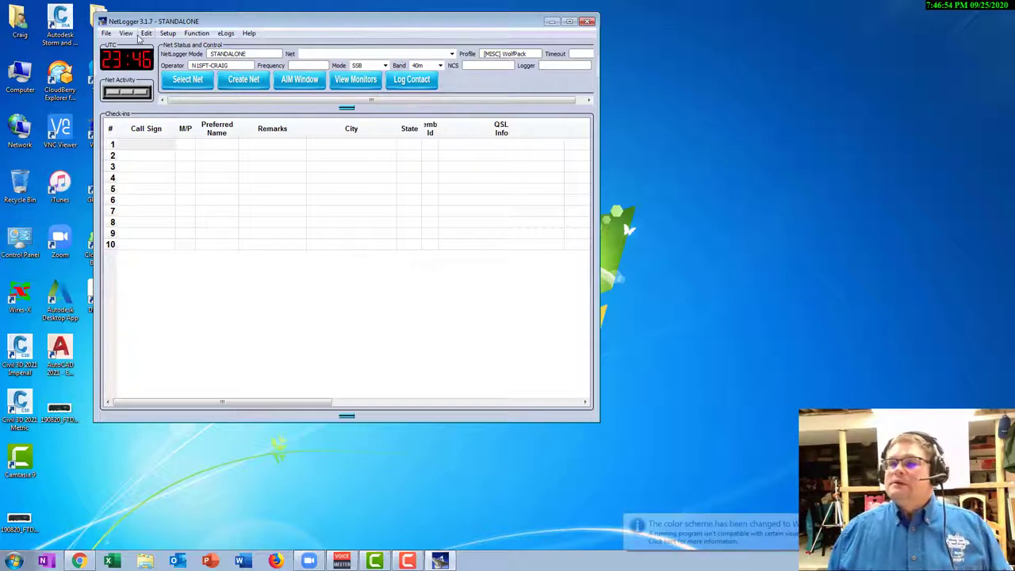
left_click_drag(185, 21, 222, 54)
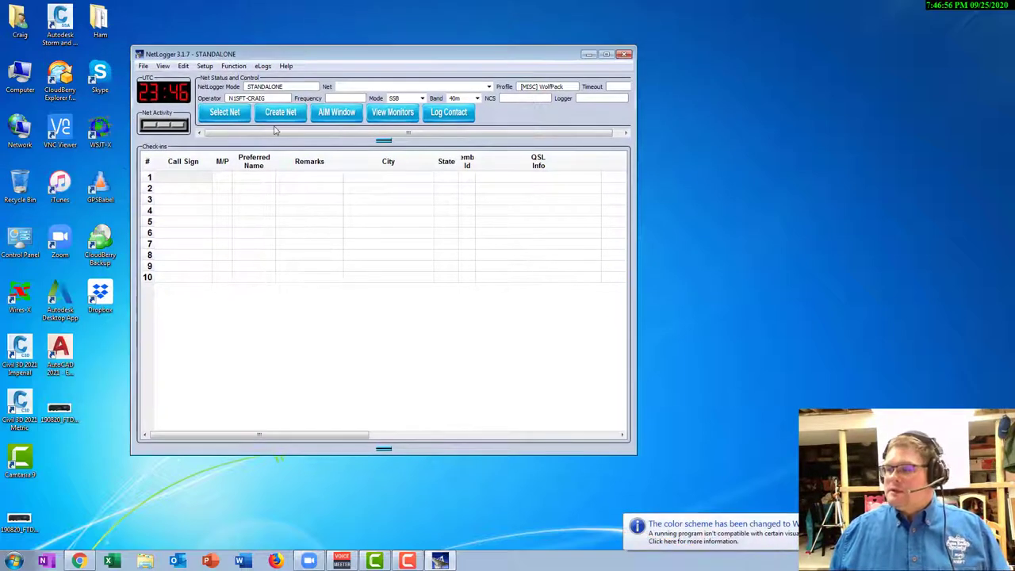
left_click(489, 86)
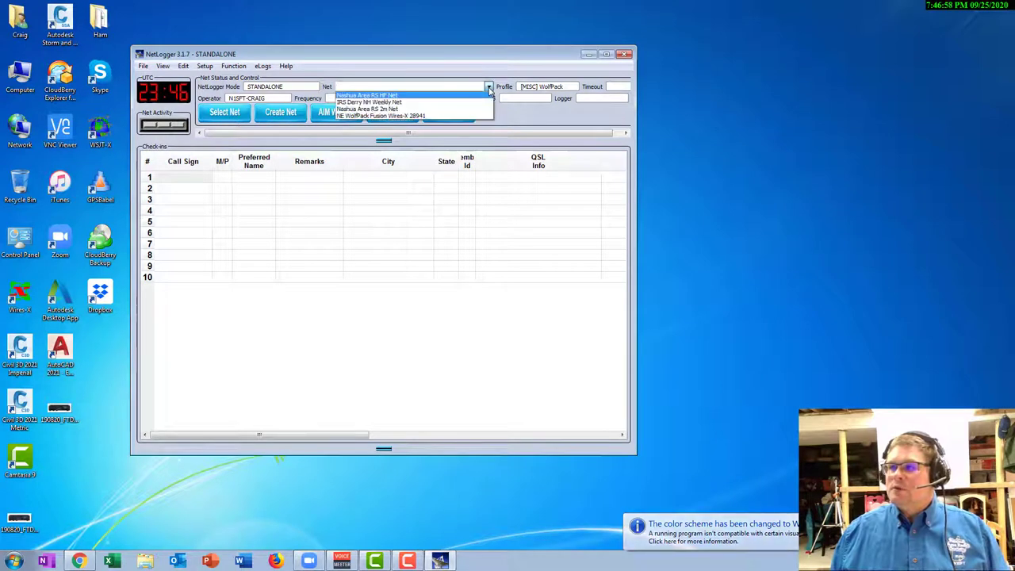
left_click(374, 116)
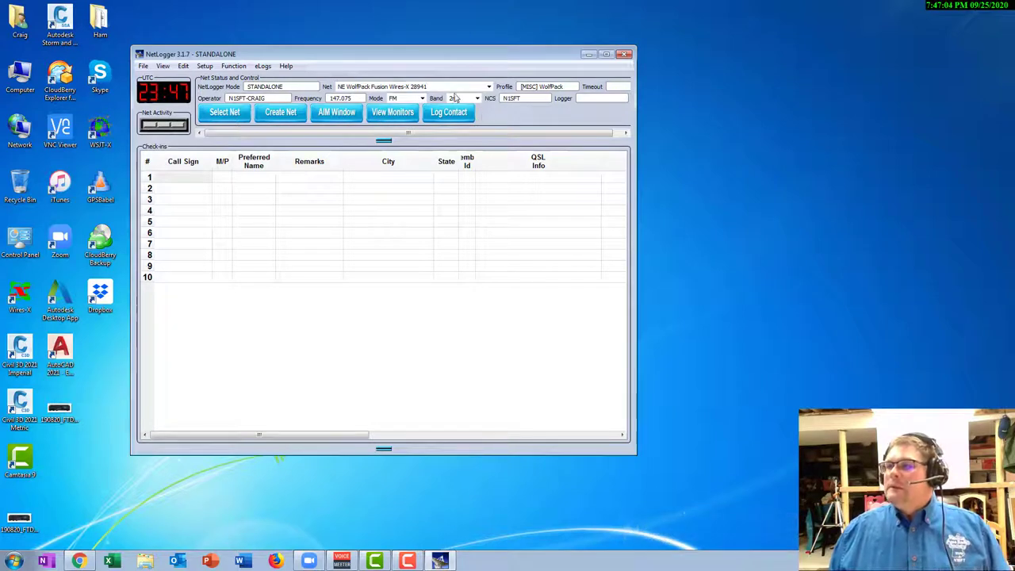
- Select WolfPack as the club profile in the Club Profile Setup
left_click(204, 69)
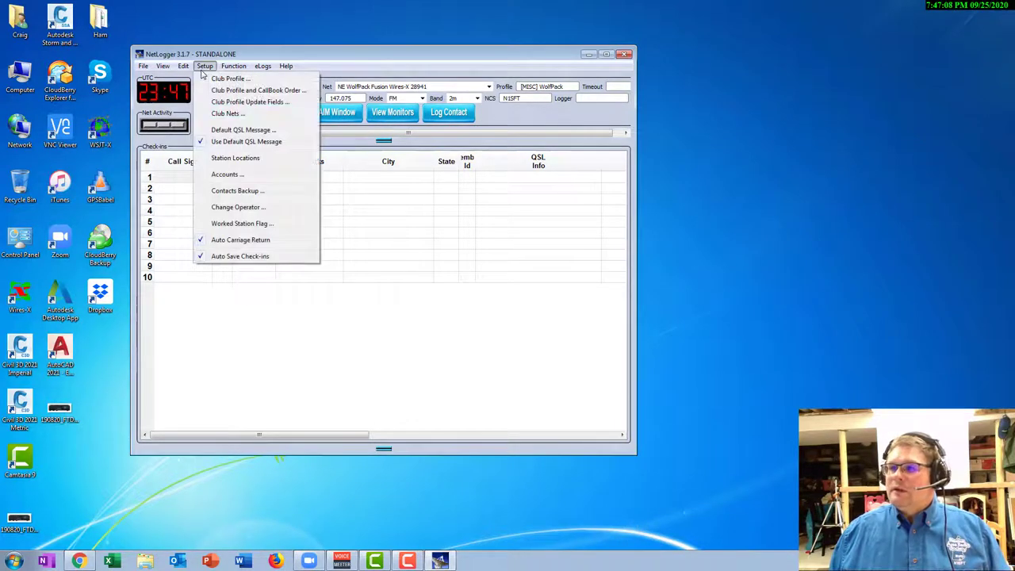
left_click(222, 79)
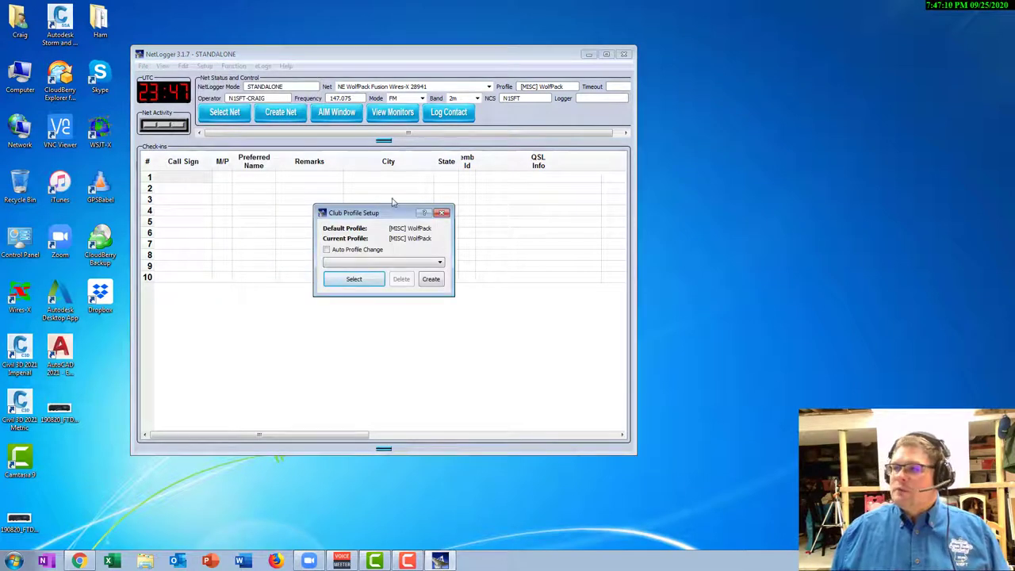
left_click(390, 264)
left_click(393, 264)
left_click(440, 266)
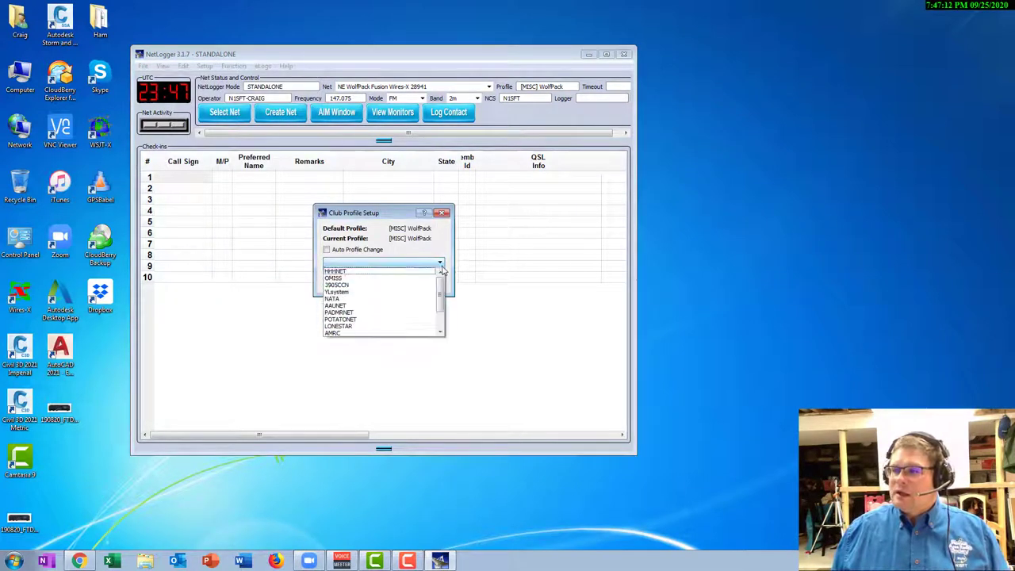
scroll(381, 310, "down", 2)
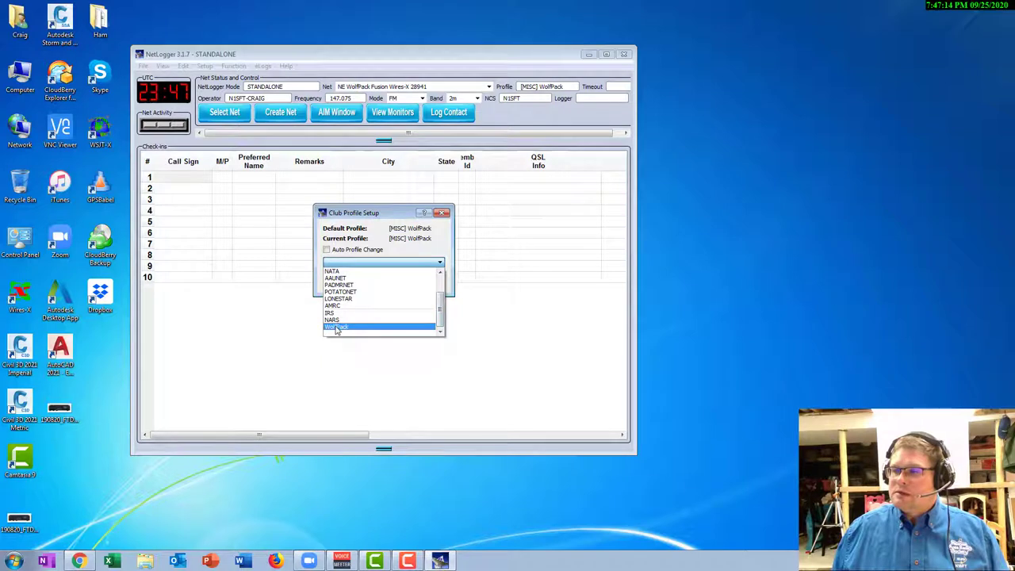
left_click(336, 327)
left_click(357, 287)
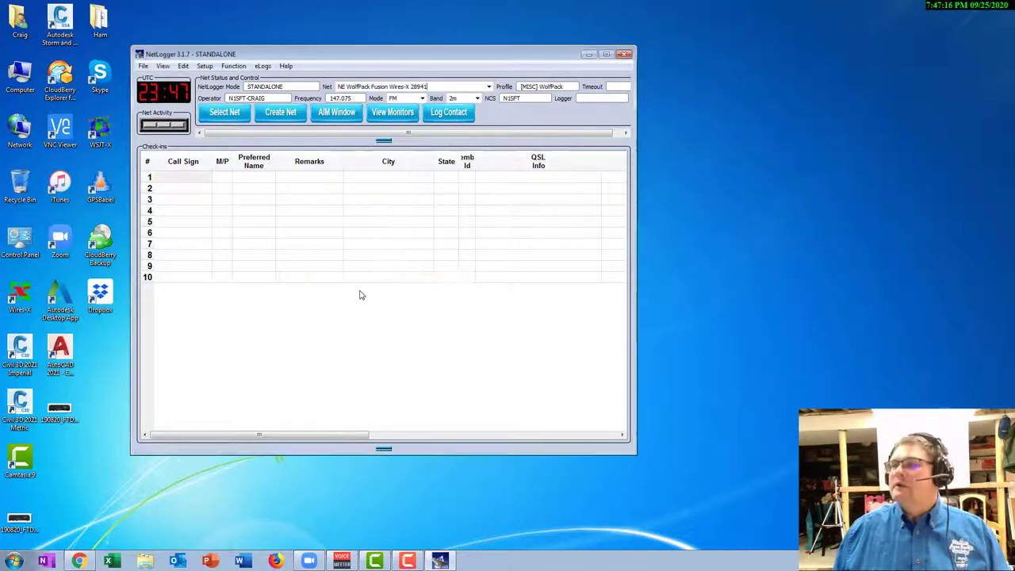
- Create the NE WolfPack Fusion Wires-X 28941 net on the NETLOGGER server with FM mode and dismiss the system message
left_click(279, 113)
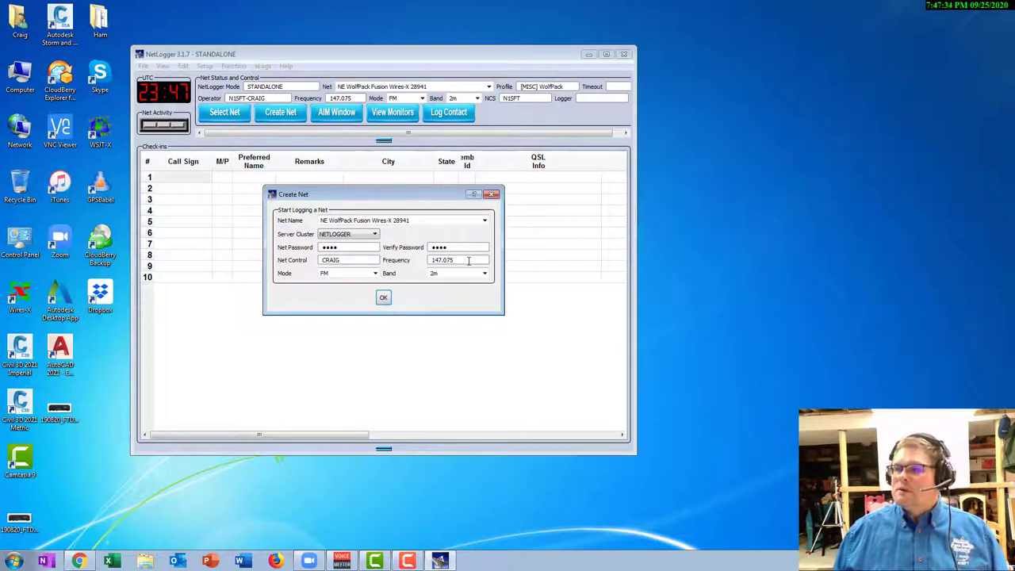
left_click(374, 275)
scroll(376, 301, "down", 2)
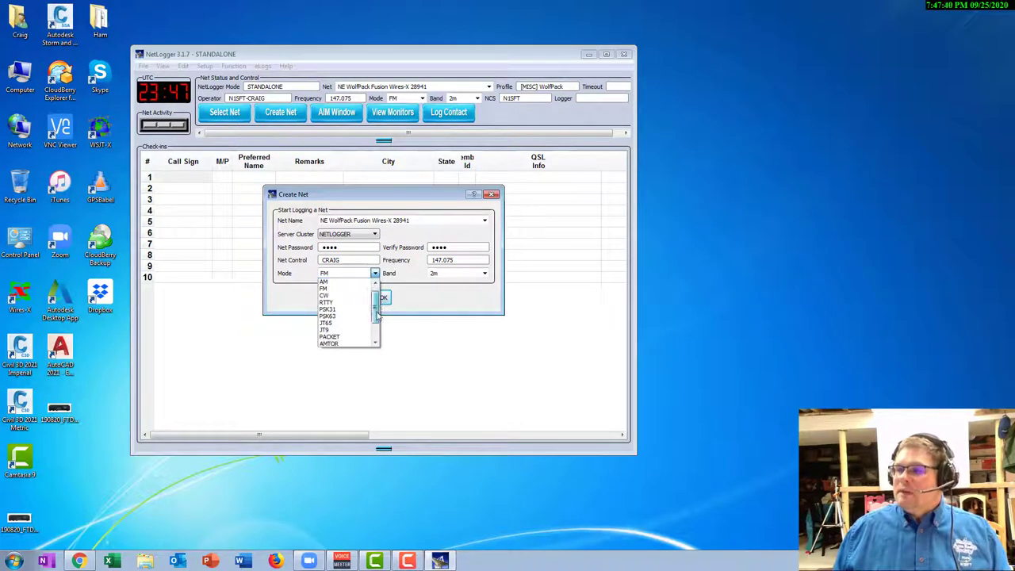
scroll(376, 333, "up", 3)
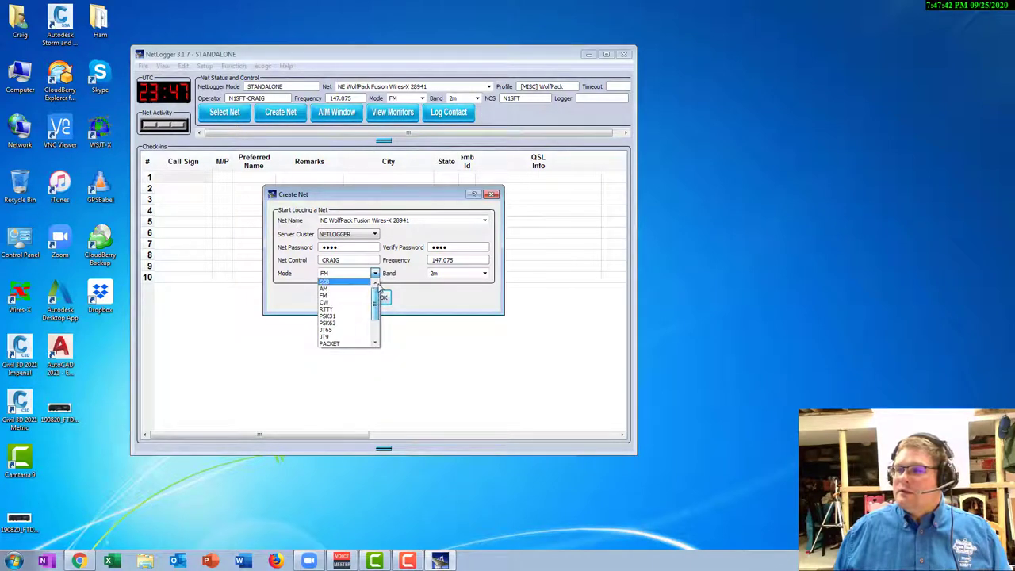
left_click(327, 296)
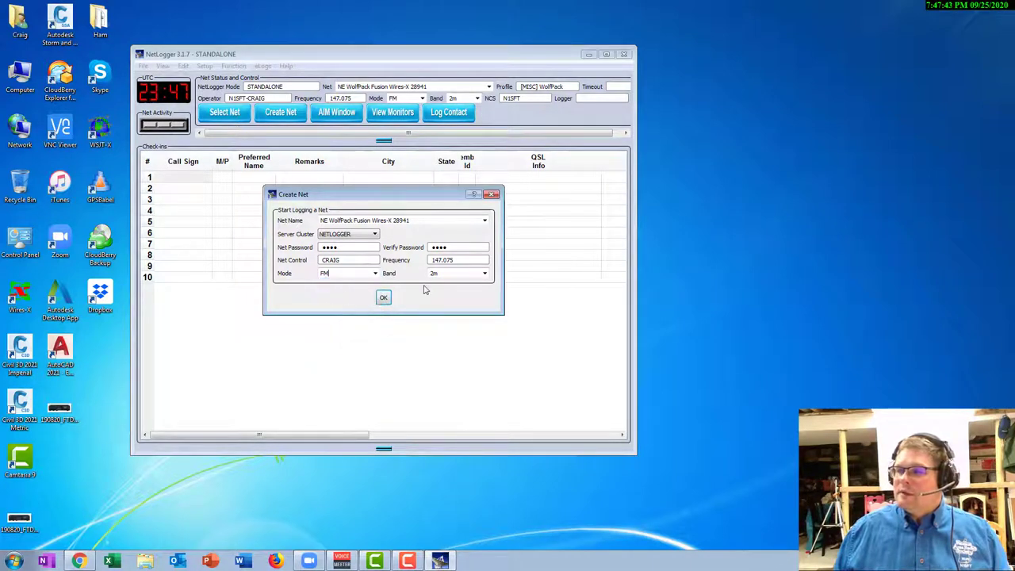
left_click(384, 300)
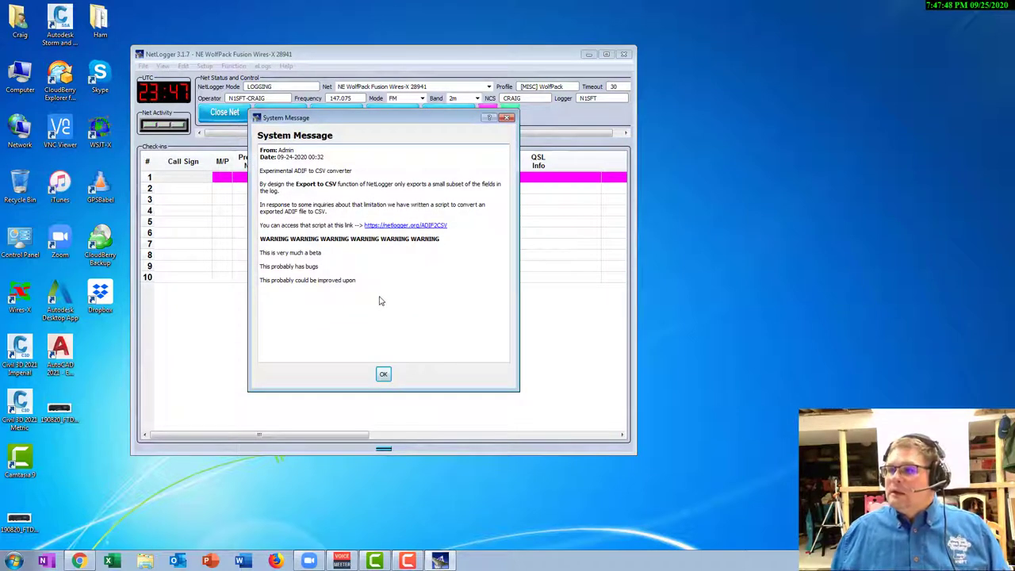
left_click(383, 375)
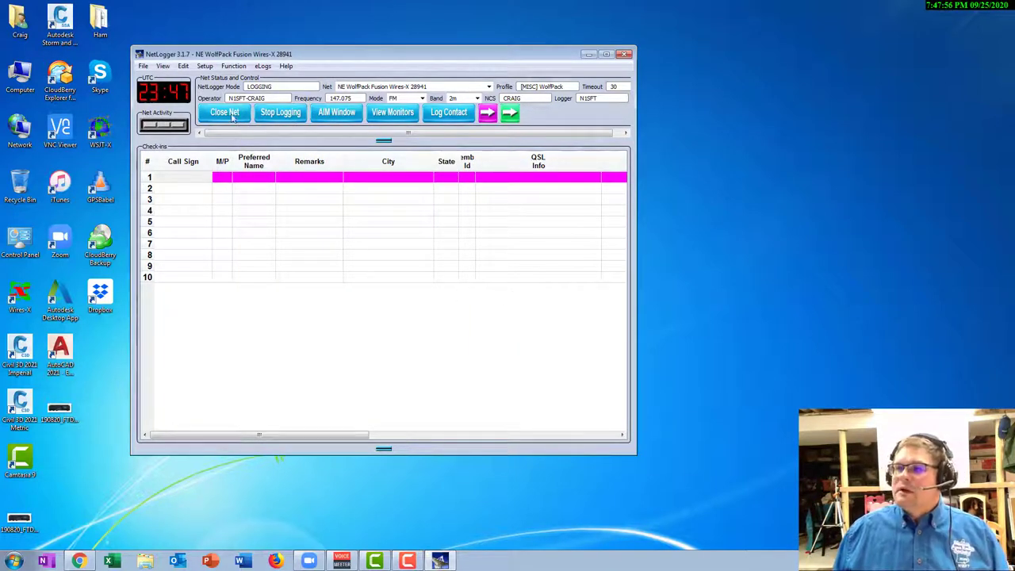
- Open the AIM window and post "New England Wolfpack Net starts at 8pm Eastern" and "Please stand by"
left_click(332, 113)
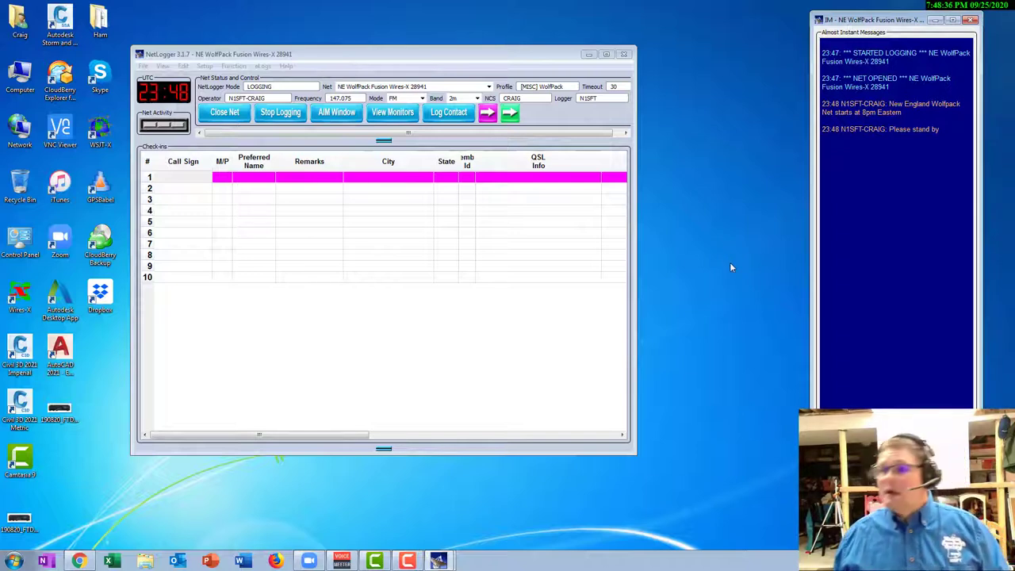
- Save the check-ins as a new log, reusing the latest NE-WolfPack-Fusion-Wires-X-28941 file name with the date changed to 09-25
left_click(144, 67)
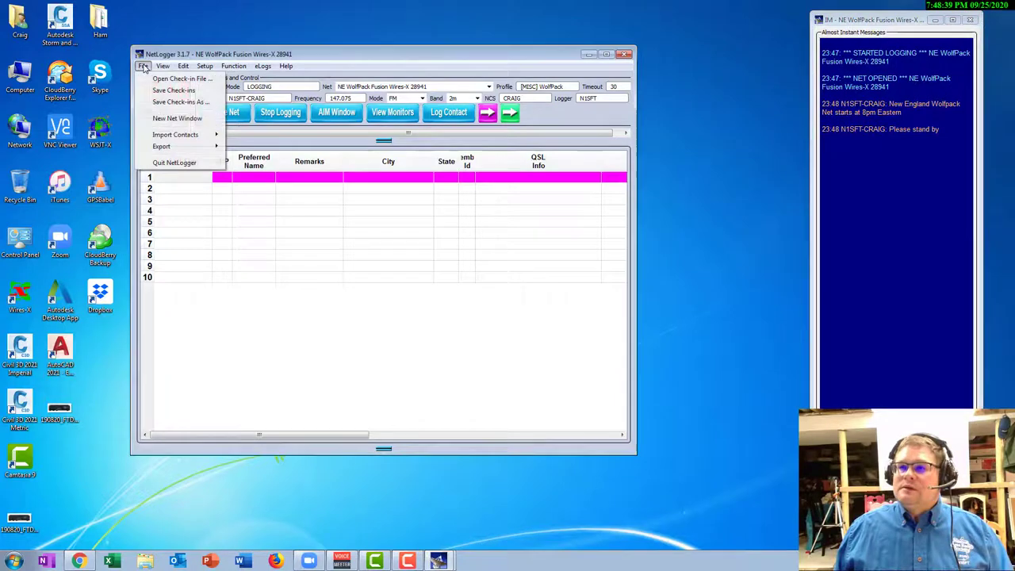
left_click(166, 103)
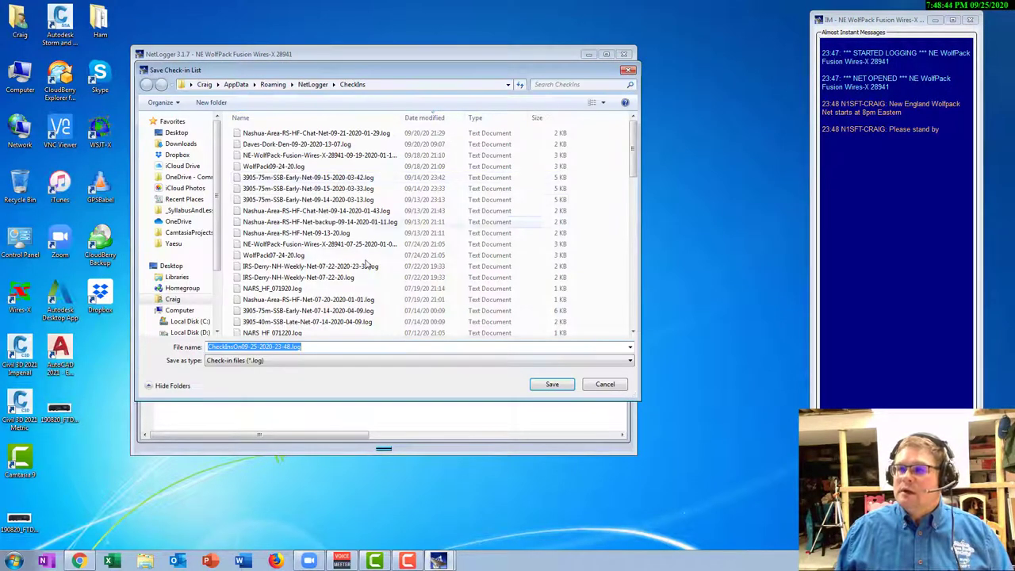
left_click(270, 156)
left_click(329, 346)
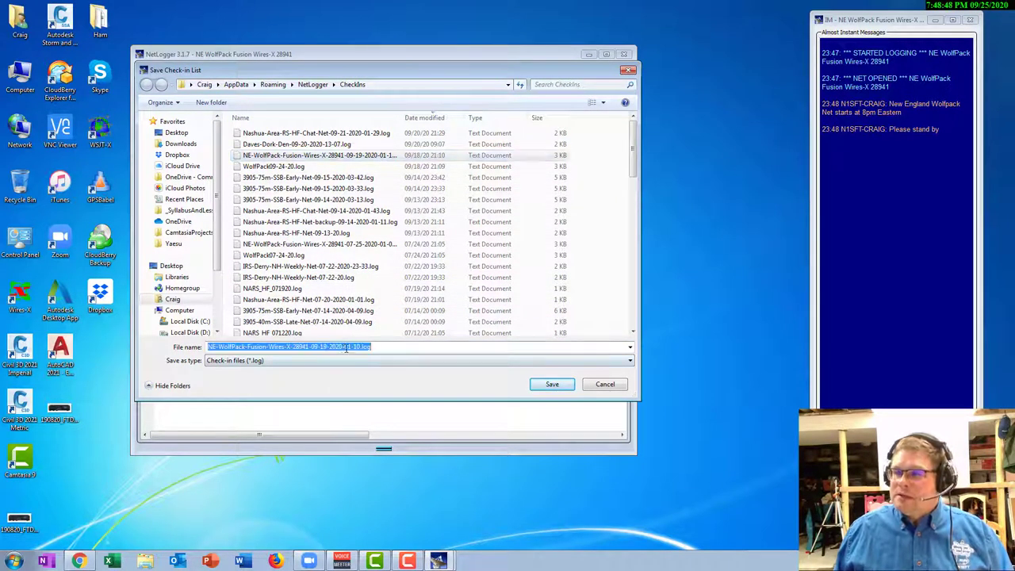
left_click(358, 346)
left_click_drag(361, 347, 323, 349)
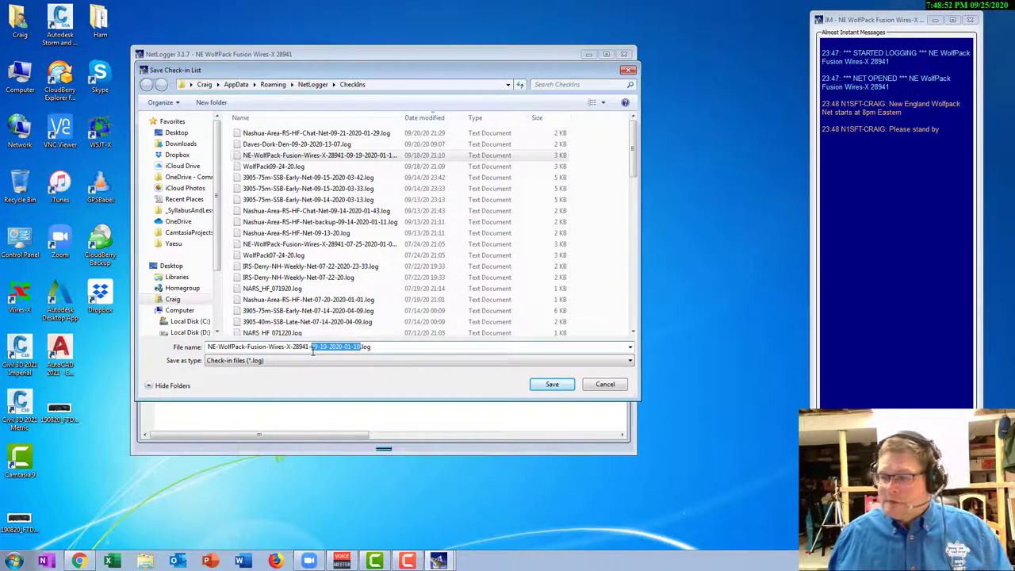
type("09")
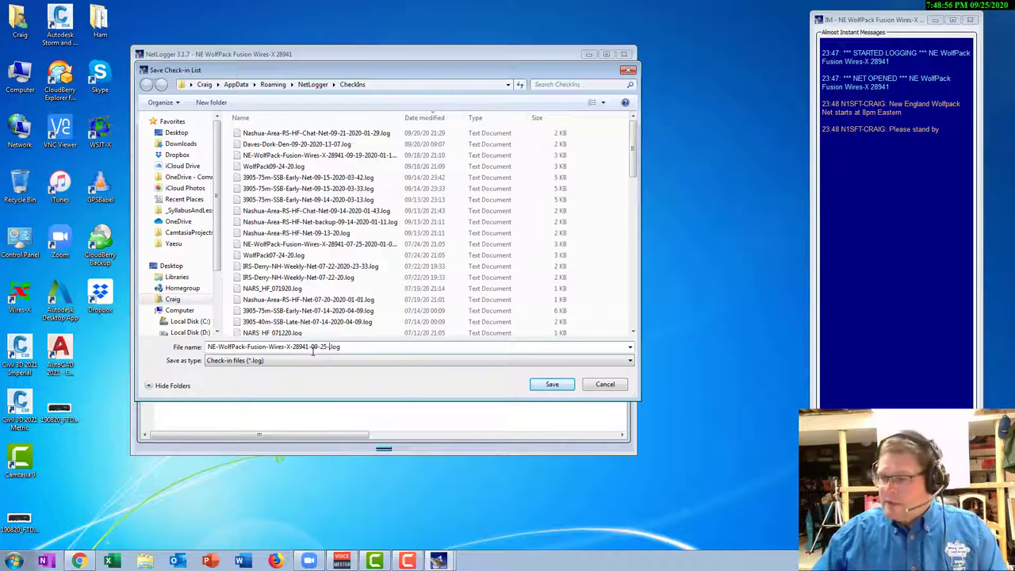
key("Return")
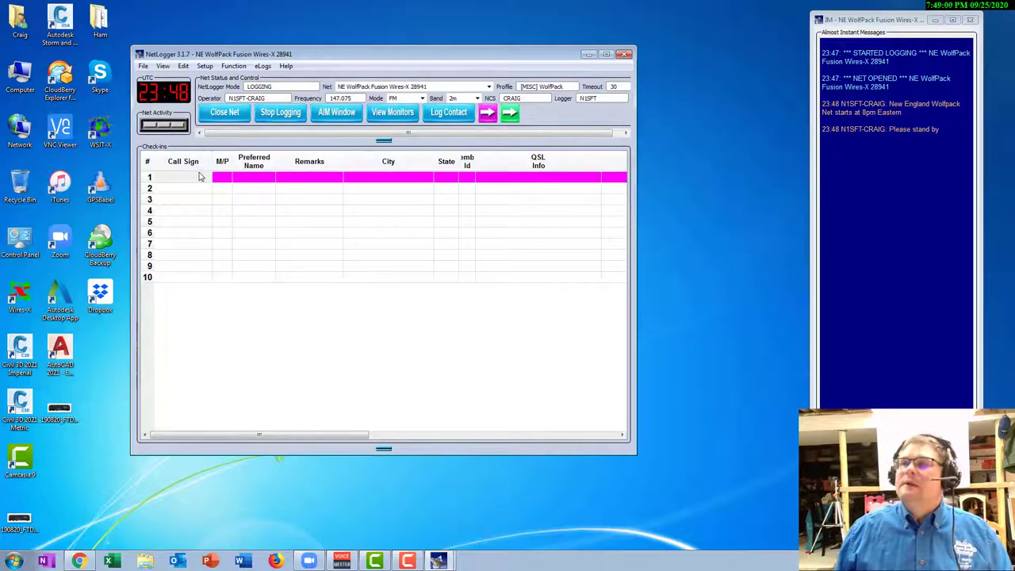
- Enter the operator's own call sign as the first check-in and let its details fill in
left_click(175, 180)
type("n1")
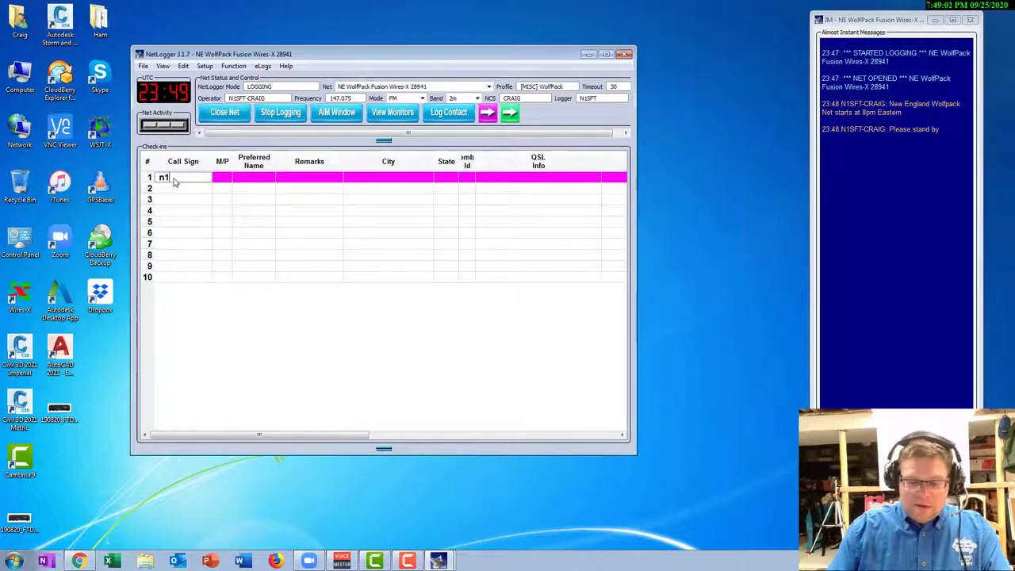
type("sft")
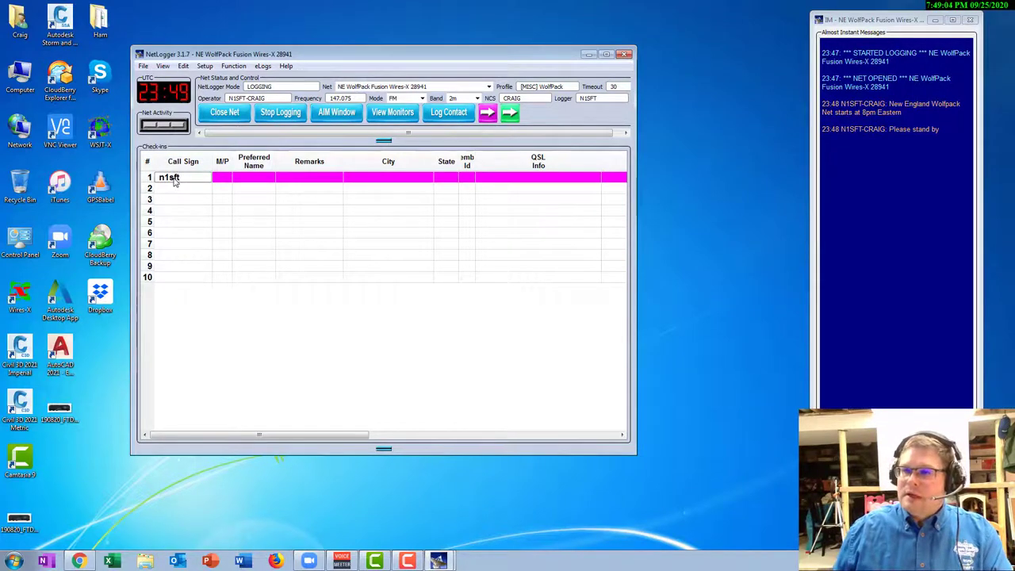
key("Return")
- Give the first check-in the Net Control official status (nc)
right_click(175, 182)
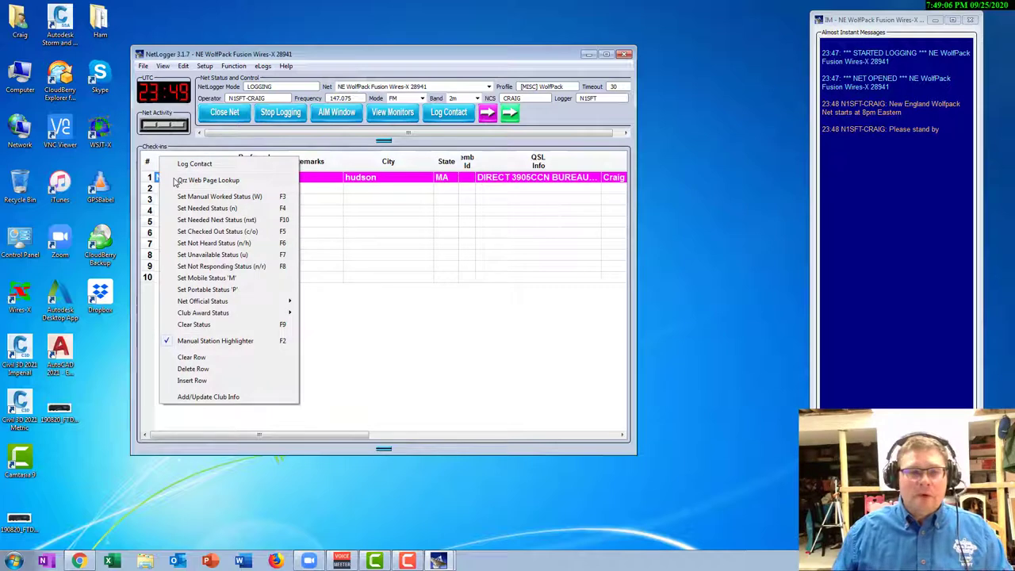
key("Escape")
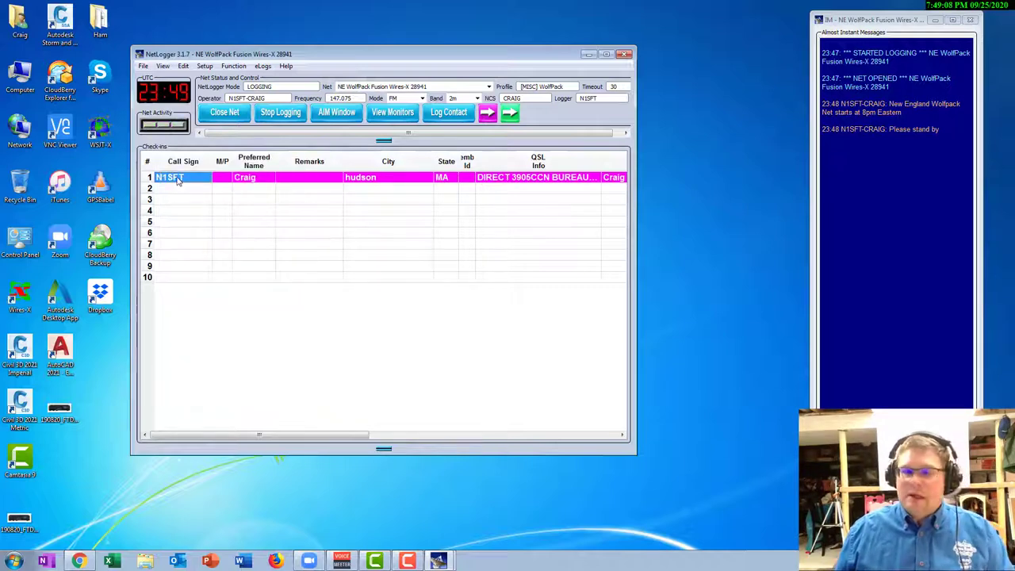
right_click(178, 181)
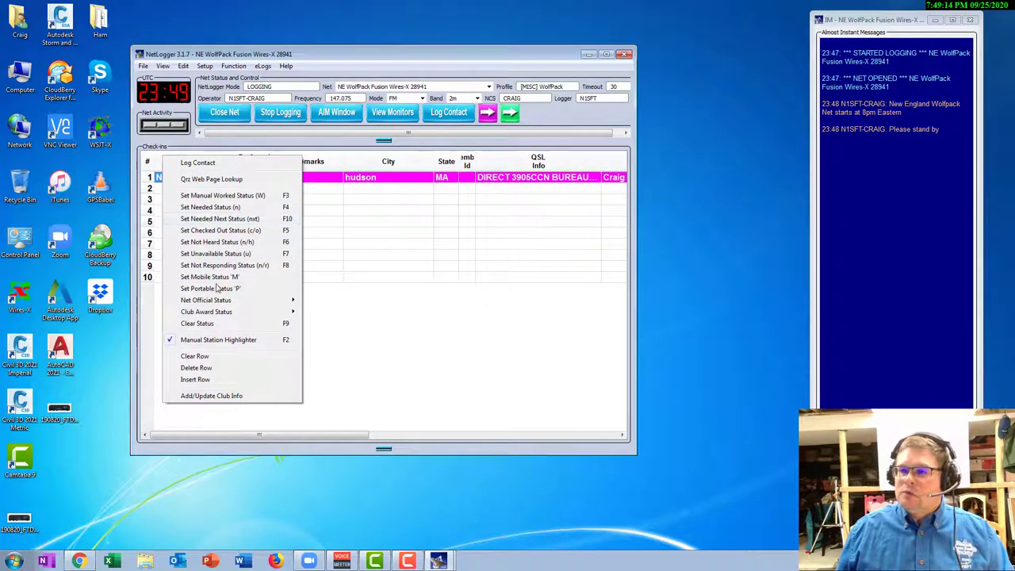
mouse_move(221, 304)
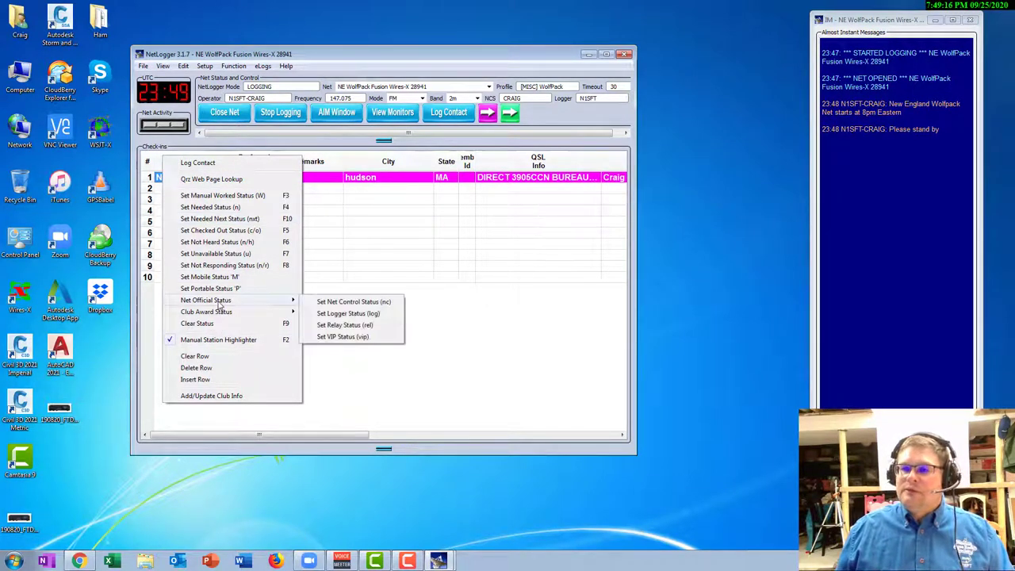
left_click(334, 302)
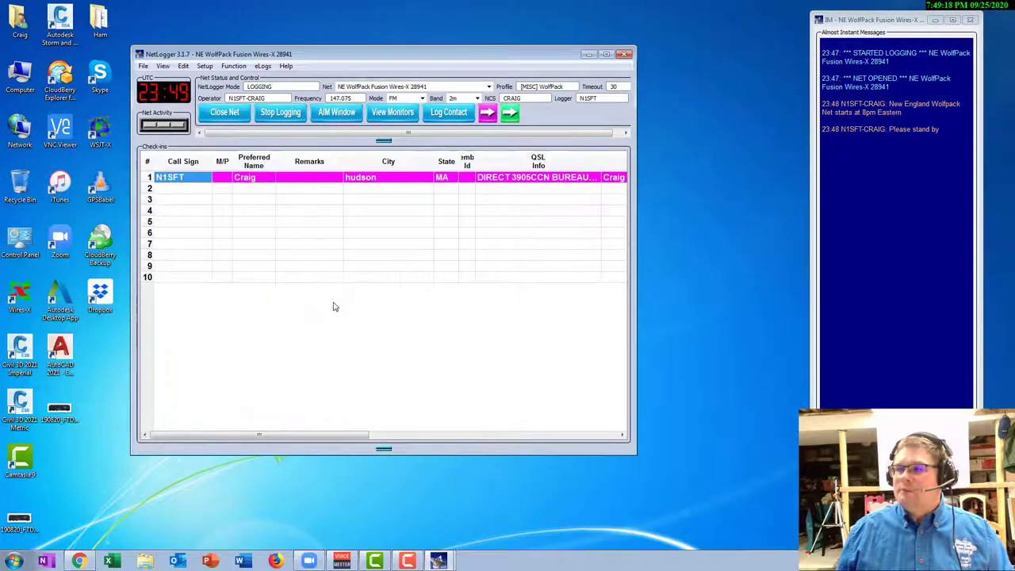
- Open the net monitors window, shrink it until all its columns just fit, and arrange it below the main NetLogger window
left_click_drag(282, 60, 202, 50)
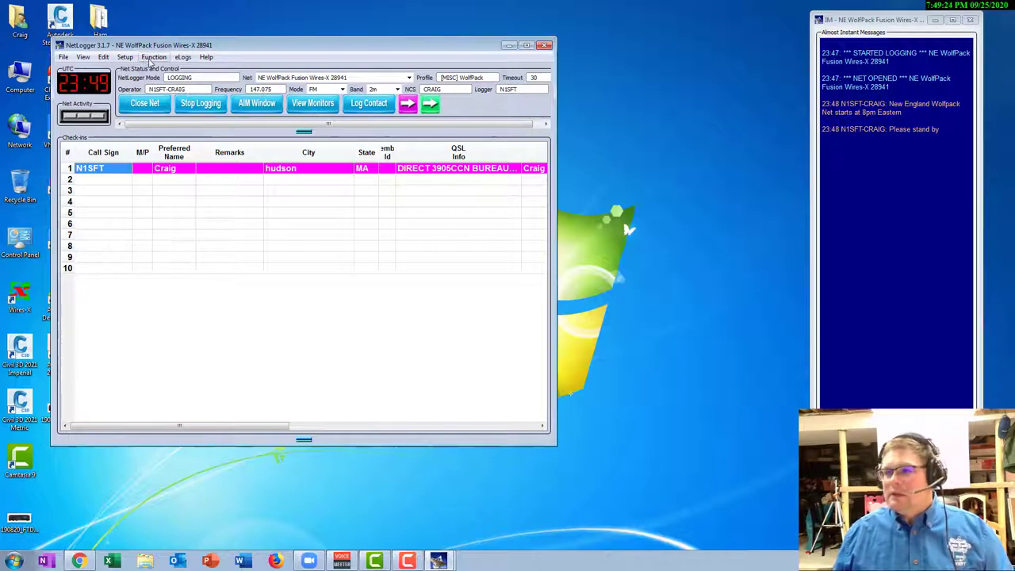
left_click(312, 105)
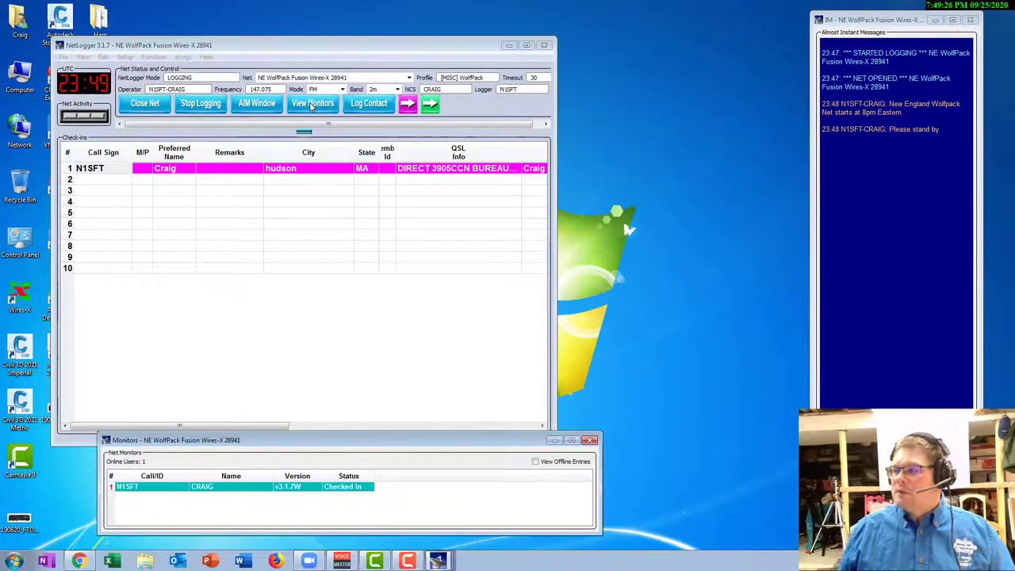
left_click_drag(601, 530, 329, 507)
left_click_drag(266, 444, 216, 423)
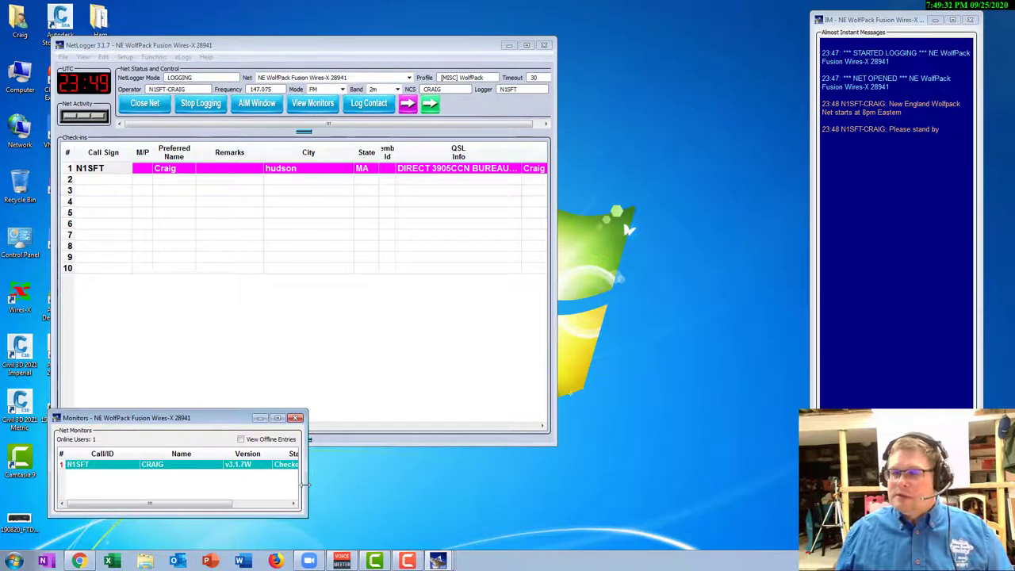
left_click_drag(305, 485, 411, 489)
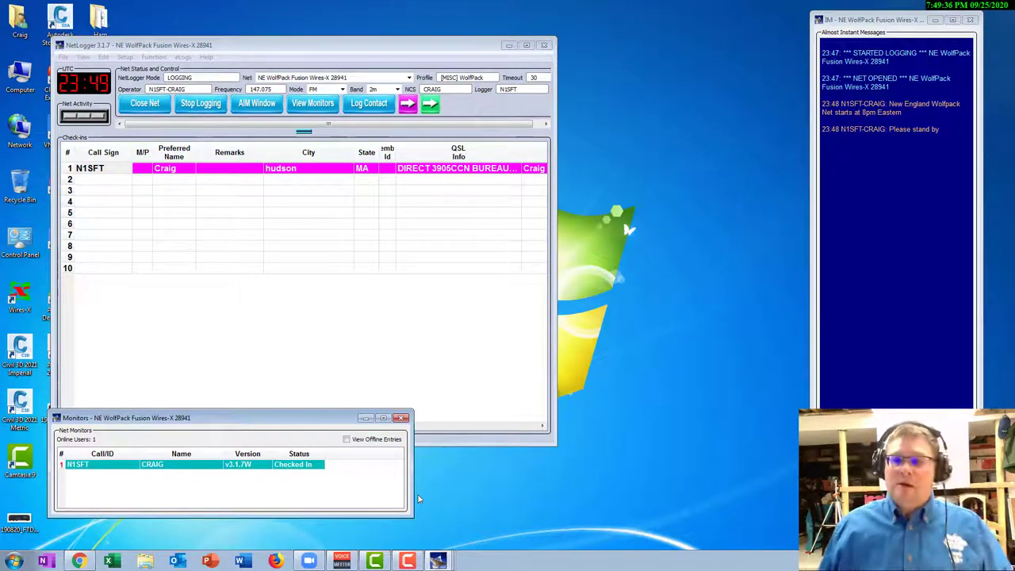
left_click_drag(254, 420, 251, 445)
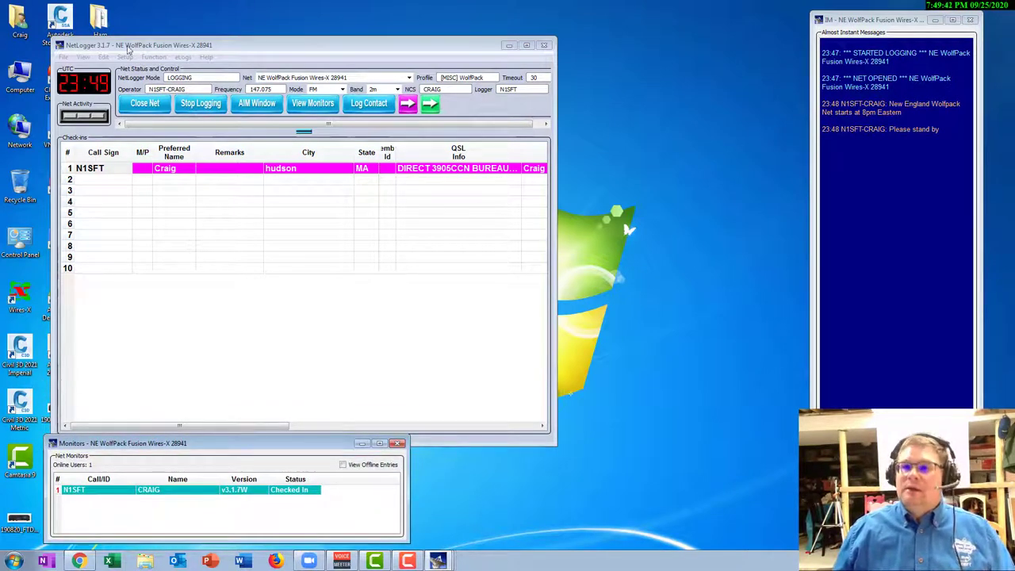
left_click_drag(127, 49, 242, 44)
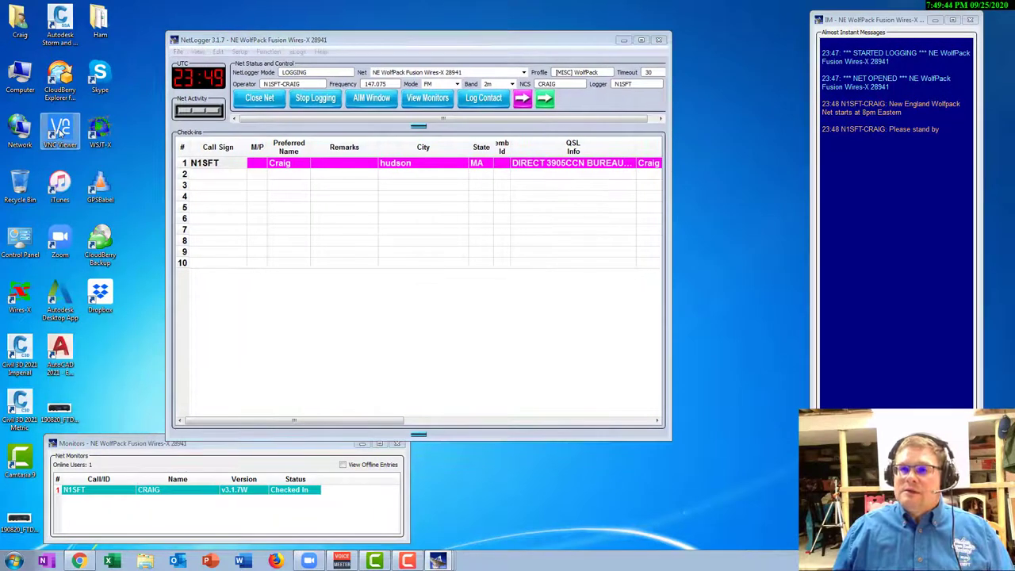
- Launch VNC Viewer and connect to the FOGHORN - Mini PC remote computer running WIRES-X
double_click(60, 133)
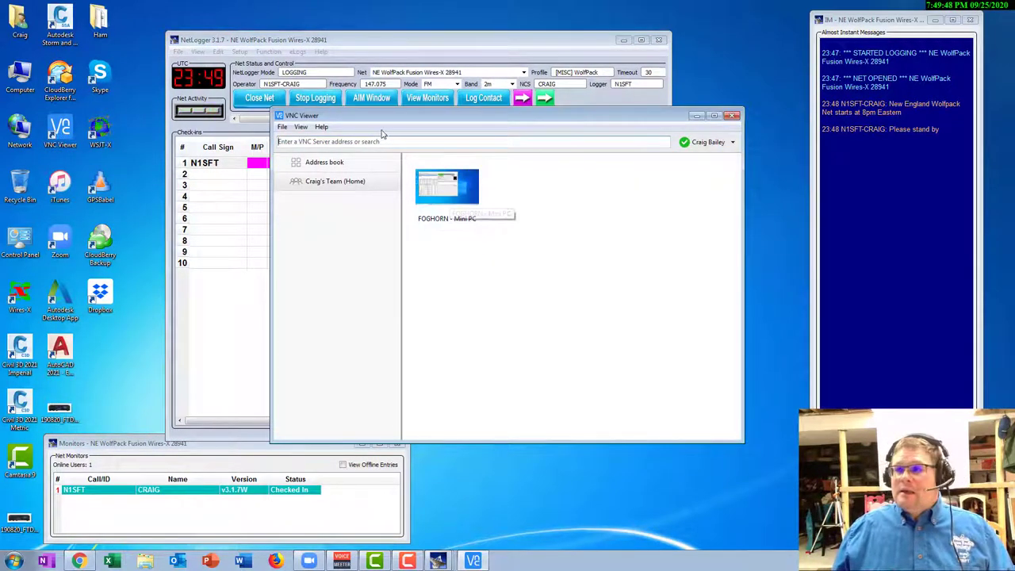
left_click_drag(354, 115, 255, 50)
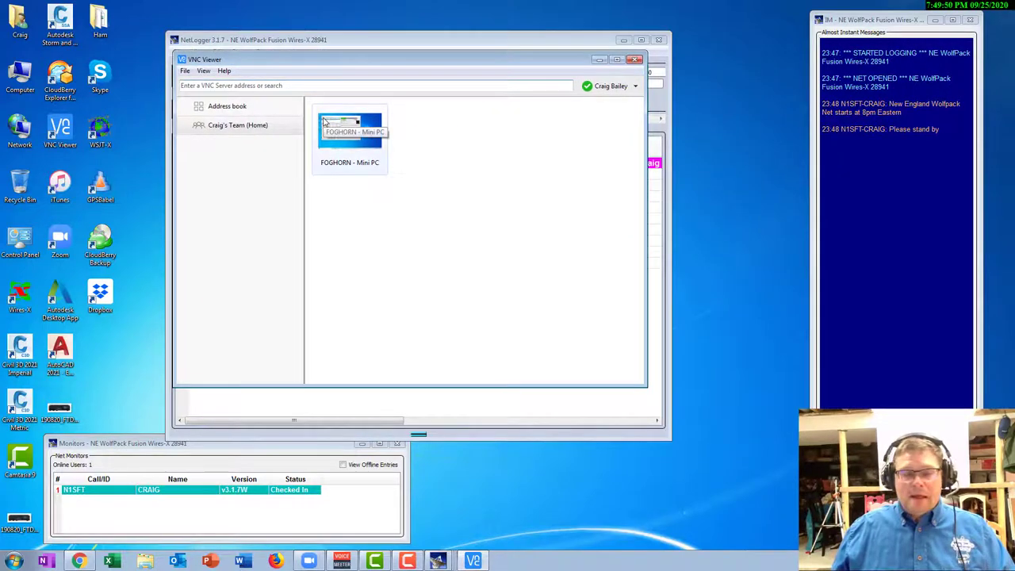
double_click(342, 153)
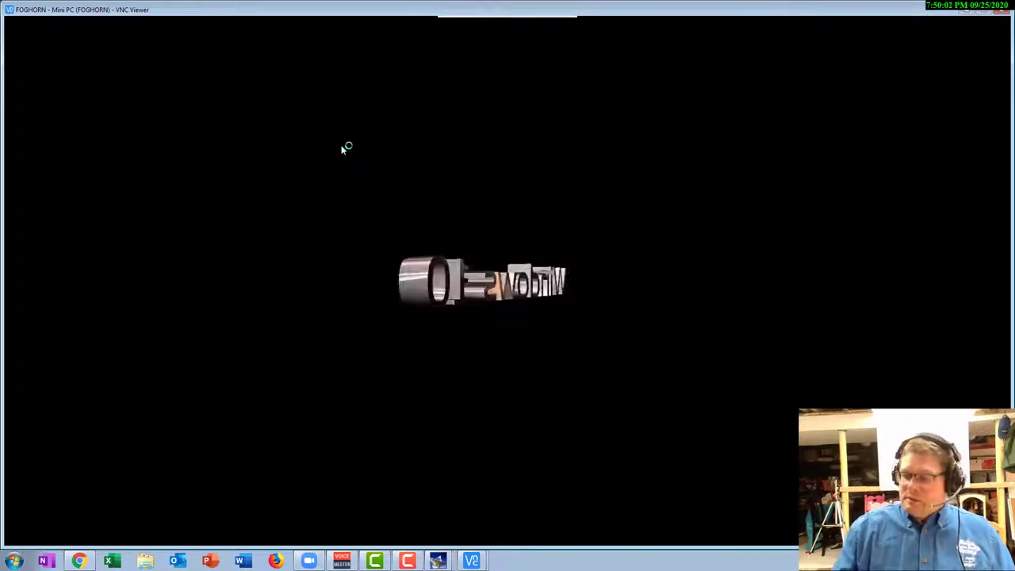
mouse_move(200, 65)
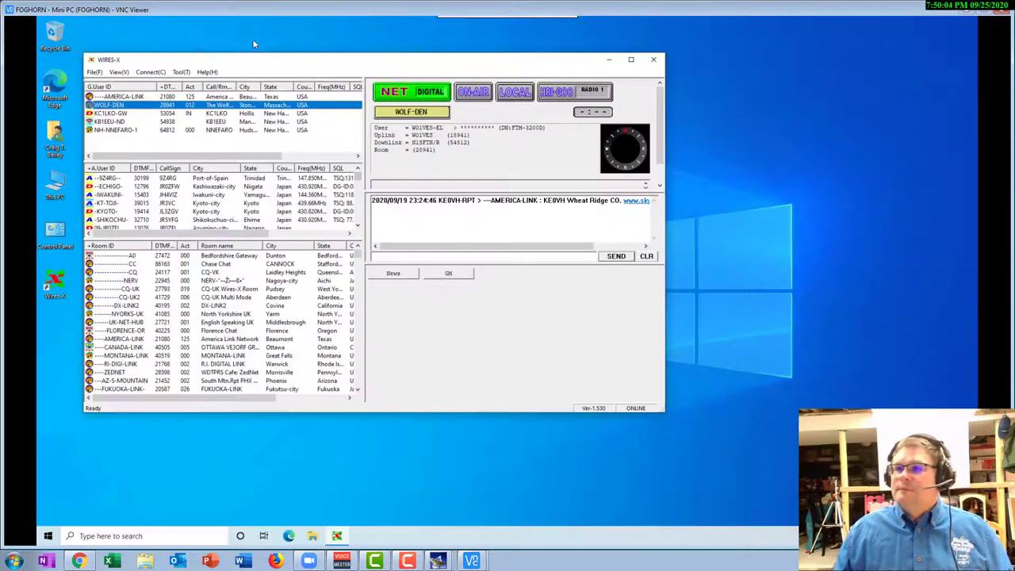
- Connect WIRES-X to the WOLF-DEN room from the bookmarked rooms and nodes
left_click_drag(200, 63, 226, 67)
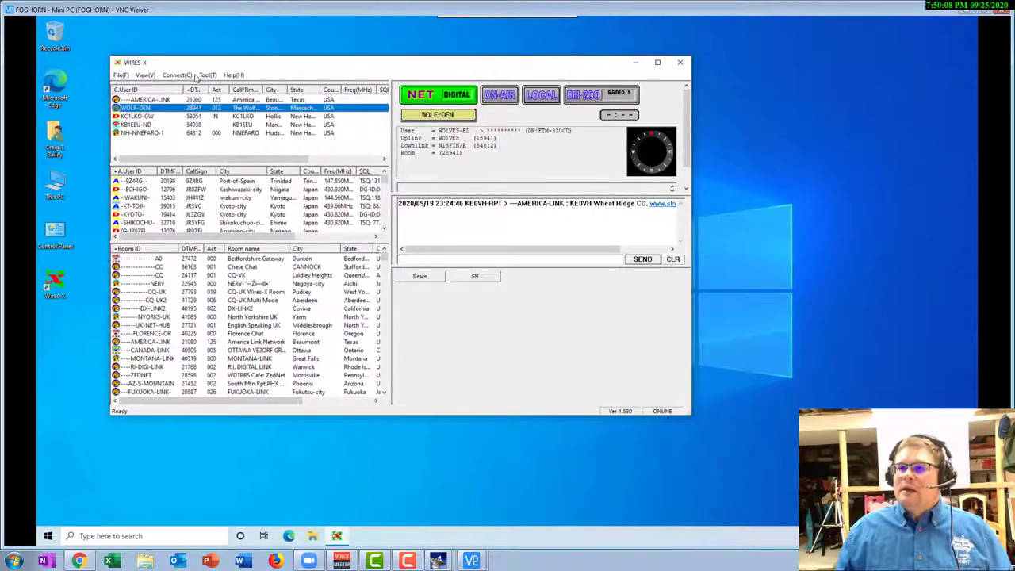
right_click(143, 109)
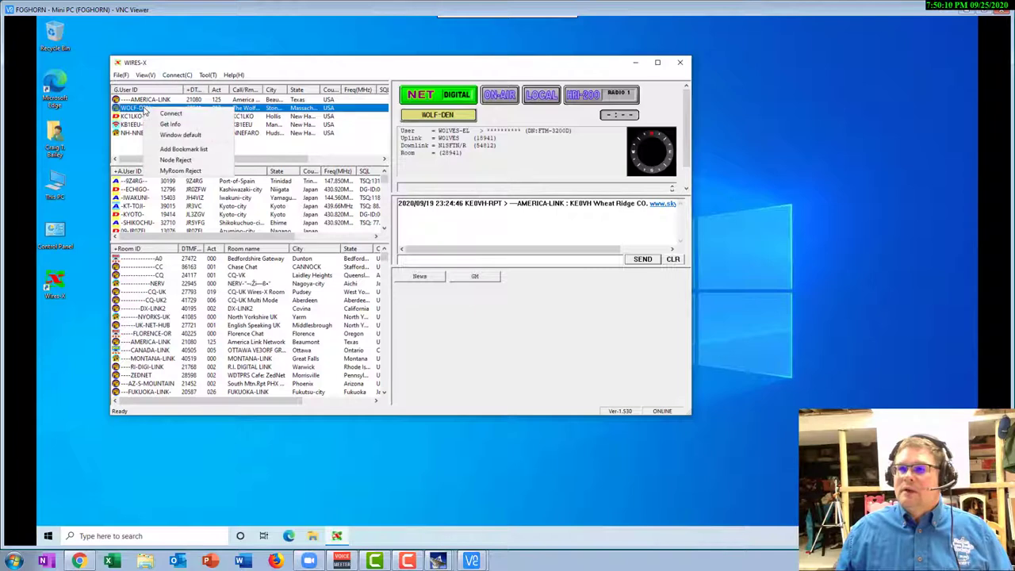
left_click(172, 114)
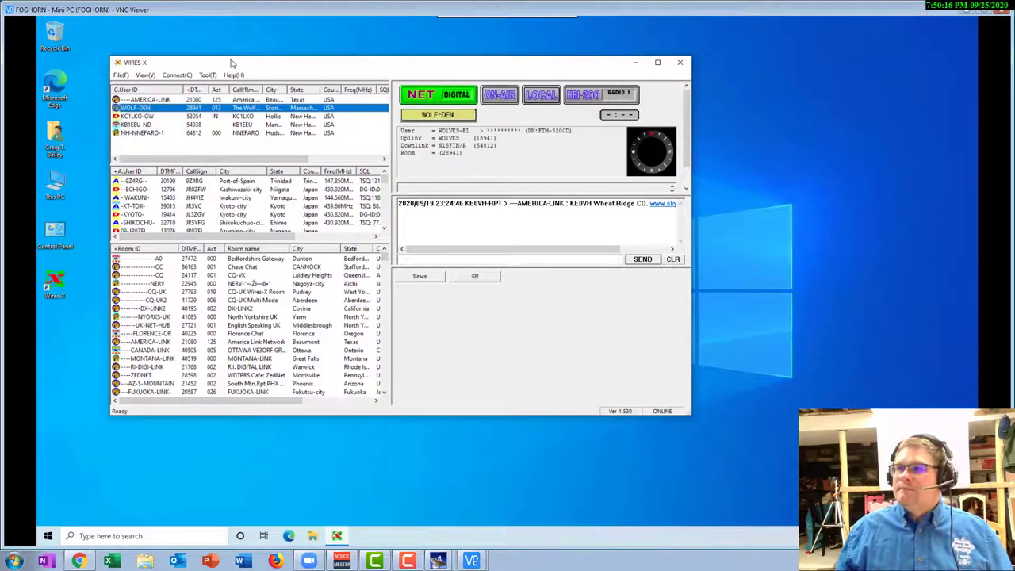
- Reposition the WIRES-X window and open the Mobile Users list
left_click_drag(234, 66, 232, 95)
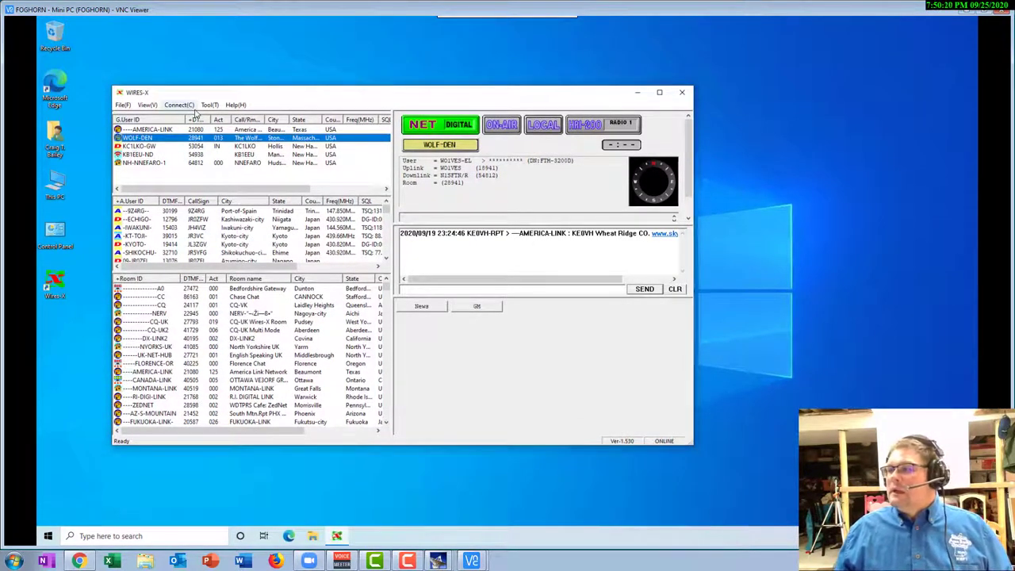
left_click(179, 105)
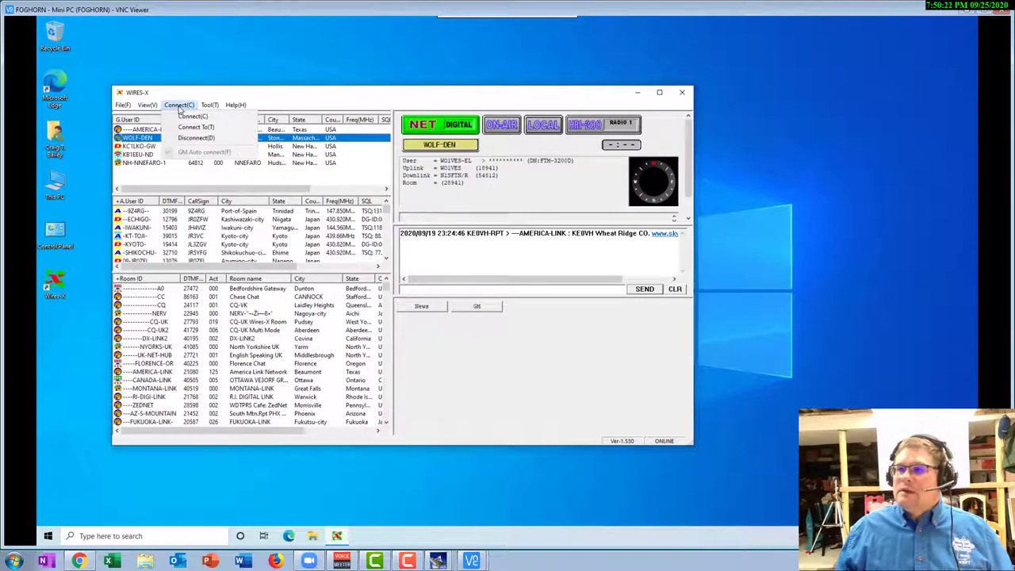
mouse_move(156, 107)
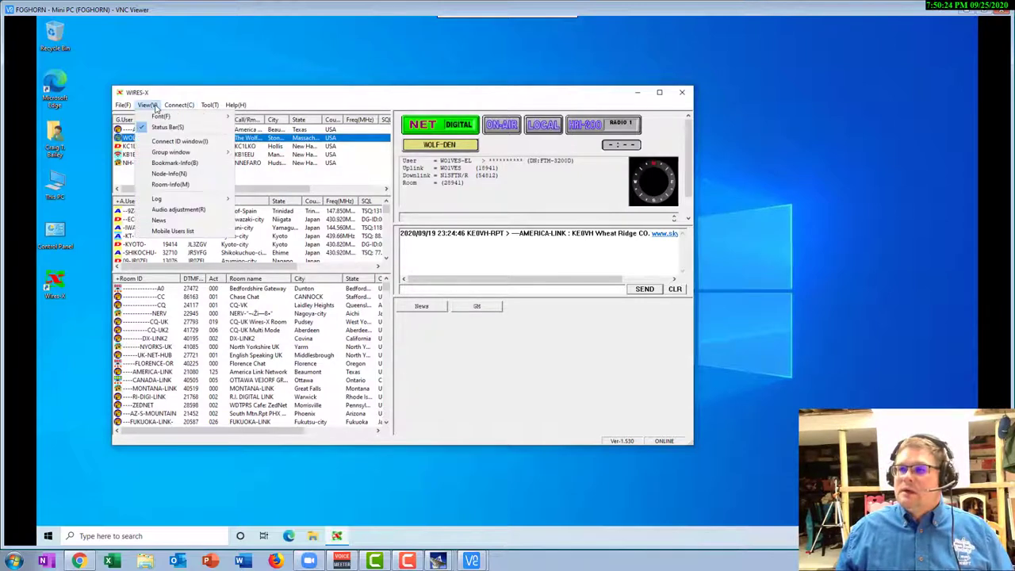
left_click(171, 231)
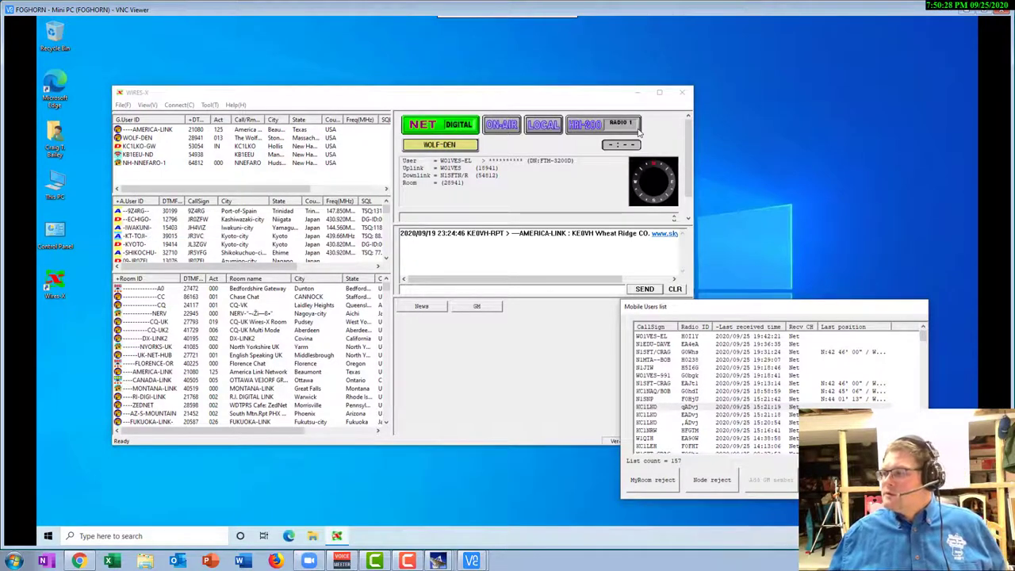
- Narrow the WIRES-X window, place the Mobile Users list beside it, and select the list's first entry
left_click_drag(695, 103, 450, 104)
left_click_drag(715, 310, 676, 175)
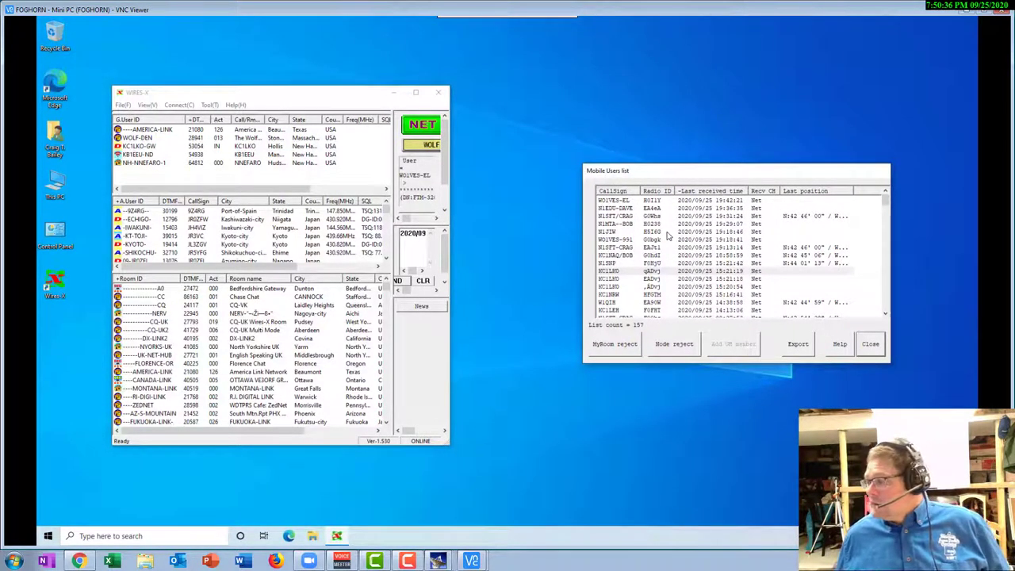
left_click(609, 202)
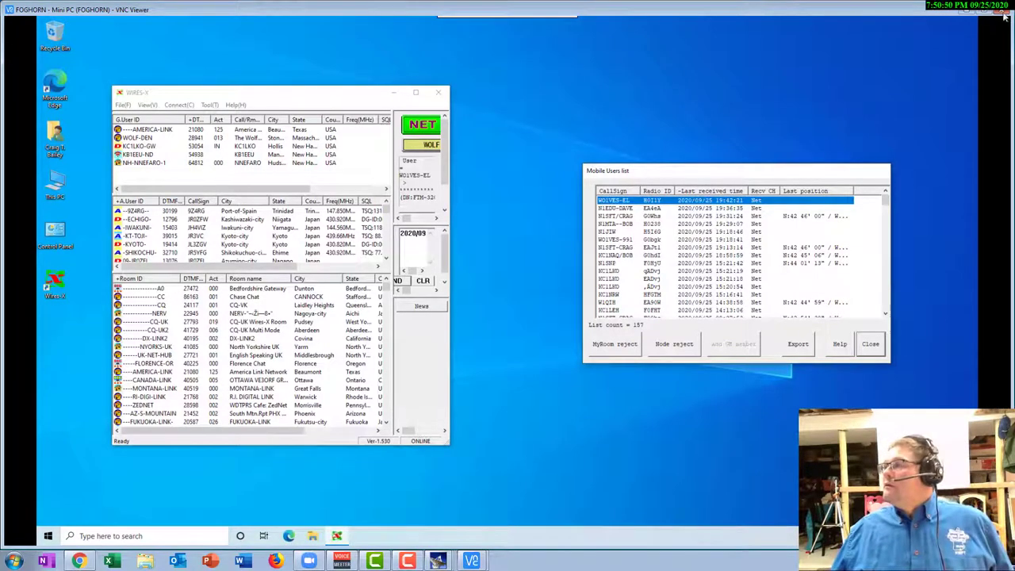
- Restore the FOGHORN remote desktop to a smaller window and overlap WIRES-X and the Mobile Users list so both fit
left_click(966, 6)
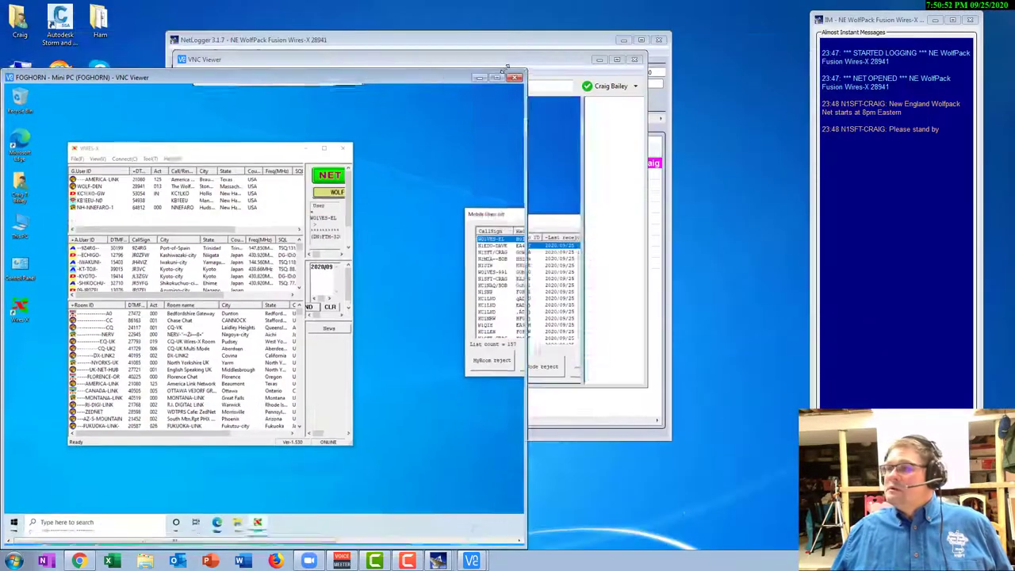
left_click_drag(191, 93, 486, 96)
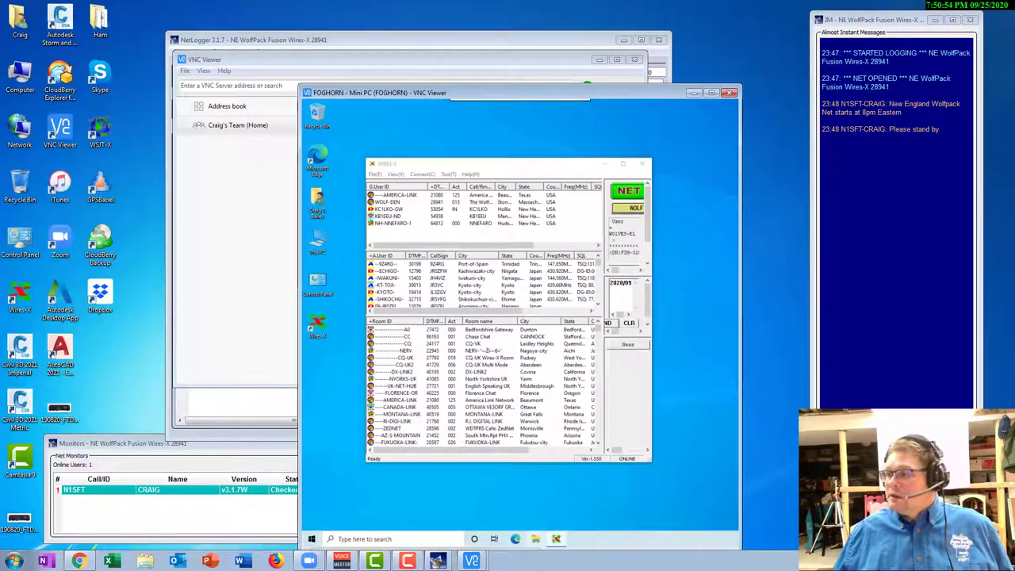
left_click_drag(551, 170, 497, 171)
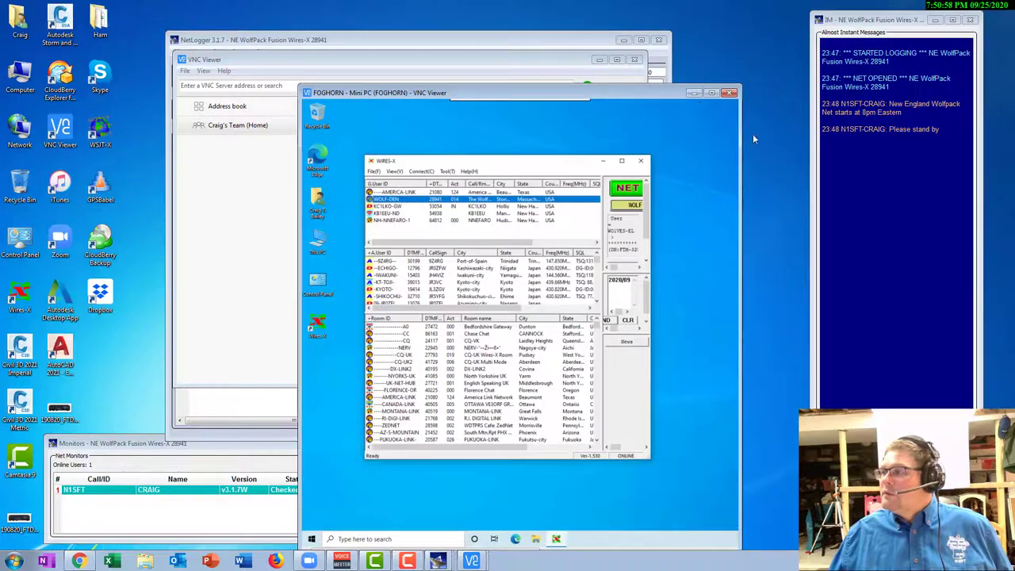
left_click_drag(740, 138, 944, 138)
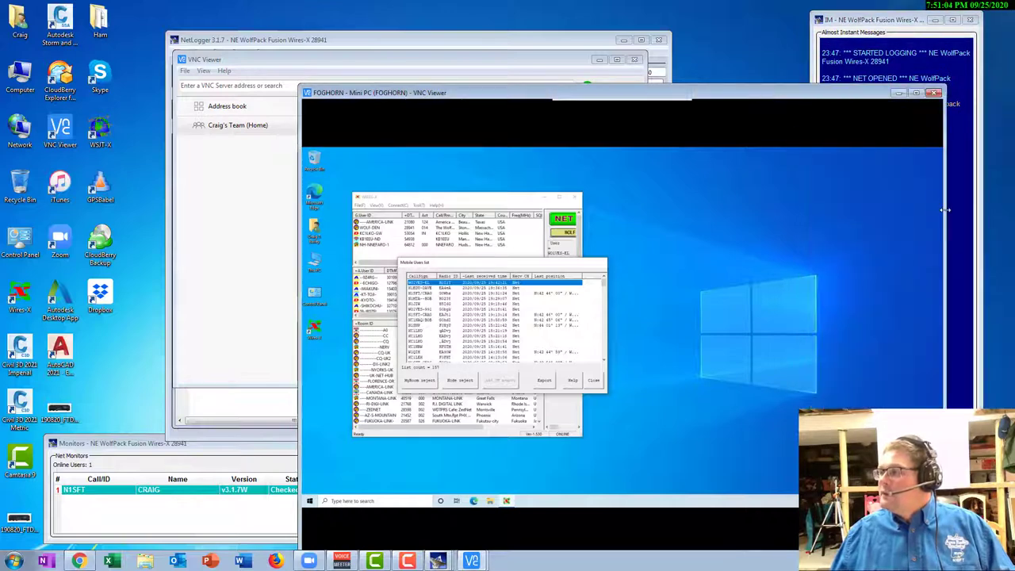
left_click_drag(945, 210, 737, 210)
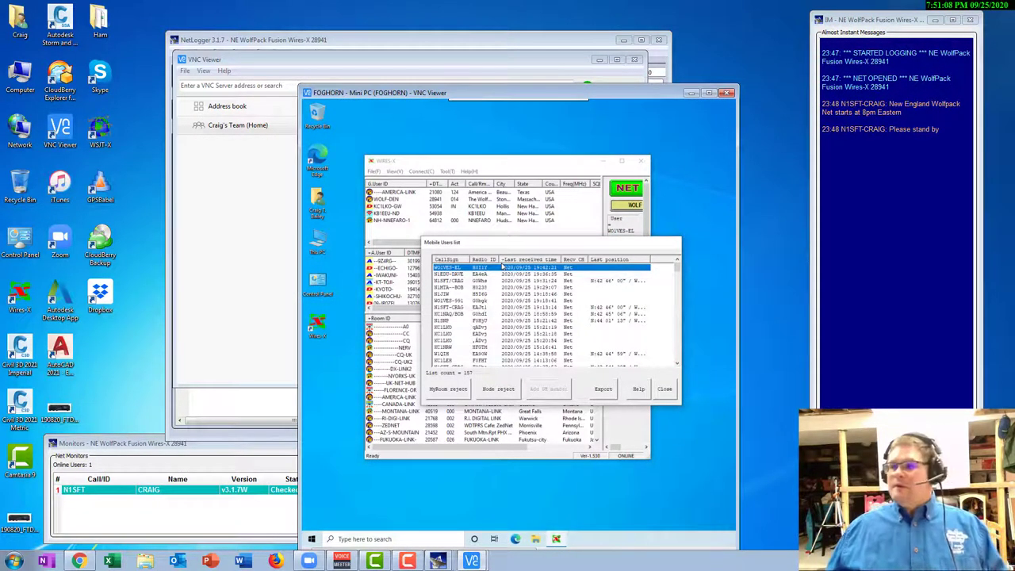
- Close the VNC Viewer address book window and move the main NetLogger window toward the desktop's edge, away from the remote session
left_click(269, 72)
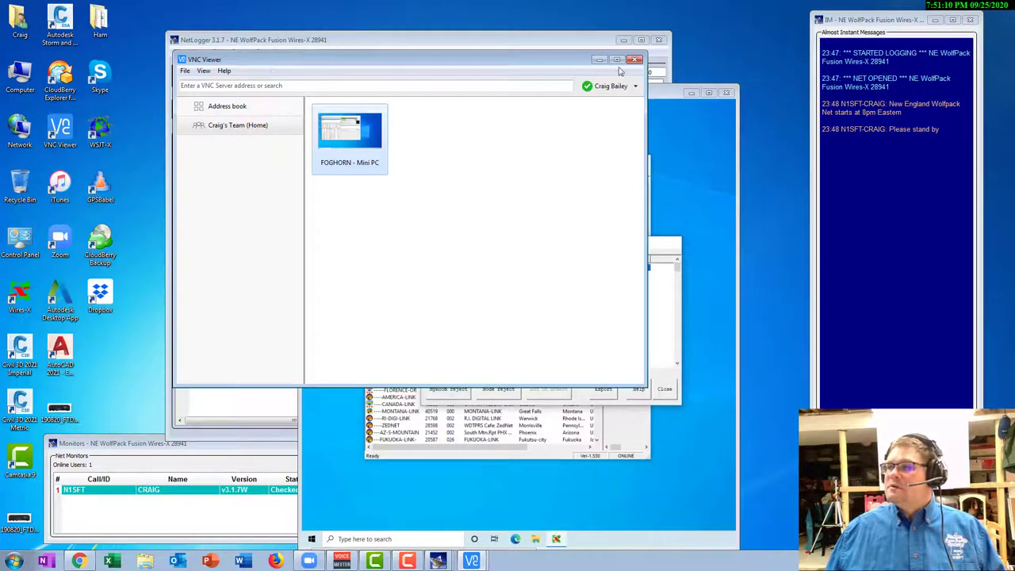
left_click(636, 59)
left_click_drag(309, 40, 156, 34)
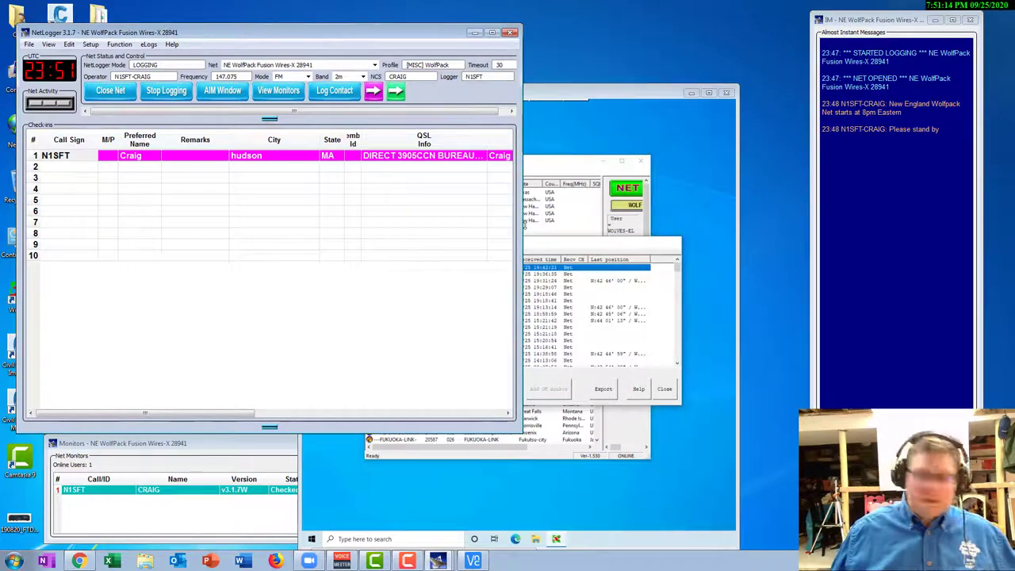
- Place the FOGHORN window between NetLogger and the instant messages, extend it to full screen height, and reposition the Mobile Users list inside it
left_click(711, 197)
left_click_drag(321, 91, 449, 74)
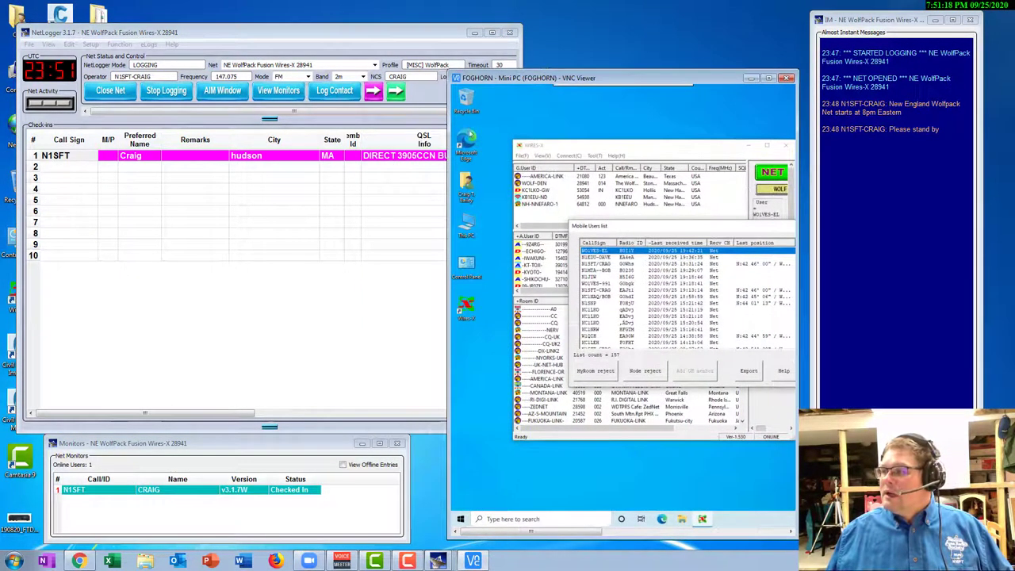
left_click_drag(614, 229, 545, 183)
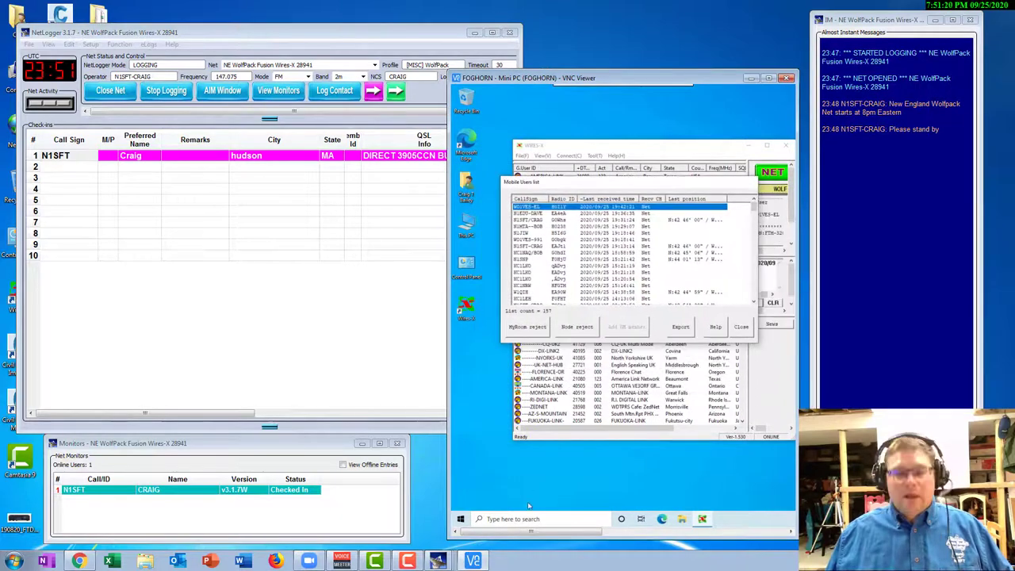
left_click_drag(596, 539, 647, 568)
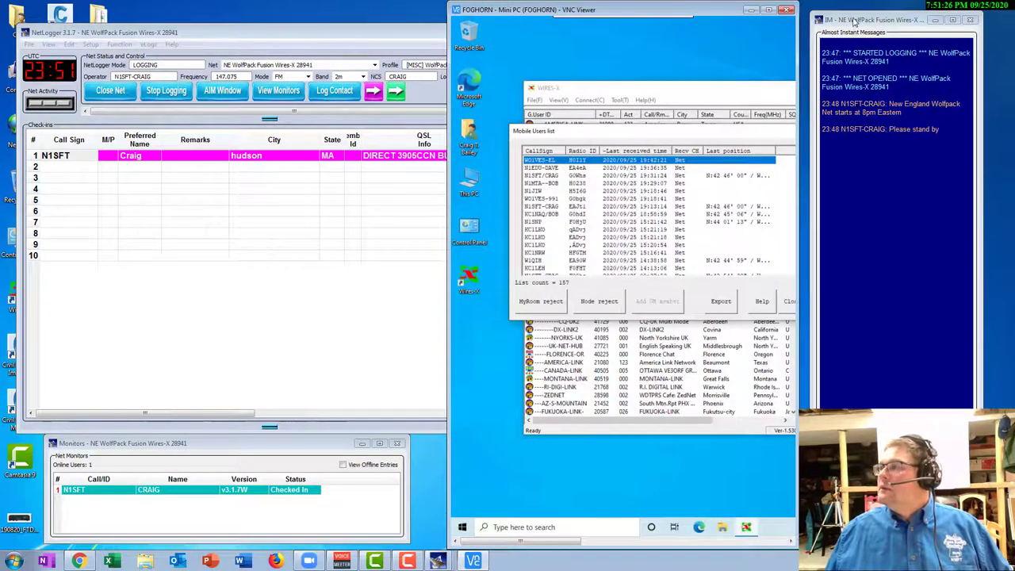
- Spread out the instant message, FOGHORN, NetLogger and Monitors windows, shrinking the main NetLogger window so none of them overlap
left_click_drag(857, 20, 879, 15)
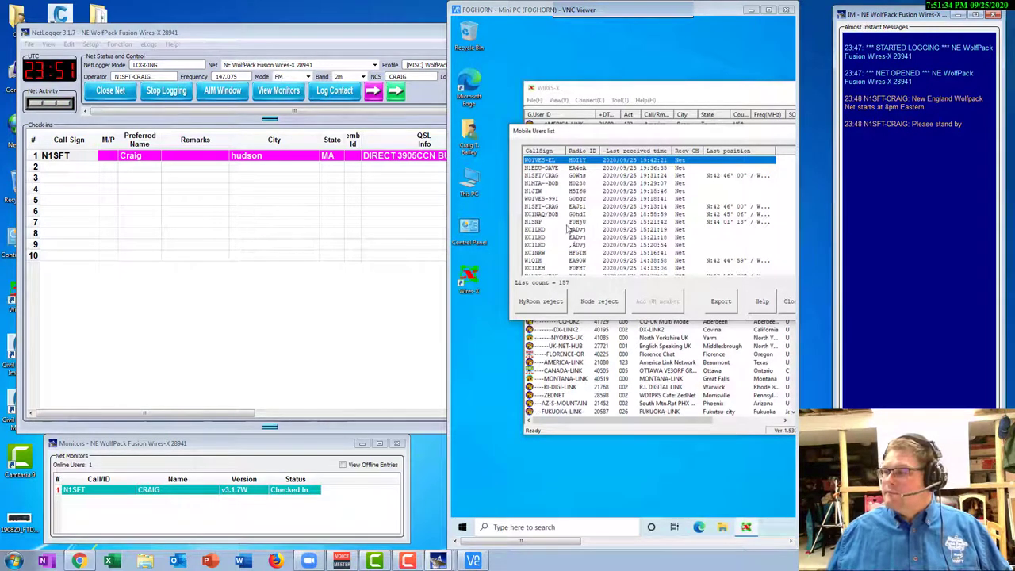
left_click_drag(524, 11, 556, 11)
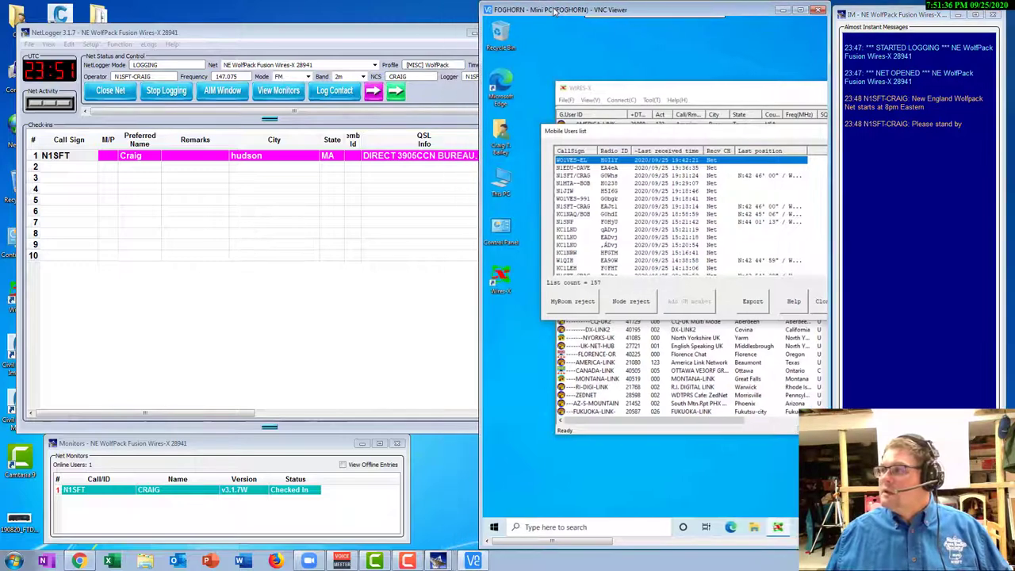
left_click(74, 35)
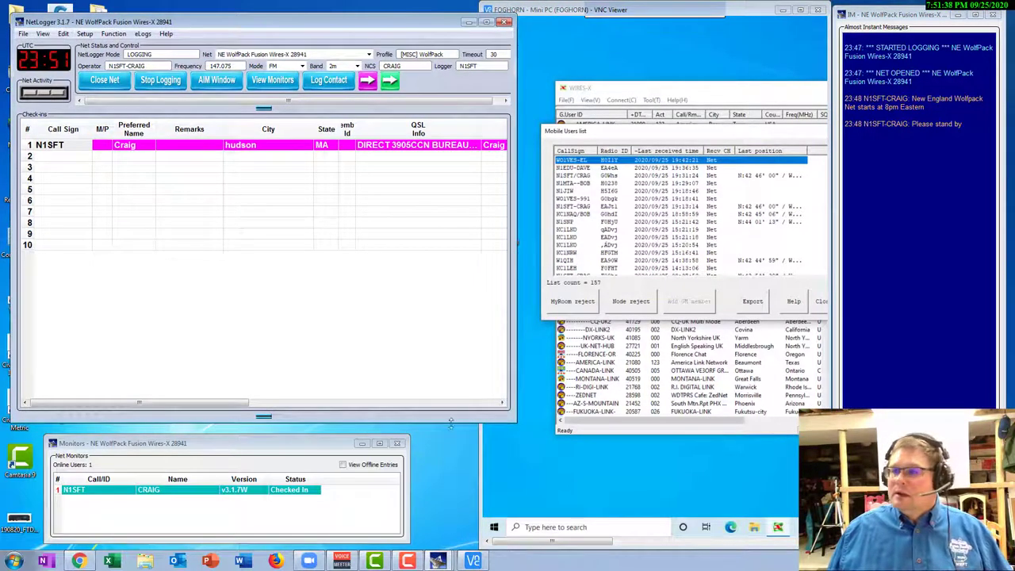
left_click_drag(516, 420, 469, 410)
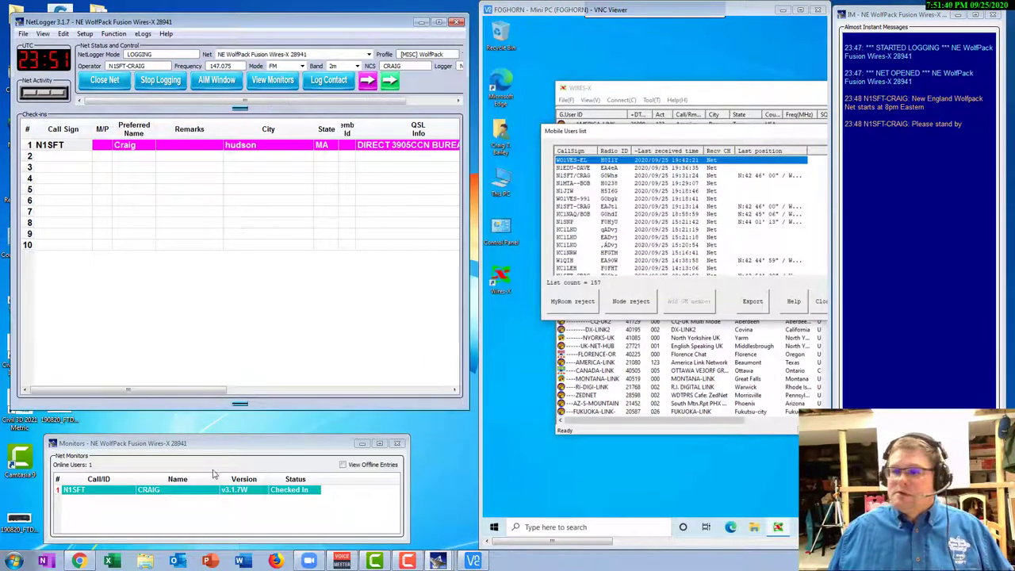
left_click_drag(147, 442, 138, 430)
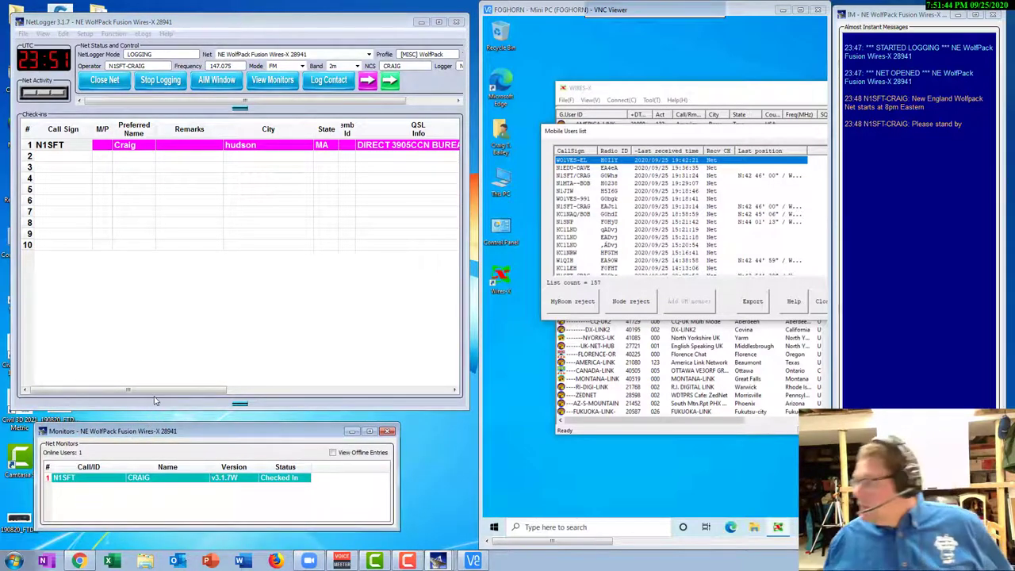
- View the nets in progress from a new net window, highlight NE WolfPack Fusion Wires-X 28941, and close the list and extra window
left_click(23, 34)
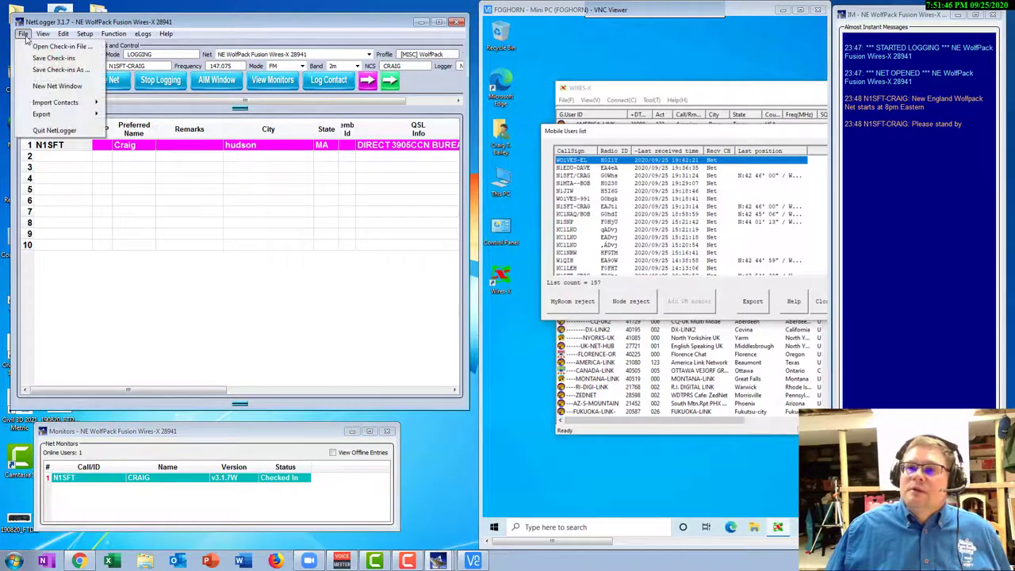
left_click(52, 88)
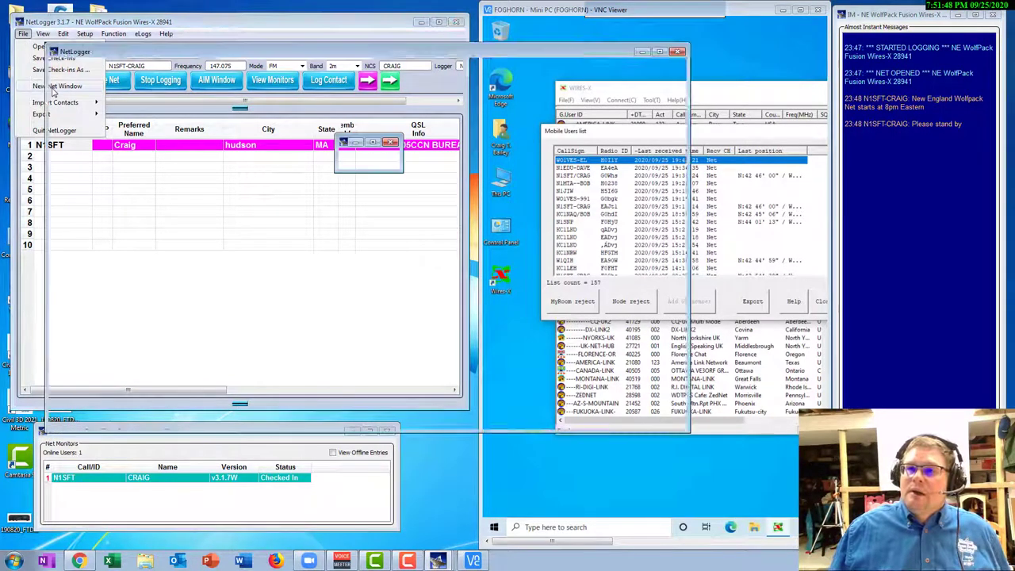
left_click(131, 119)
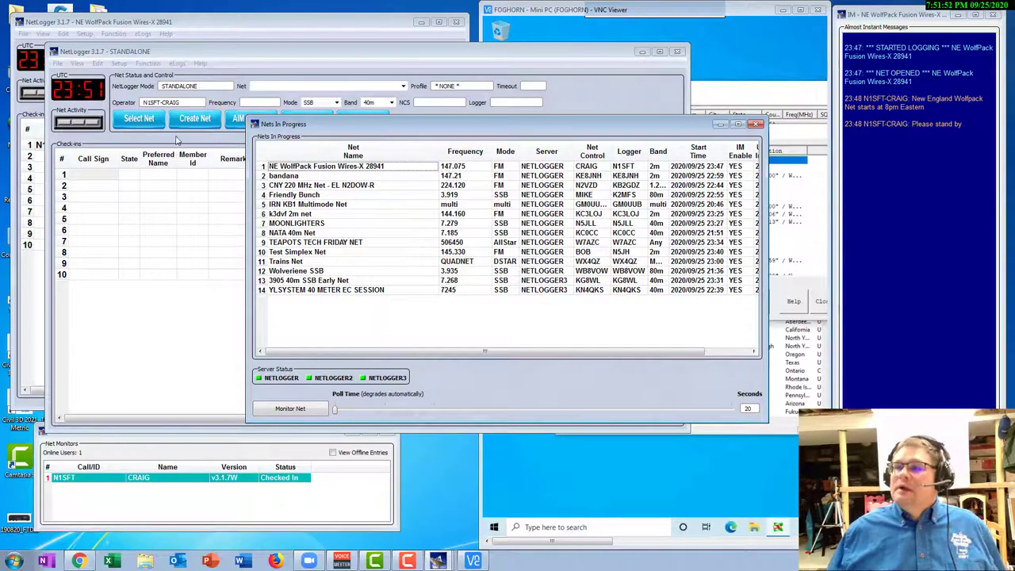
left_click(300, 167)
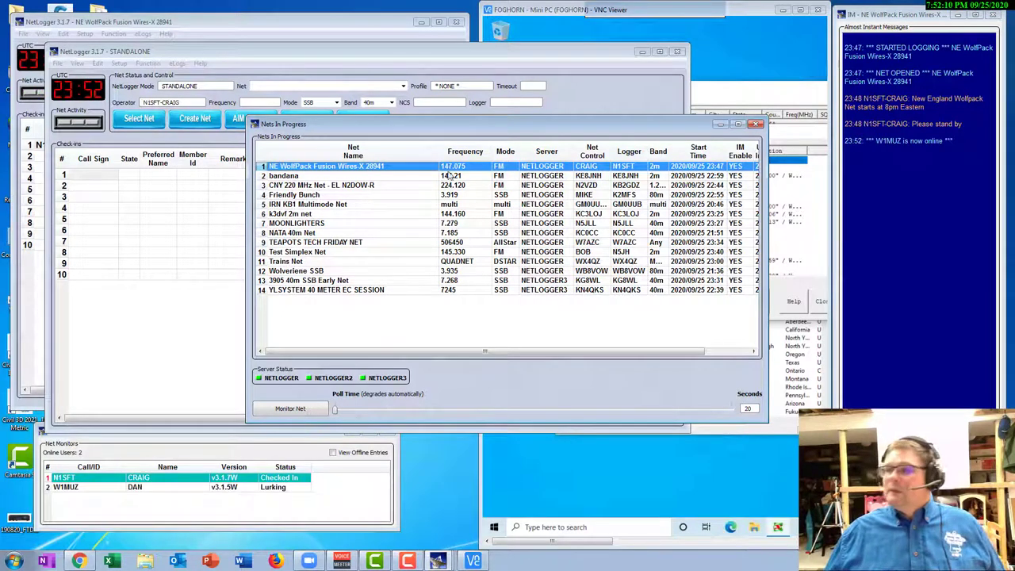
left_click(756, 125)
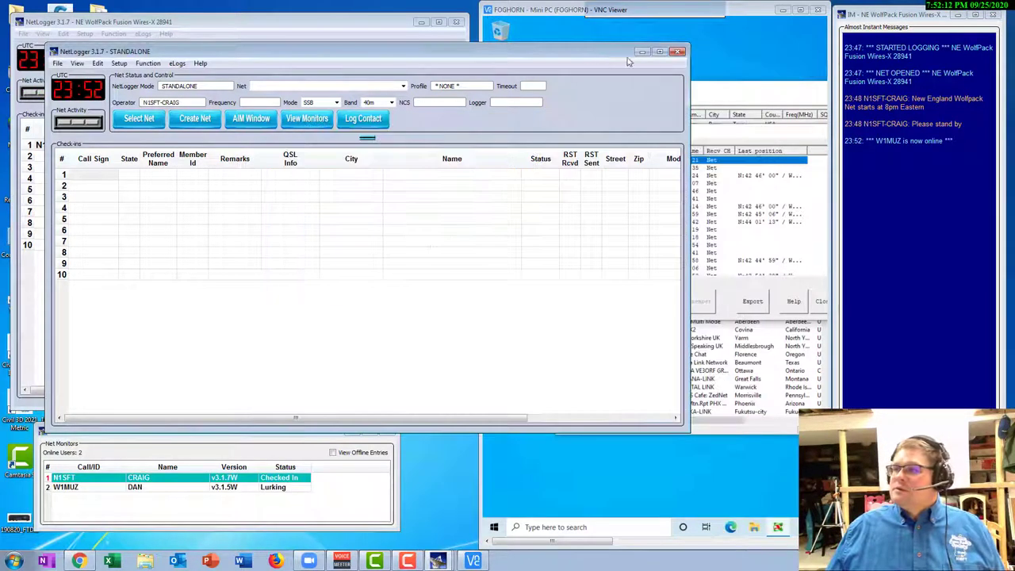
left_click(676, 51)
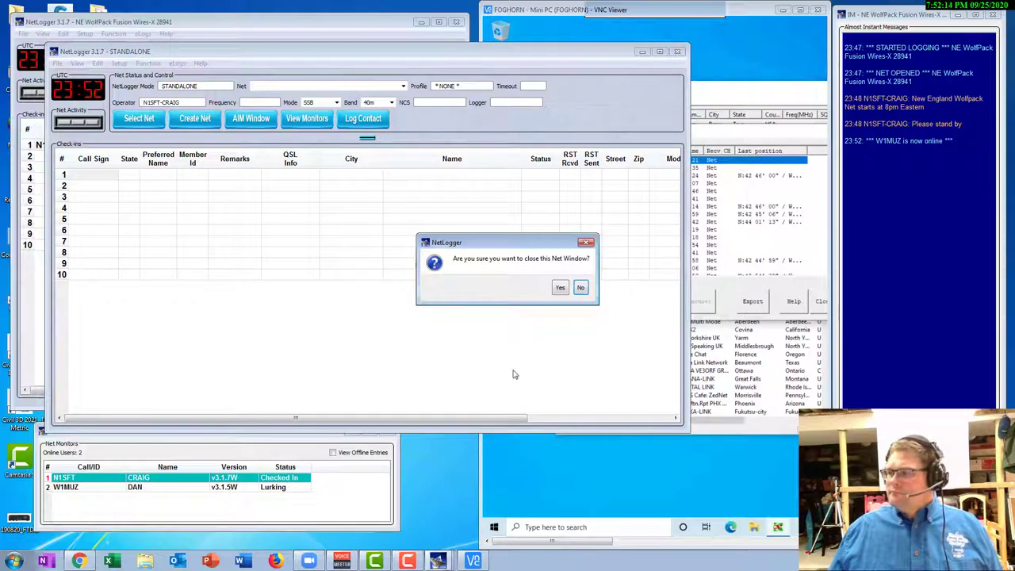
left_click(560, 288)
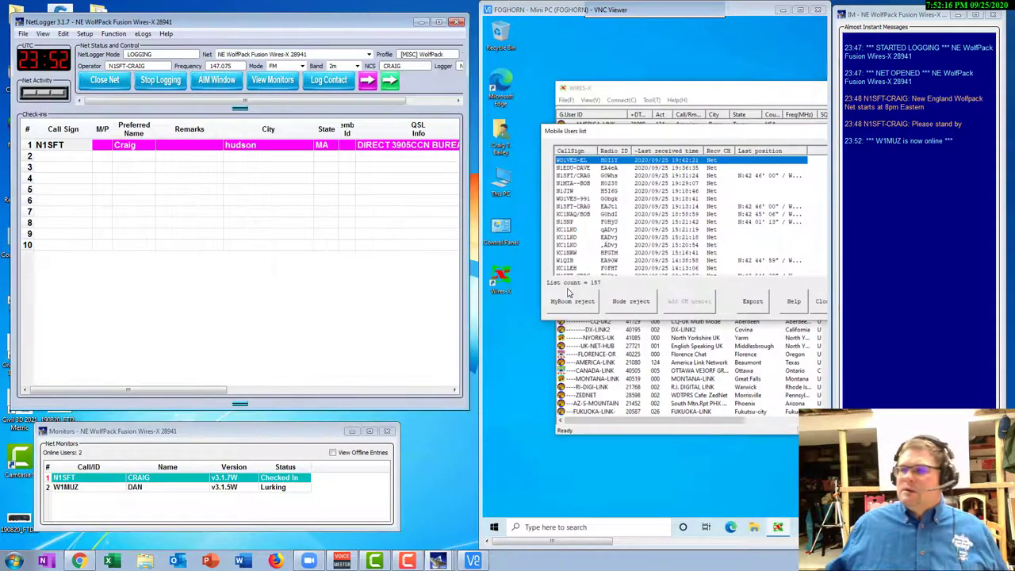
- Move the Mobile Users list so it fits entirely inside the FOGHORN window, and bring up the screen recorder controls
left_click(873, 14)
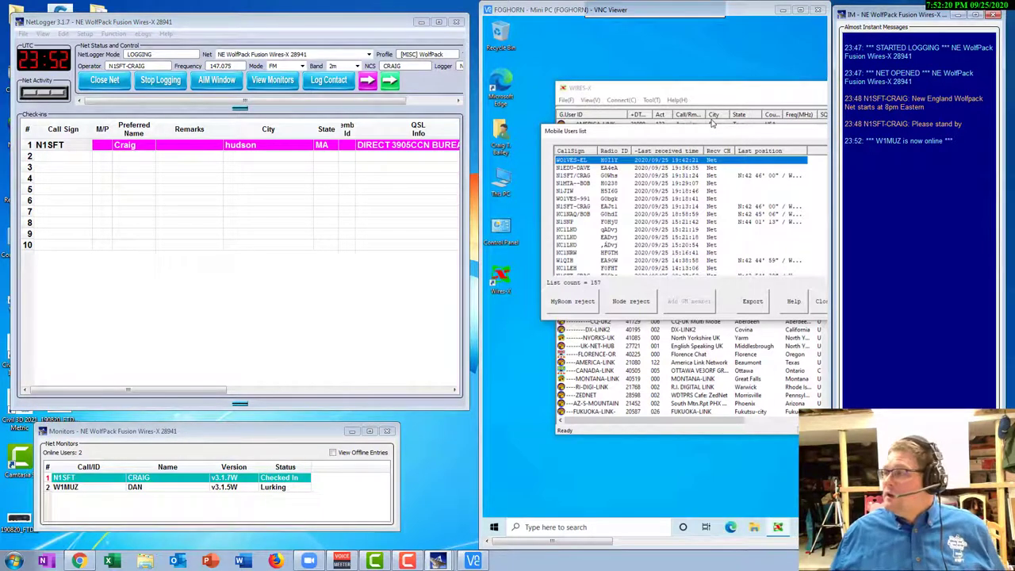
left_click_drag(683, 134, 651, 125)
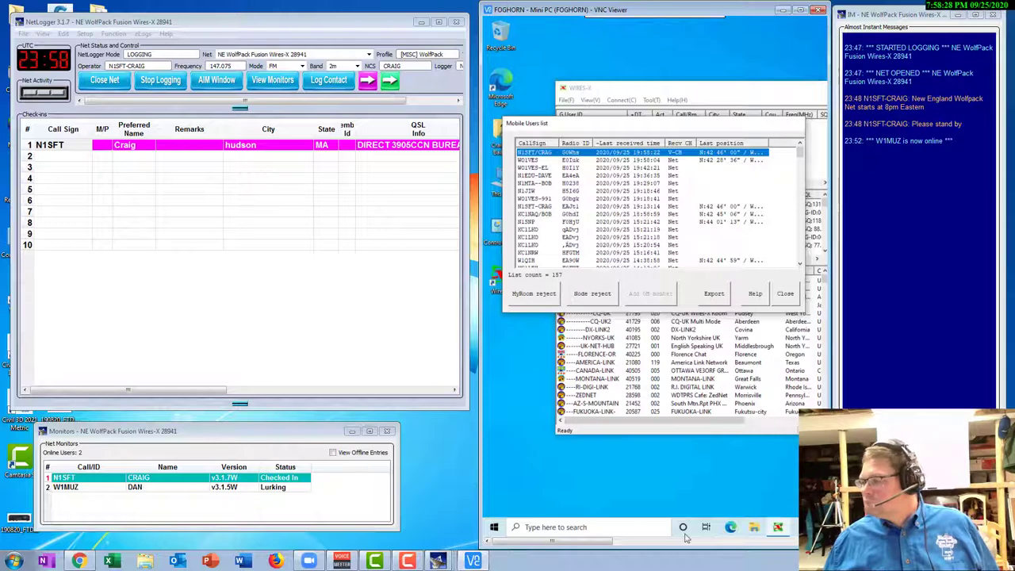
left_click(406, 561)
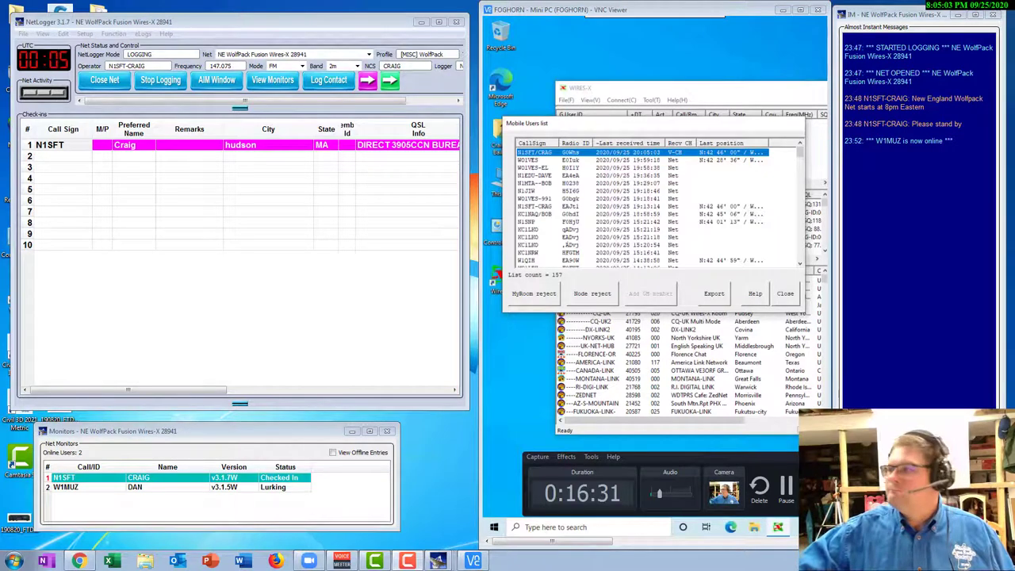
- Log stations AB1XK and WO1VES as check-ins on rows 2 and 3 of the net, letting their details fill in
left_click(64, 157)
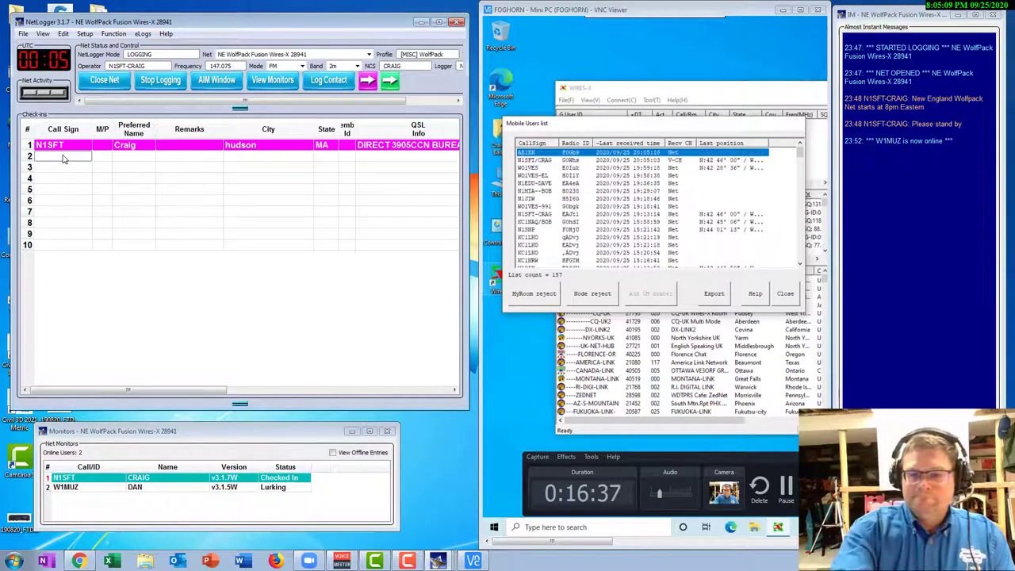
type("a")
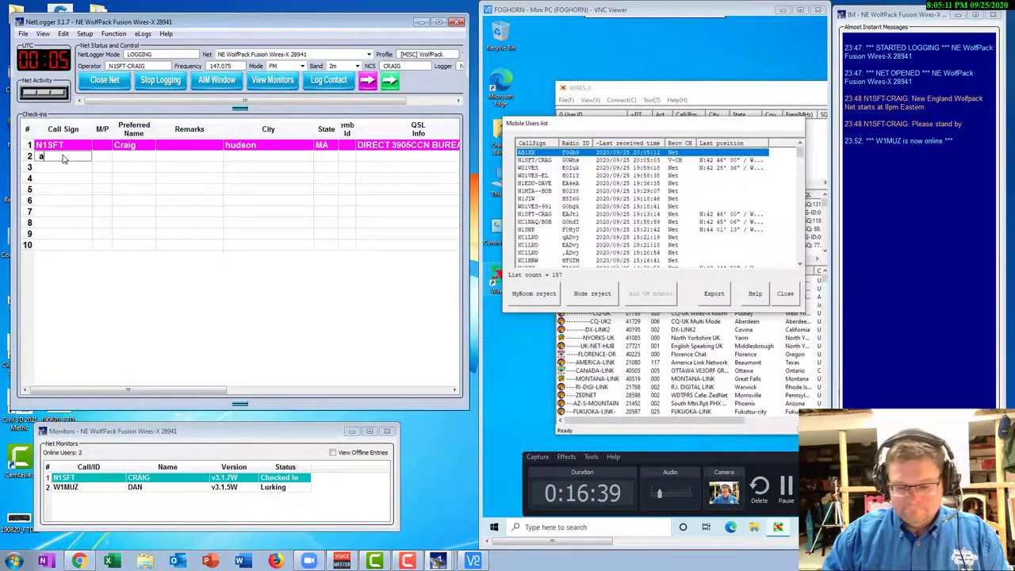
type("b1xk")
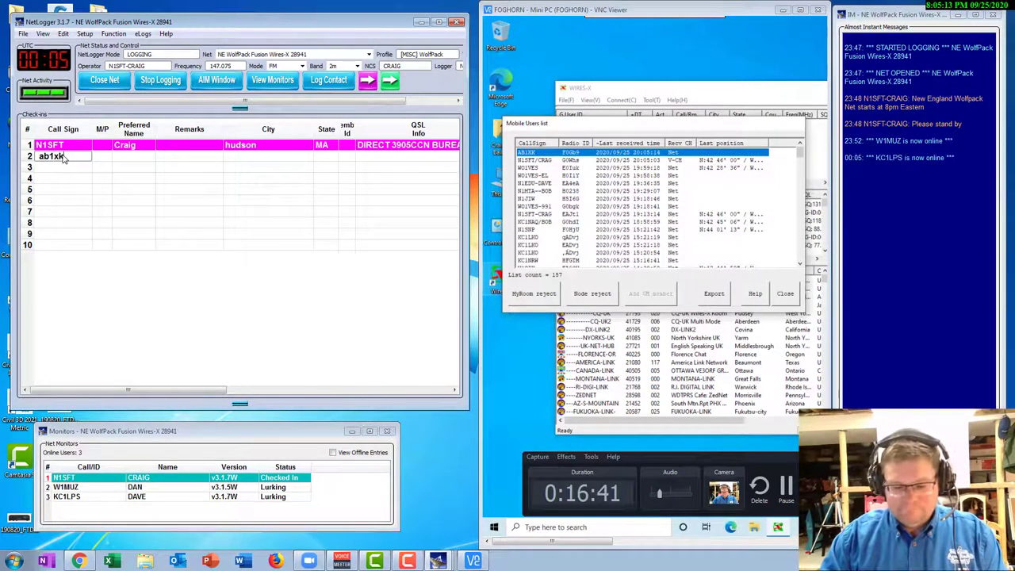
key("Tab")
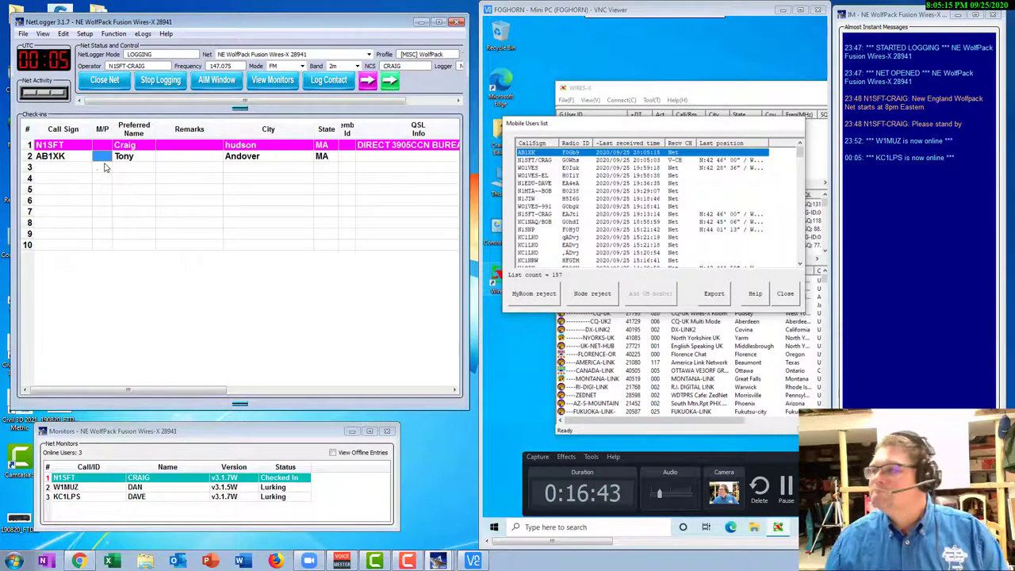
left_click(48, 169)
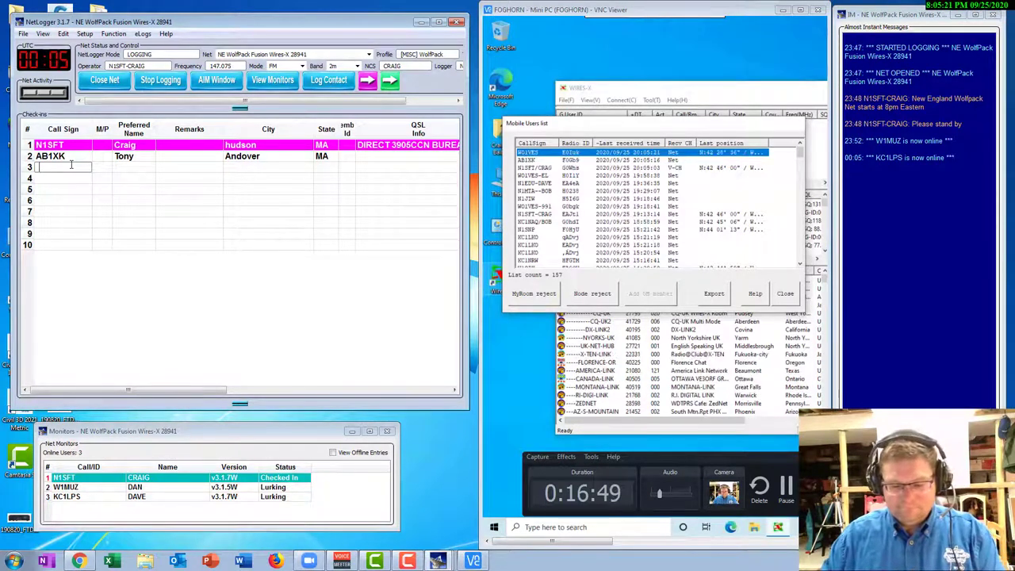
type("W")
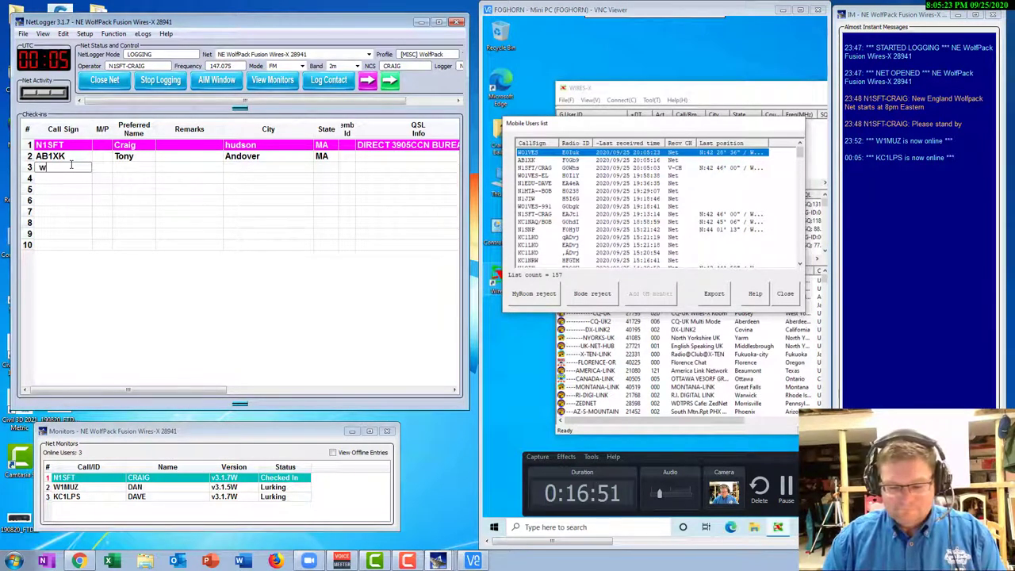
type("o1ves")
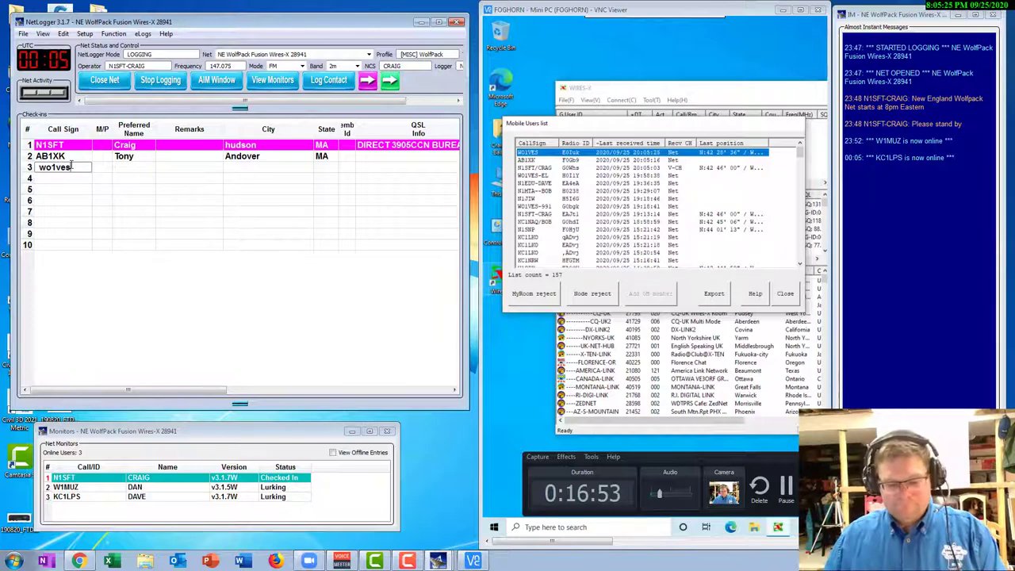
key("Tab")
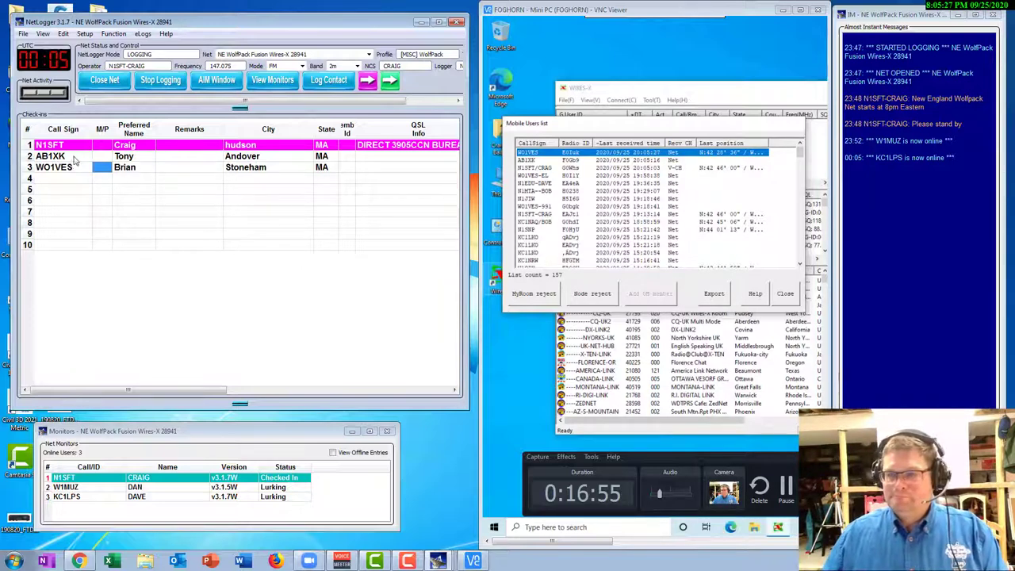
left_click(50, 179)
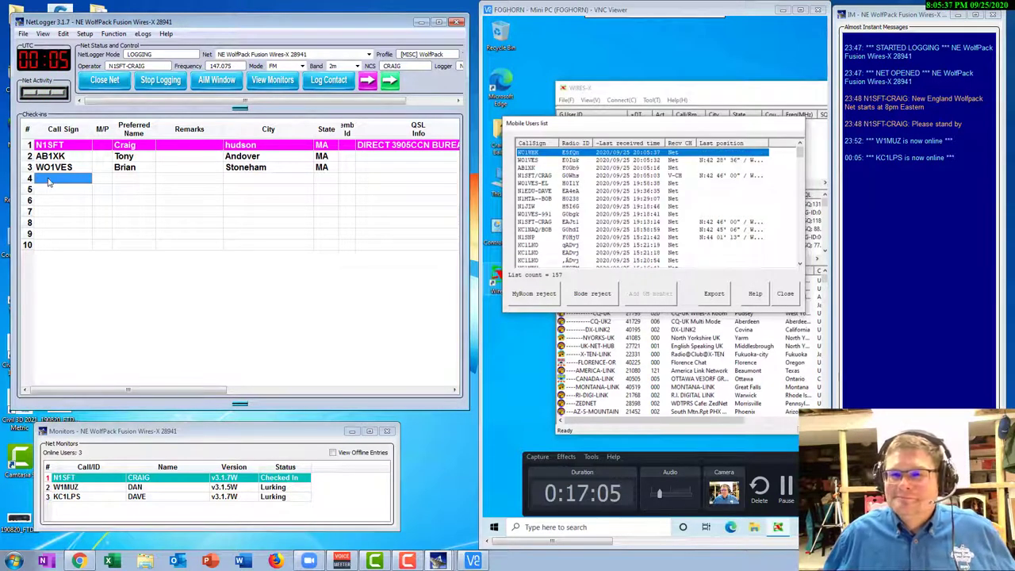
left_click(47, 182)
type("KC1")
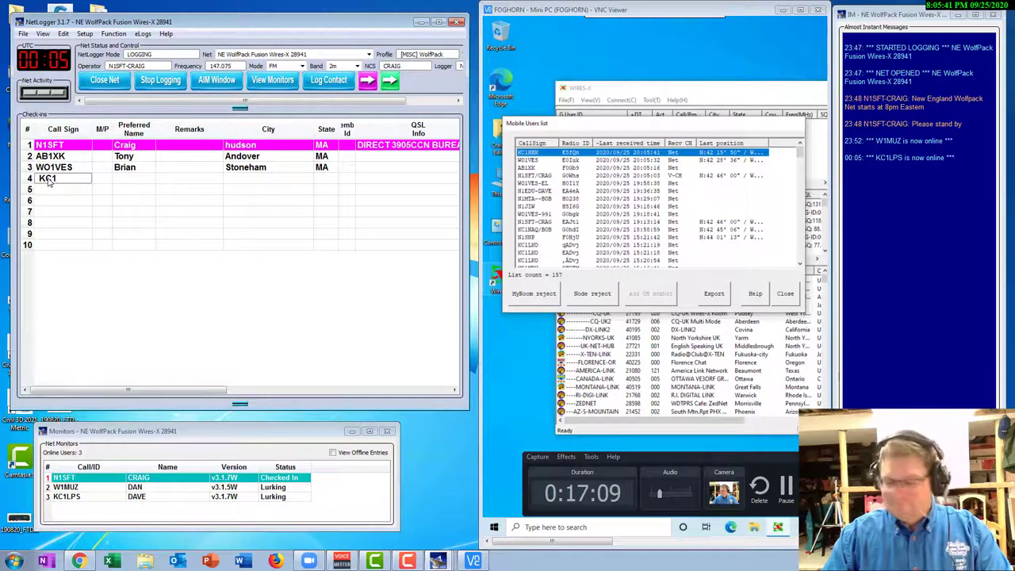
type("HHK")
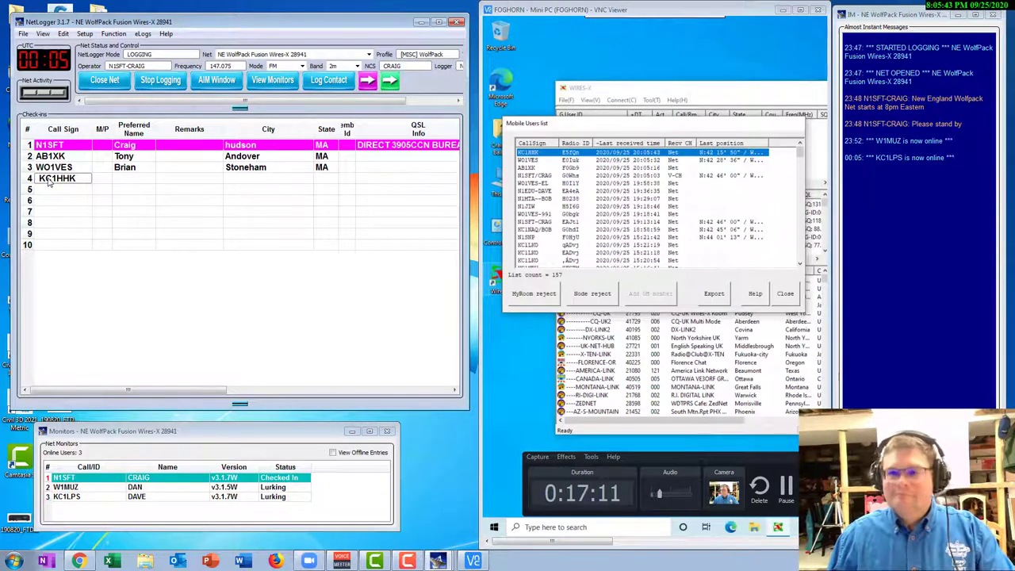
key("Tab")
- Fill in the operator's first name as the preferred name for the KC1HHK check-in
left_click(129, 180)
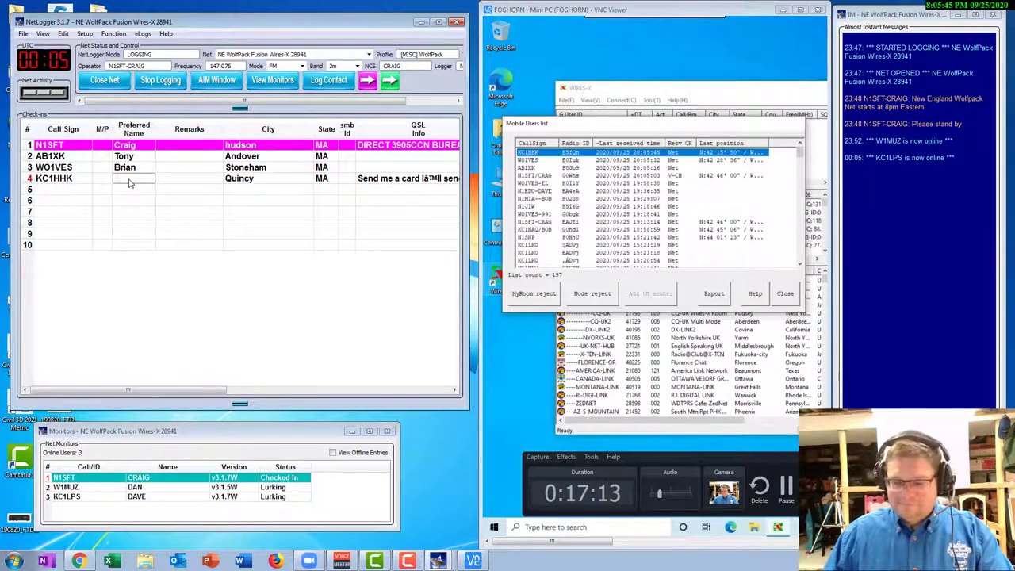
type("pAU")
key("BackSpace")
key("BackSpace")
key("BackSpace")
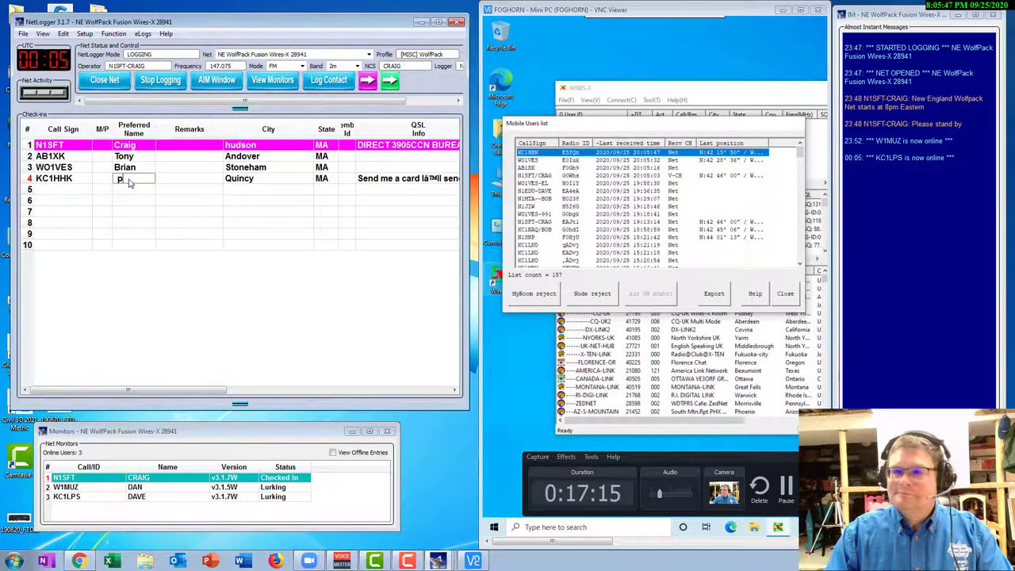
type("Paul")
key("Return")
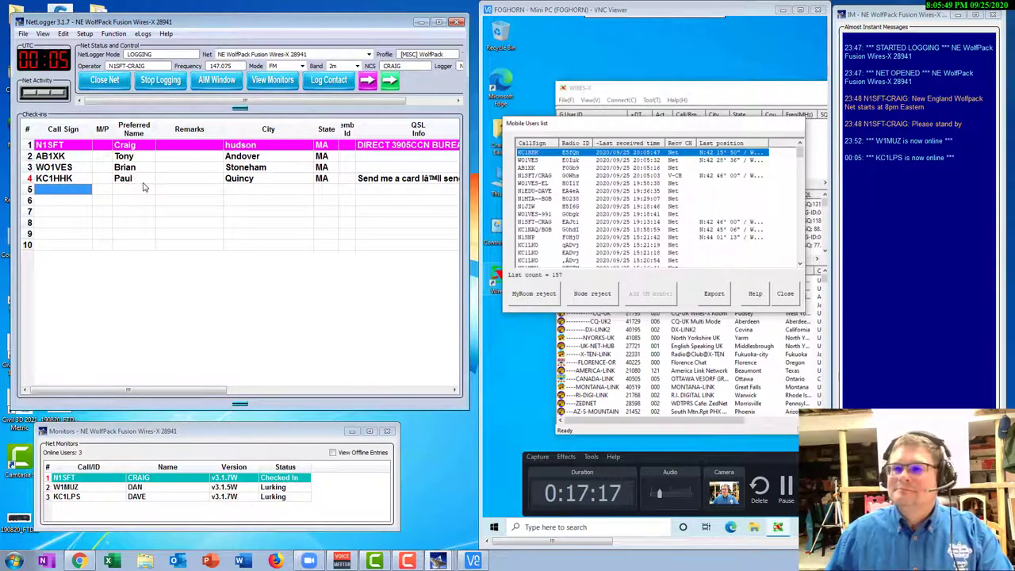
right_click(133, 181)
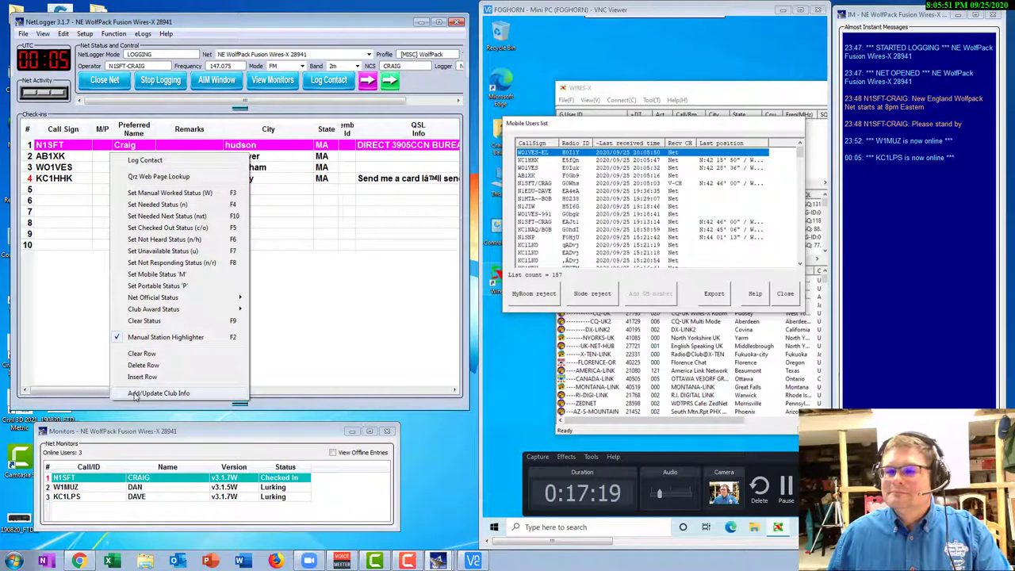
left_click(47, 226)
left_click(46, 192)
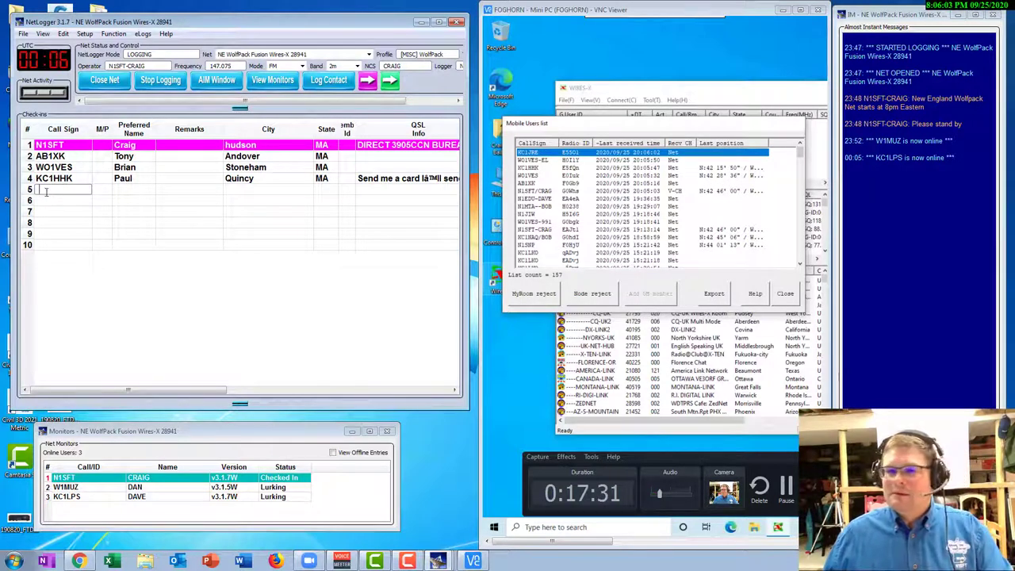
type("c1jre")
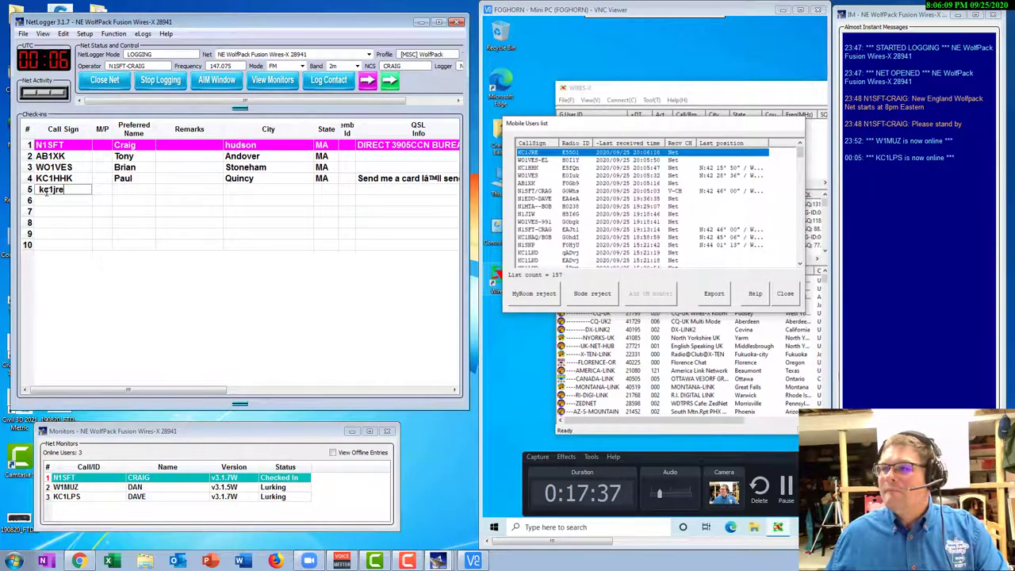
key("Tab")
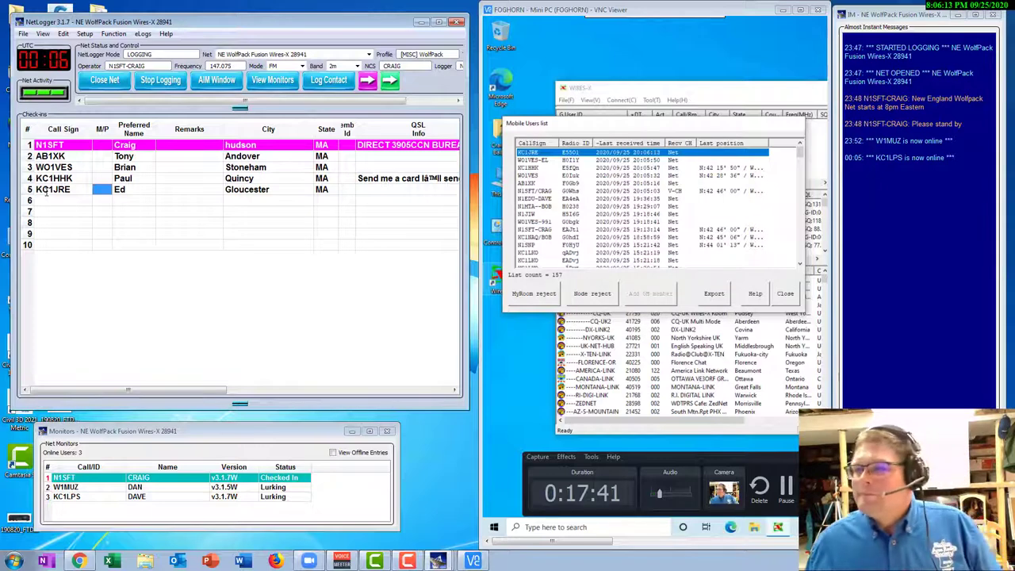
left_click(158, 191)
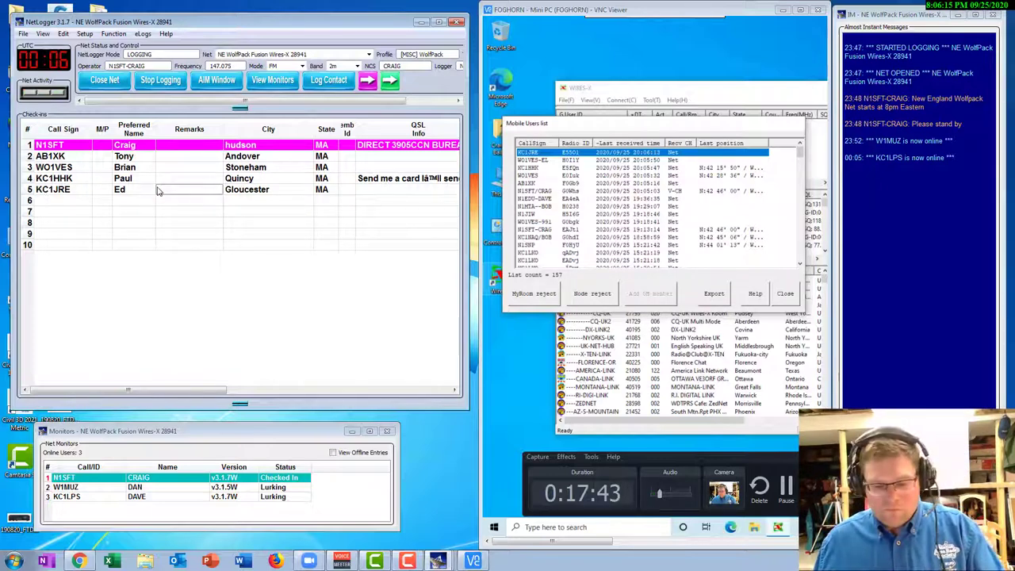
type("Q")
key("Return")
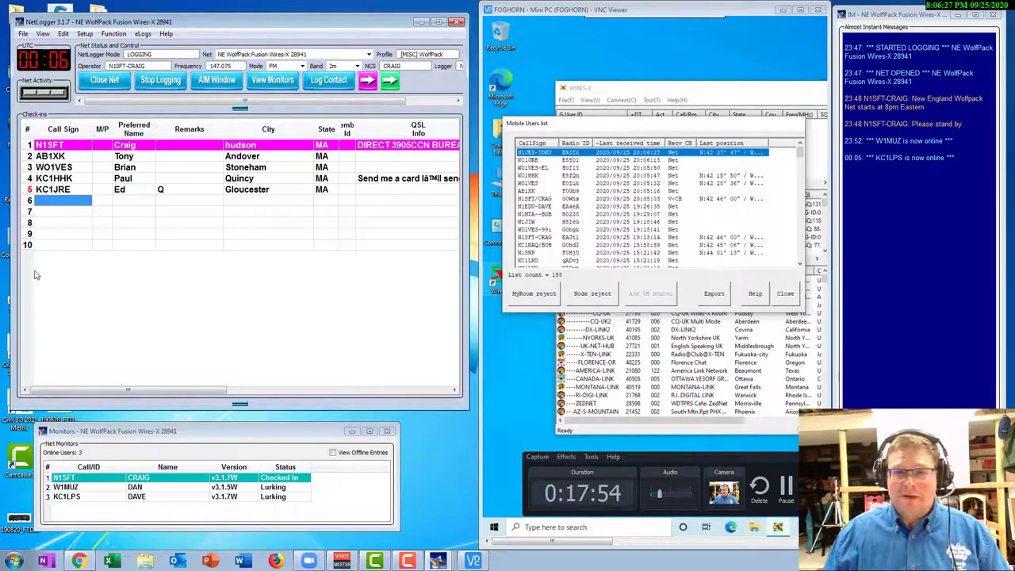
left_click(49, 203)
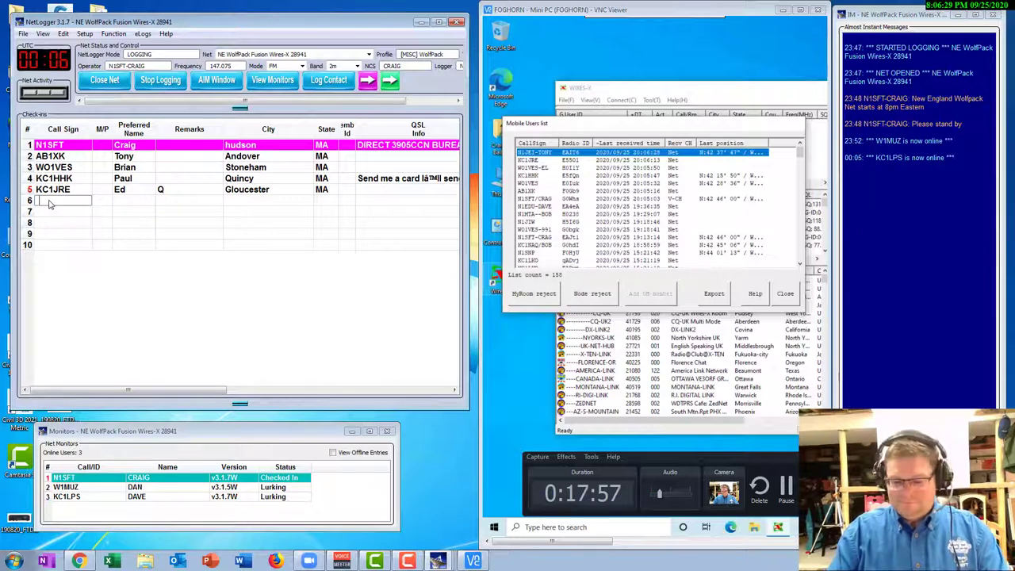
type("n1")
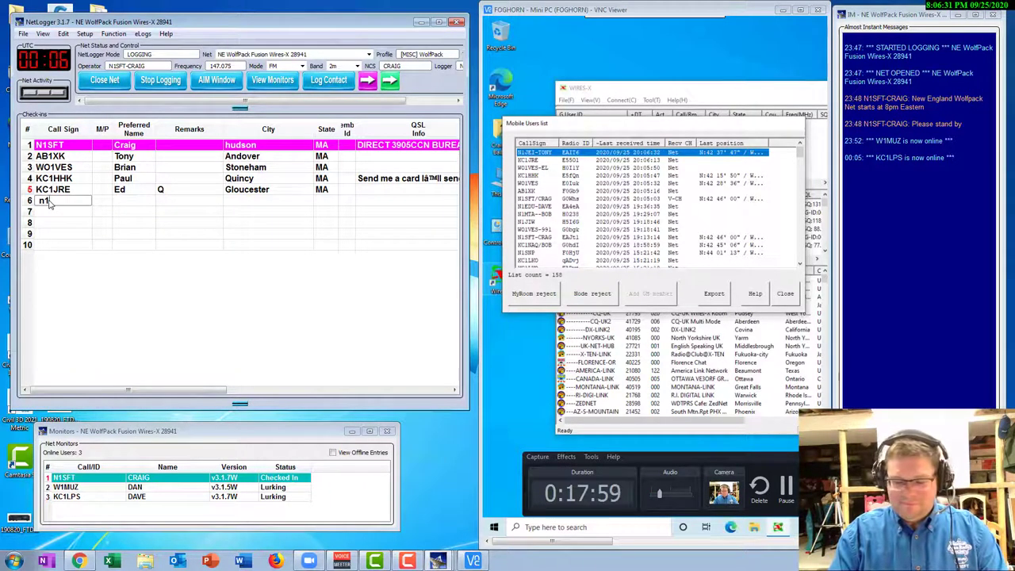
type("ei")
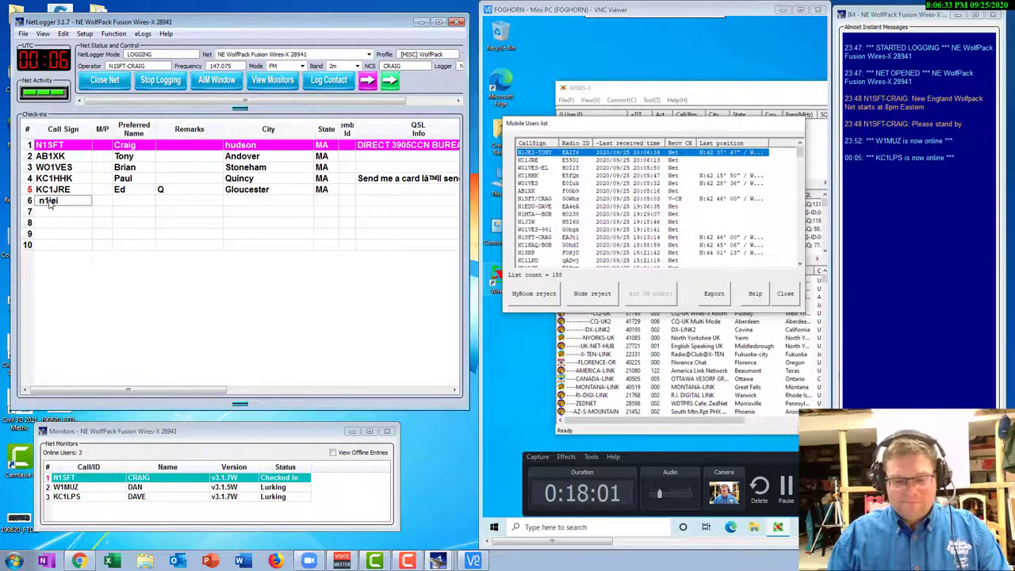
key("Tab")
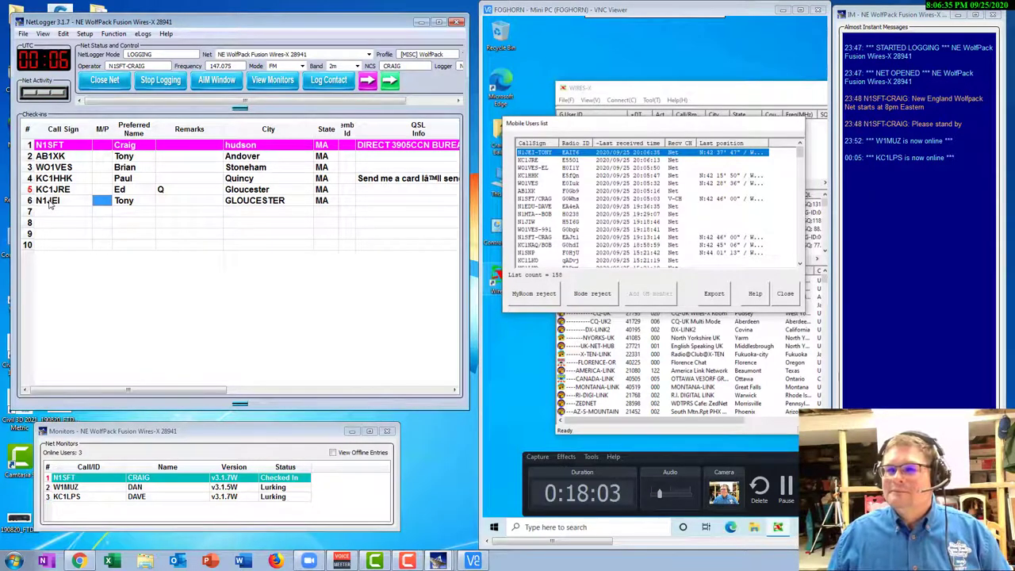
left_click(49, 211)
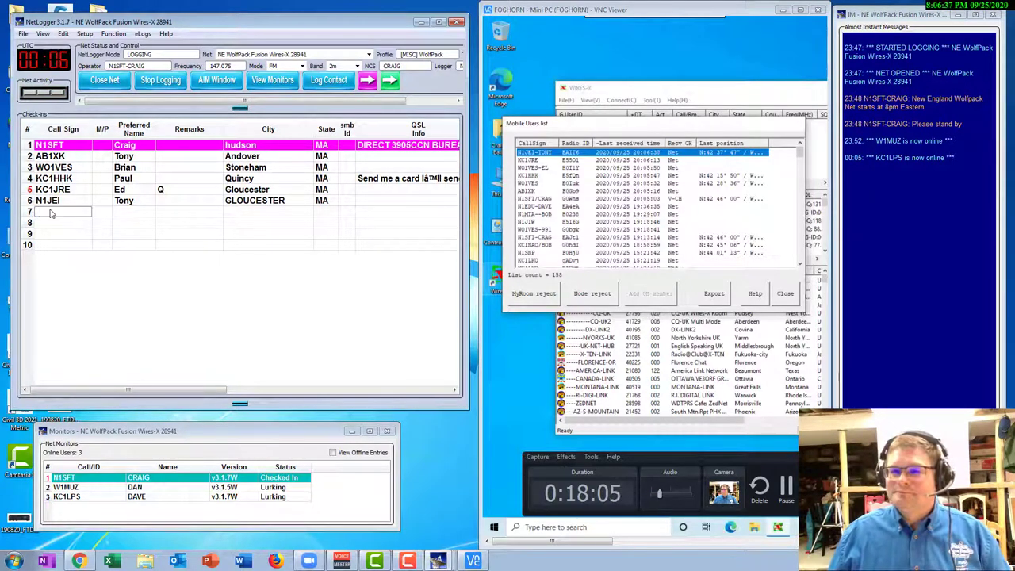
right_click(66, 201)
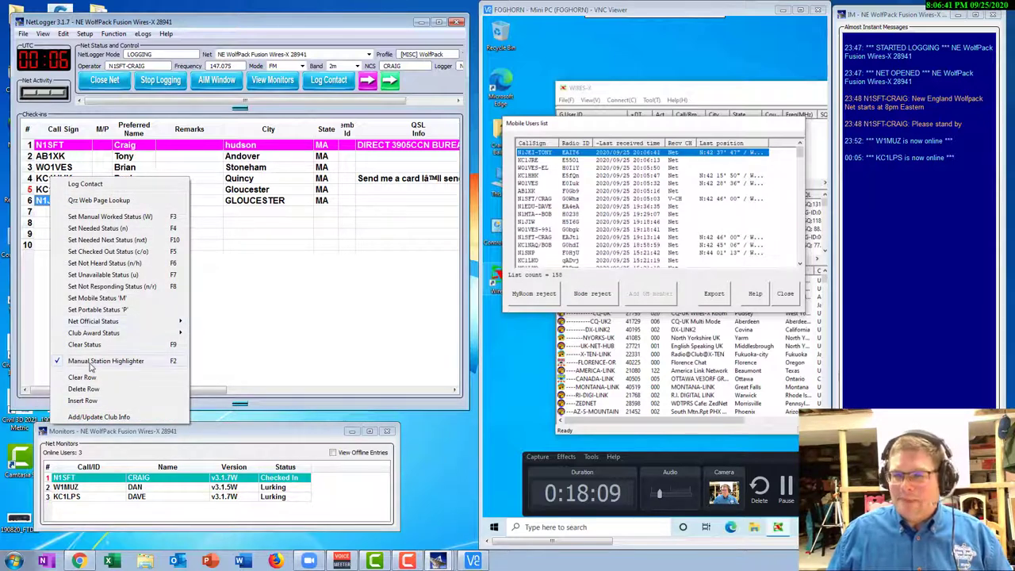
left_click(89, 251)
left_click(49, 213)
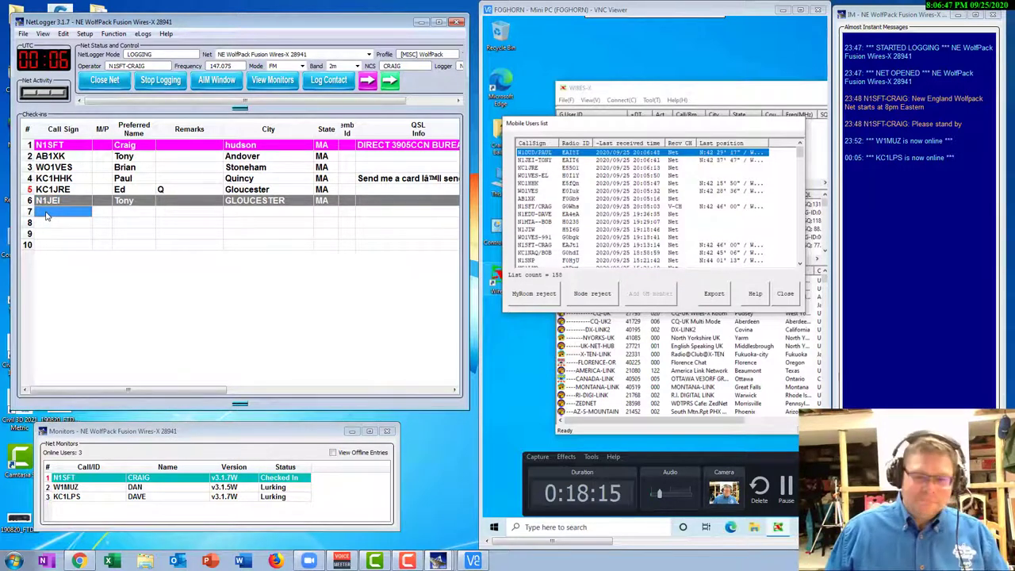
left_click(46, 213)
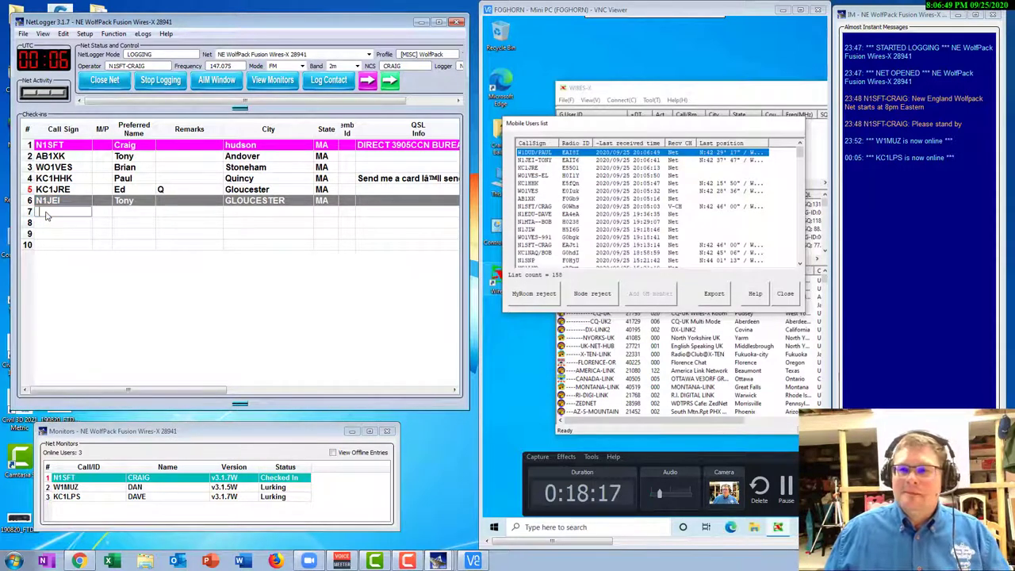
type("W1dud")
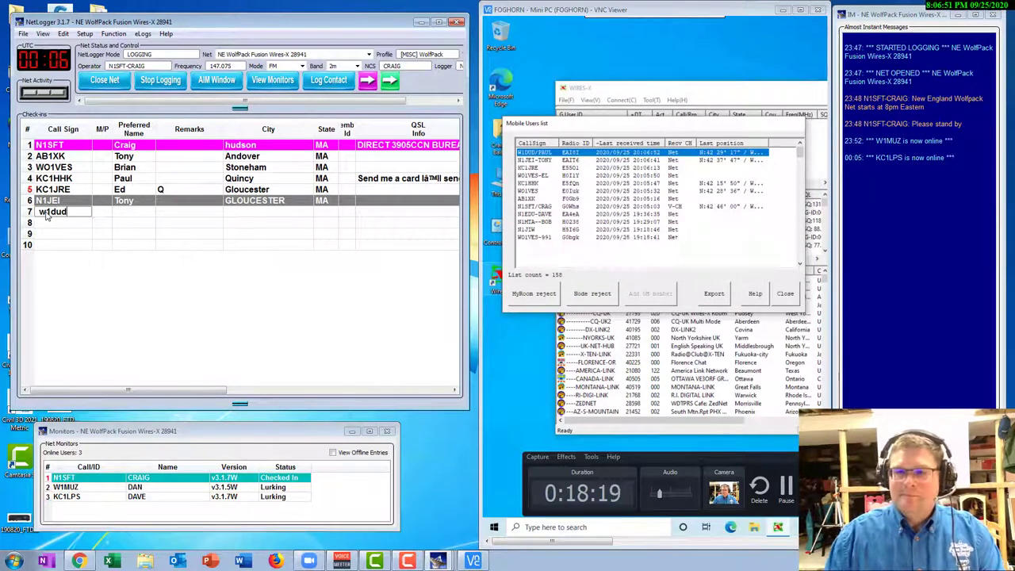
key("Return")
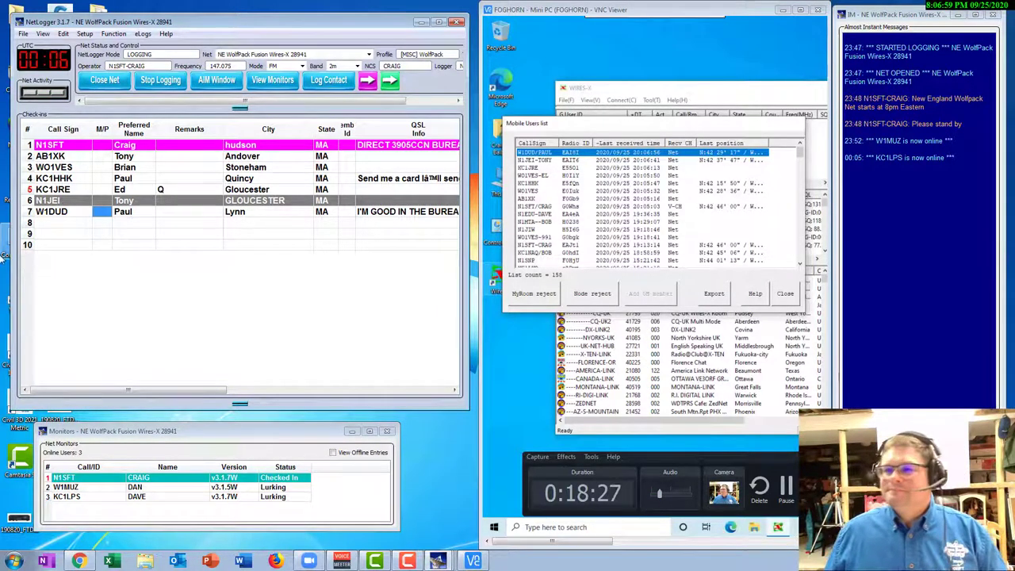
left_click(53, 224)
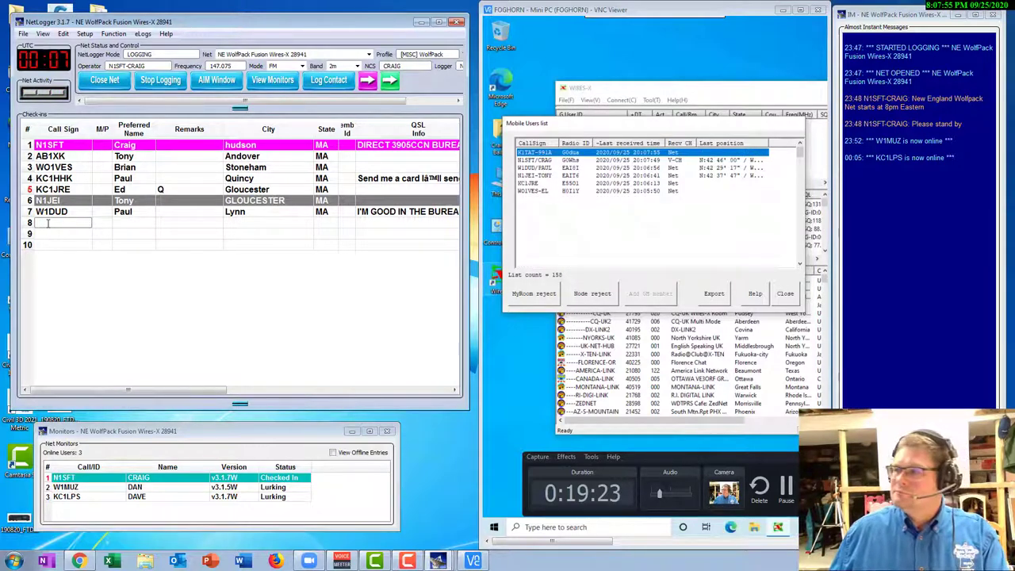
type("K1TAT")
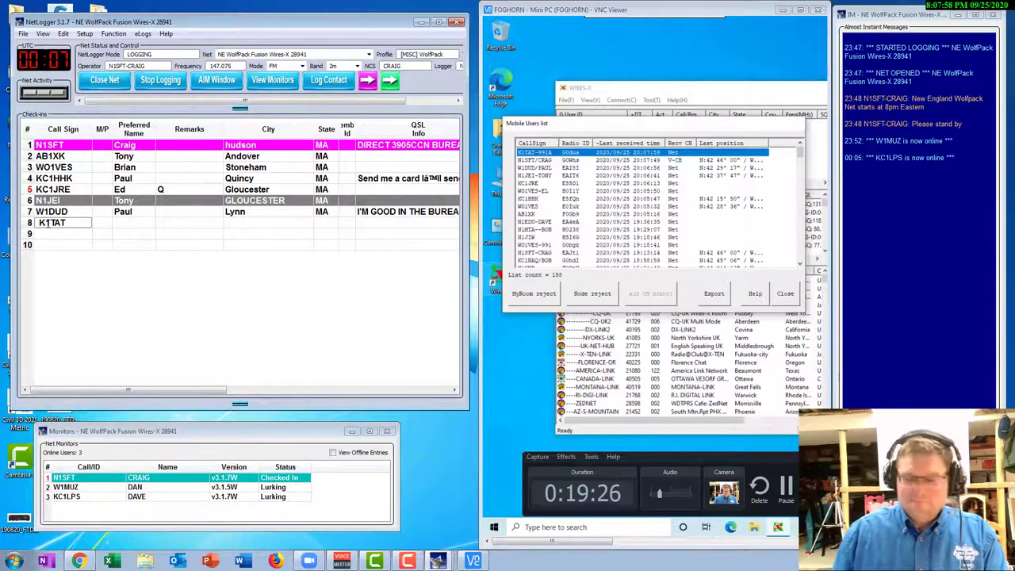
key("Tab")
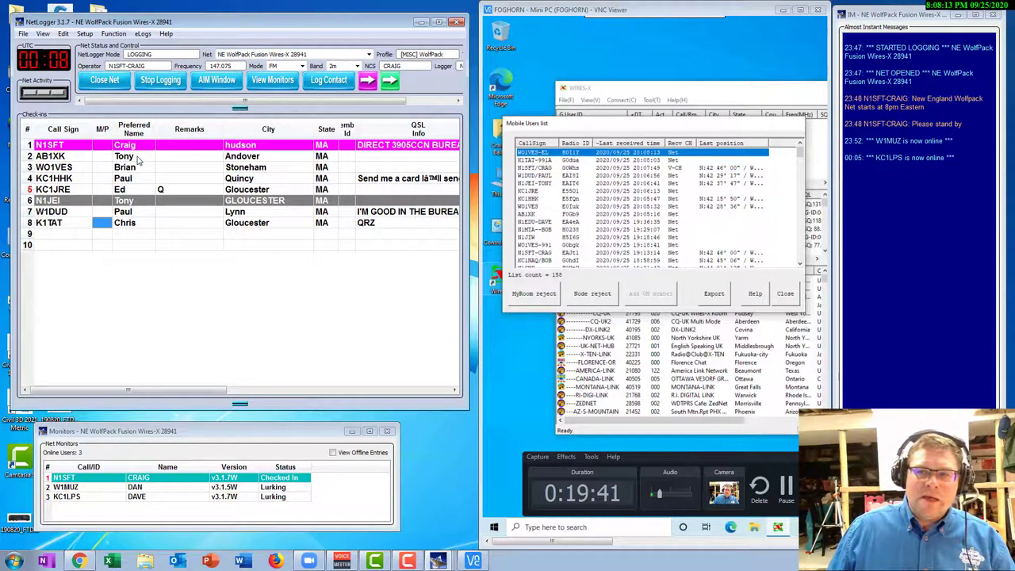
left_click(55, 235)
type("KC1KRR")
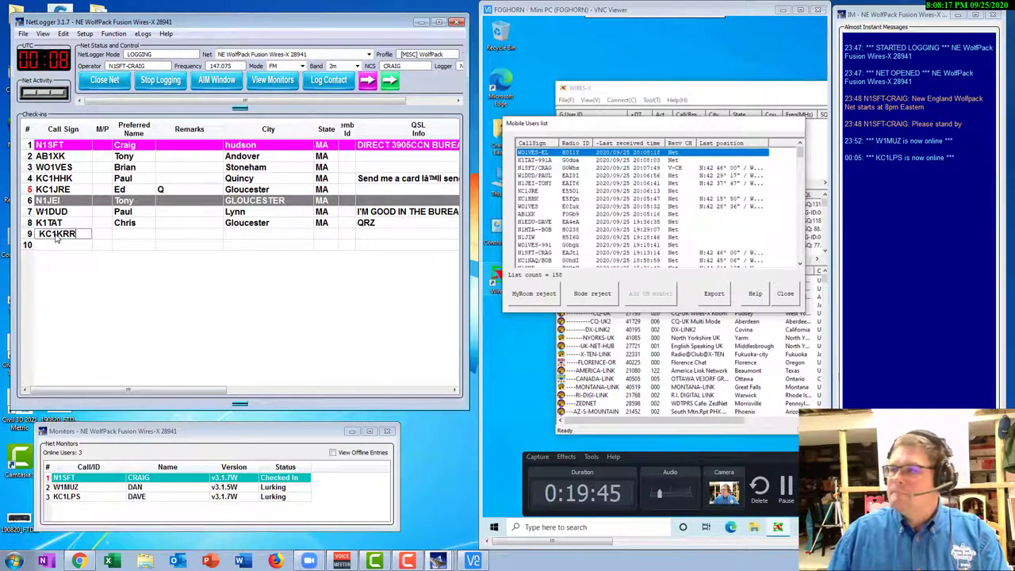
key("Return")
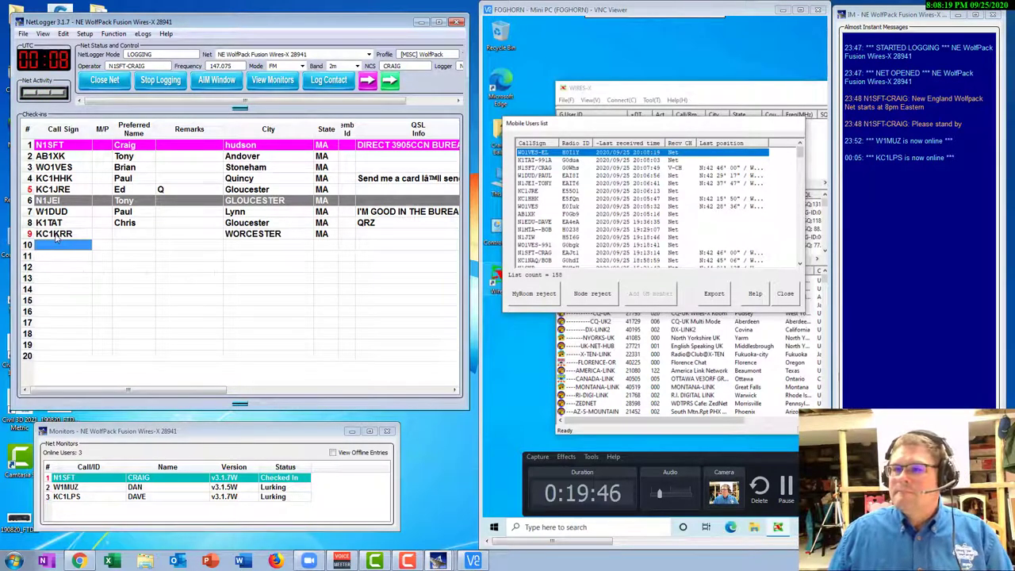
- Enter the operator's first name as the preferred name for station KC1KRR on row 9
left_click(124, 235)
type("mATT")
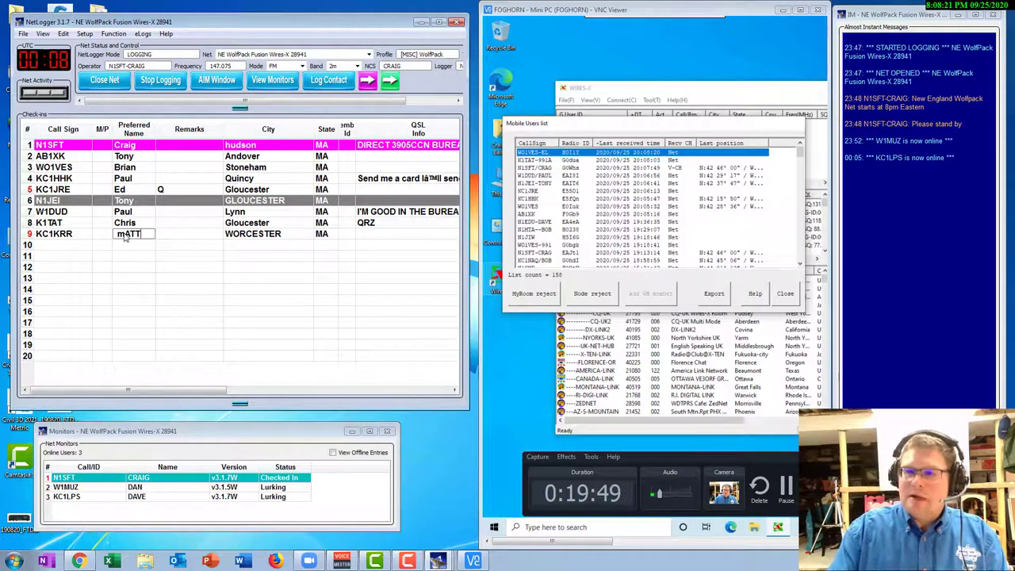
key("BackSpace")
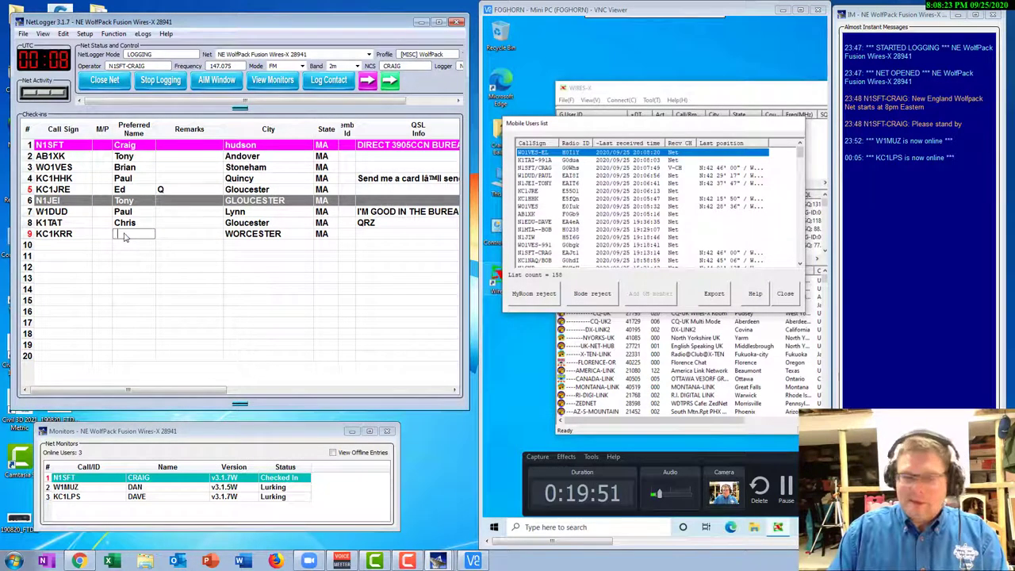
type("Matt")
key("Return")
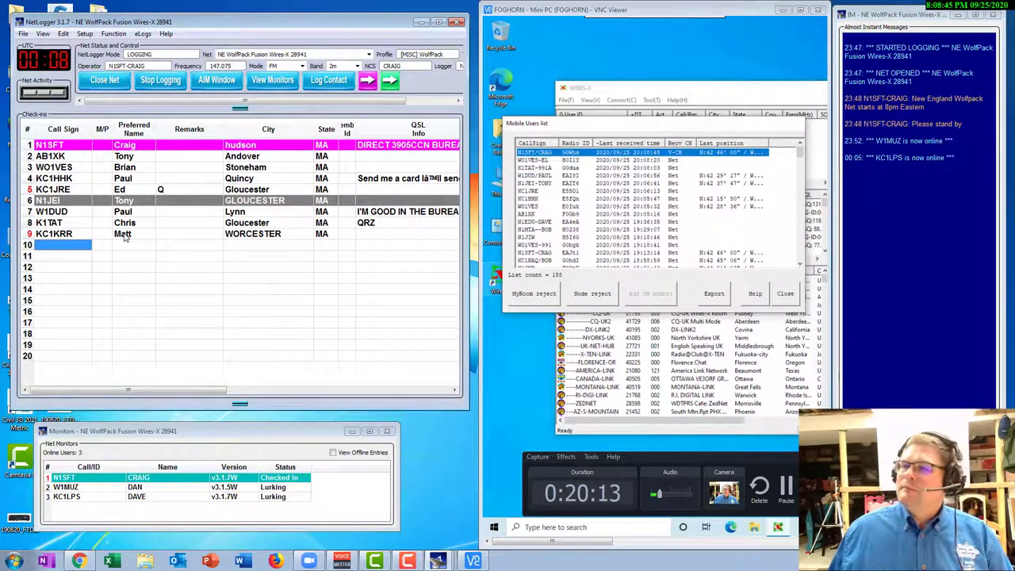
left_click(64, 247)
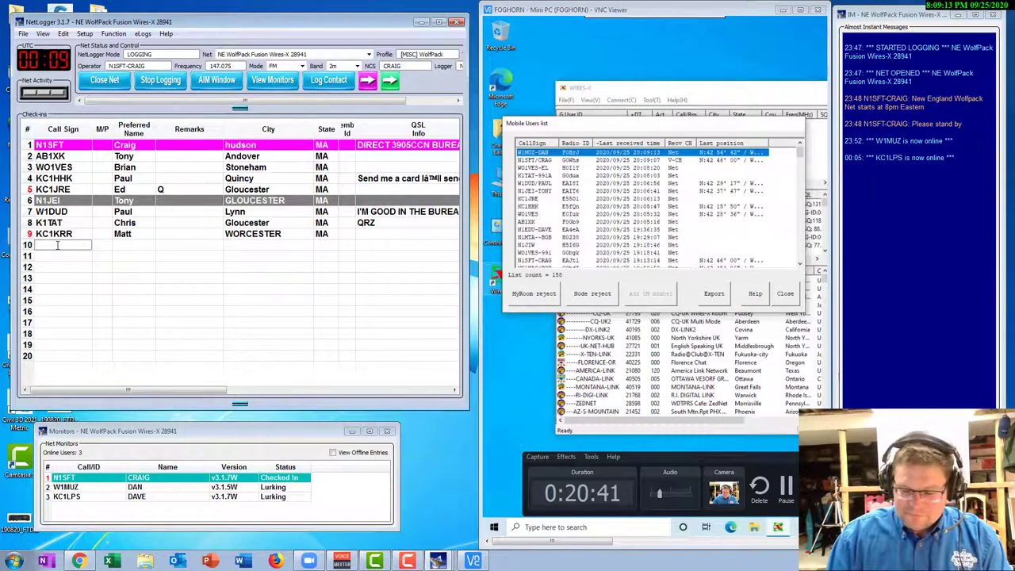
type("w1muz")
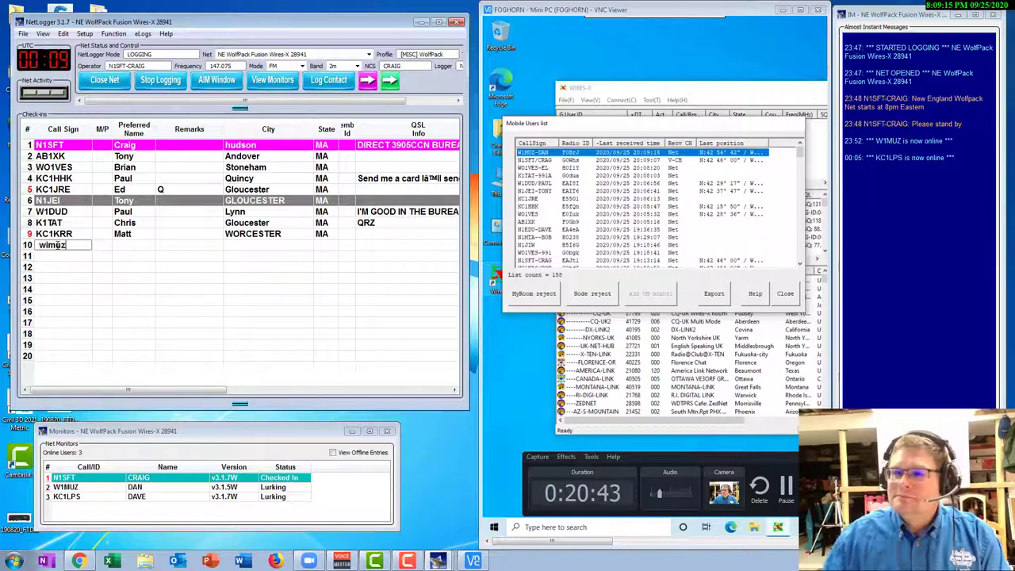
key("Tab")
left_click(57, 247)
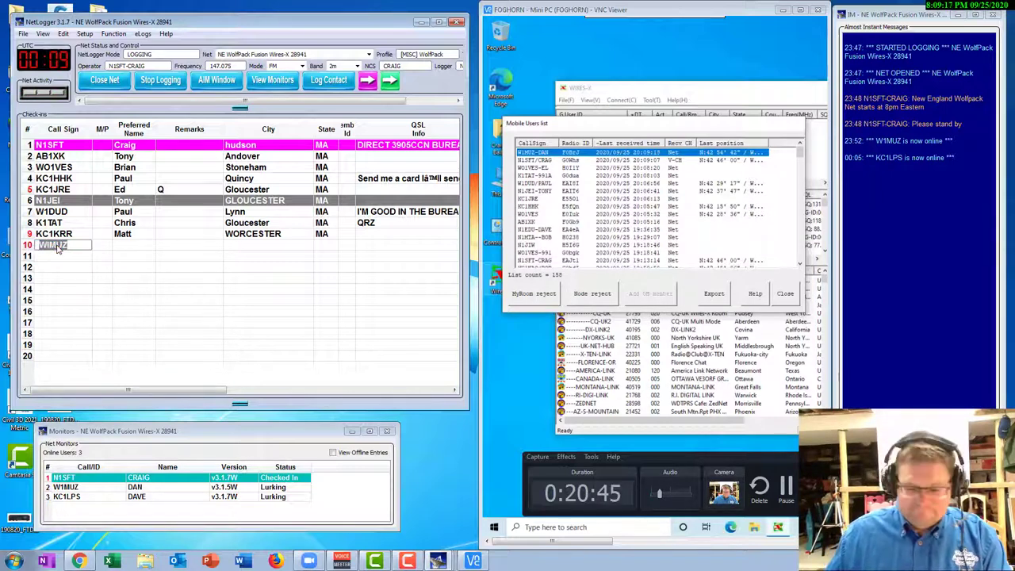
type("w1muz")
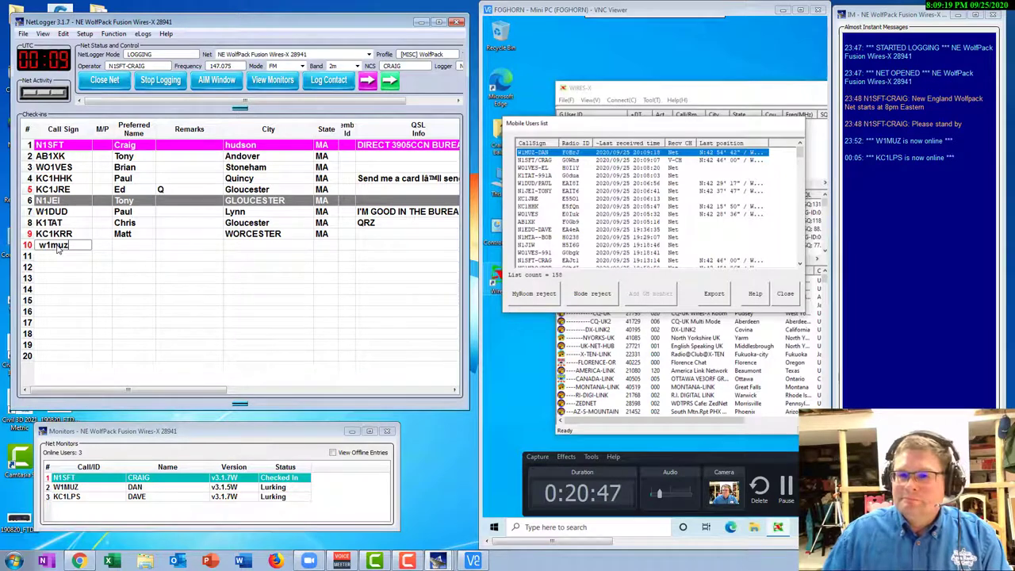
key("Tab")
left_click(125, 247)
type("Dan")
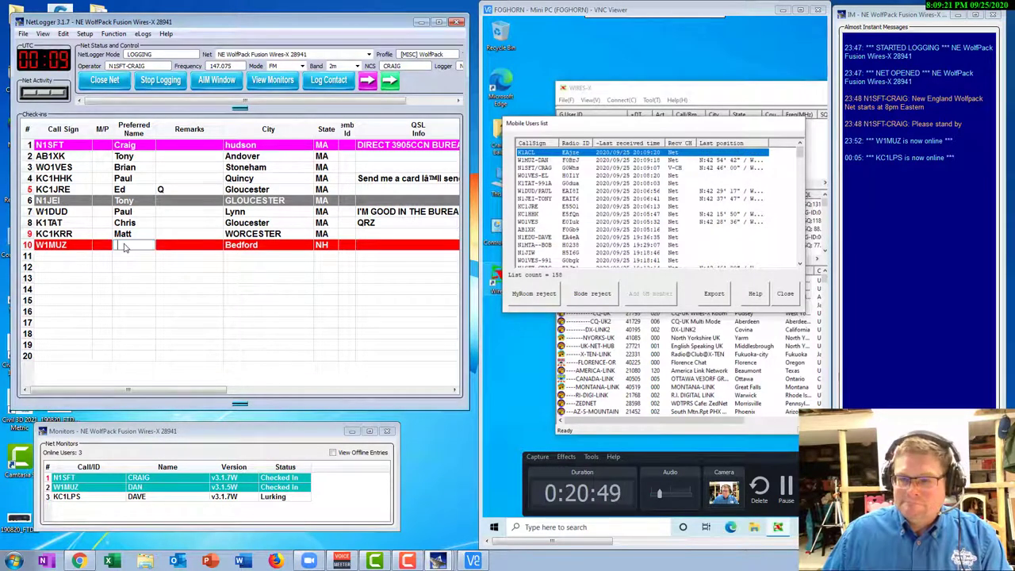
key("Return")
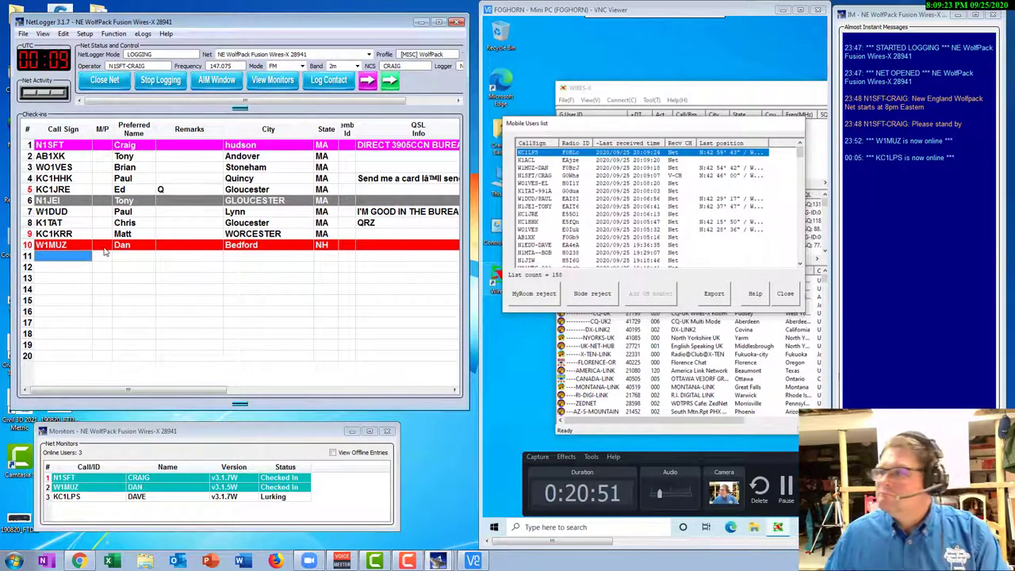
left_click(68, 260)
type("kc1lps")
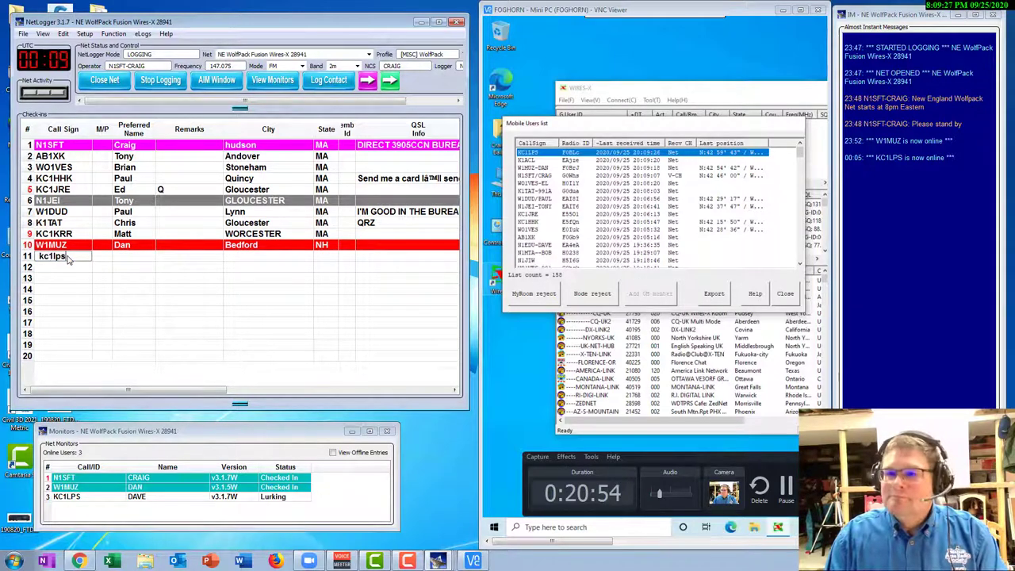
key("Return")
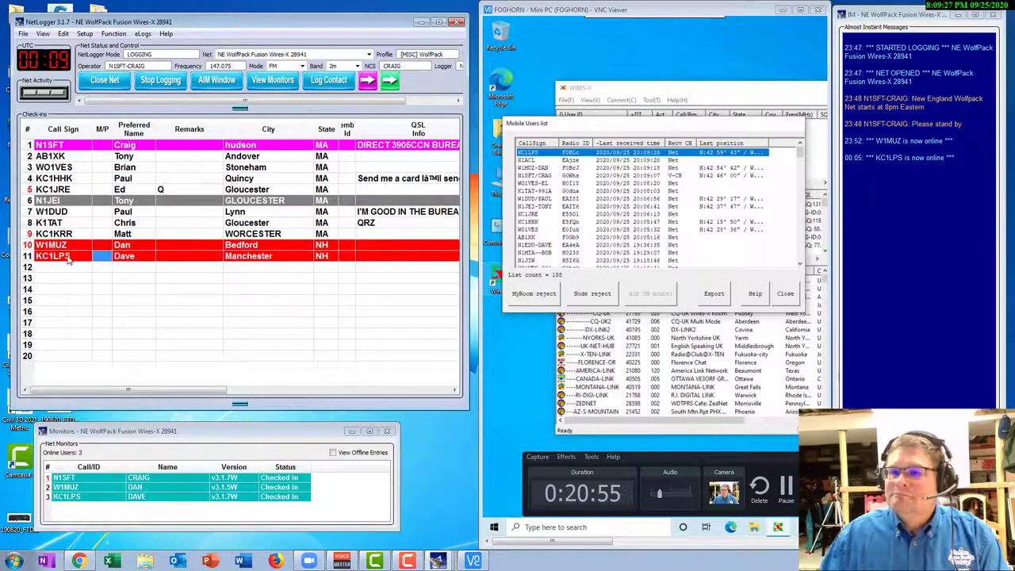
left_click(46, 272)
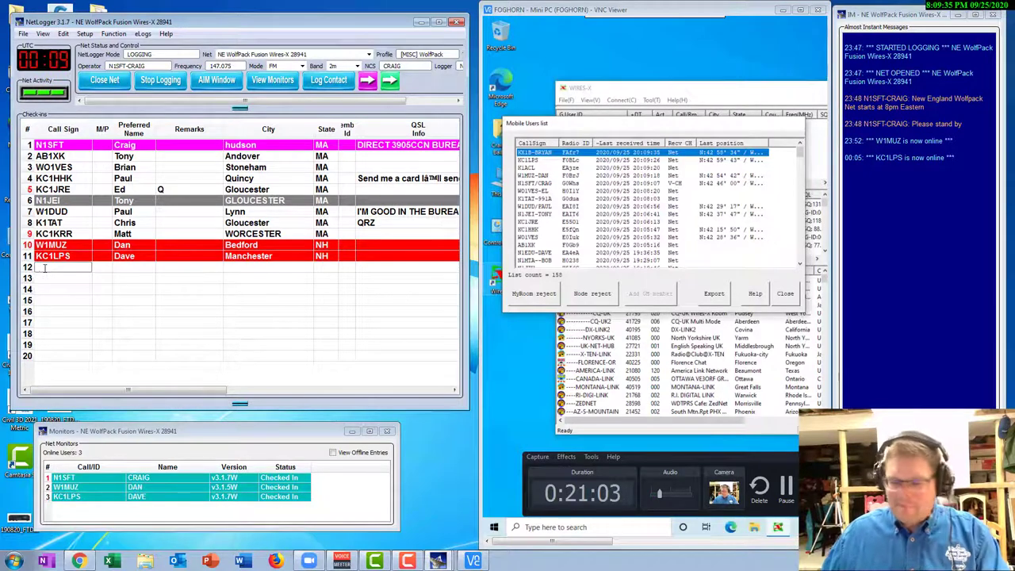
type("KX1B")
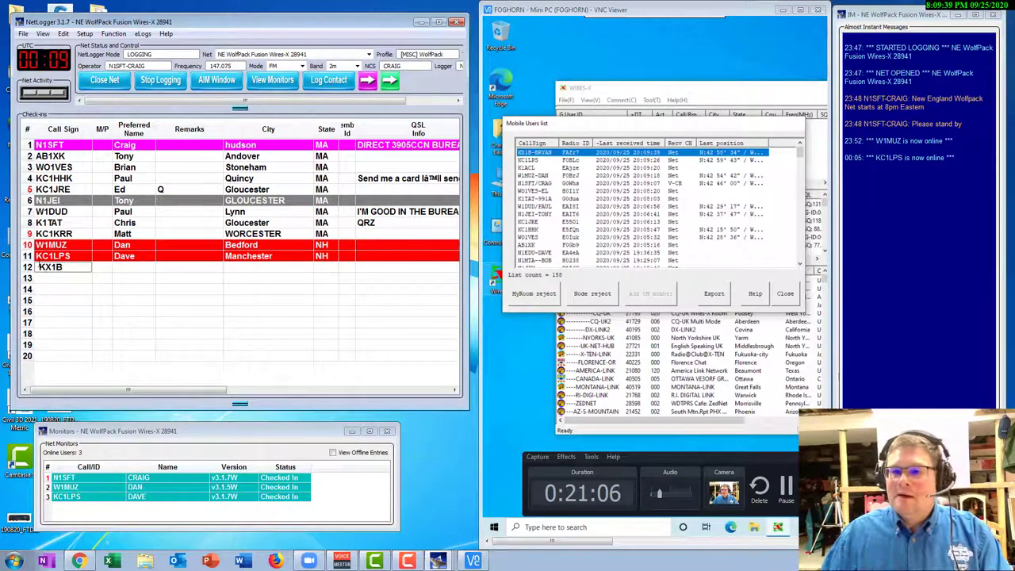
key("Return")
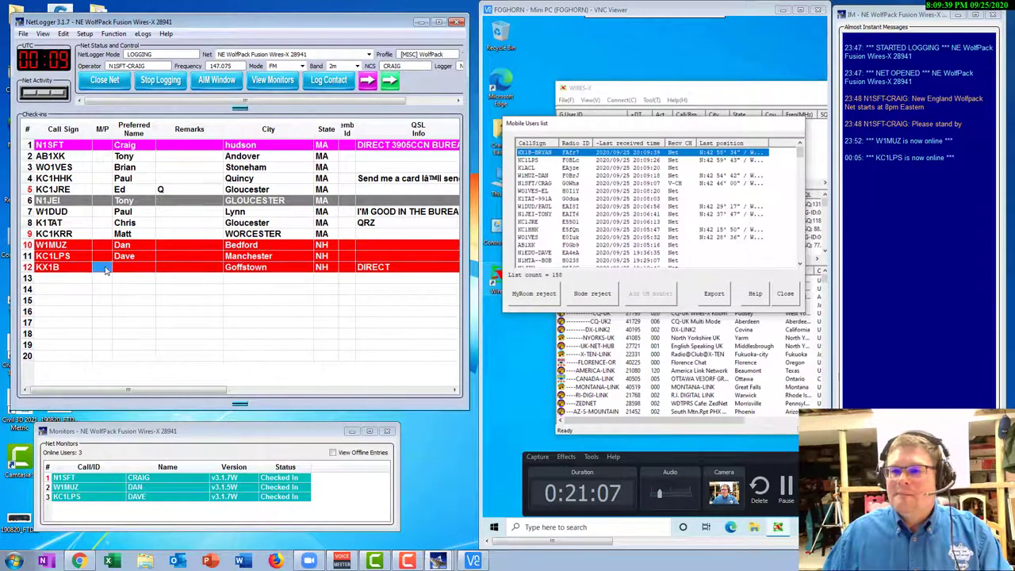
- Enter the operator's first name, with normal capitalization, as the preferred name for station KX1B on row 12
left_click(129, 268)
type("bRYA")
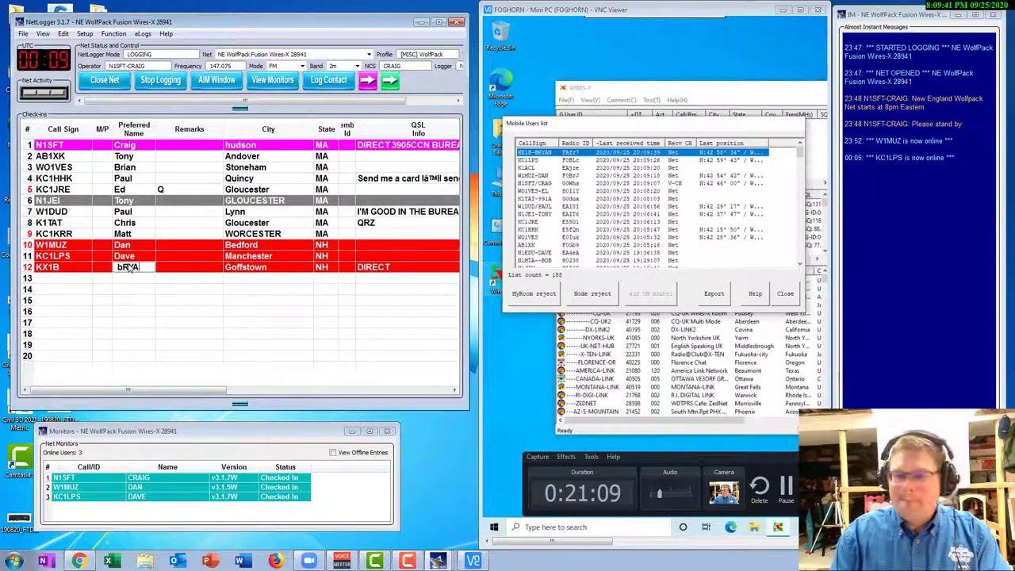
type("N")
key("BackSpace")
key("BackSpace")
key("BackSpace")
key("BackSpace")
key("BackSpace")
type("Br")
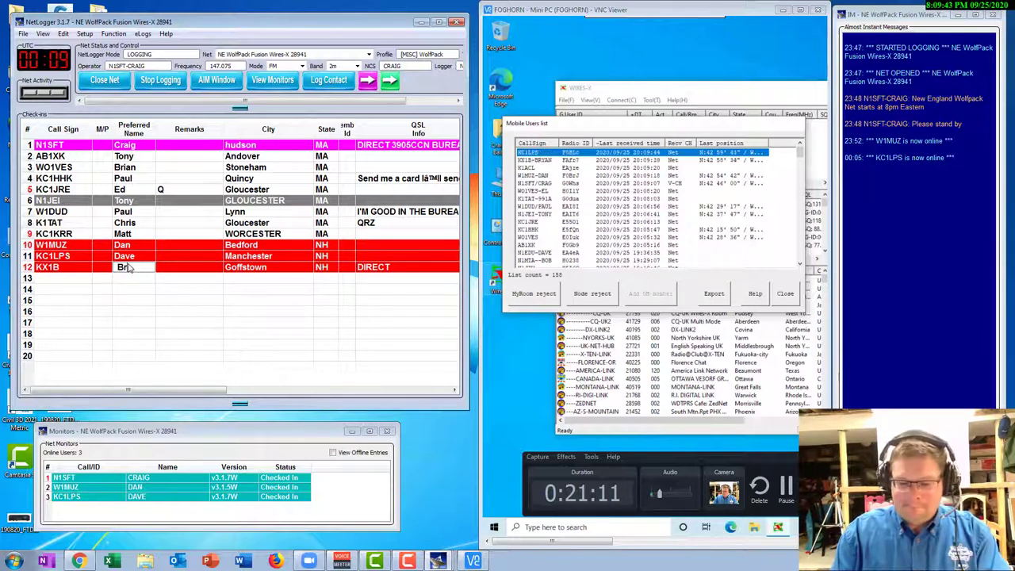
type("yan")
key("Return")
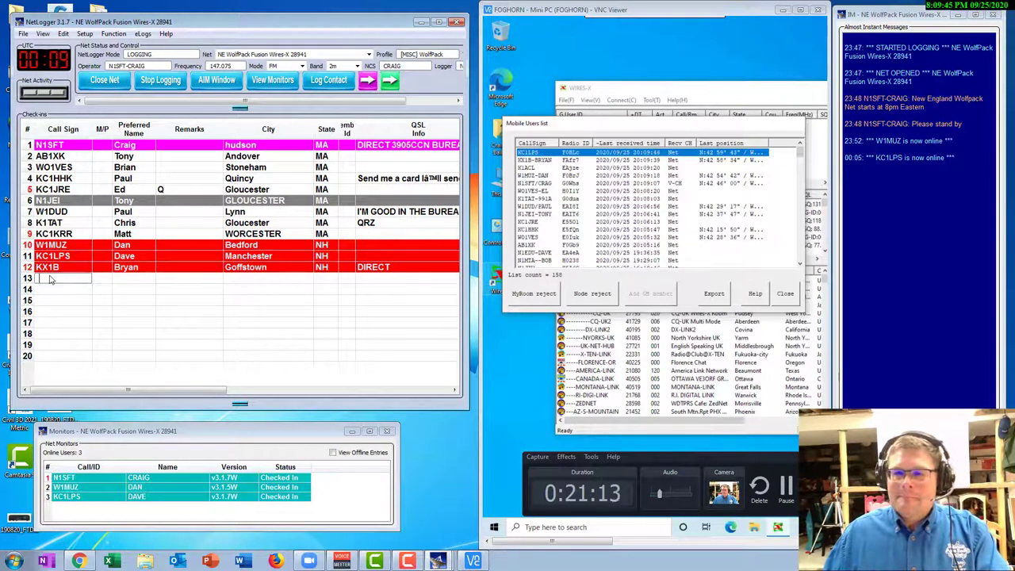
right_click(49, 272)
left_click(92, 491)
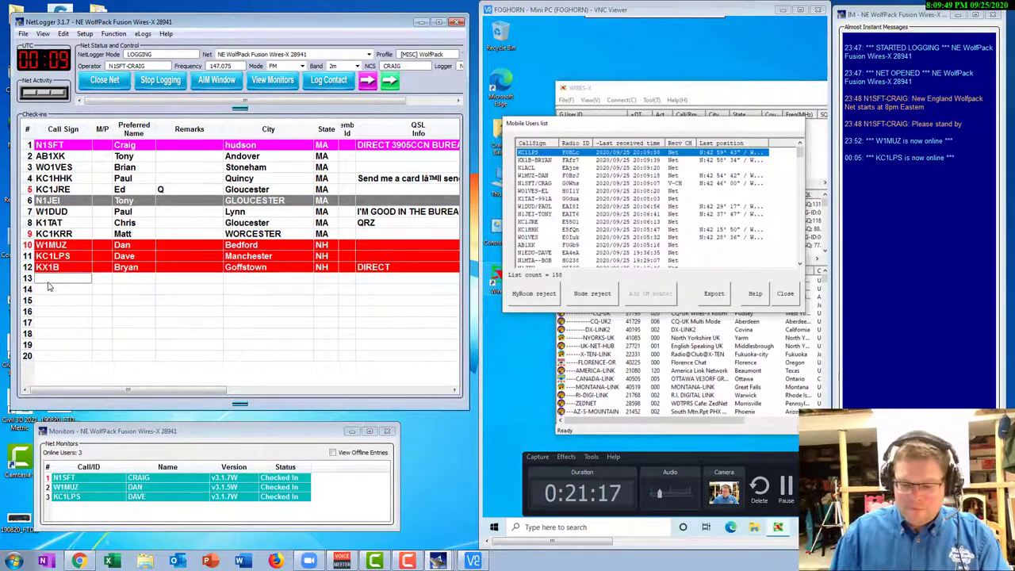
type("kc1lp")
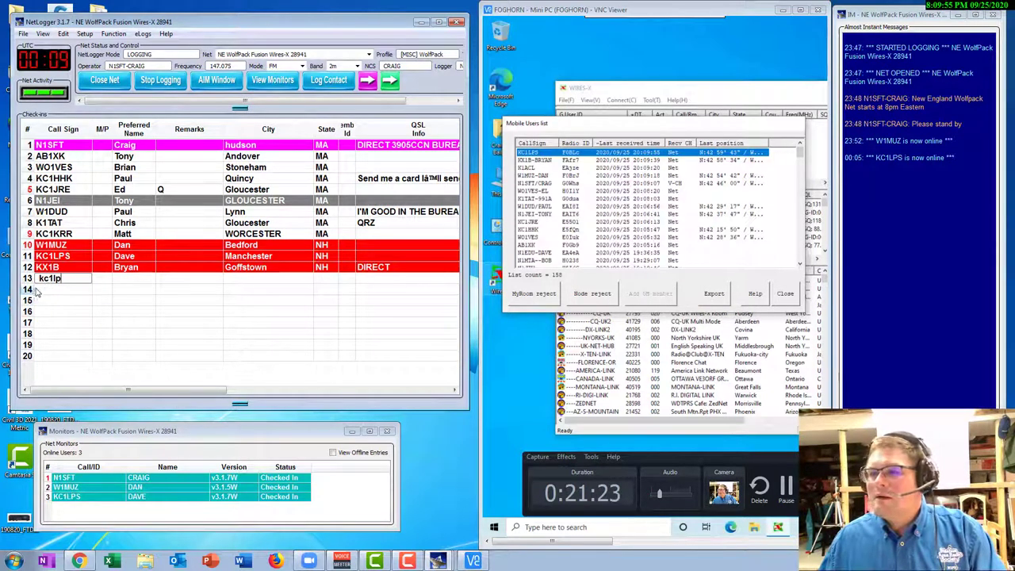
key("BackSpace")
key("BackSpace")
key("BackSpace")
key("BackSpace")
key("BackSpace")
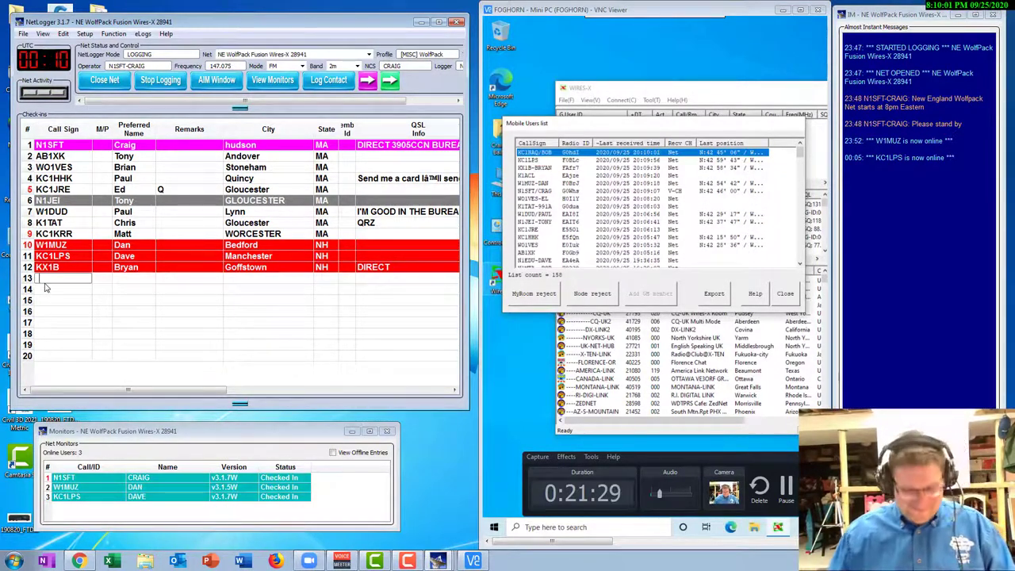
type("kc")
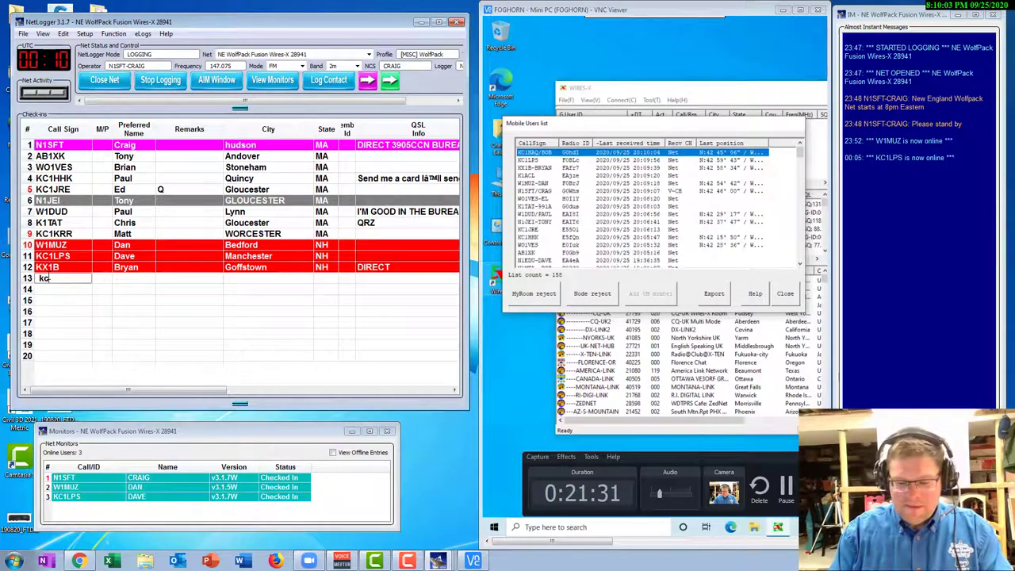
type("1naq")
key("Return")
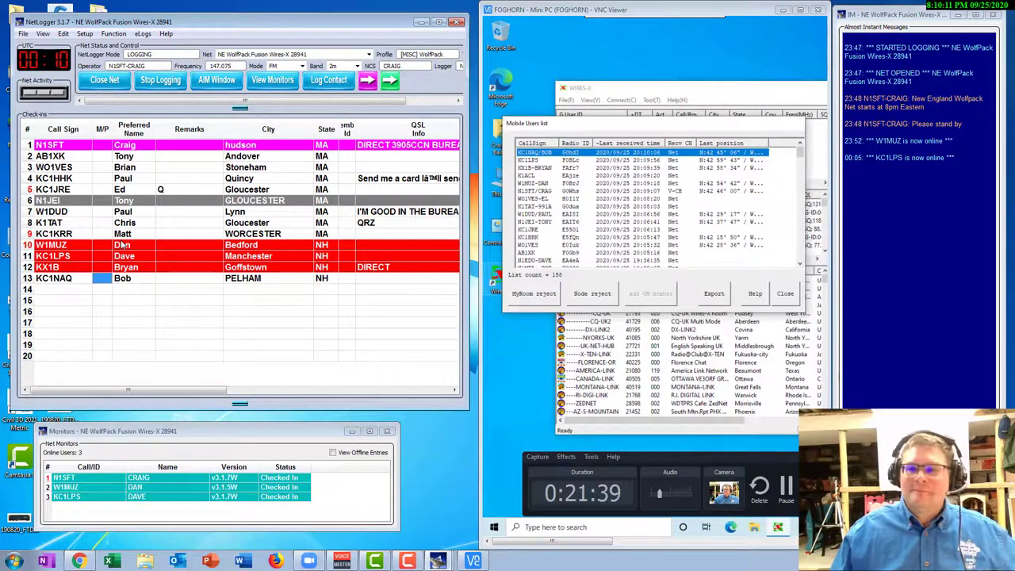
left_click(48, 290)
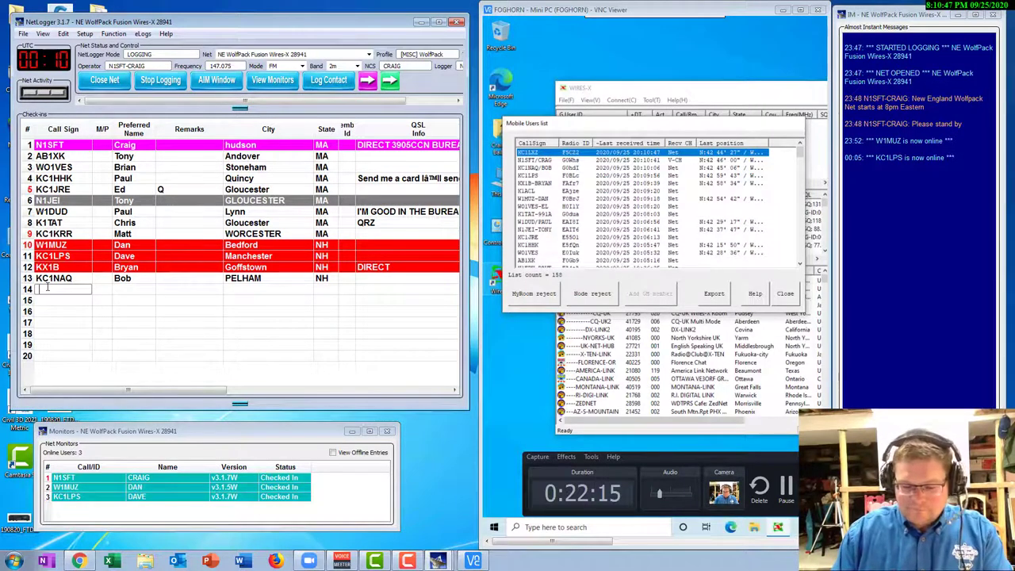
type("kd1")
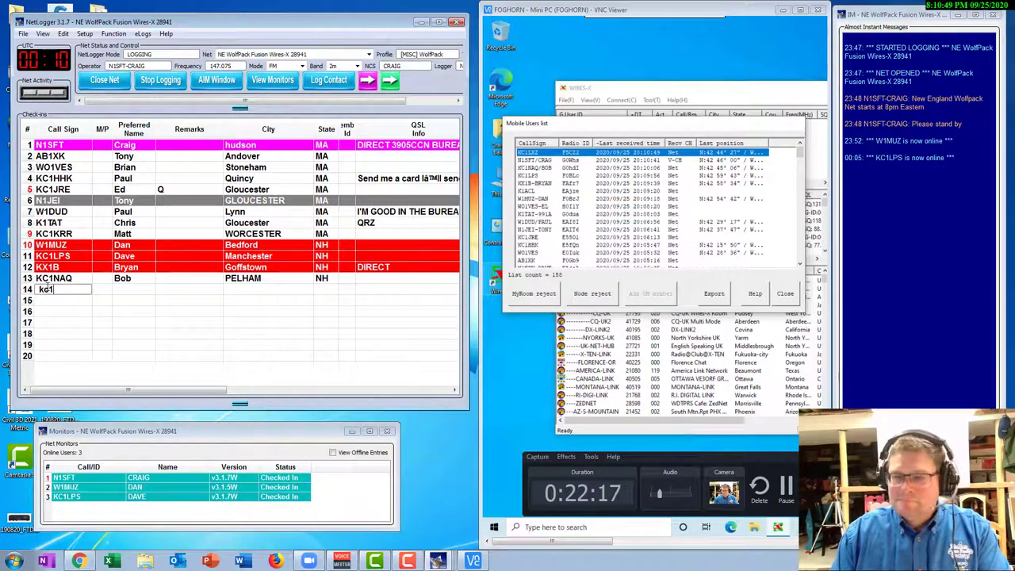
type("lxz")
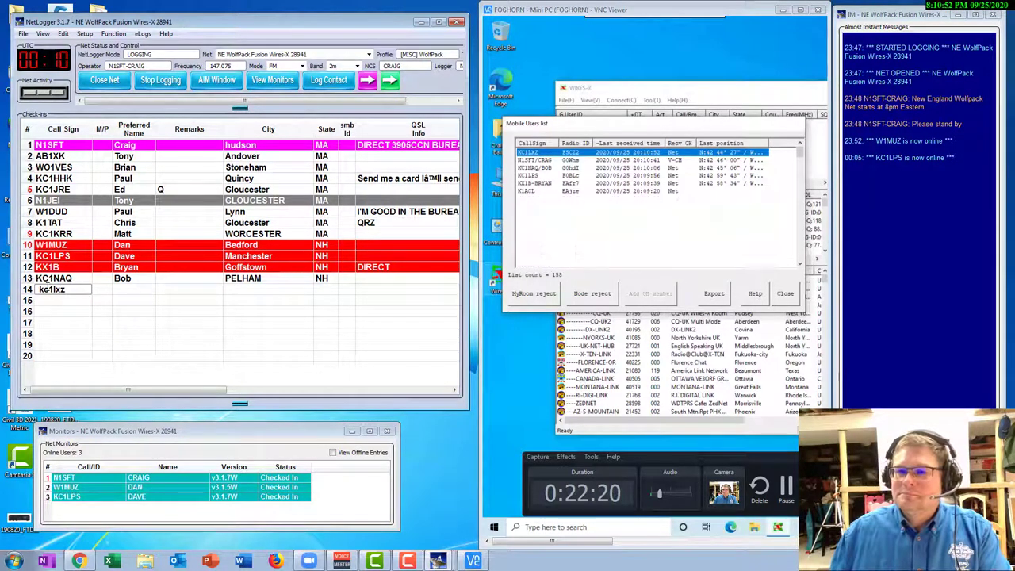
key("Return")
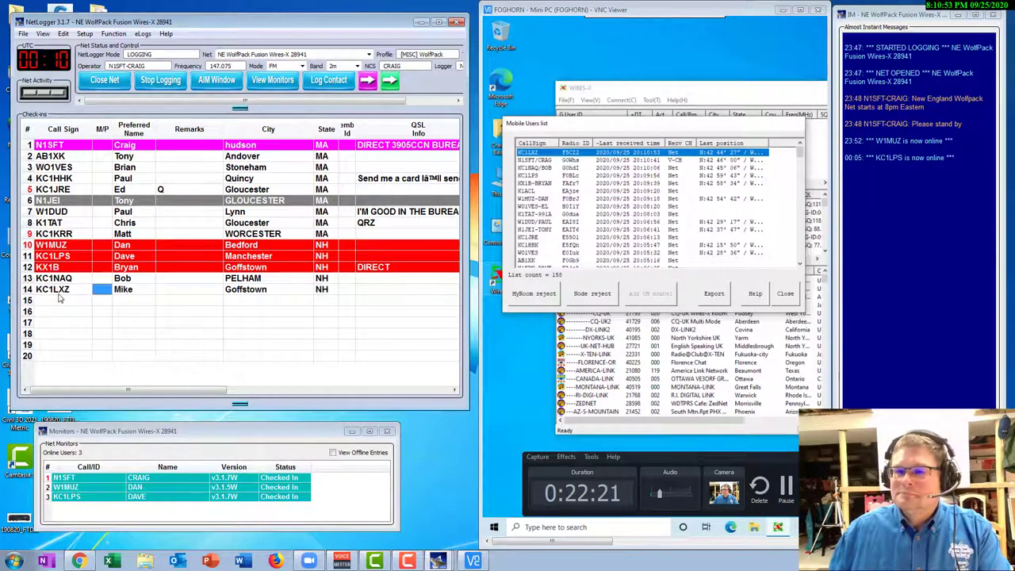
left_click(54, 292)
right_click(54, 292)
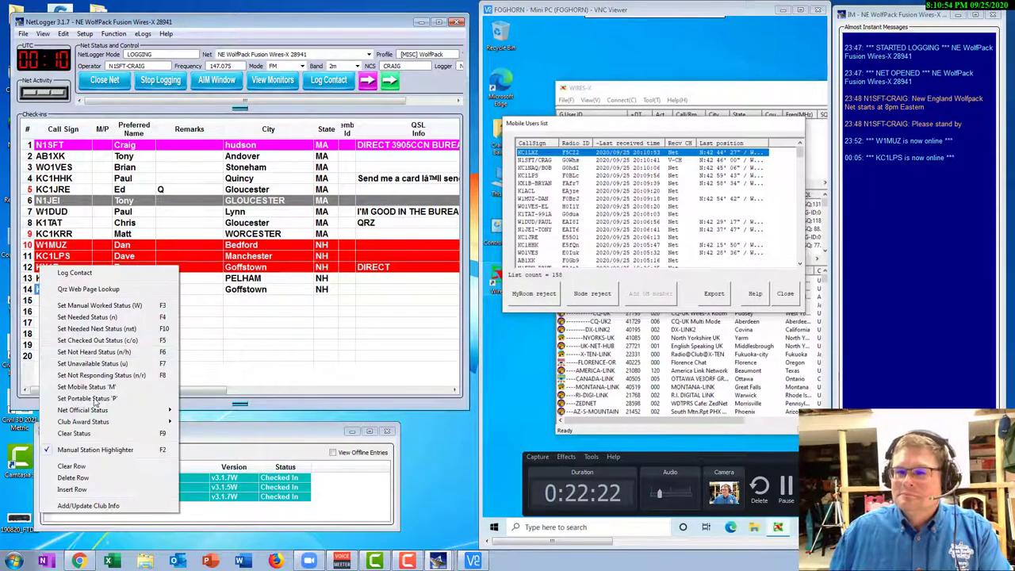
left_click(98, 342)
- Log station KB1EEU as the check-in on row 15
left_click(57, 302)
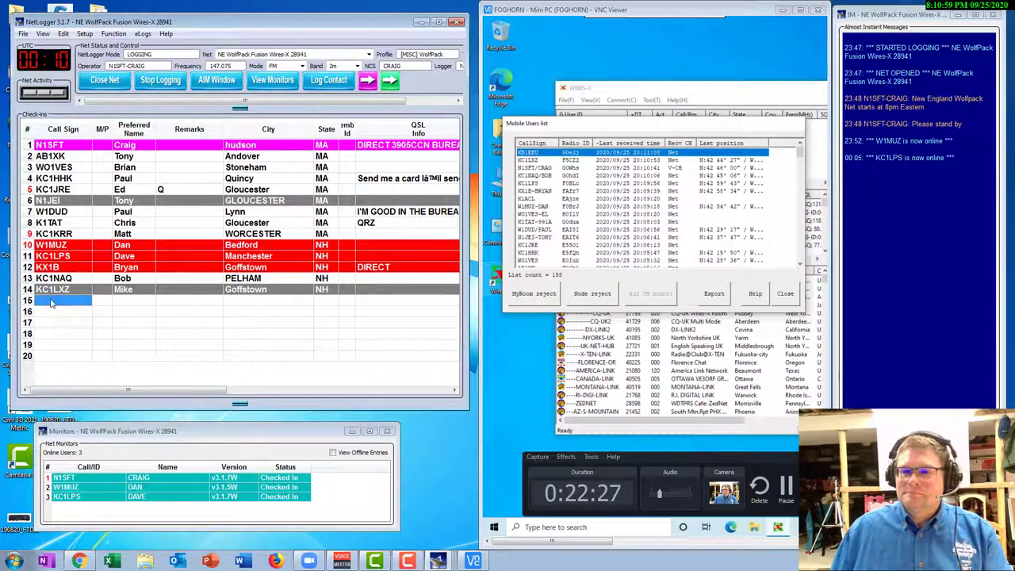
left_click(51, 303)
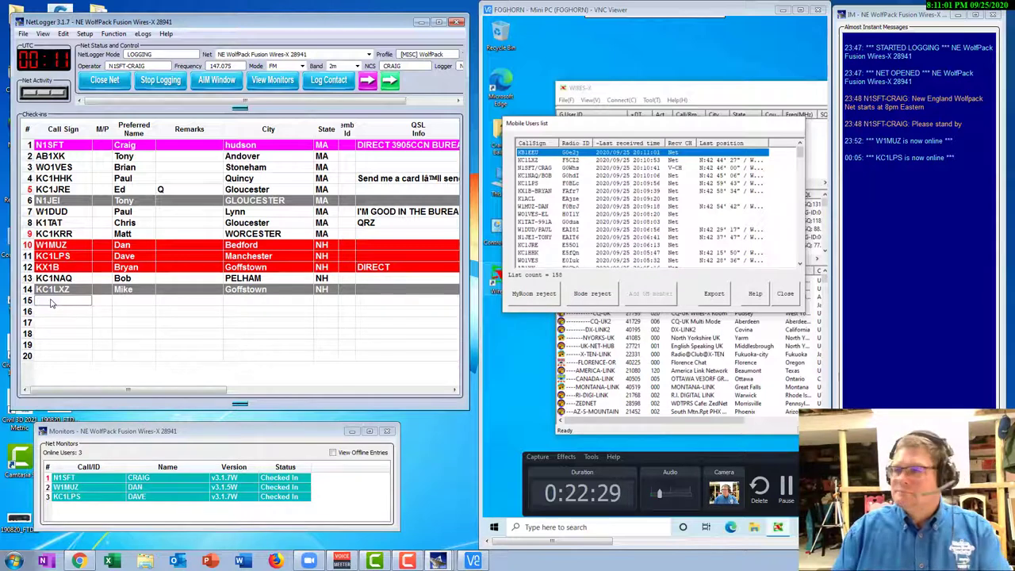
type("kb")
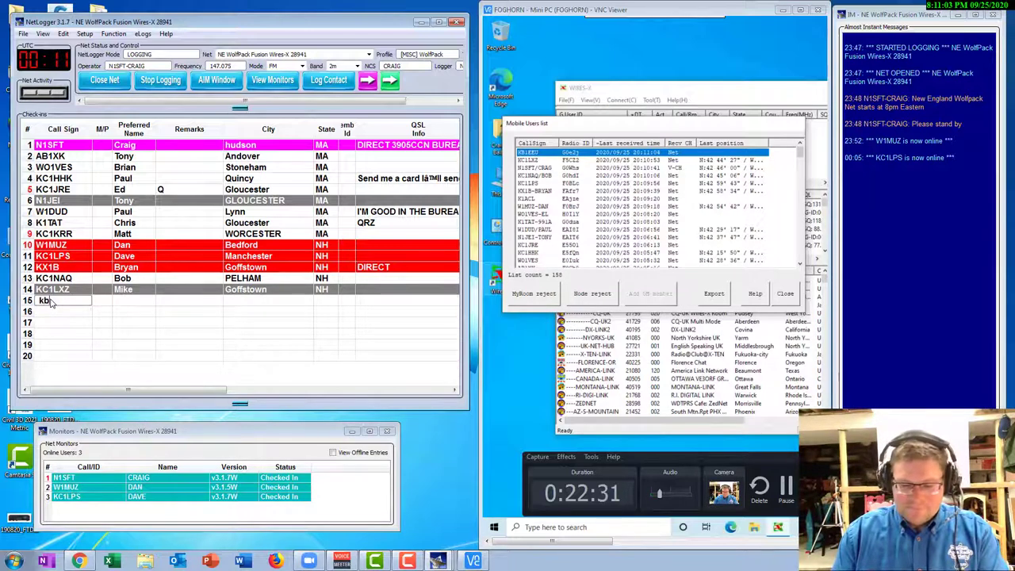
type("1eeu")
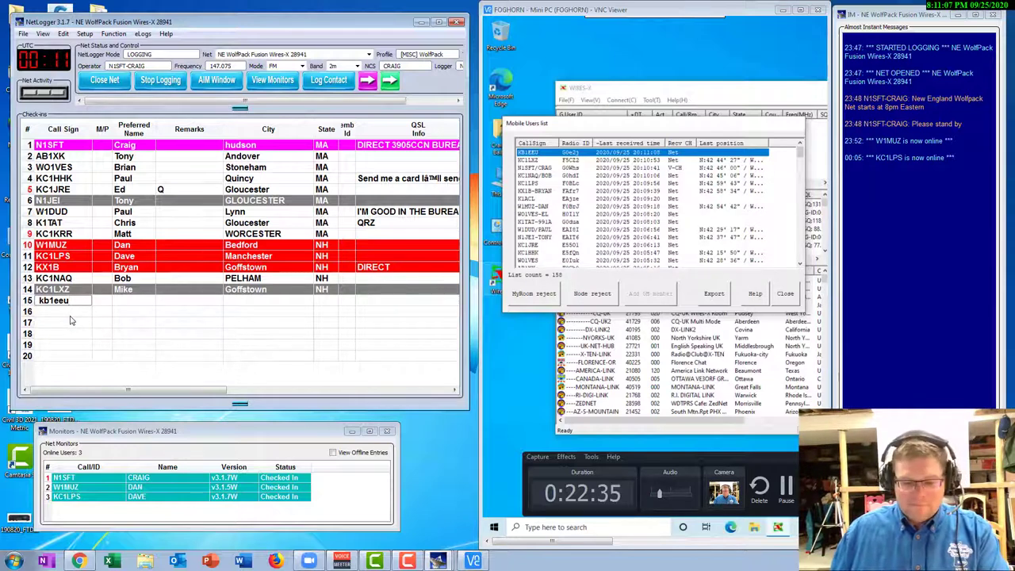
key("Return")
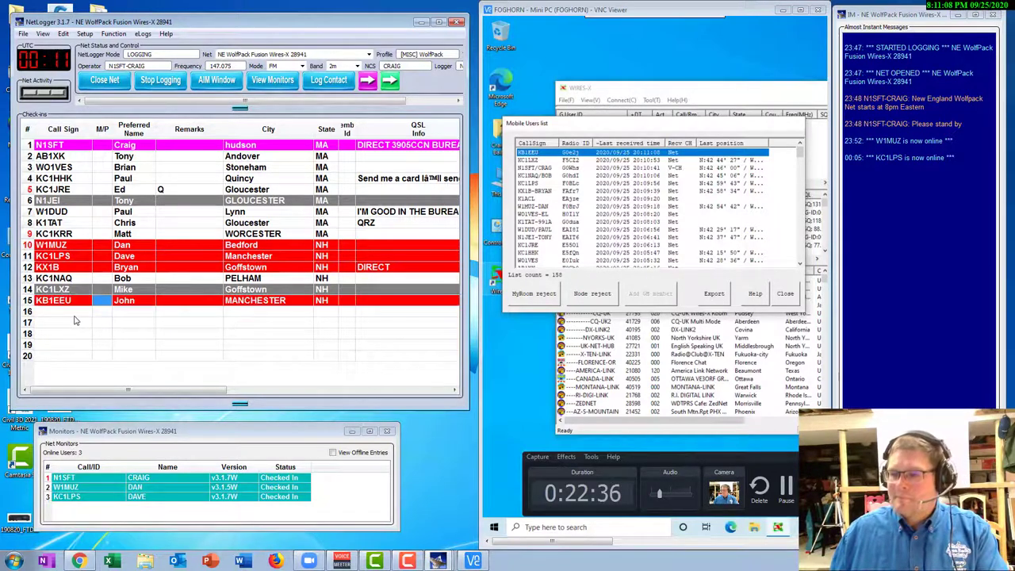
left_click(132, 301)
left_click(51, 314)
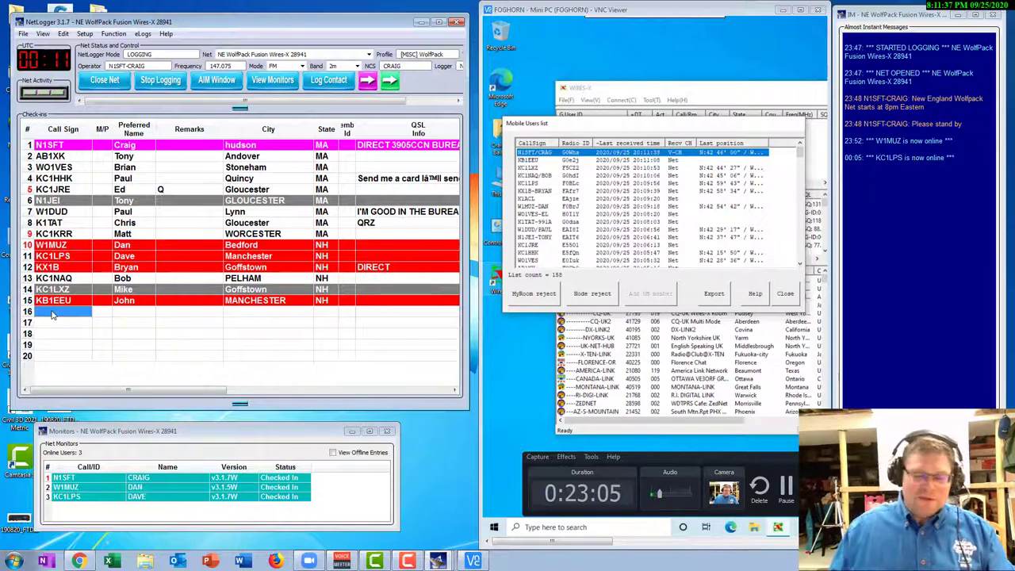
left_click(52, 315)
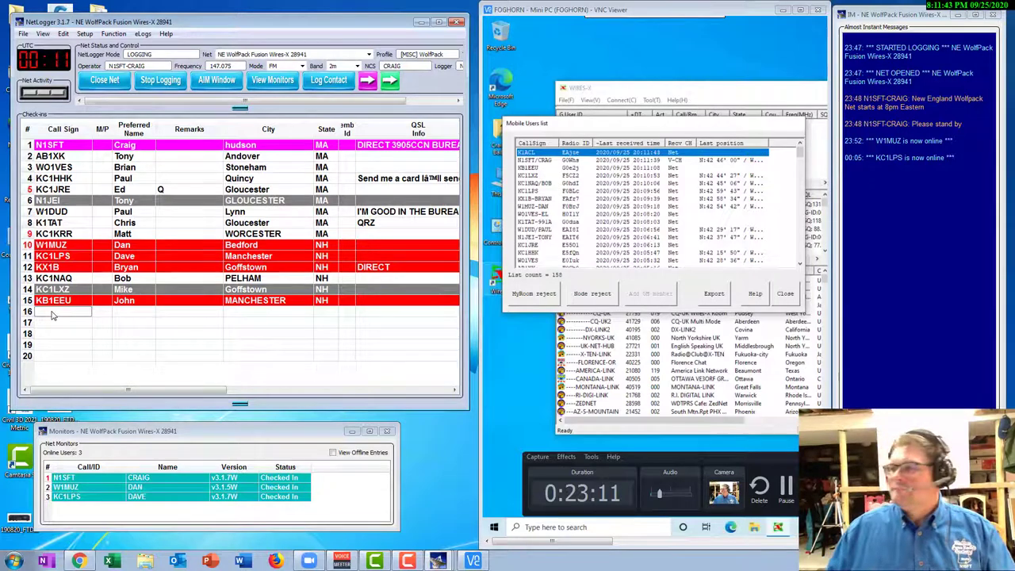
type("K1ACL")
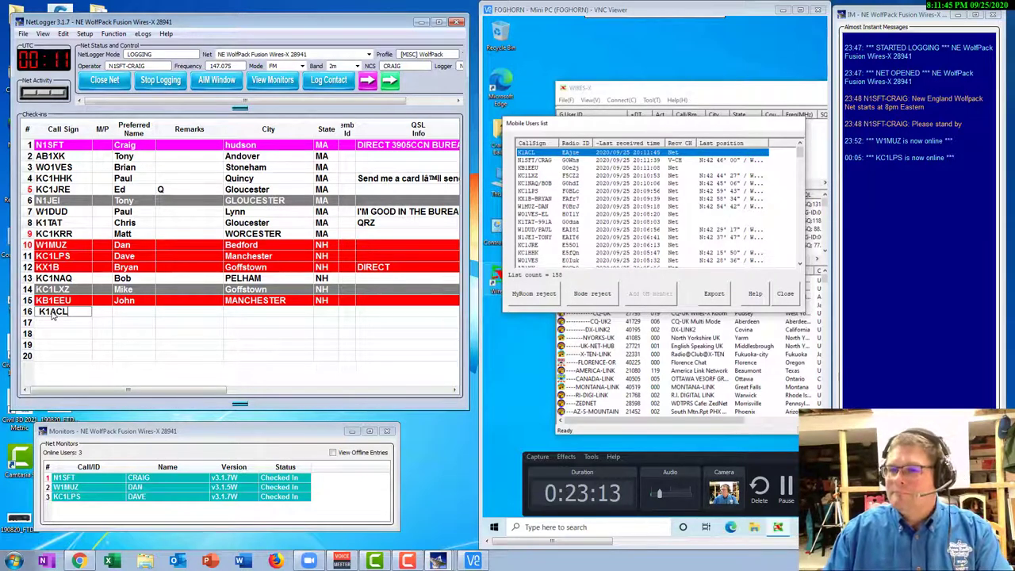
key("Tab")
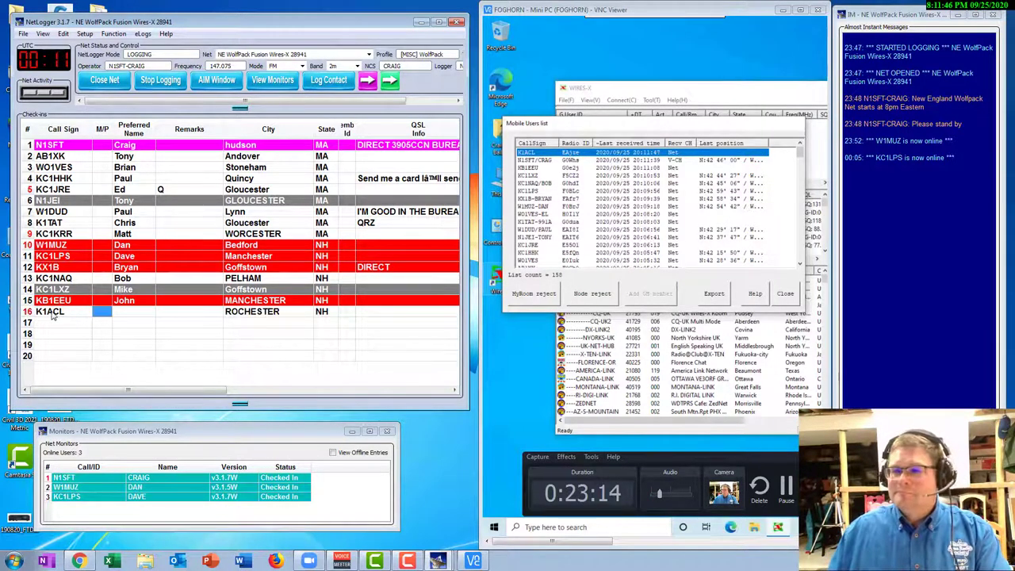
- Enter the operator's first name, with normal capitalization, as the preferred name for station K1ACL on row 16
left_click(136, 312)
type("fRED")
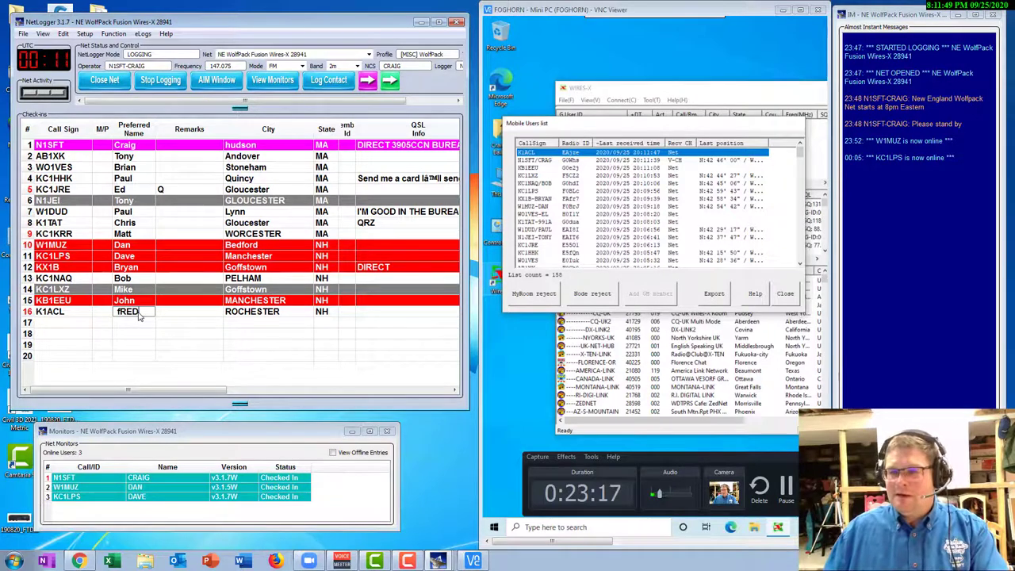
key("BackSpace")
key("BackSpace")
key("BackSpace")
type("Fred")
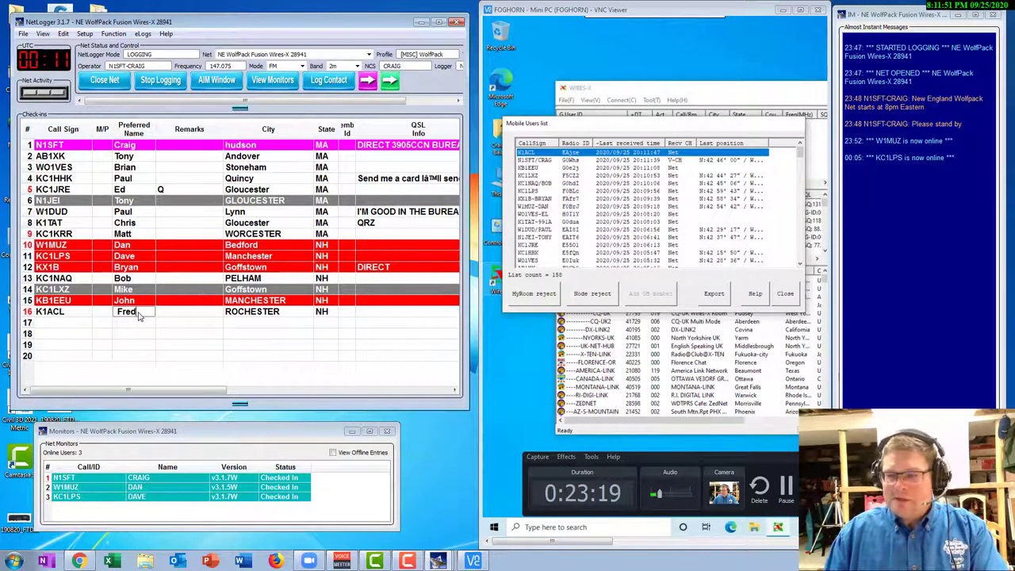
key("Return")
left_click(65, 313)
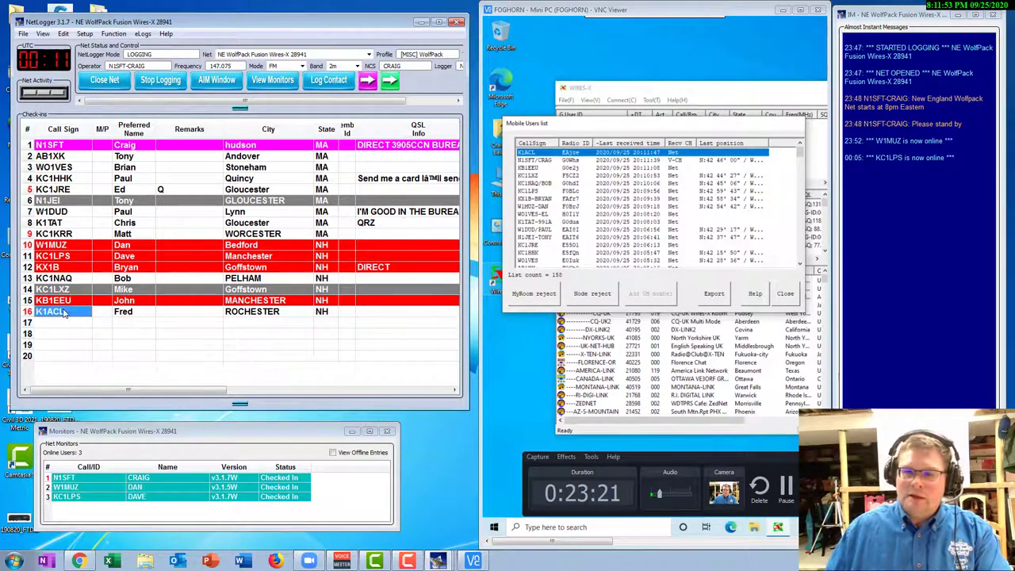
right_click(65, 313)
left_click(94, 528)
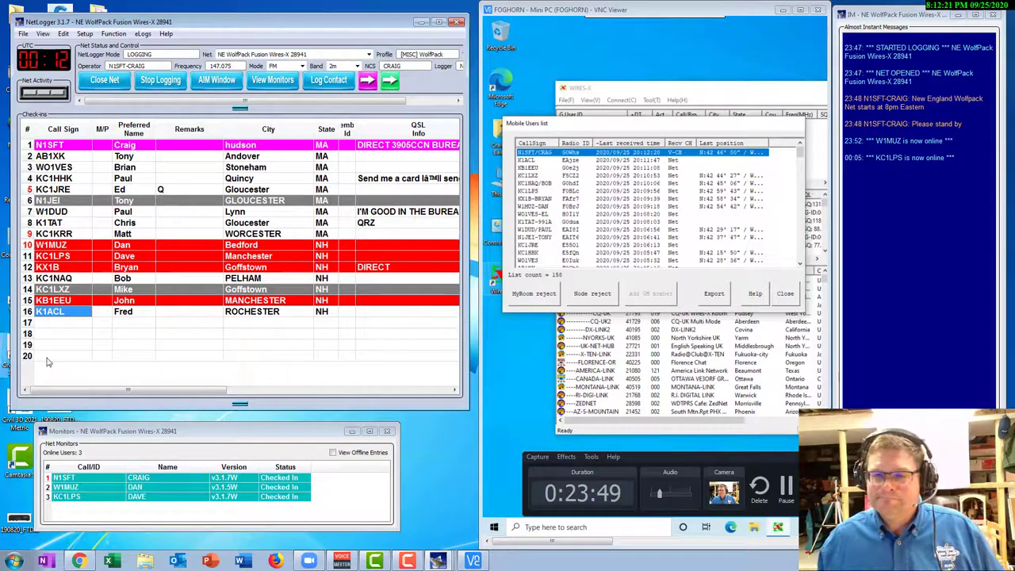
left_click(74, 325)
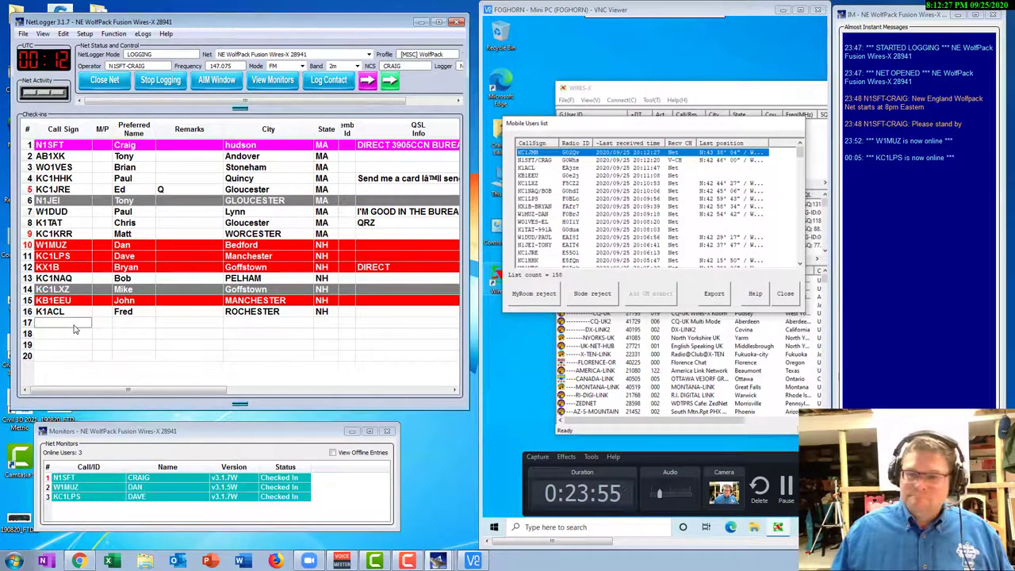
type("kc1j")
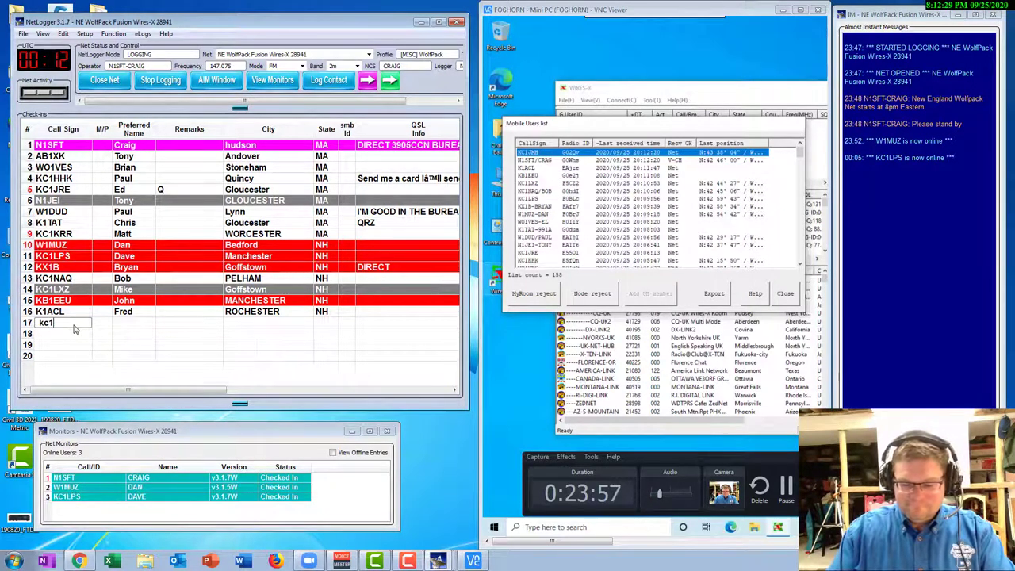
type("mh")
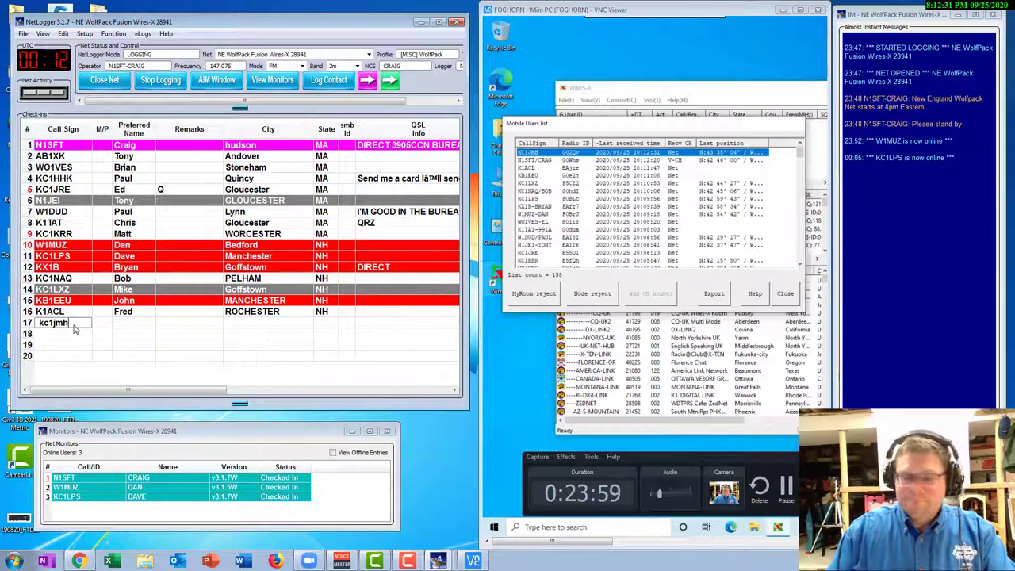
key("Return")
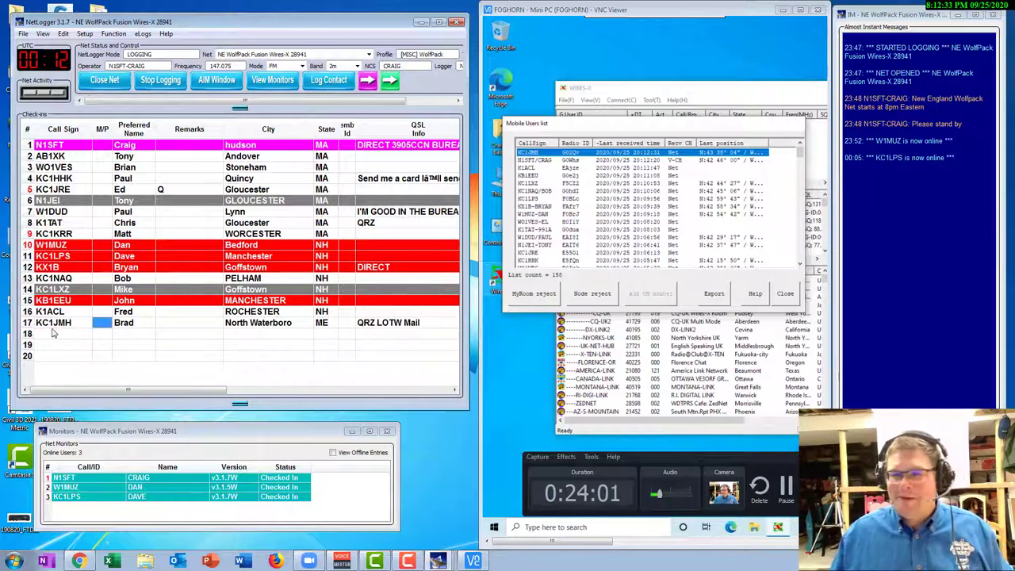
left_click(52, 335)
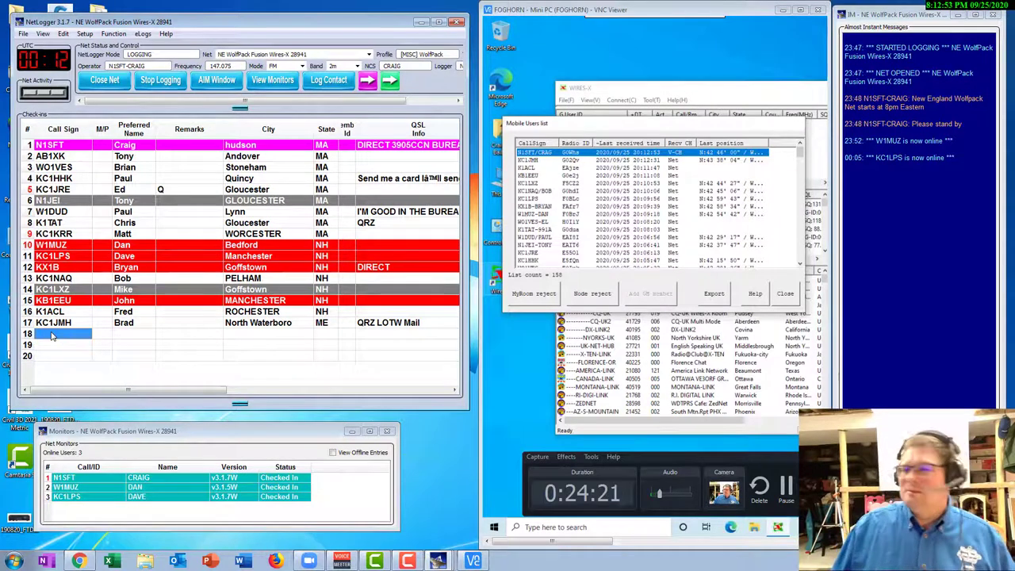
left_click(48, 334)
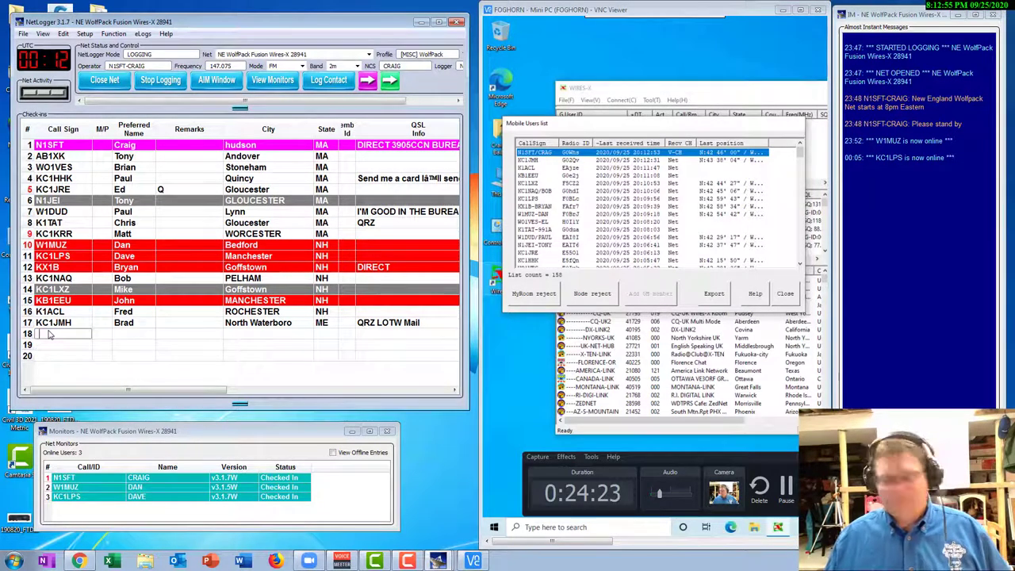
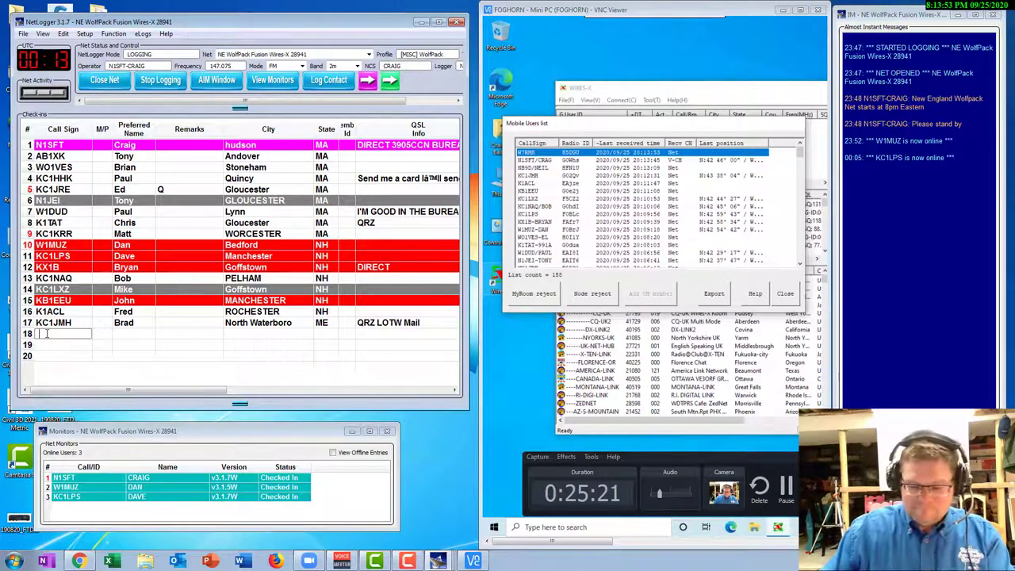
type("w1rmh")
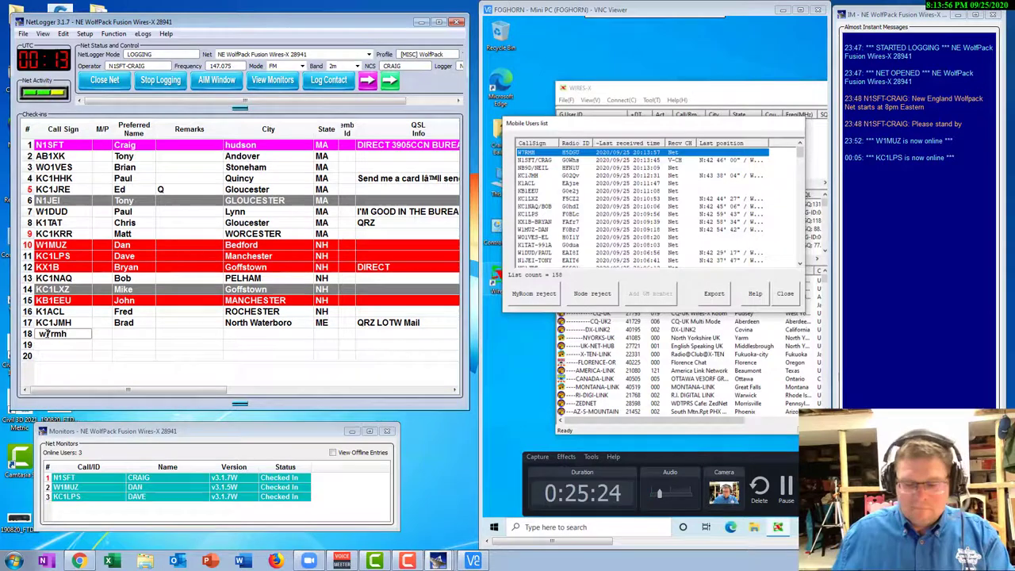
key("Return")
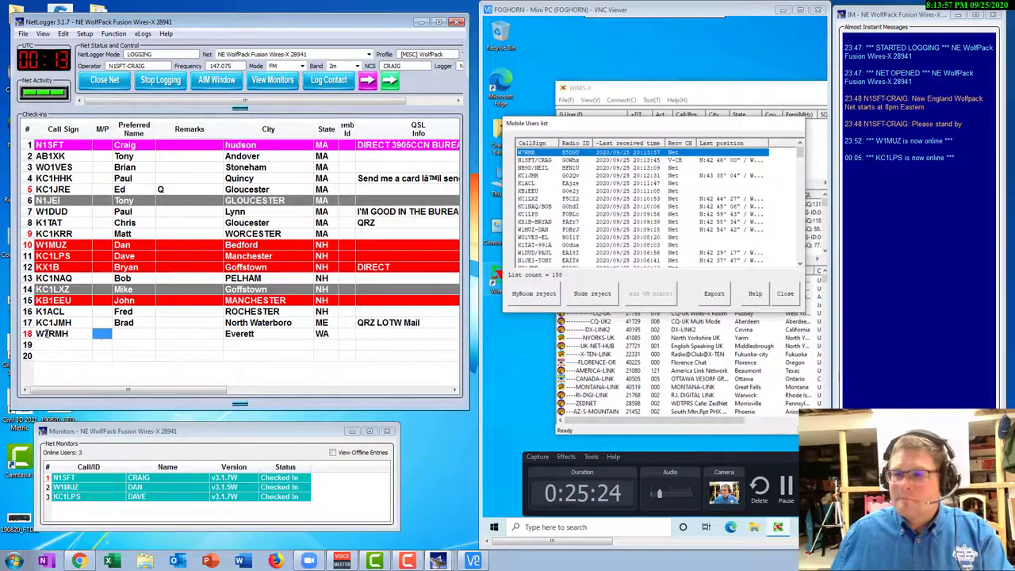
left_click(125, 334)
type("Rick")
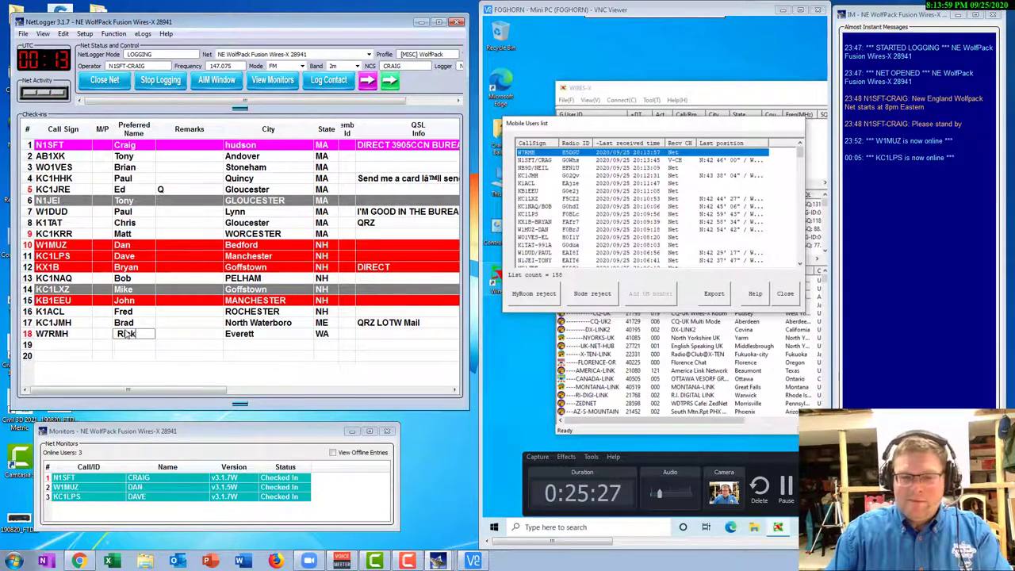
key("Return")
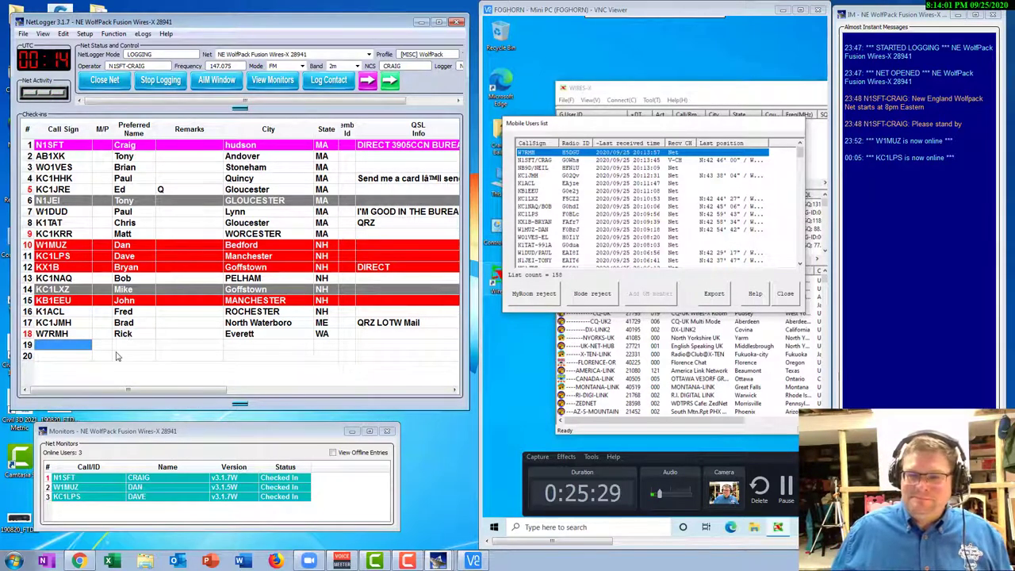
left_click(63, 349)
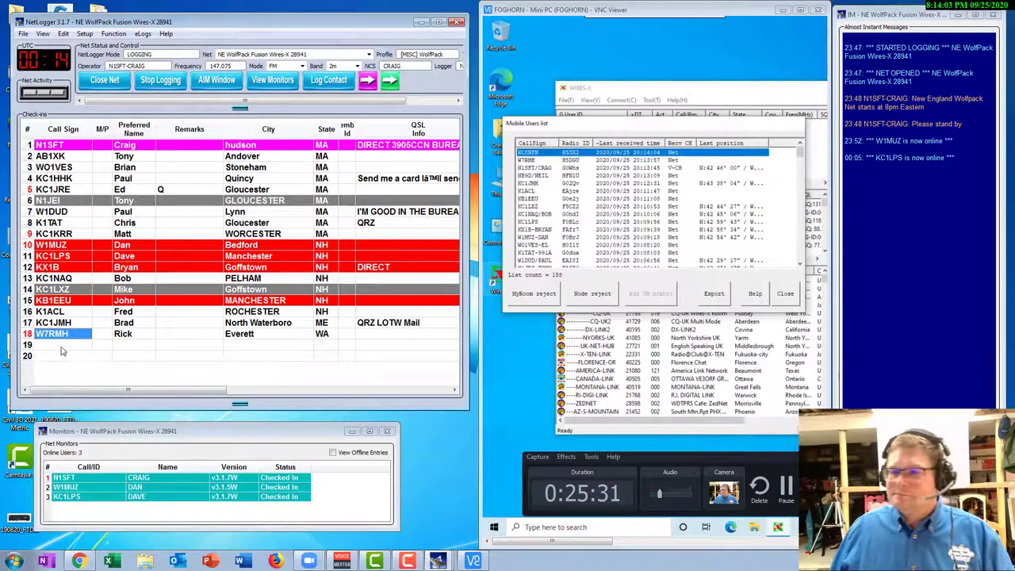
type("kc8")
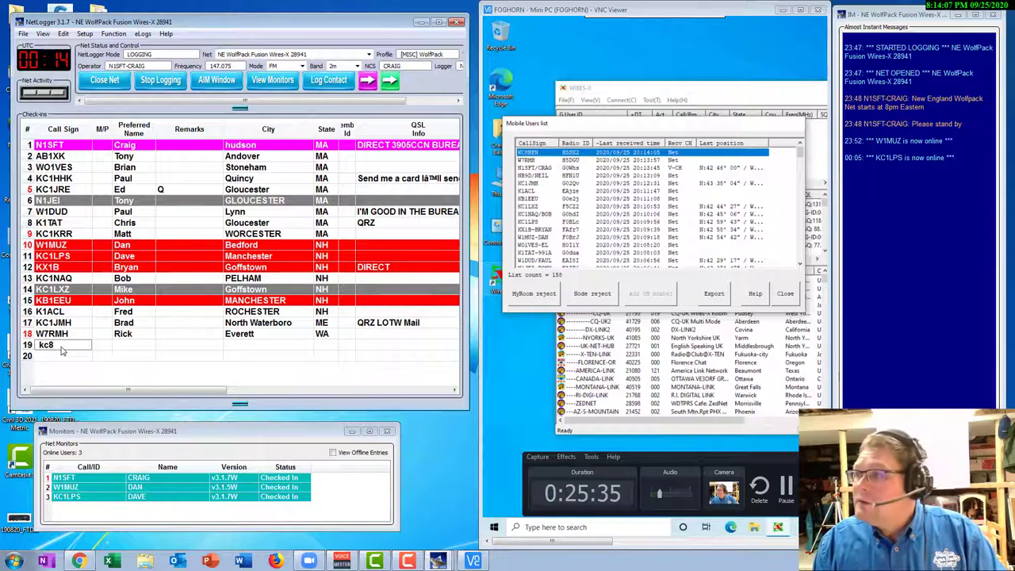
type("nfn")
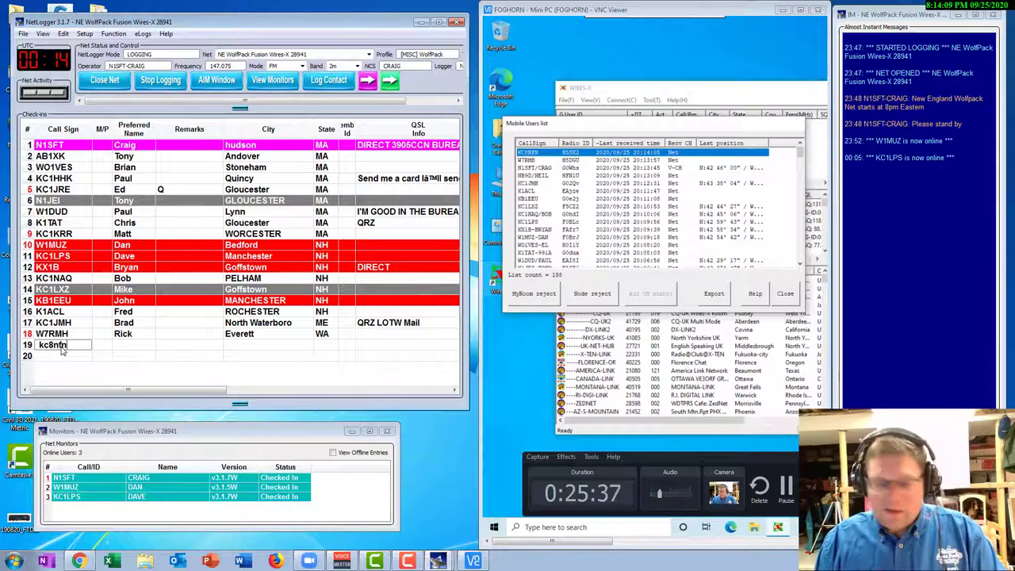
key("Tab")
key("Tab")
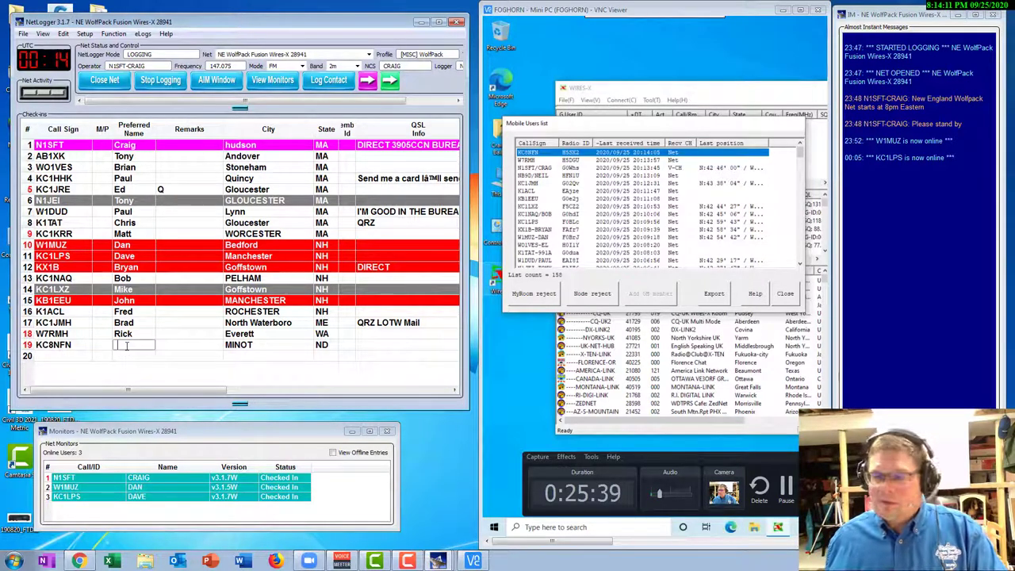
type("Kevin")
key("Return")
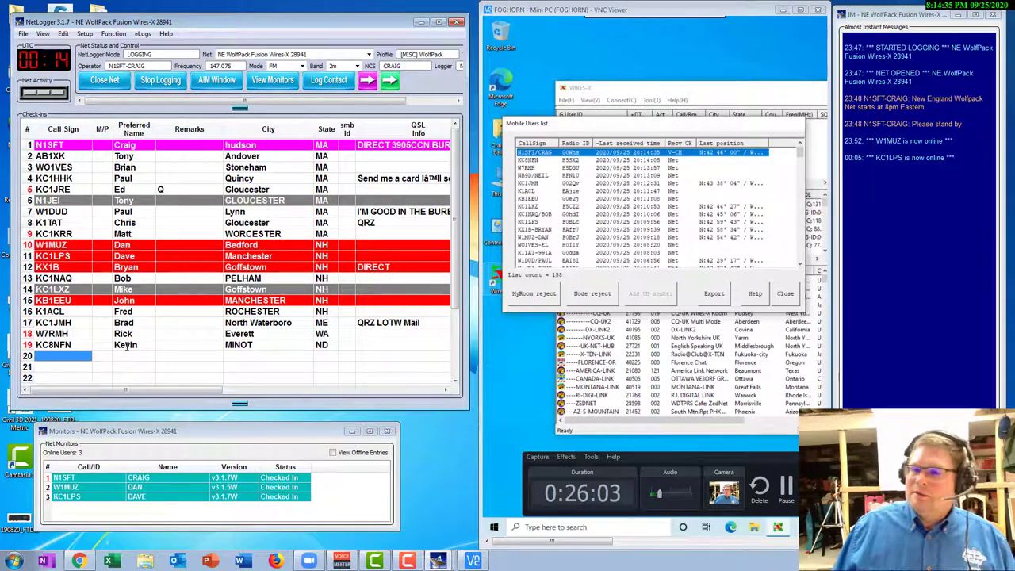
- Log station N1FCC as the check-in on row 20
left_click(60, 360)
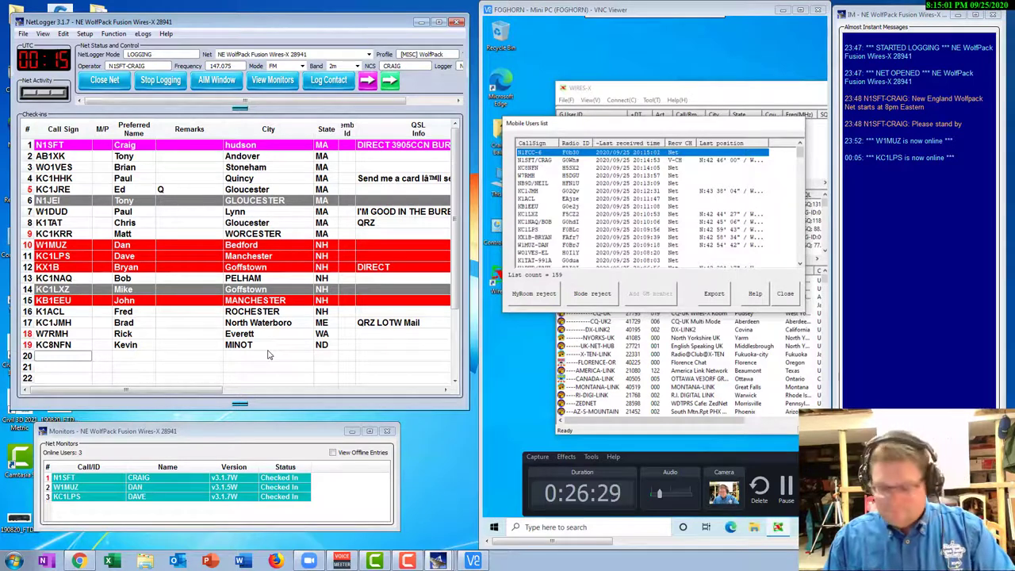
type("n1fcc")
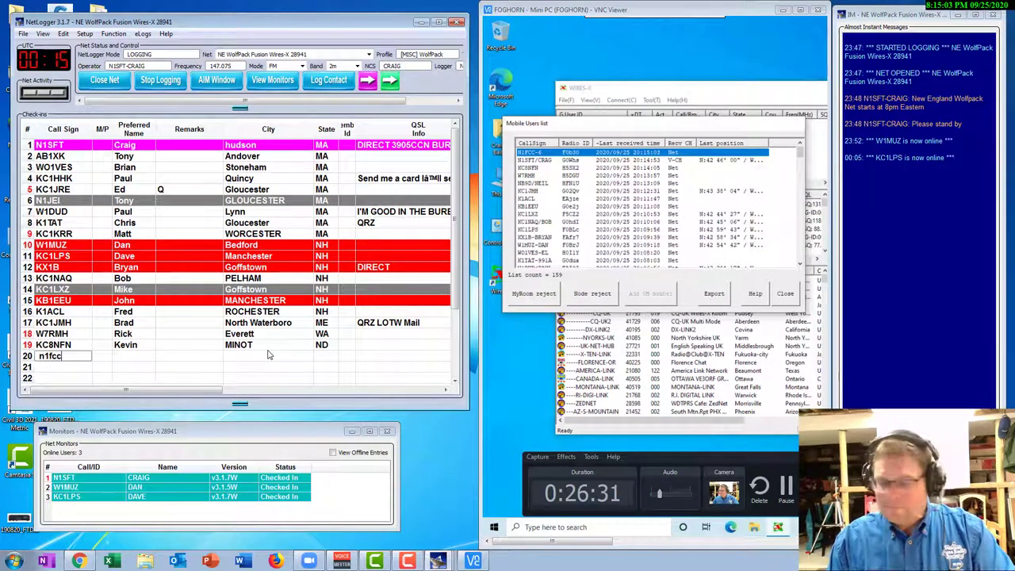
key("Return")
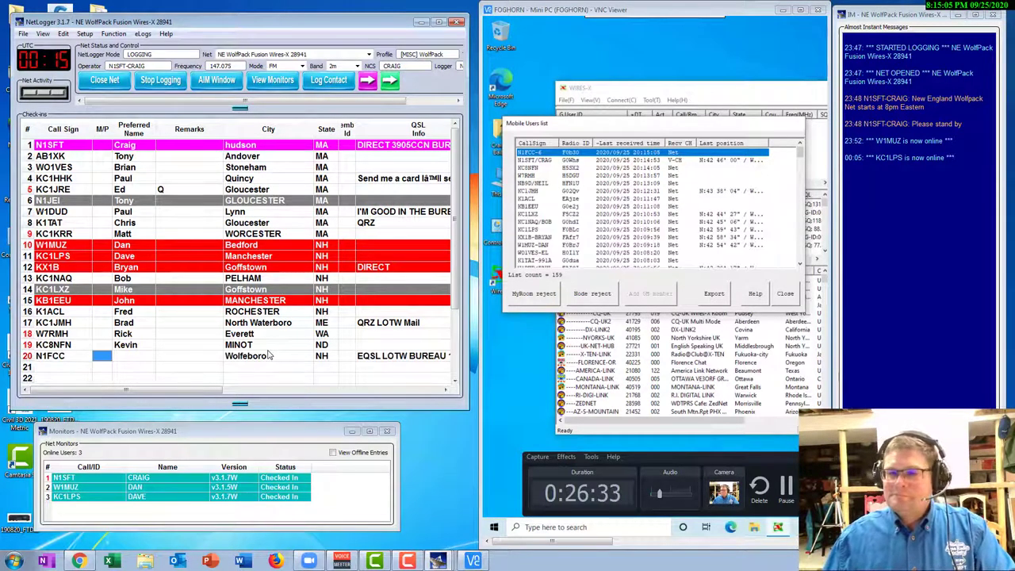
- Enter the operator's first name as the preferred name for station N1FCC on row 20
left_click(137, 359)
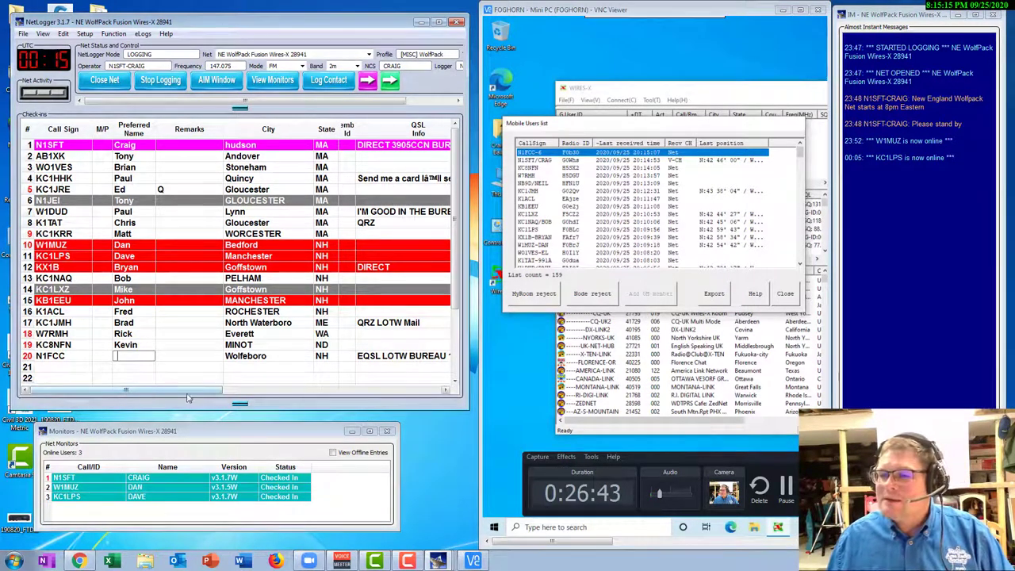
scroll(126, 392, "right", 3)
scroll(127, 391, "left", 3)
left_click(129, 357)
left_click(128, 357)
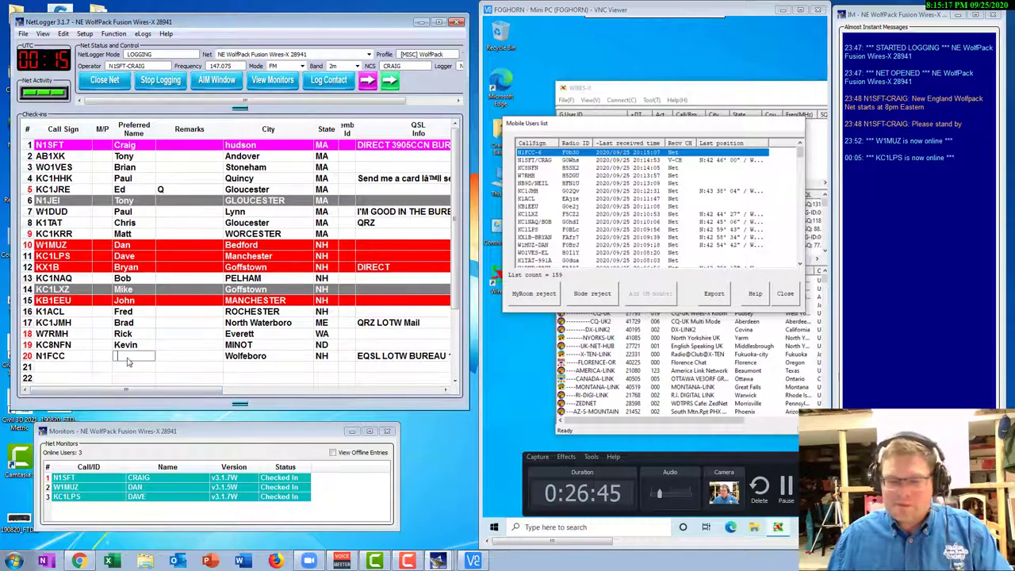
type("Dave")
key("Return")
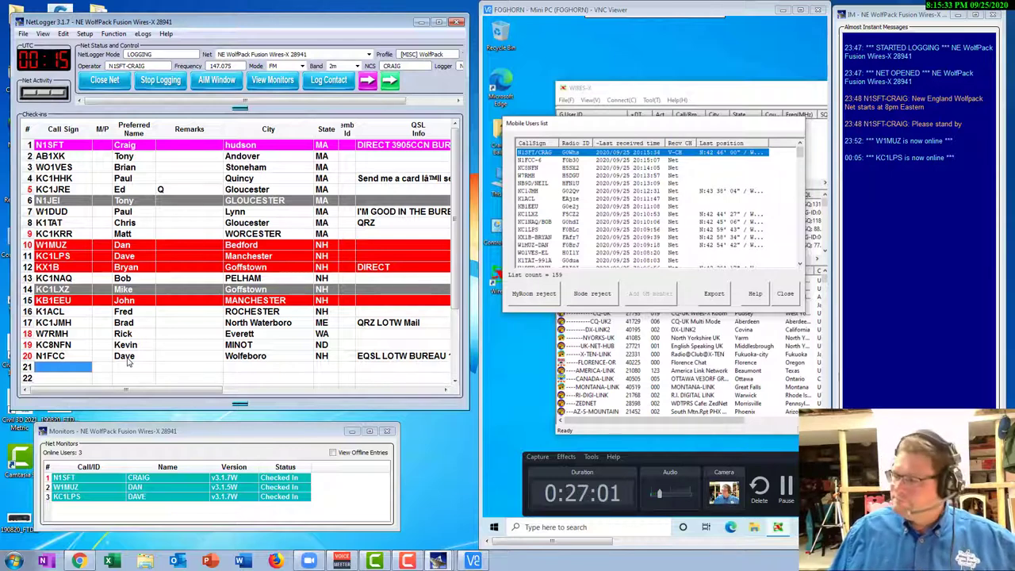
left_click(58, 368)
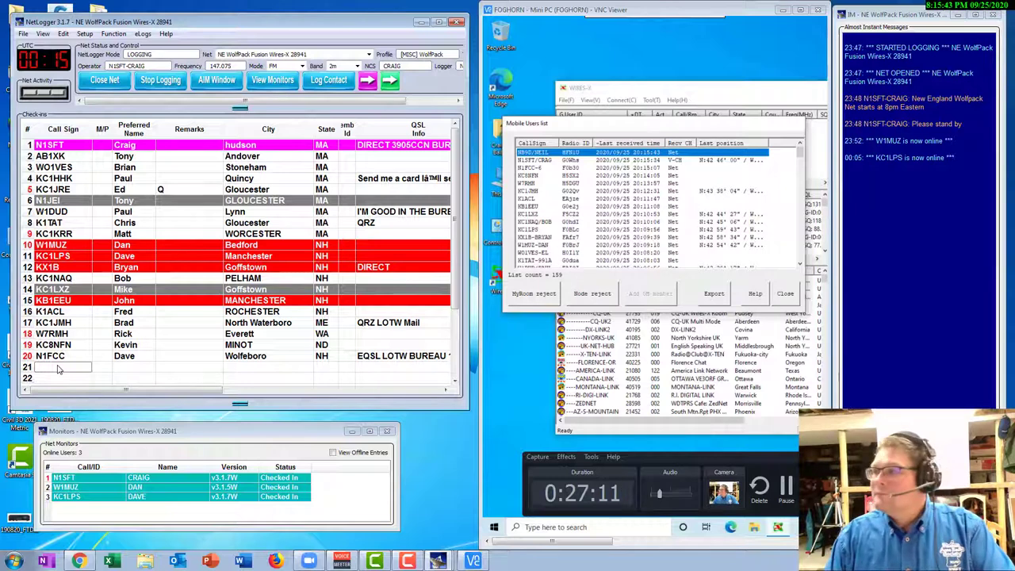
type("nb9")
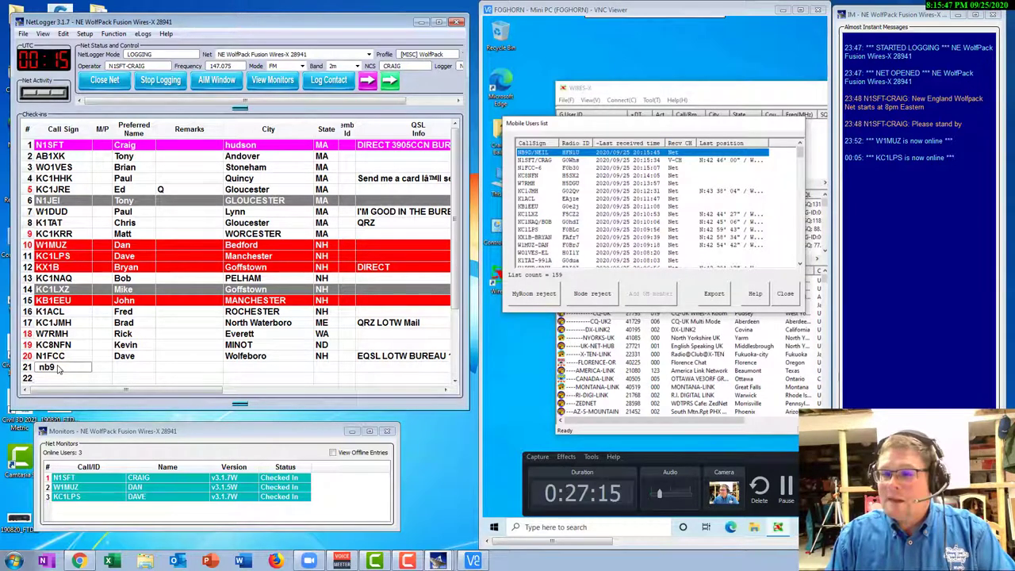
type("d")
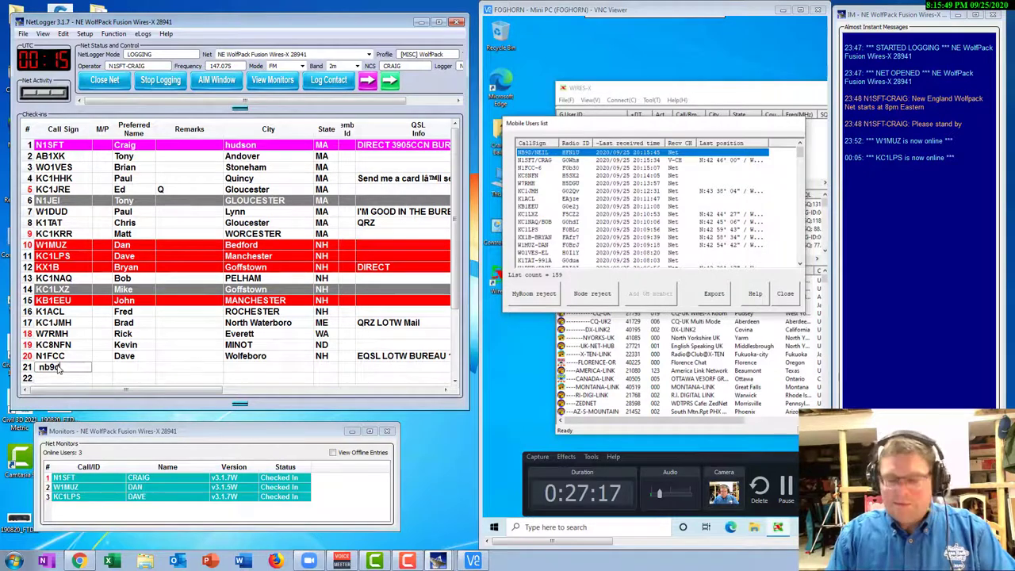
key("Tab")
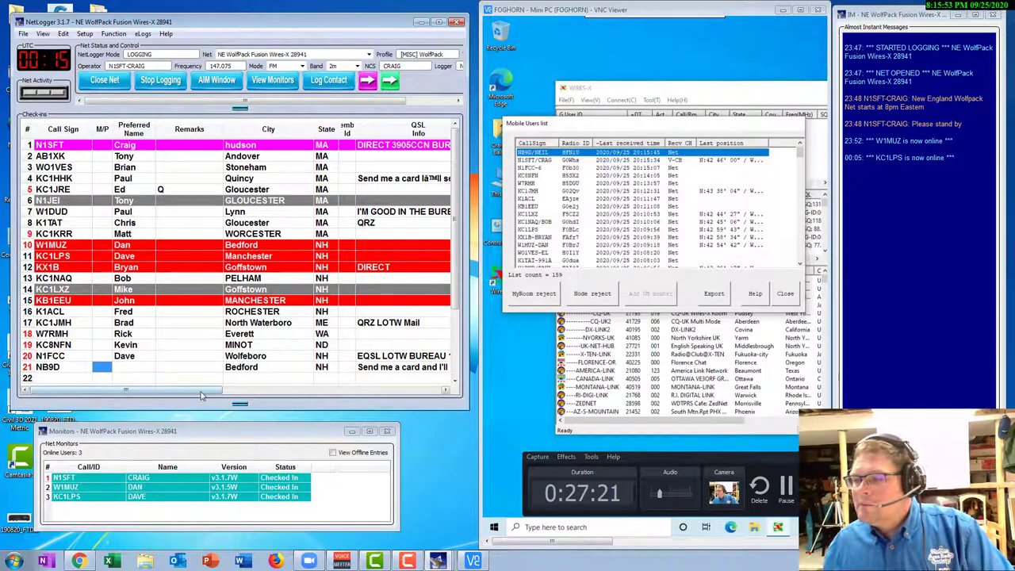
left_click_drag(203, 391, 102, 386)
left_click(135, 369)
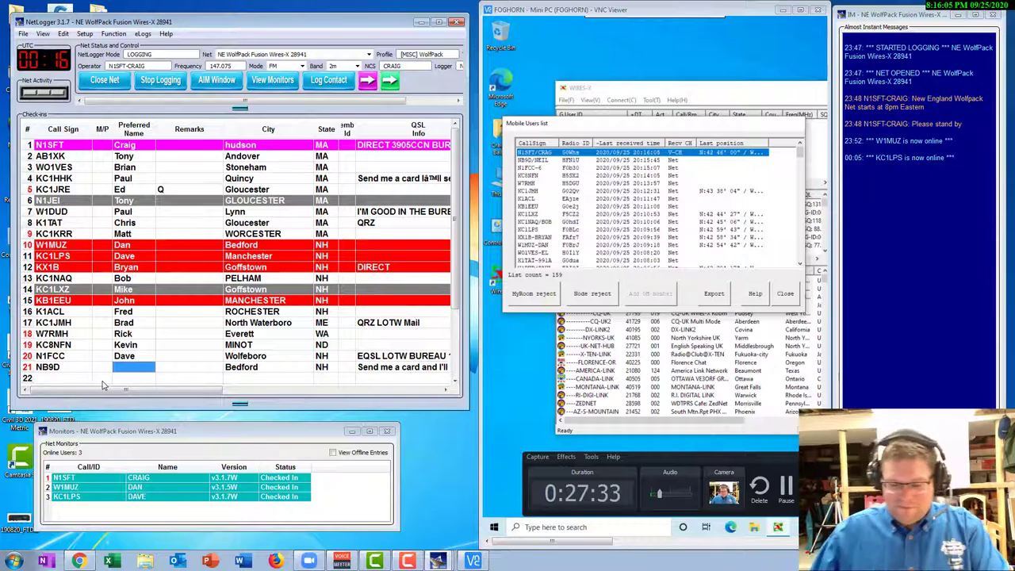
type("Neil")
key("Tab")
key("Tab")
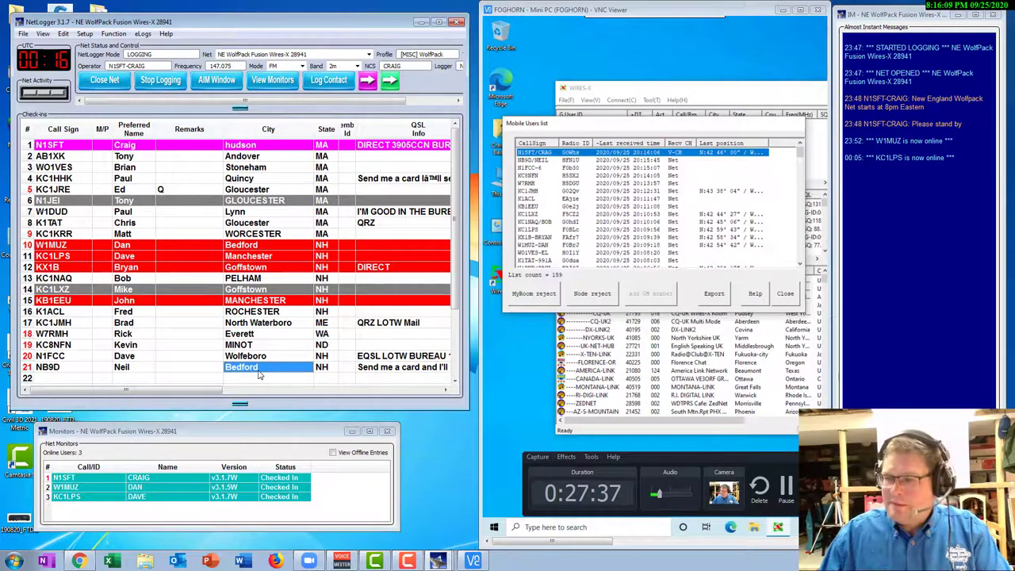
- Set the state to ME and the city to Paris for station NB9D on row 21
key("Tab")
type("ME")
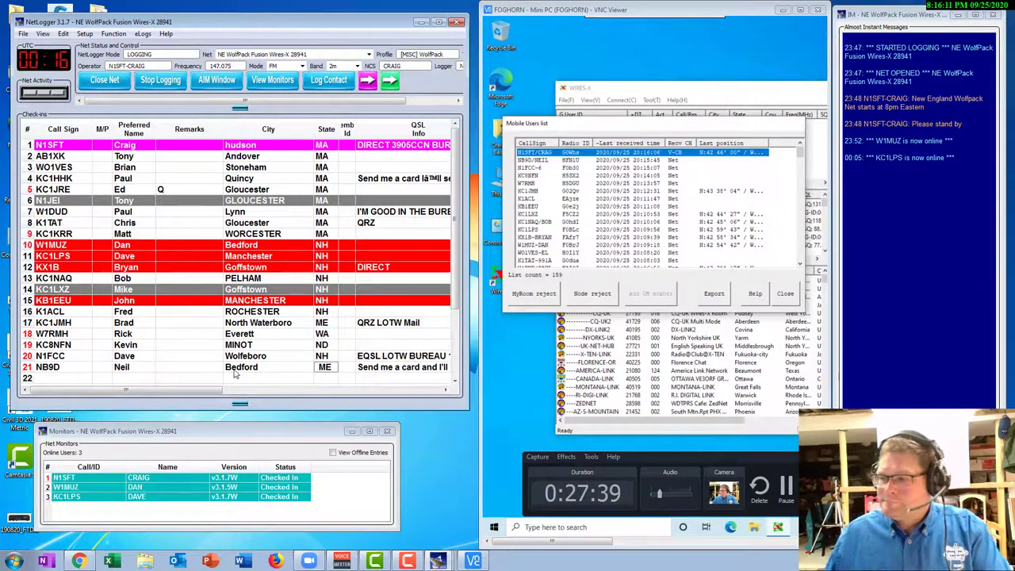
left_click(234, 372)
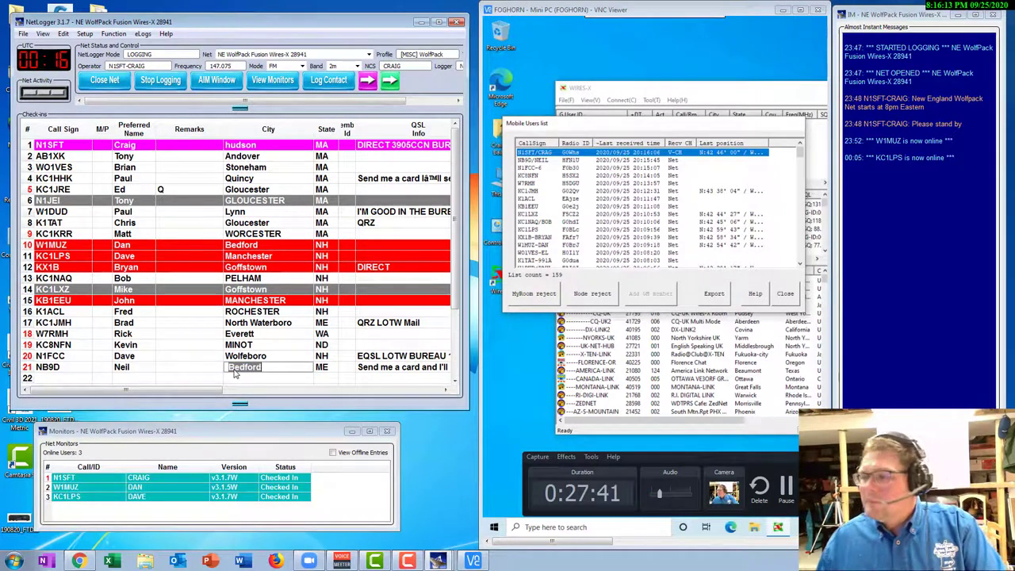
key("BackSpace")
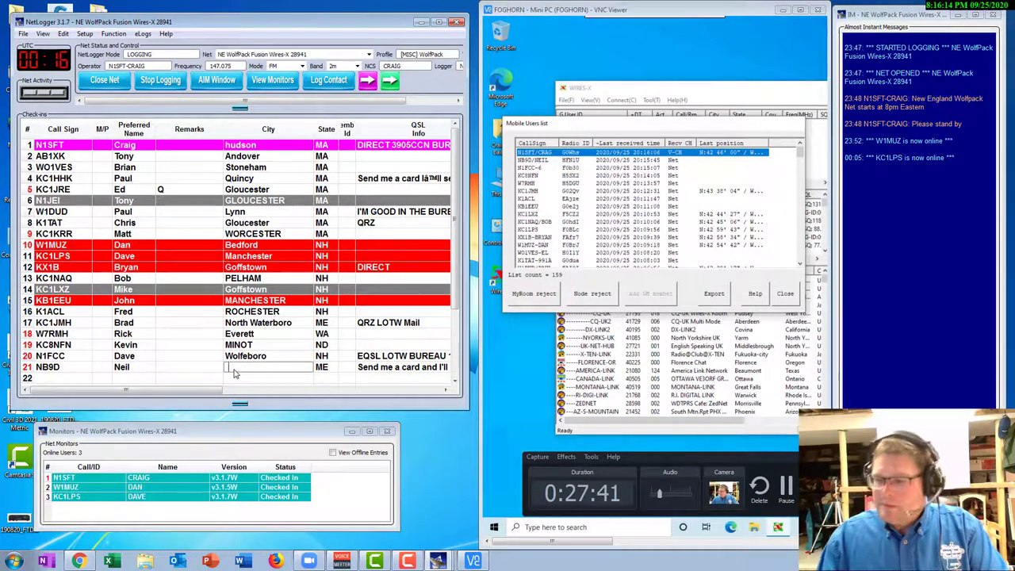
right_click(60, 371)
key("Escape")
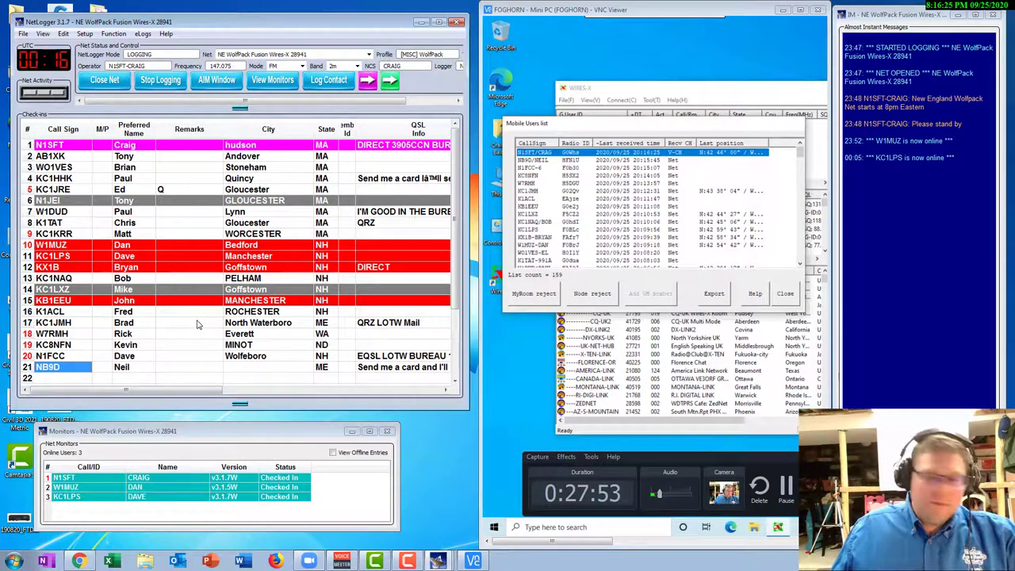
left_click(232, 371)
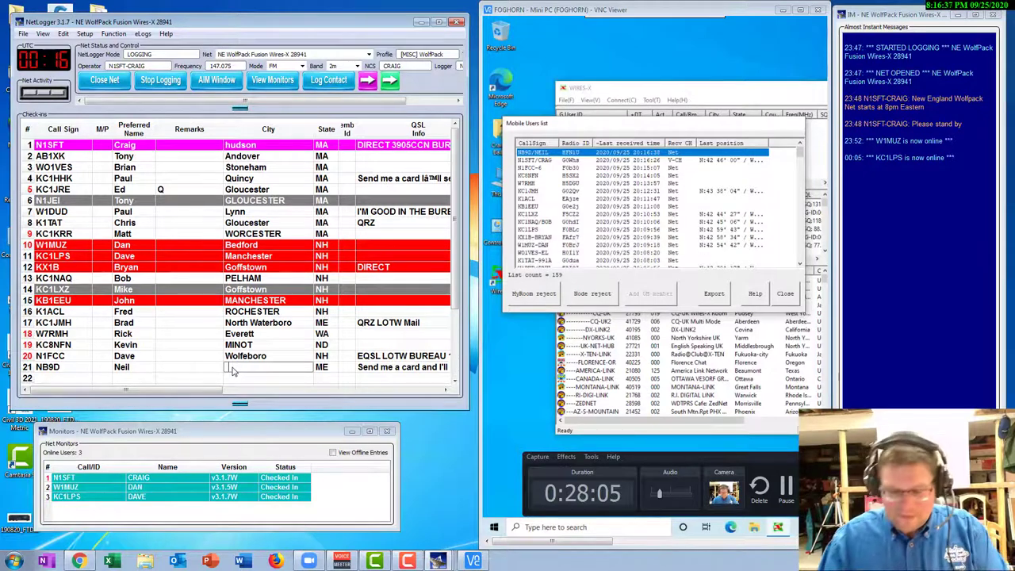
type("Paris")
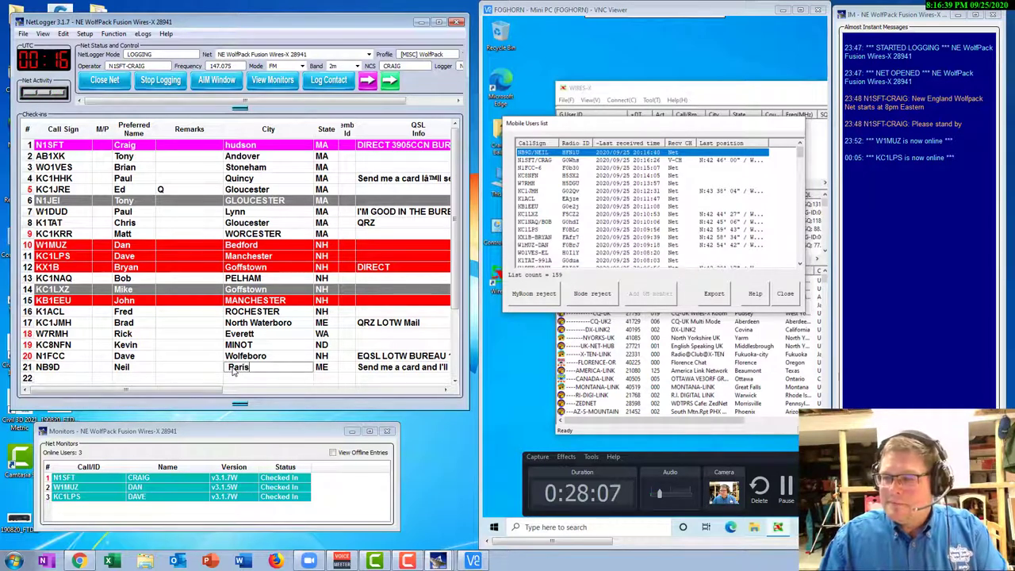
key("Return")
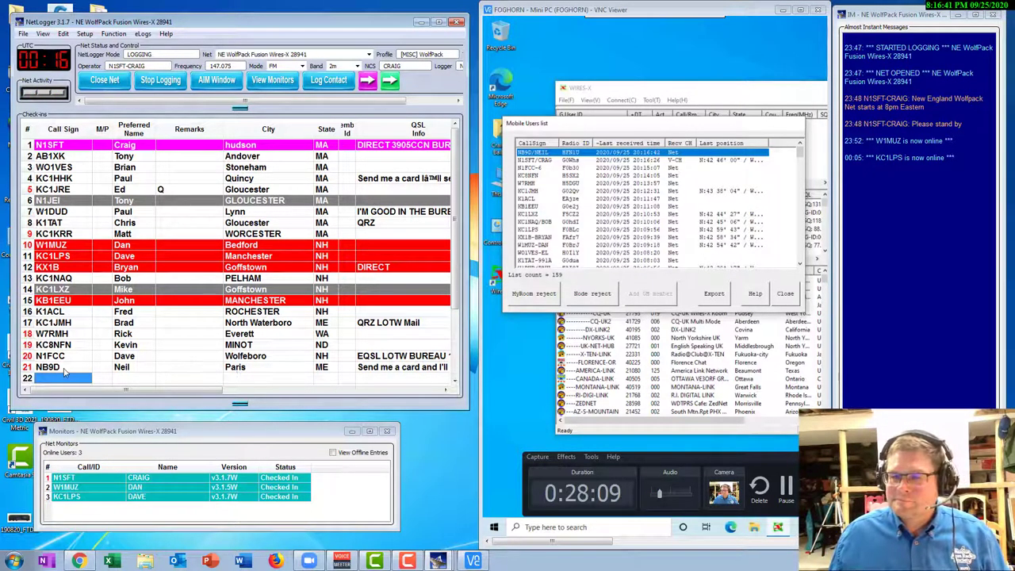
left_click(65, 371)
right_click(65, 370)
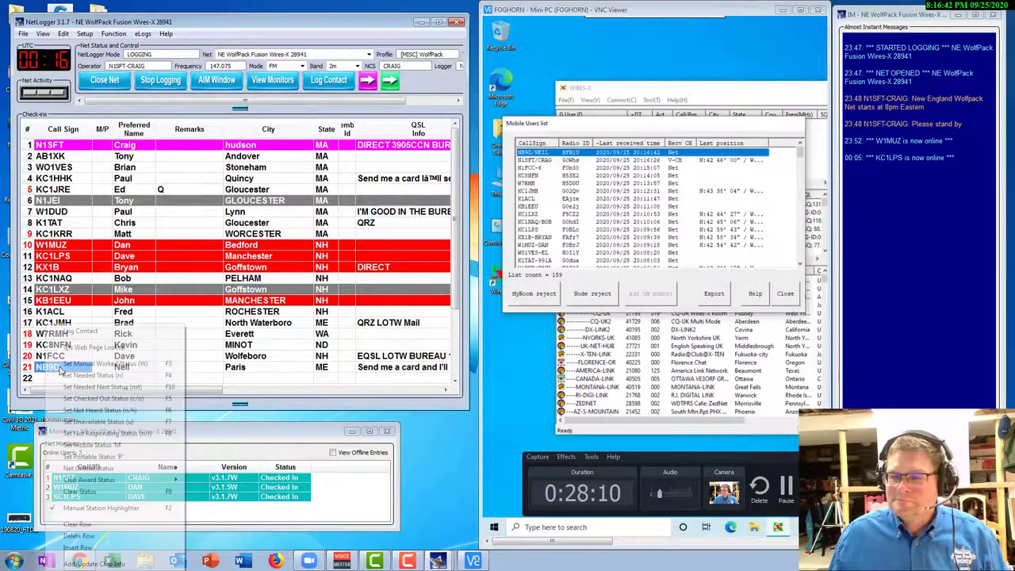
left_click(111, 561)
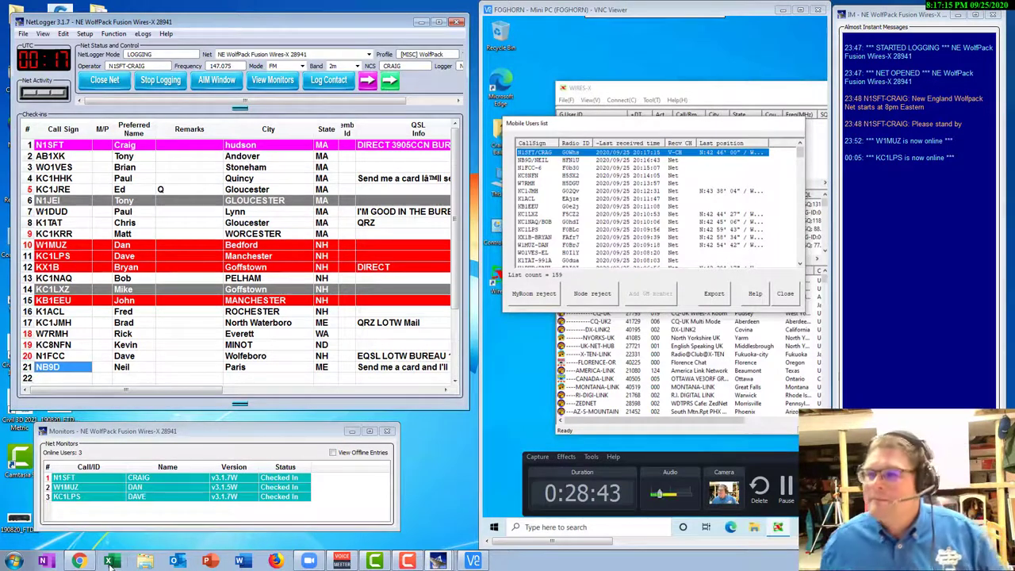
left_click(27, 191)
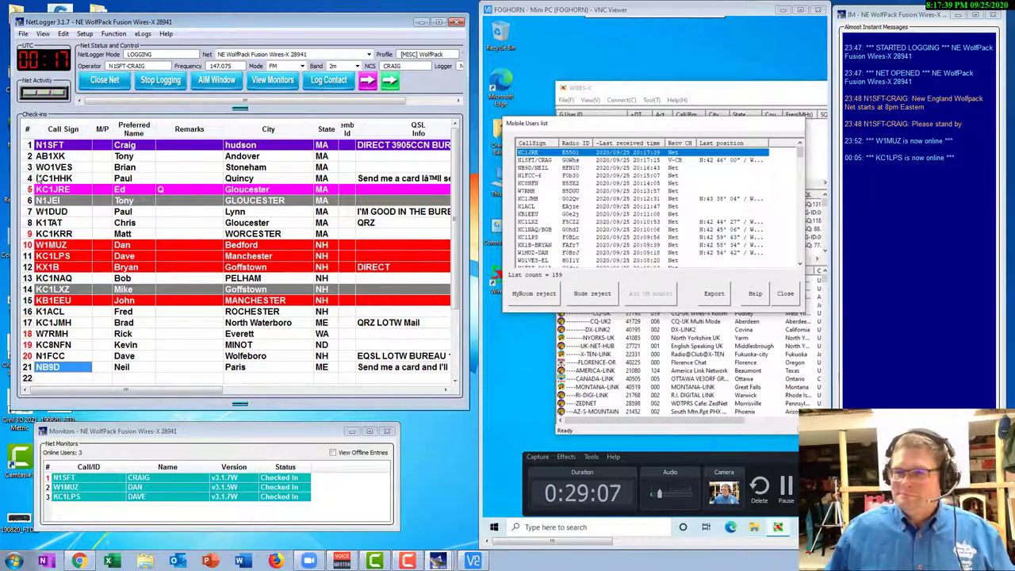
left_click(28, 147)
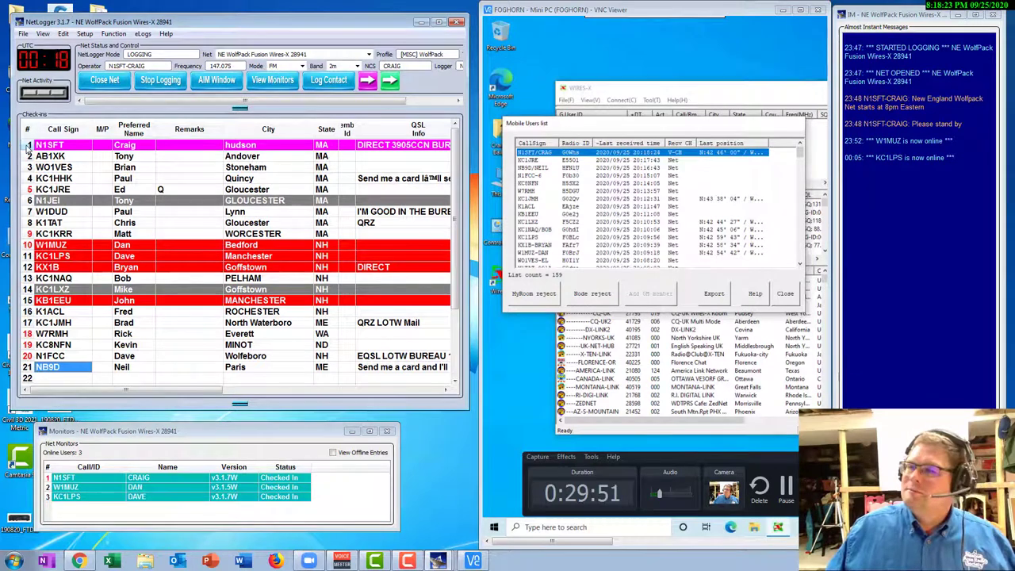
left_click(28, 156)
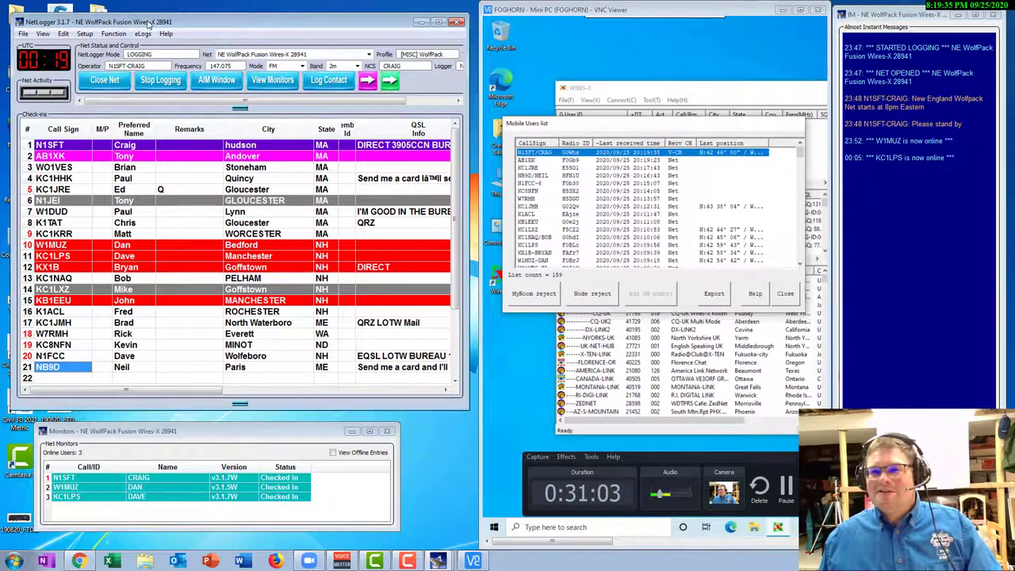
mouse_move(146, 26)
left_mouse_down()
mouse_move(166, 24)
mouse_move(147, 25)
left_mouse_up()
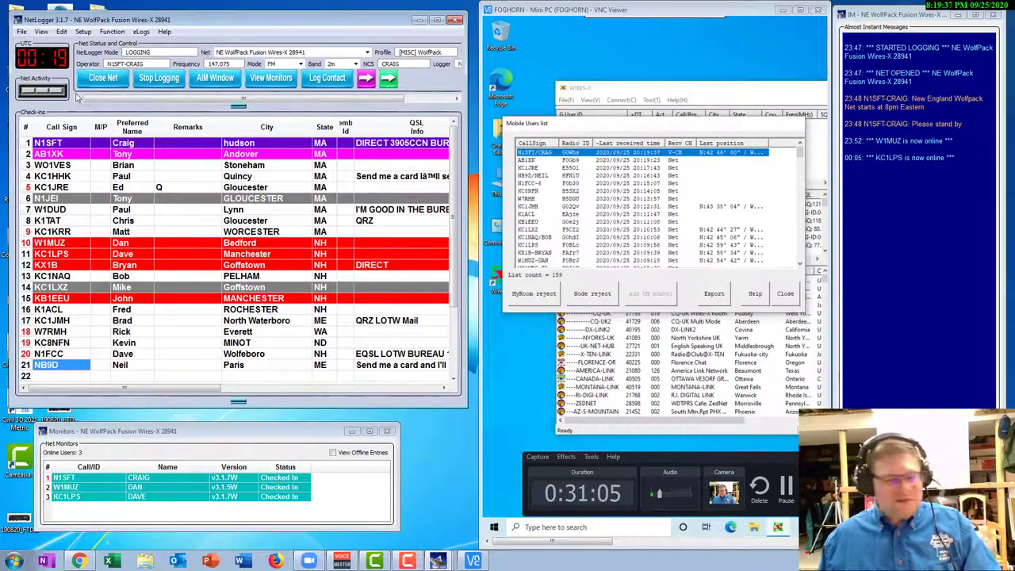
left_click(28, 165)
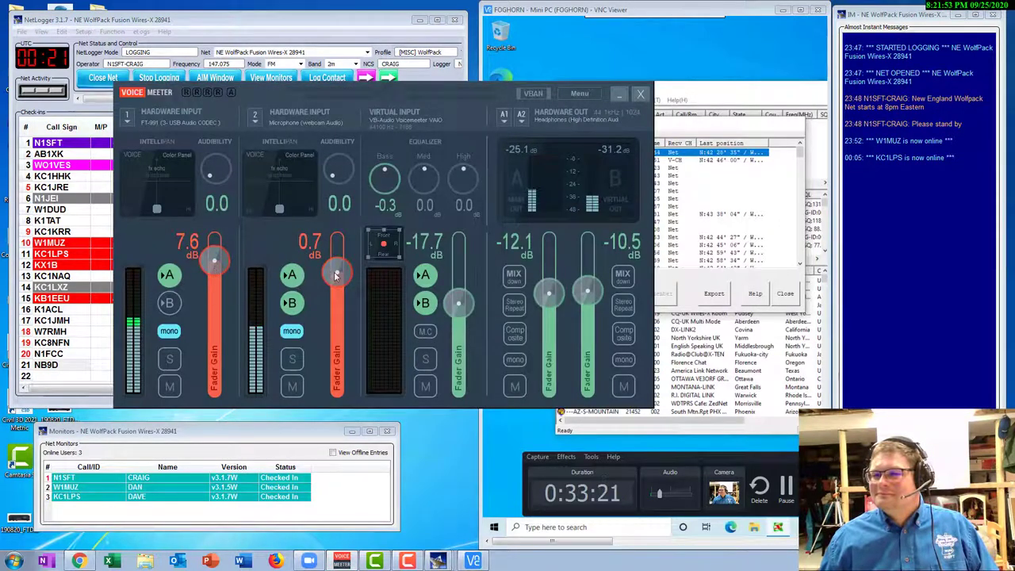
- Lower the webcam microphone's fader gain in Voicemeeter to -4.9 dB and minimize the mixer
left_click_drag(336, 274, 335, 287)
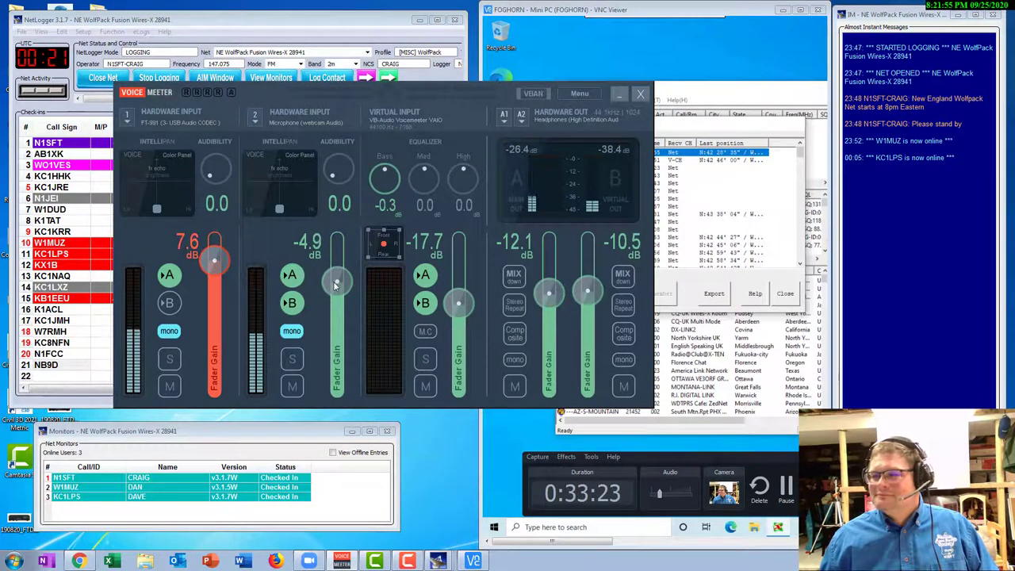
left_click(619, 94)
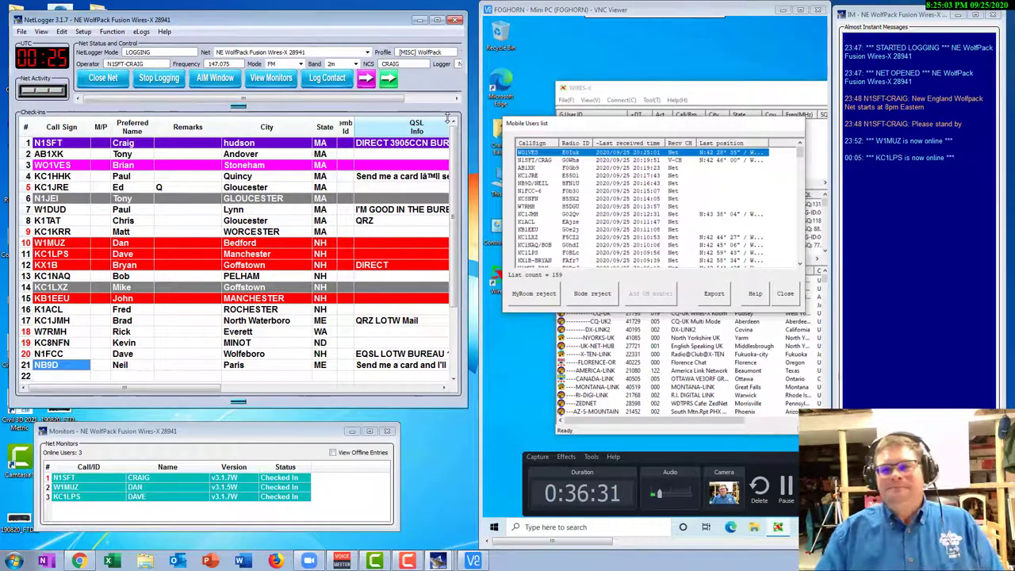
- Mark N1SFT, KC1HHK and again N1SFT in turn as the station on the air, checking the Voicemeeter audio levels during KC1HHK's turn
double_click(30, 143)
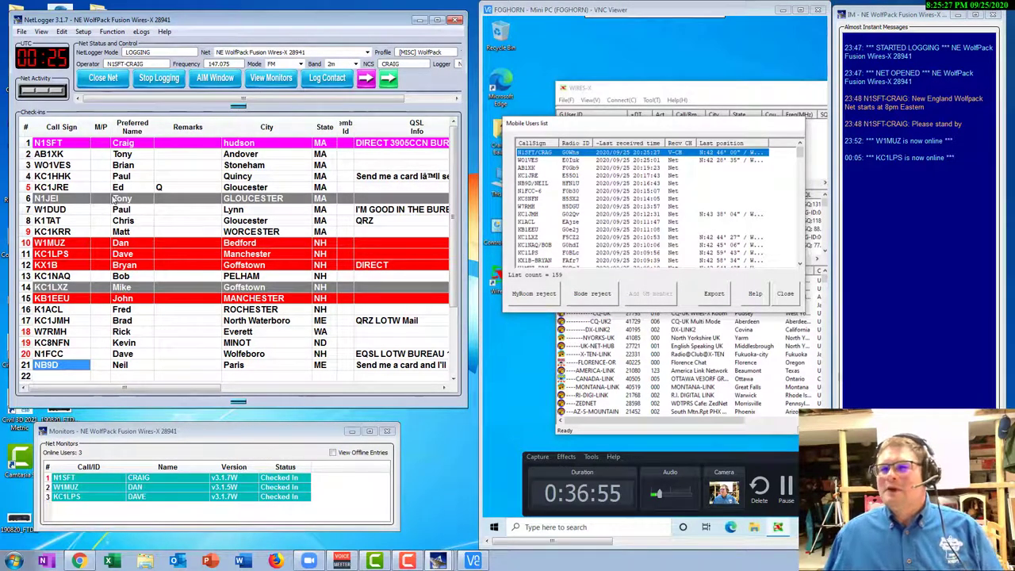
left_click(27, 177)
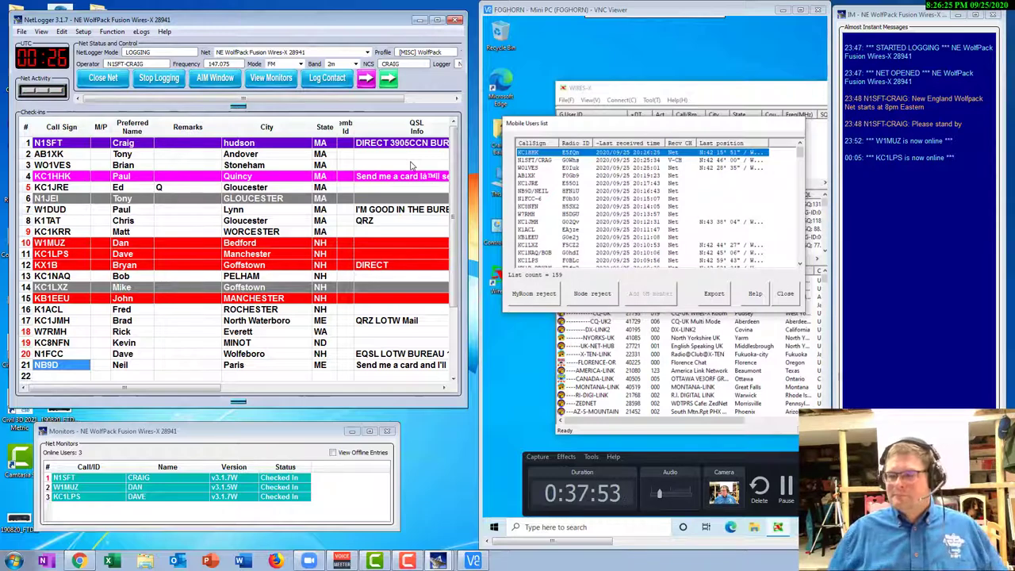
left_click(342, 562)
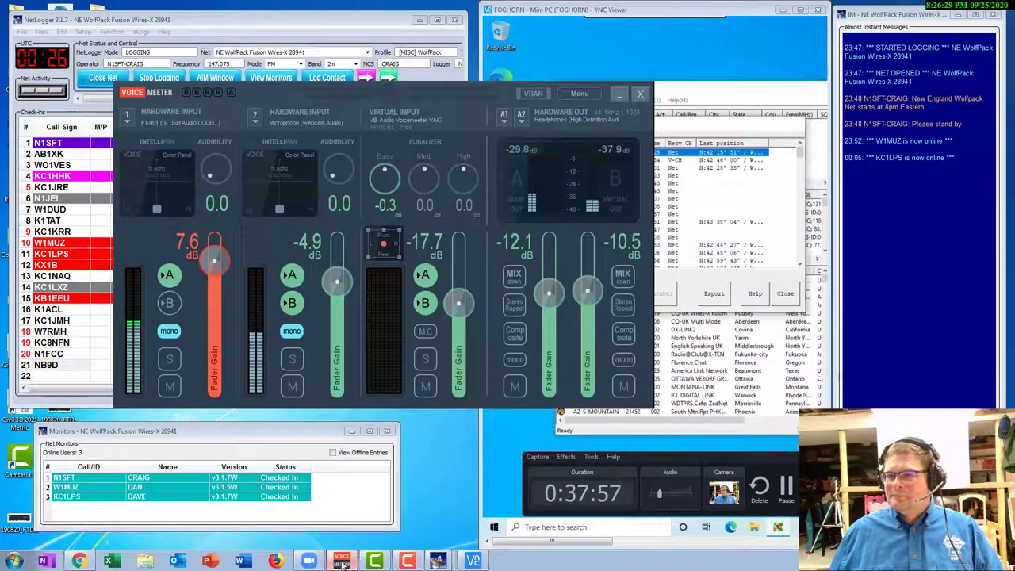
left_click(622, 94)
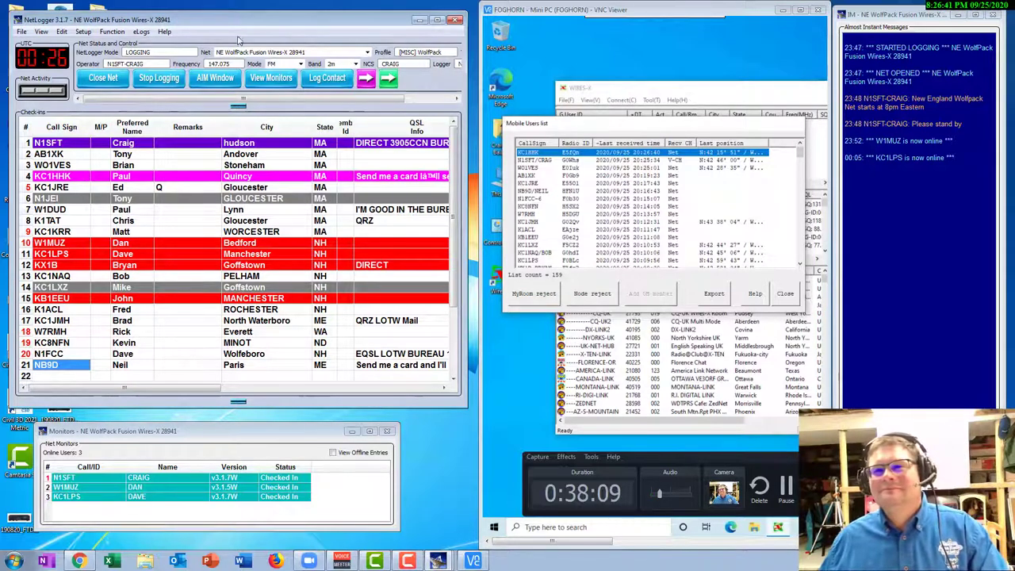
left_click(24, 145)
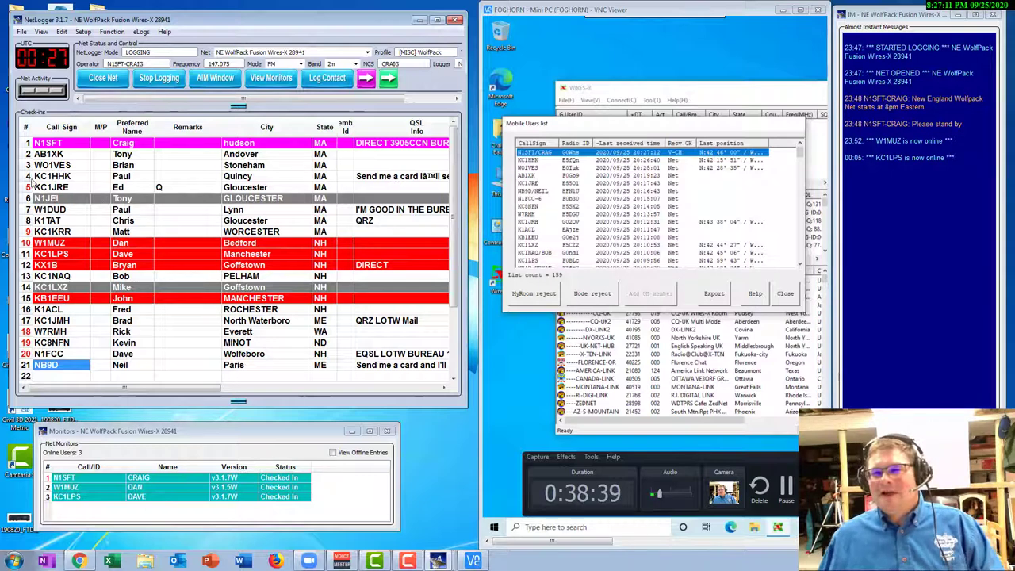
- Mark check-in 5 as the current station, and return the marker to the net control station in row 1
left_click(28, 188)
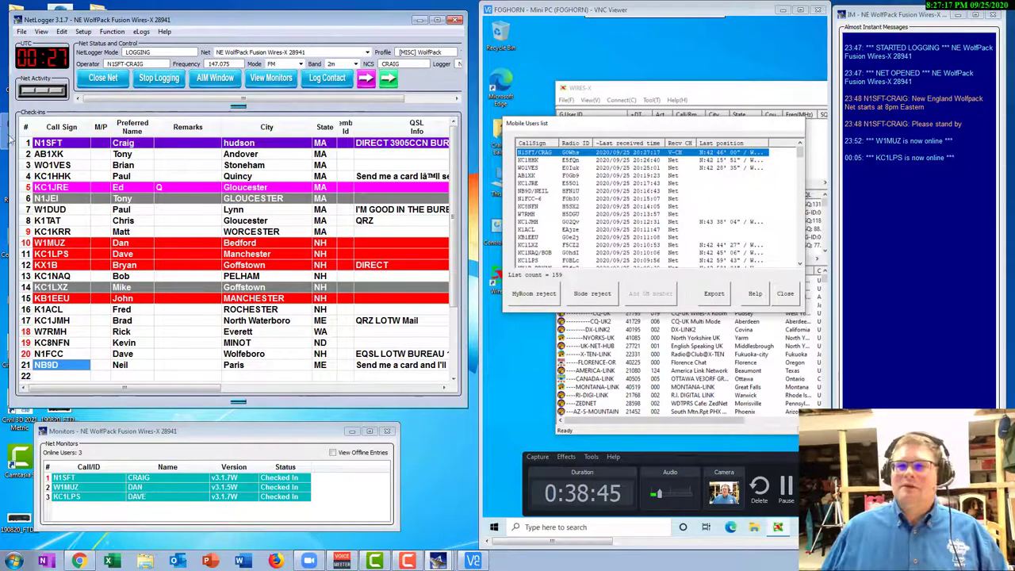
left_click(26, 144)
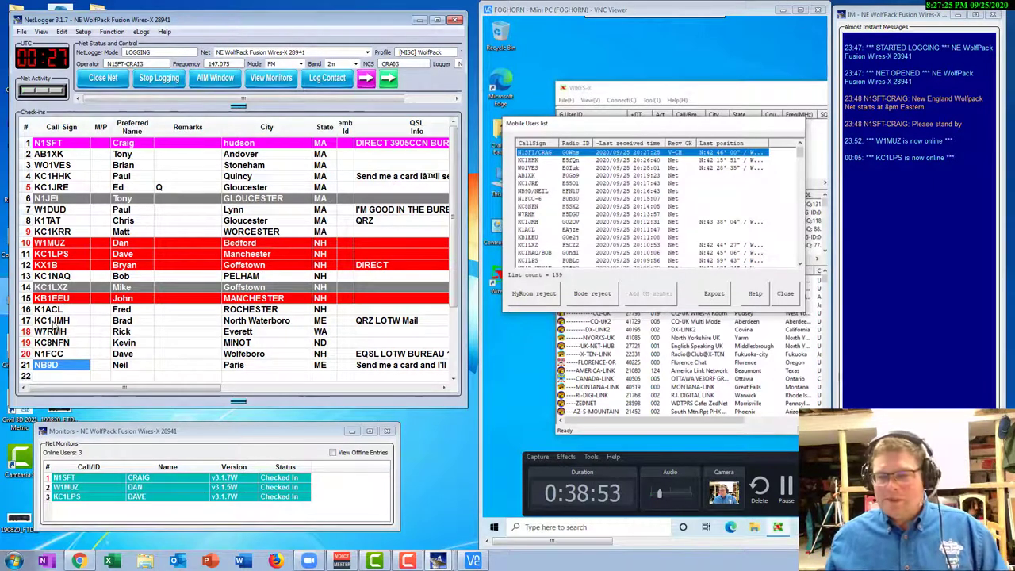
left_click(59, 377)
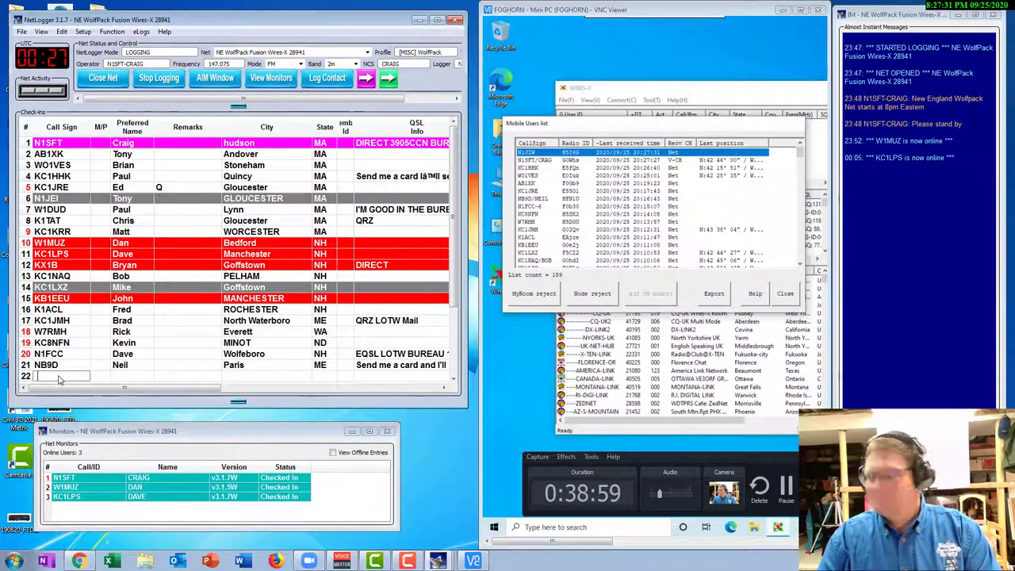
type("n1")
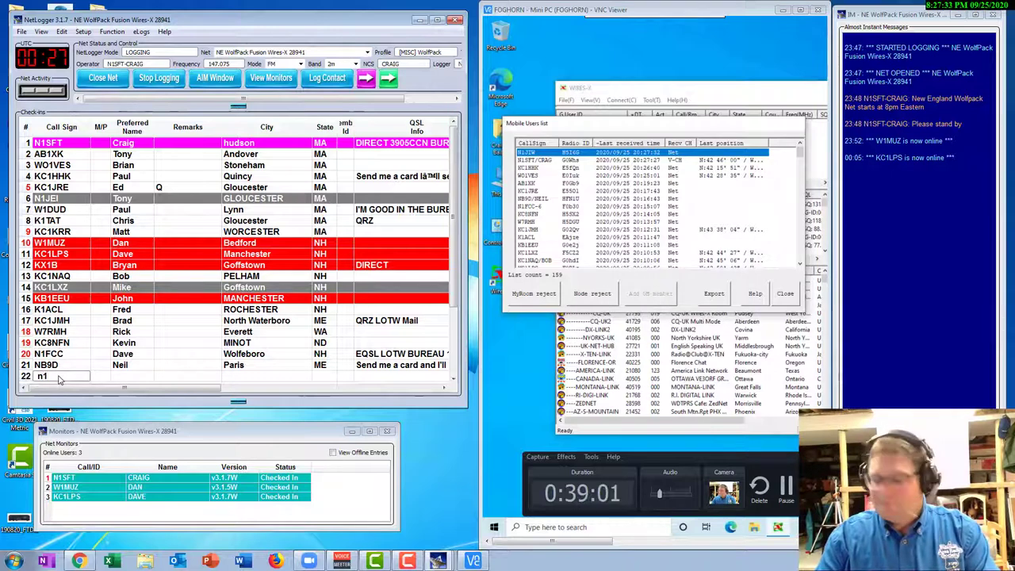
type("jiw")
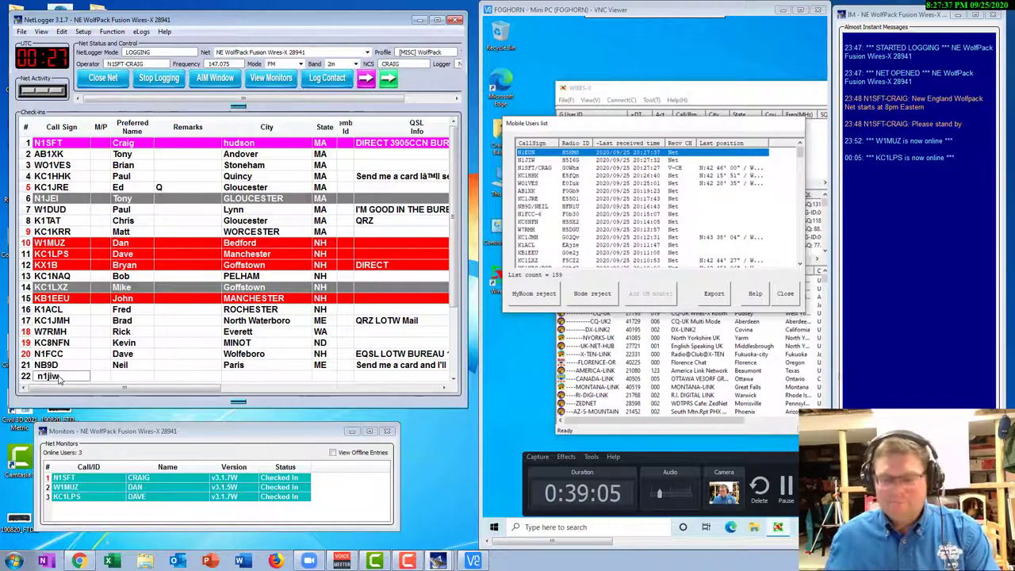
key("Return")
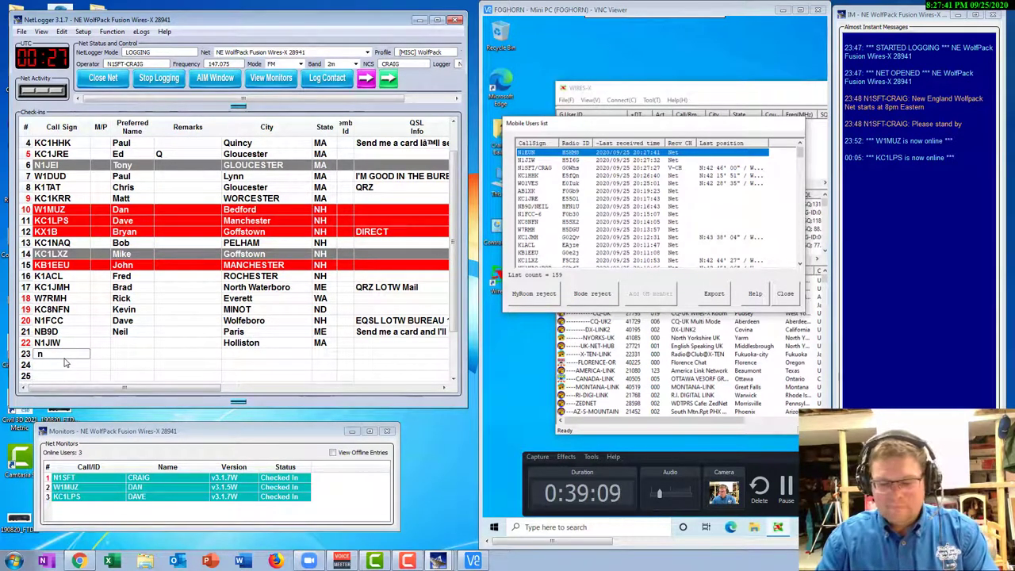
type("eu")
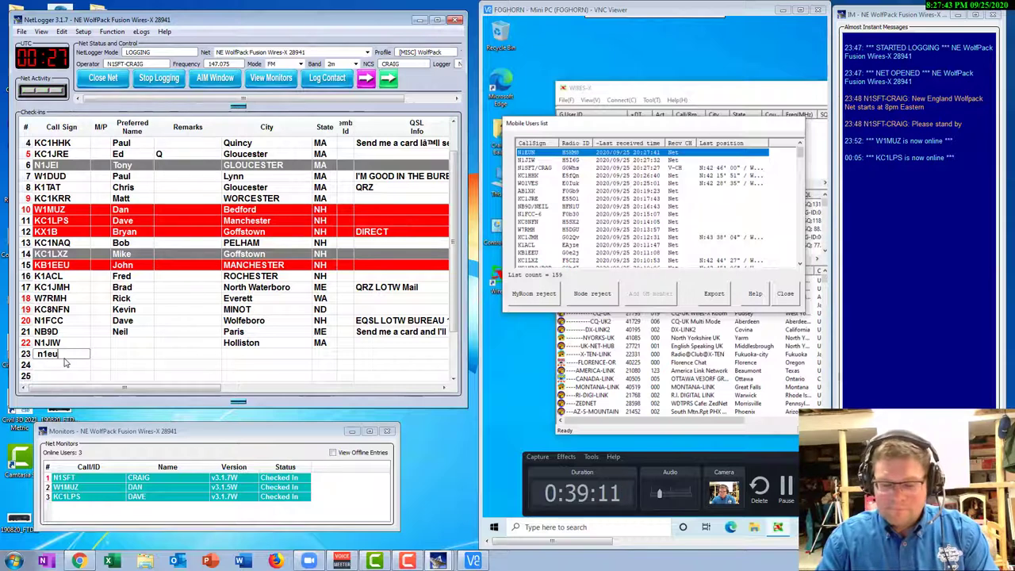
type("n")
key("Return")
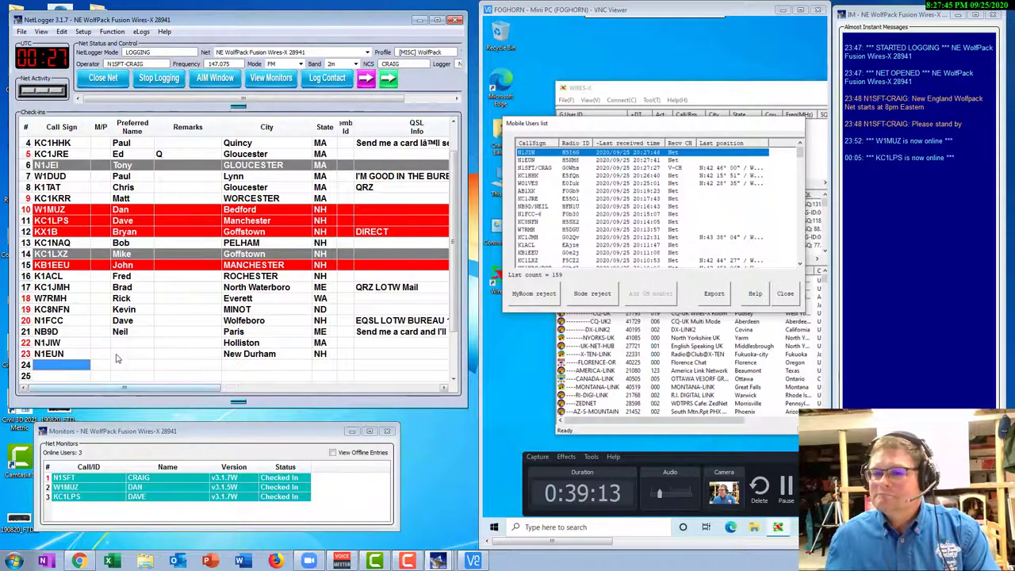
left_click(132, 355)
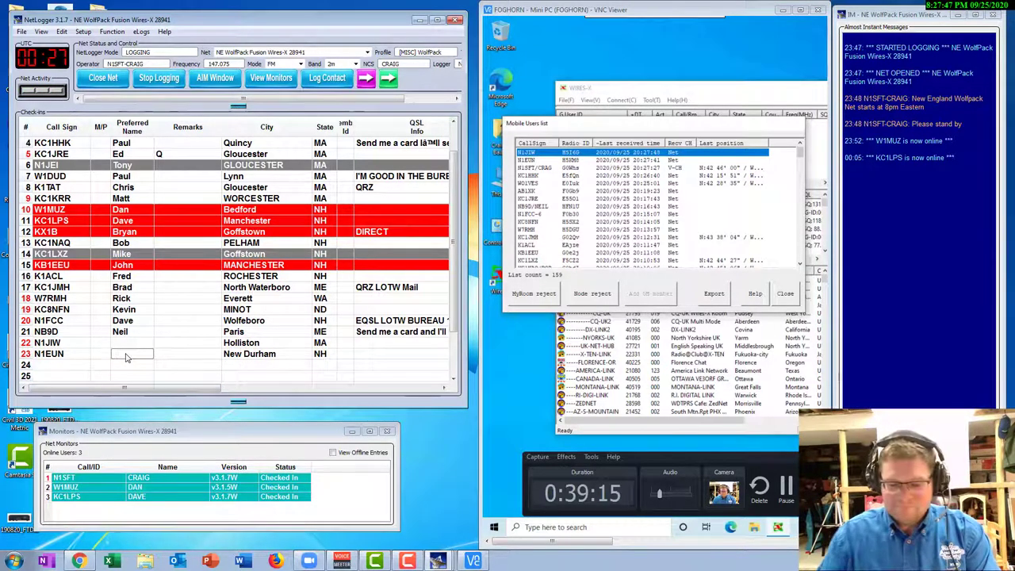
type("Bob")
key("Return")
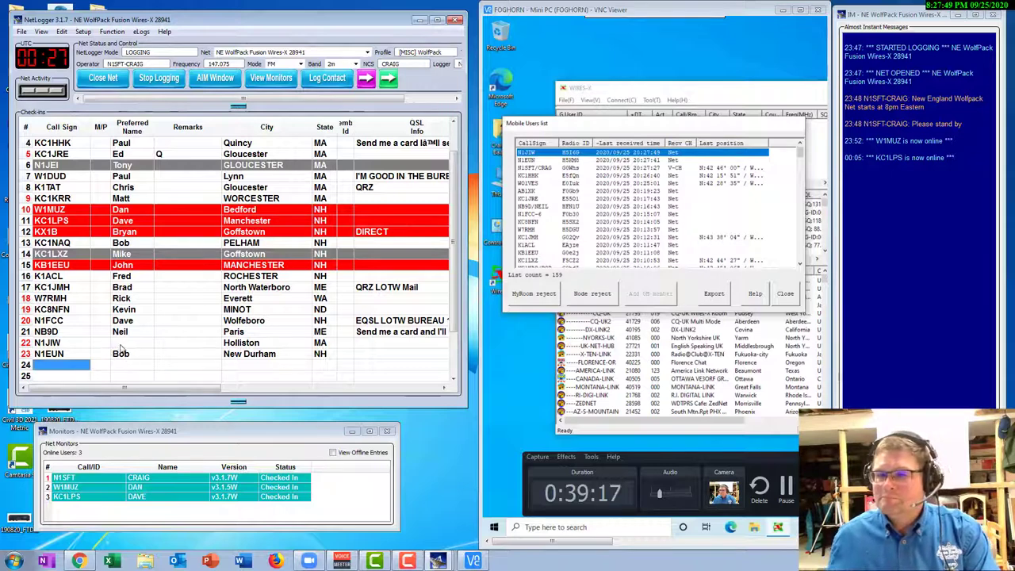
left_click(120, 345)
left_click(120, 349)
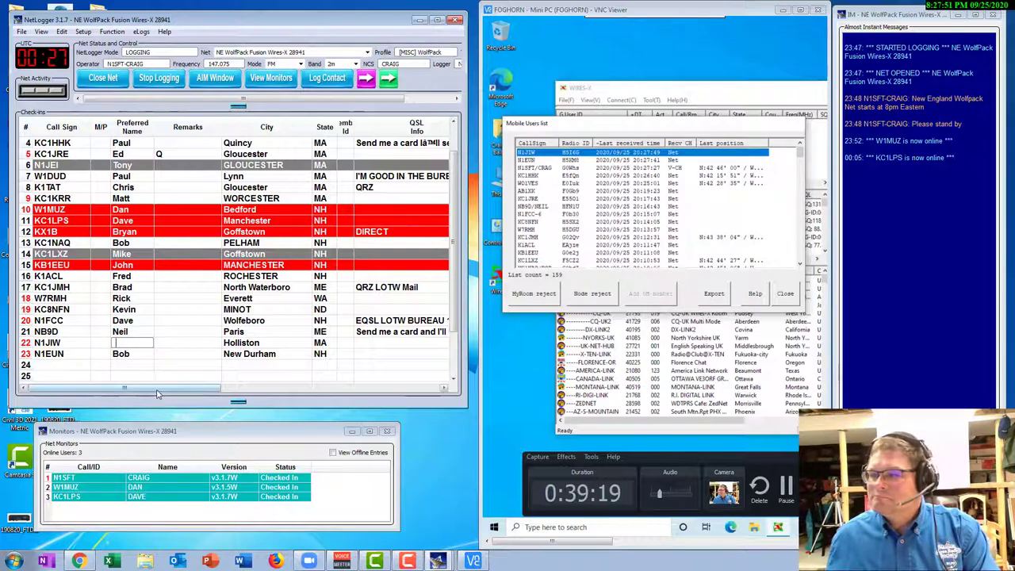
left_click_drag(156, 394, 85, 388)
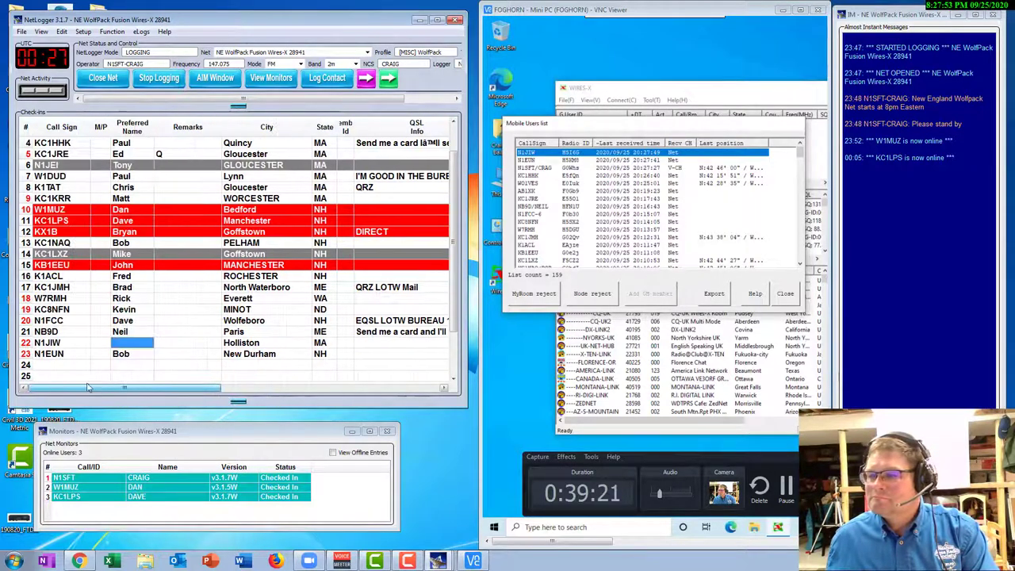
left_click(135, 344)
type("Joe")
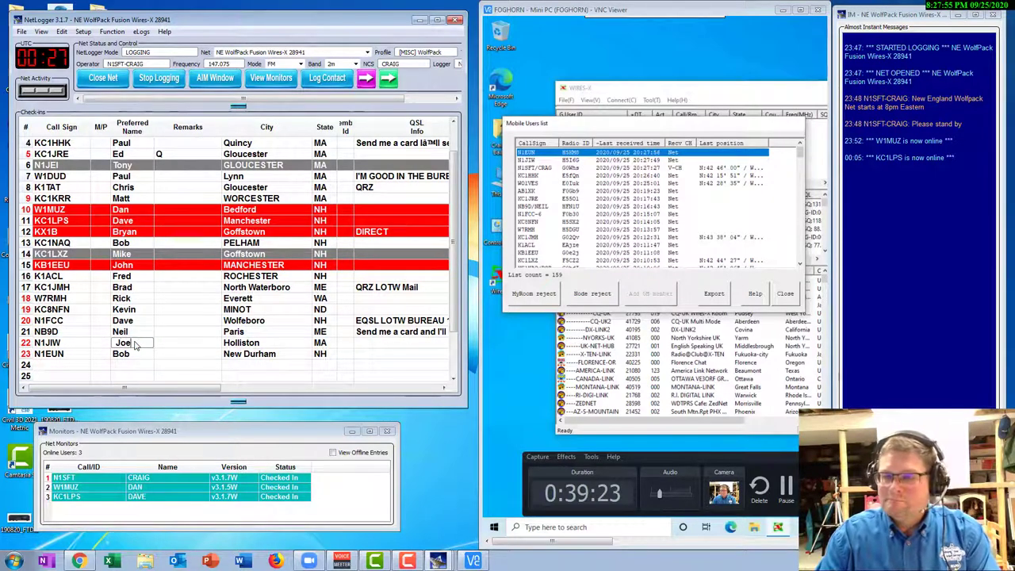
key("Return")
left_click(50, 367)
left_click(50, 367)
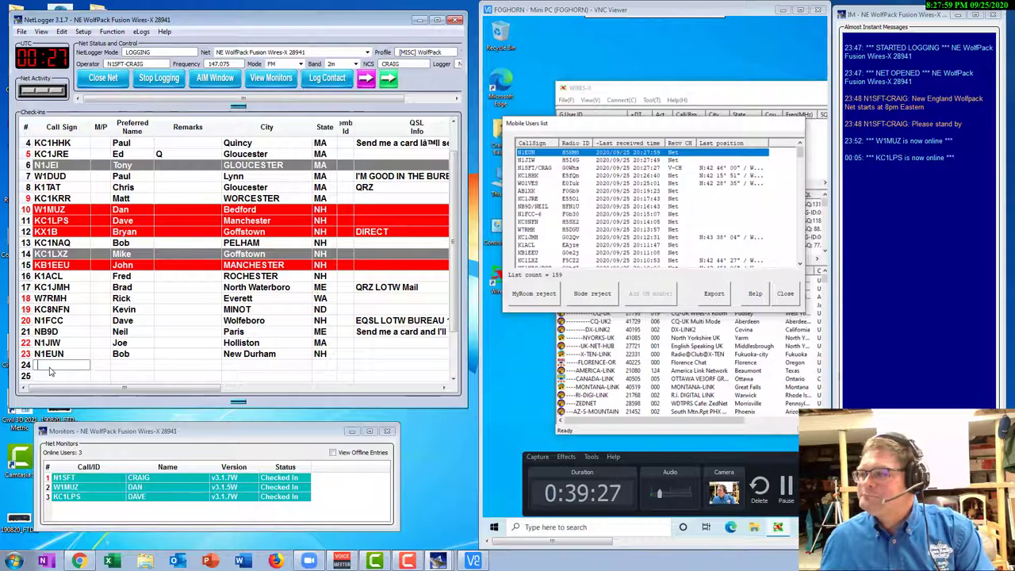
left_click(65, 390)
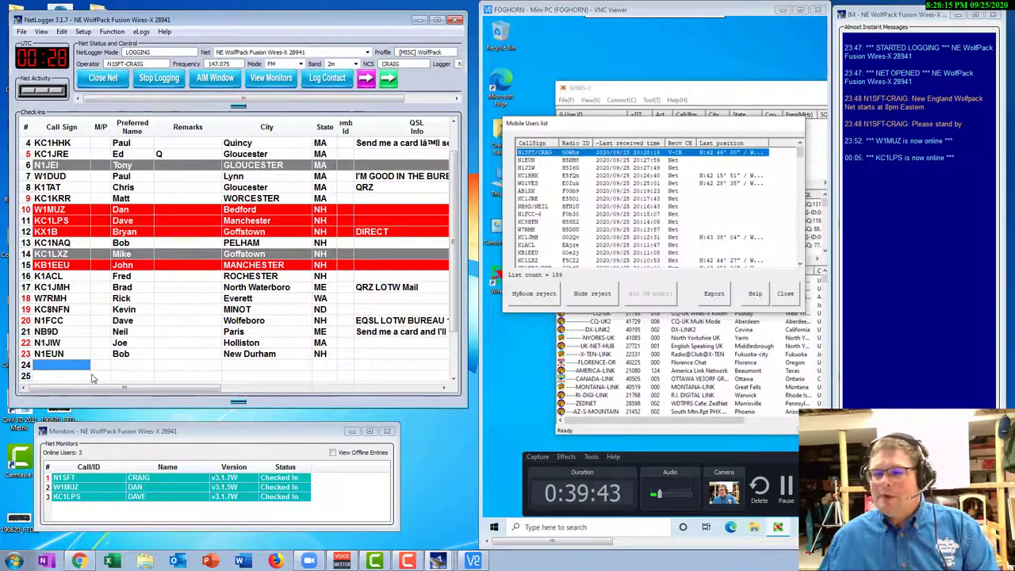
left_click_drag(128, 389, 64, 389)
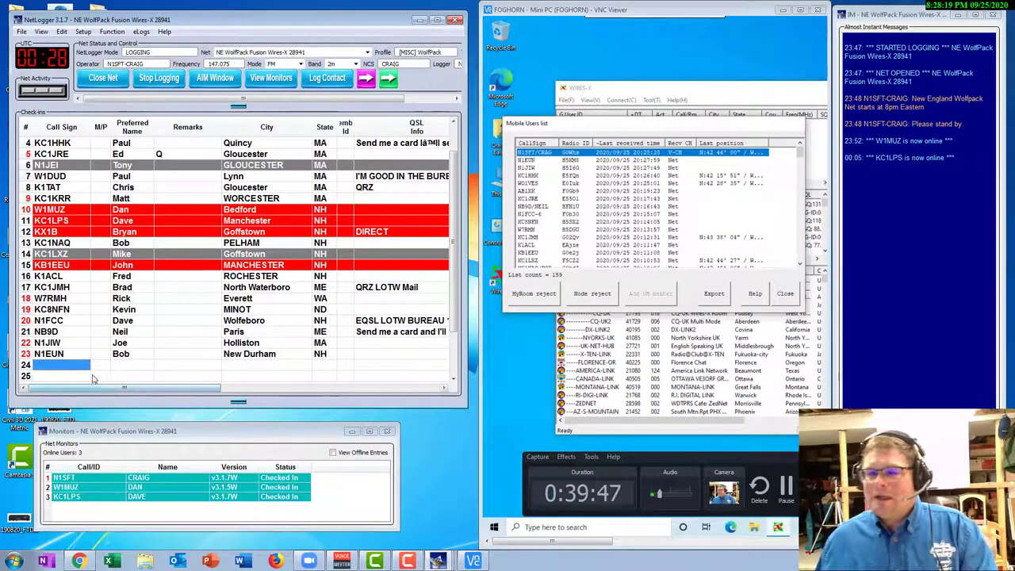
left_click(49, 364)
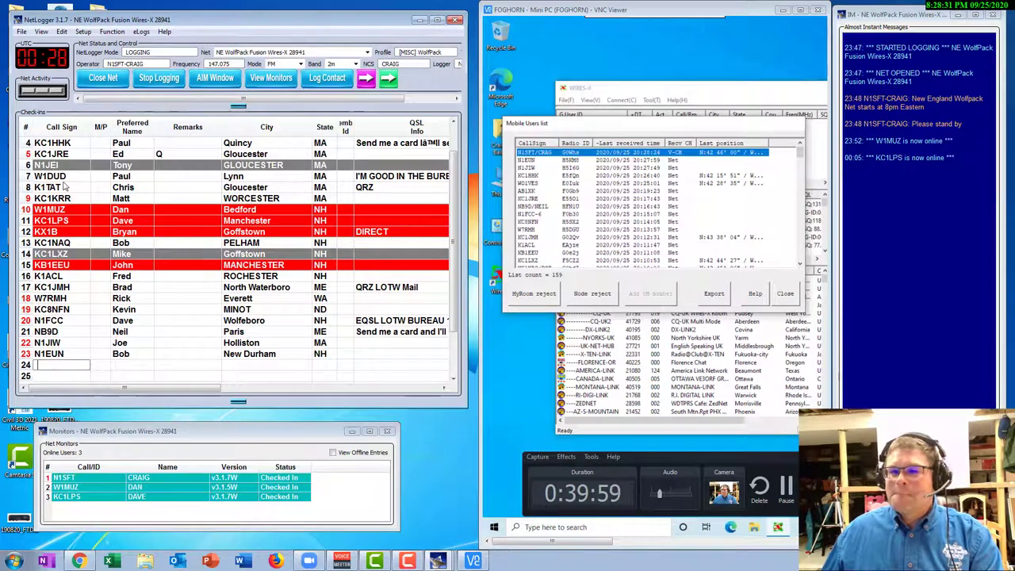
scroll(133, 190, "up", 1)
scroll(133, 191, "down", 2)
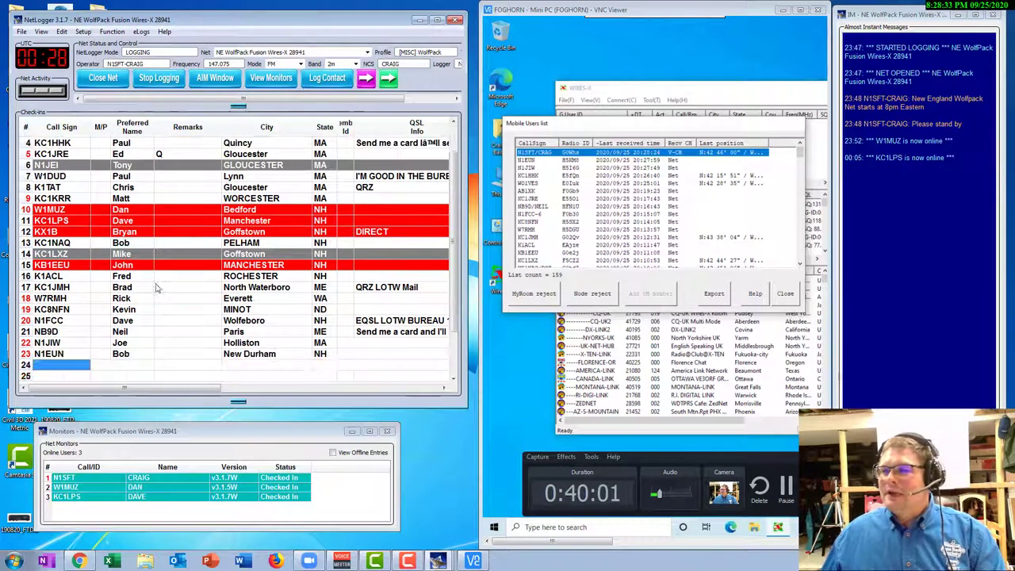
scroll(75, 341, "up", 2)
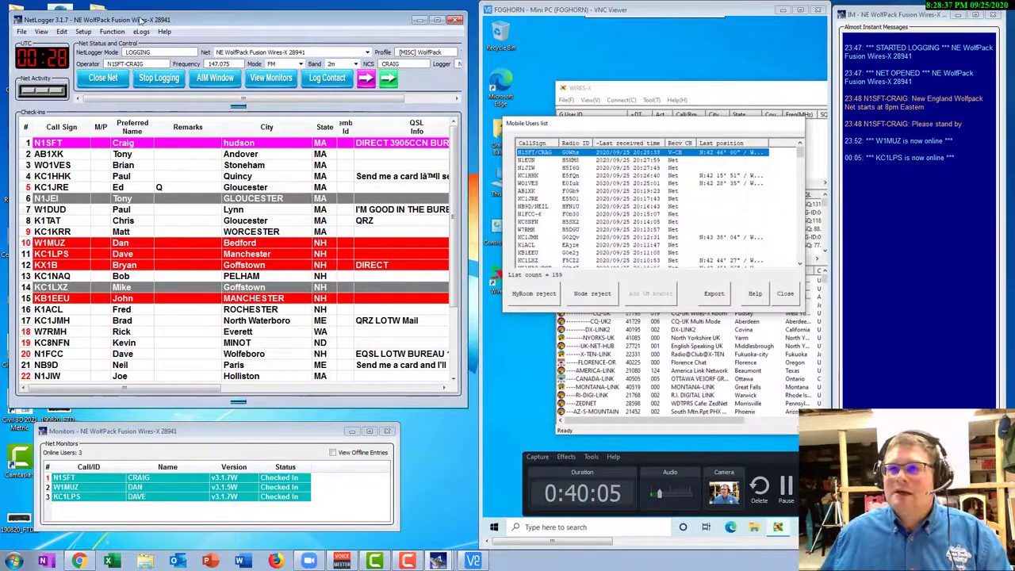
left_click_drag(140, 20, 144, 18)
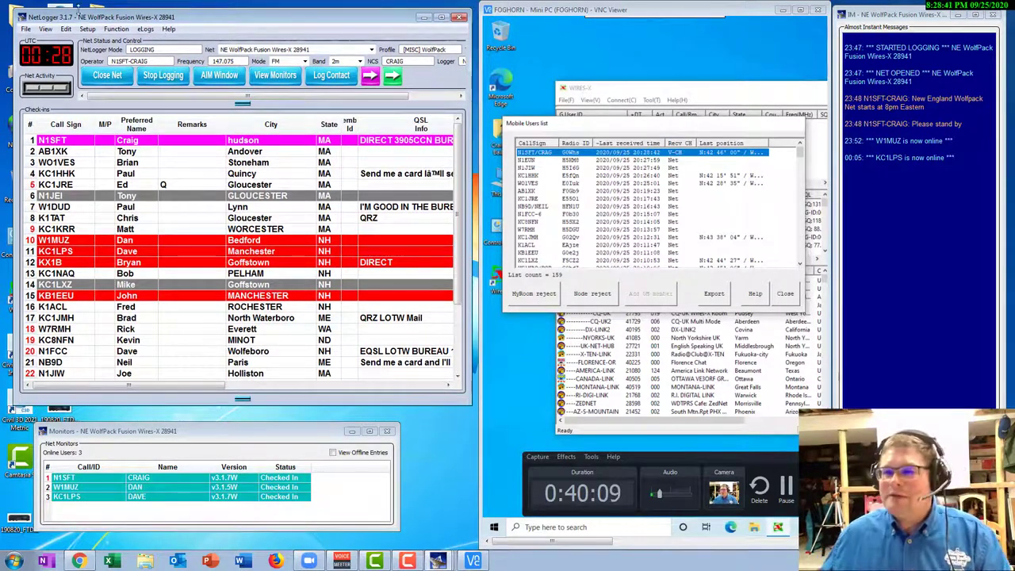
- Advance the current-station marker through check-ins 5, 6 and 7 in turn
left_click(32, 185)
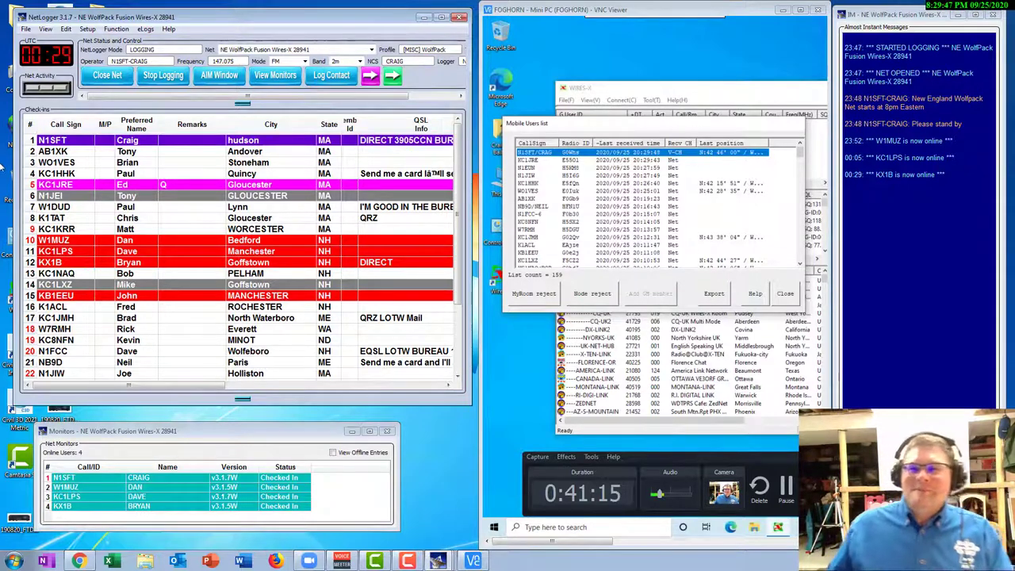
left_click(36, 197)
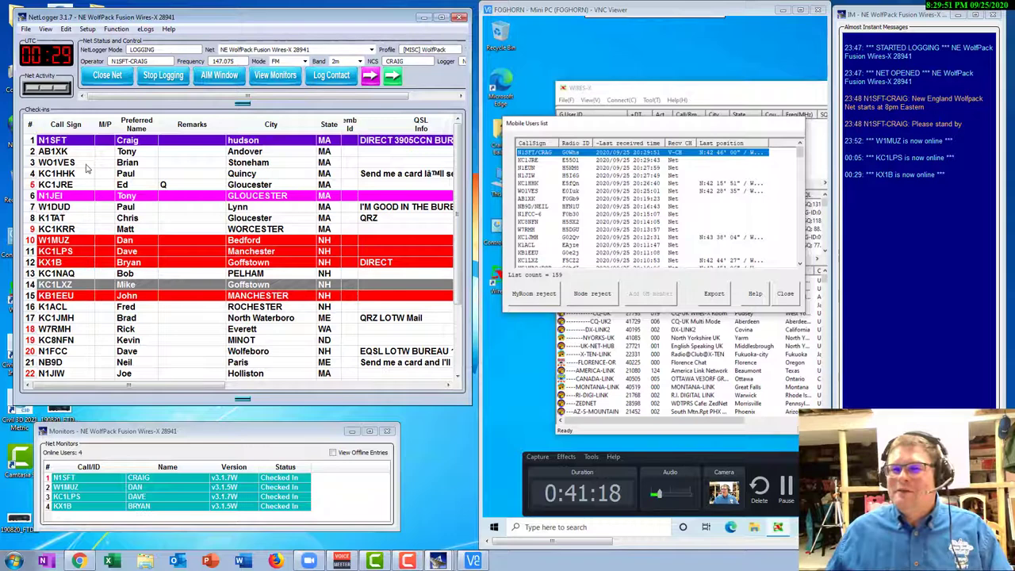
left_click(50, 208)
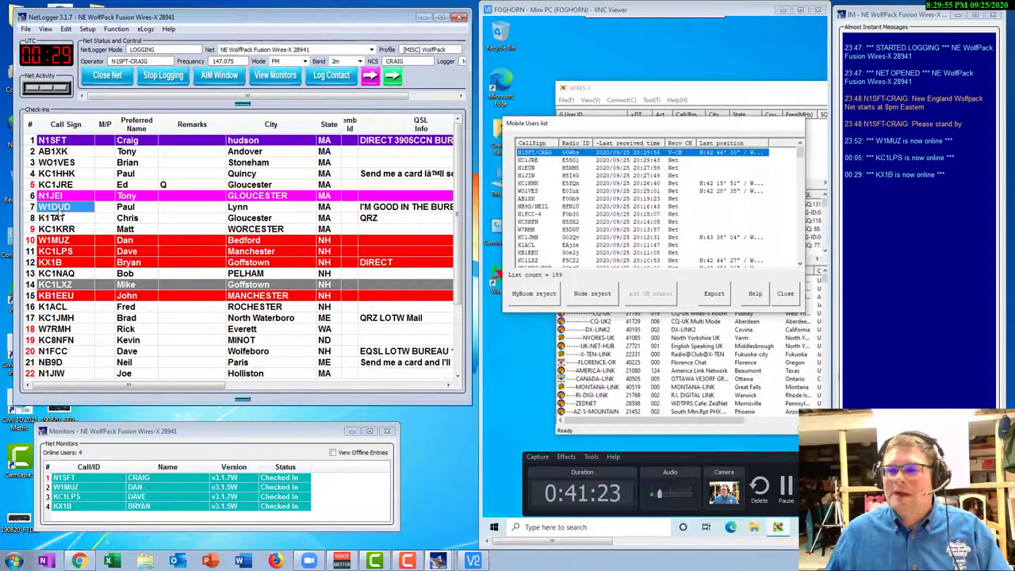
left_click(34, 207)
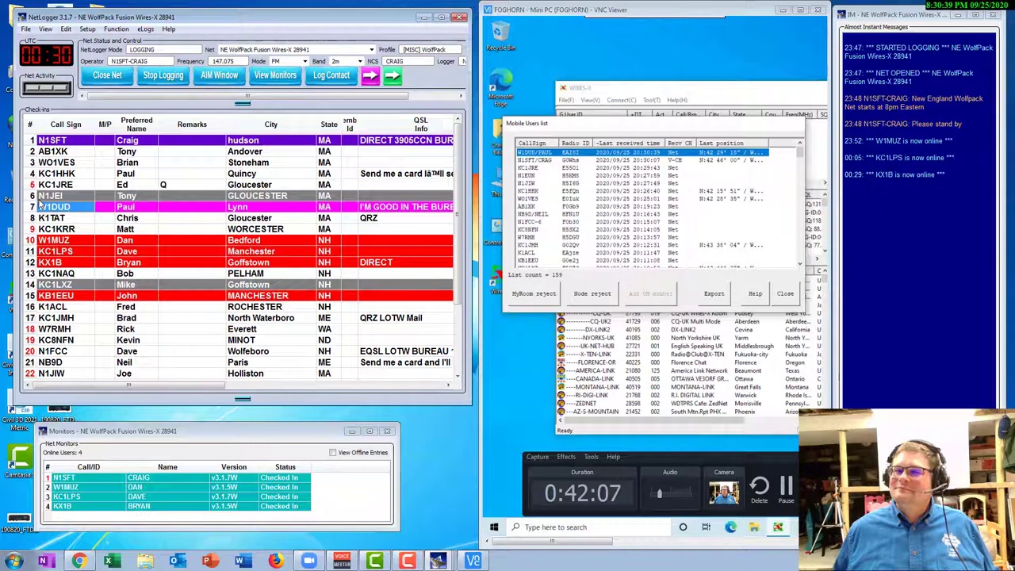
left_click(27, 29)
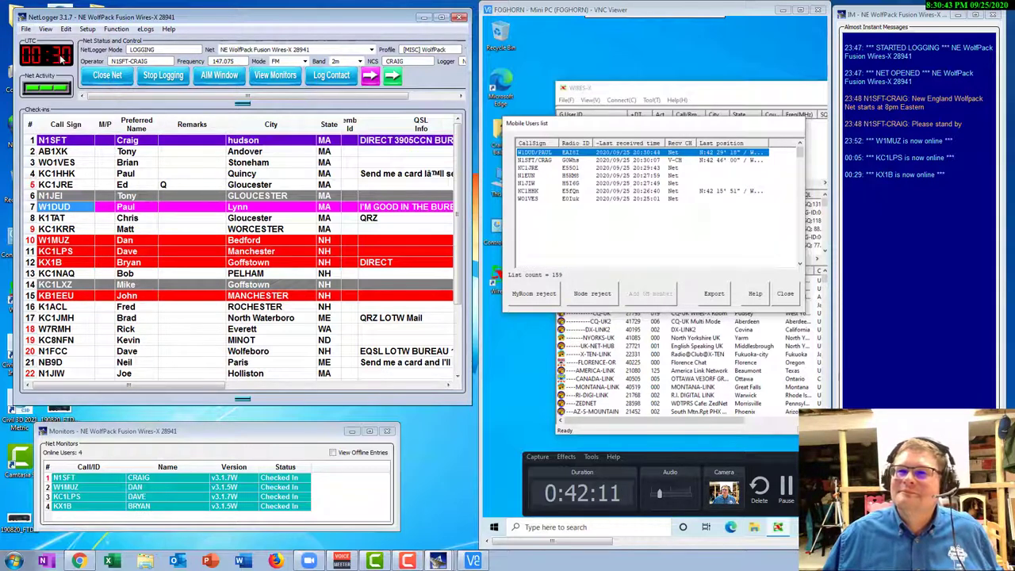
left_click(60, 59)
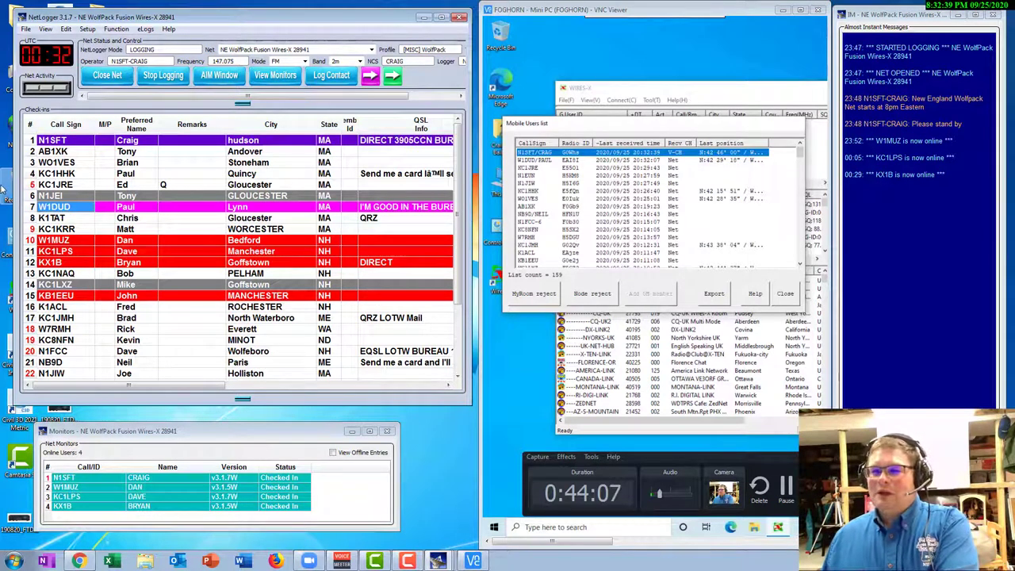
- Set the current-station marker to check-in 8 and to check-in 9, returning it to net control in row 1 after each
left_click(31, 222)
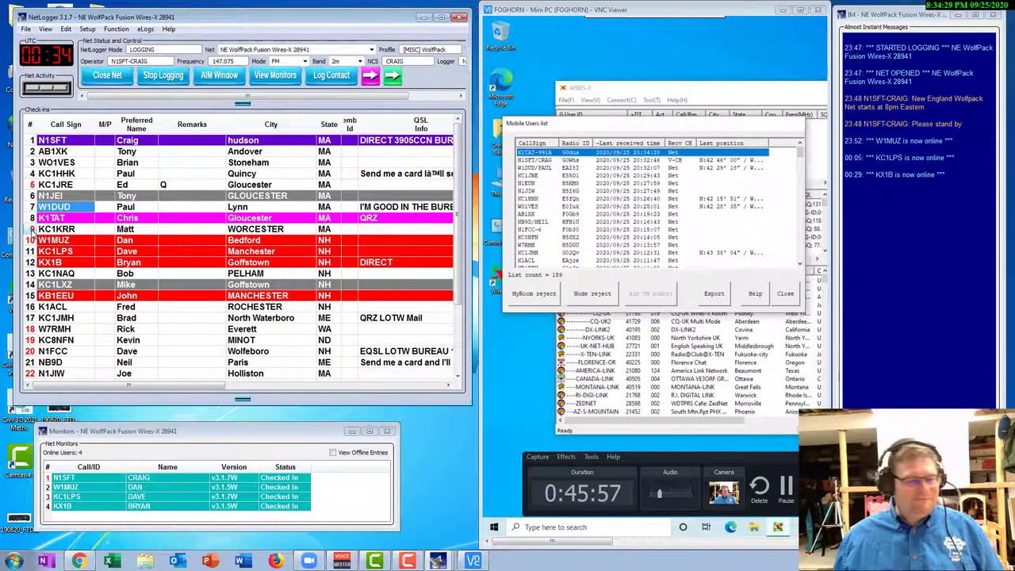
left_click(32, 142)
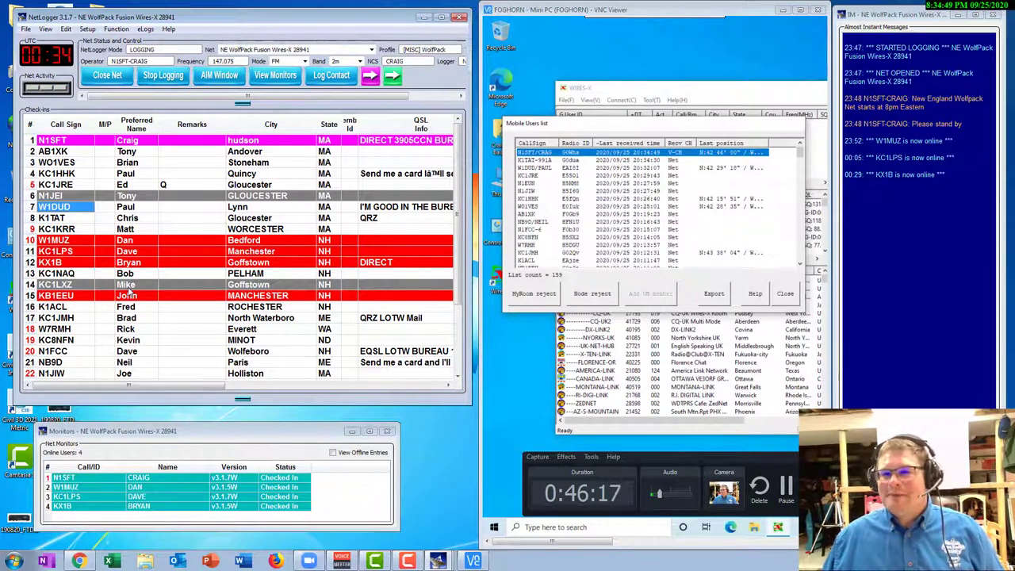
left_click(32, 230)
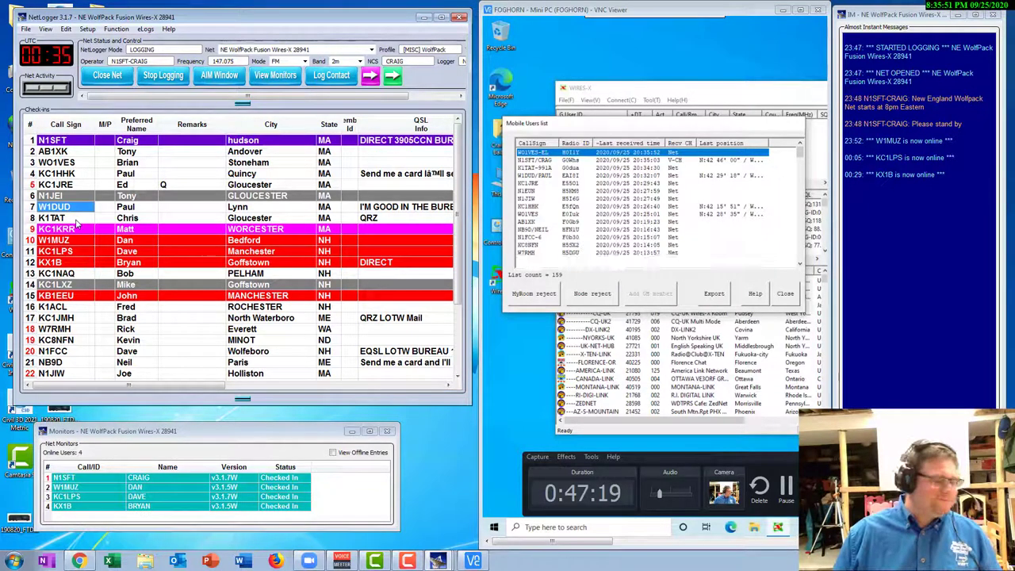
double_click(40, 142)
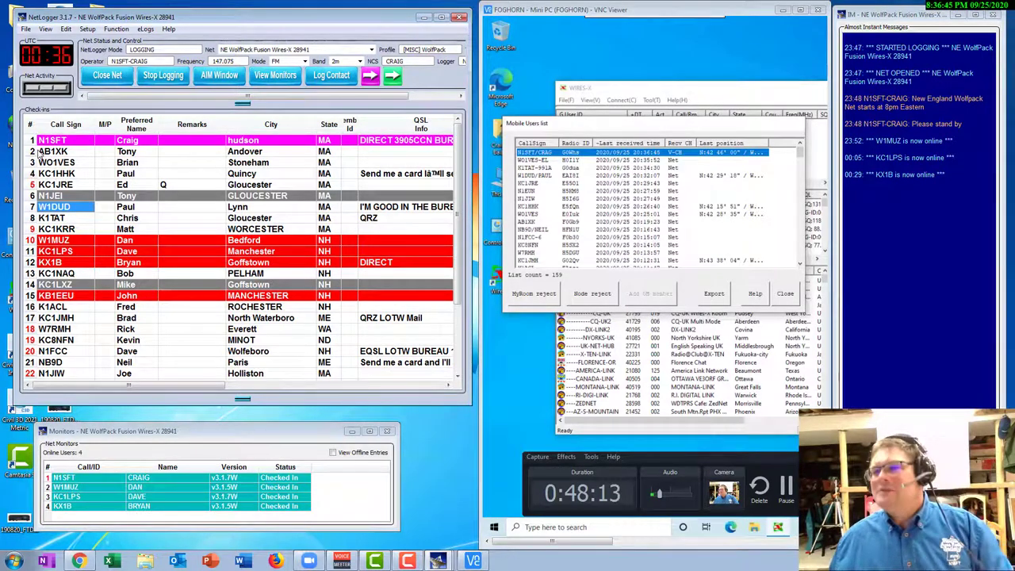
- Mark check-in 10 as the current station, leaving the empty call sign cell in row 24 selected
scroll(71, 157, "down", 2)
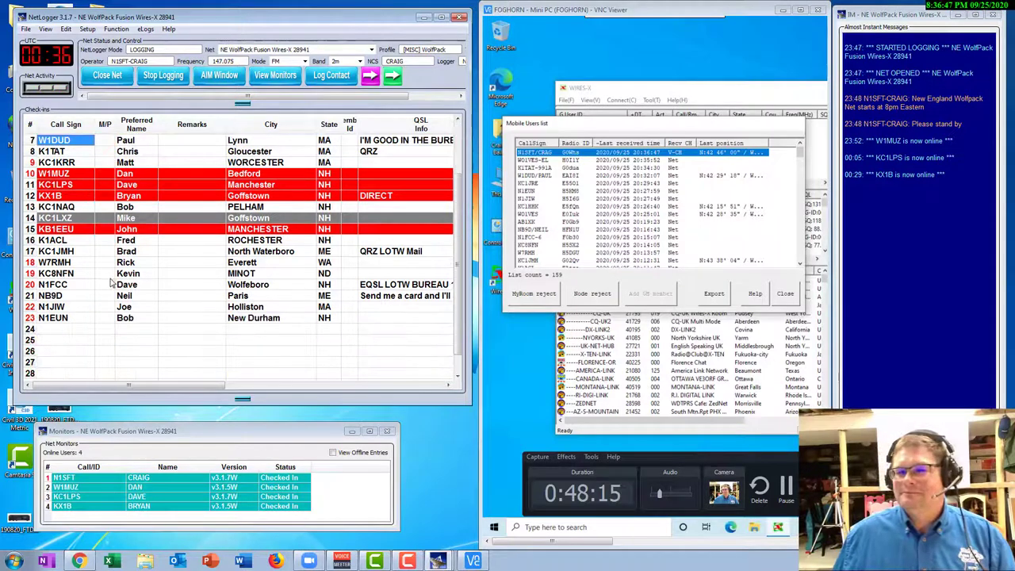
left_click(53, 330)
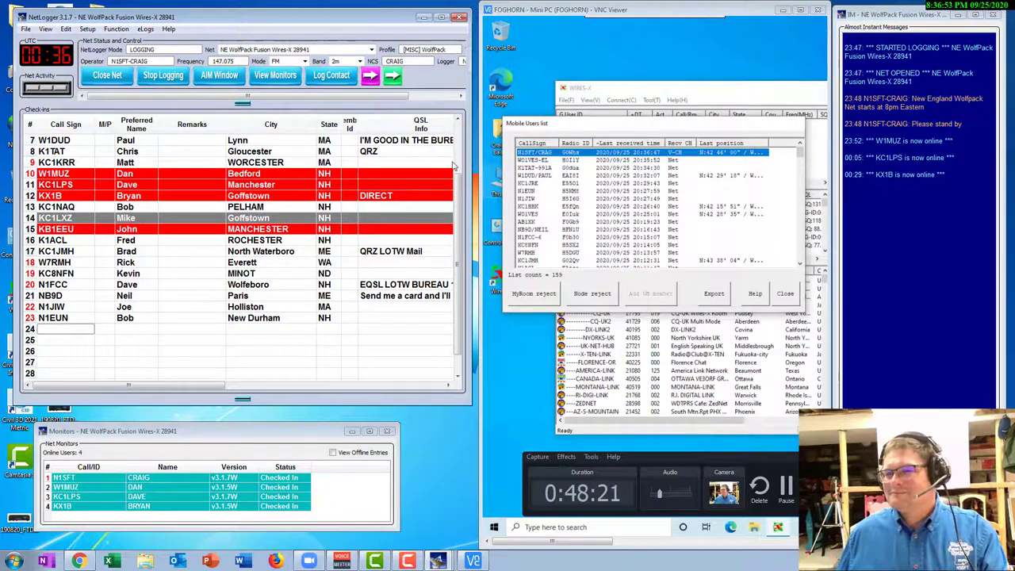
scroll(222, 240, "up", 1)
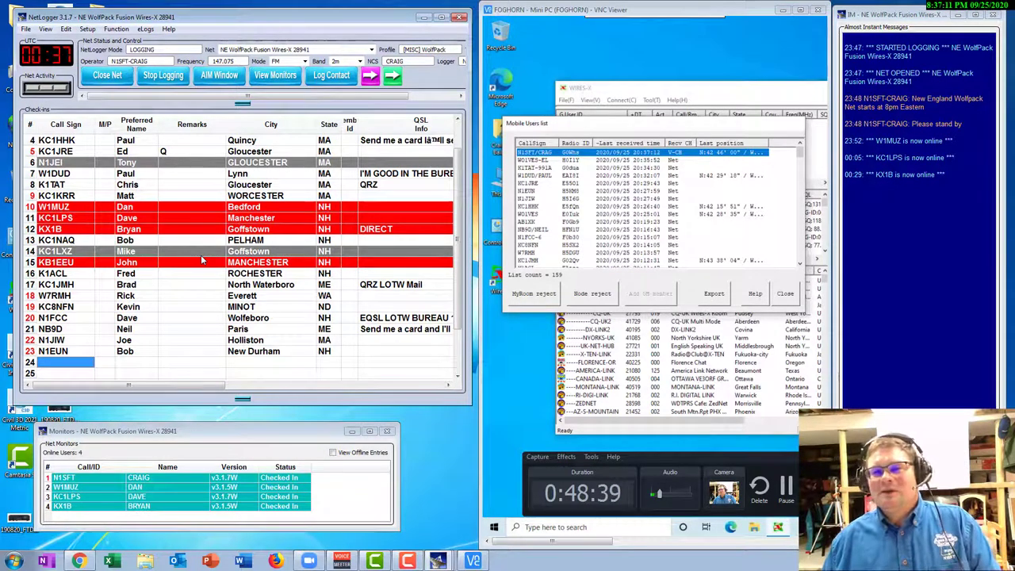
left_click(30, 210)
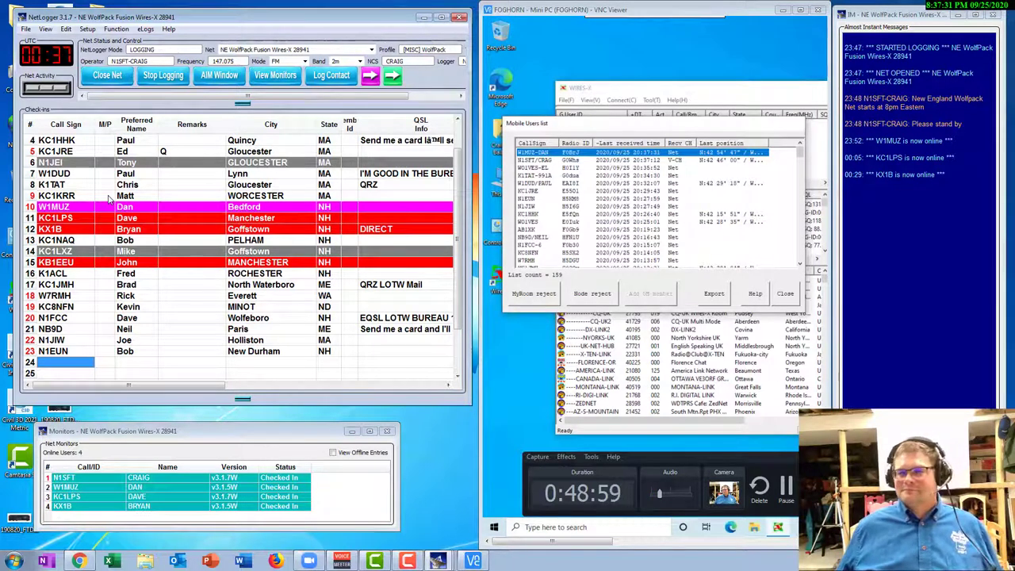
left_click(27, 30)
left_click(40, 55)
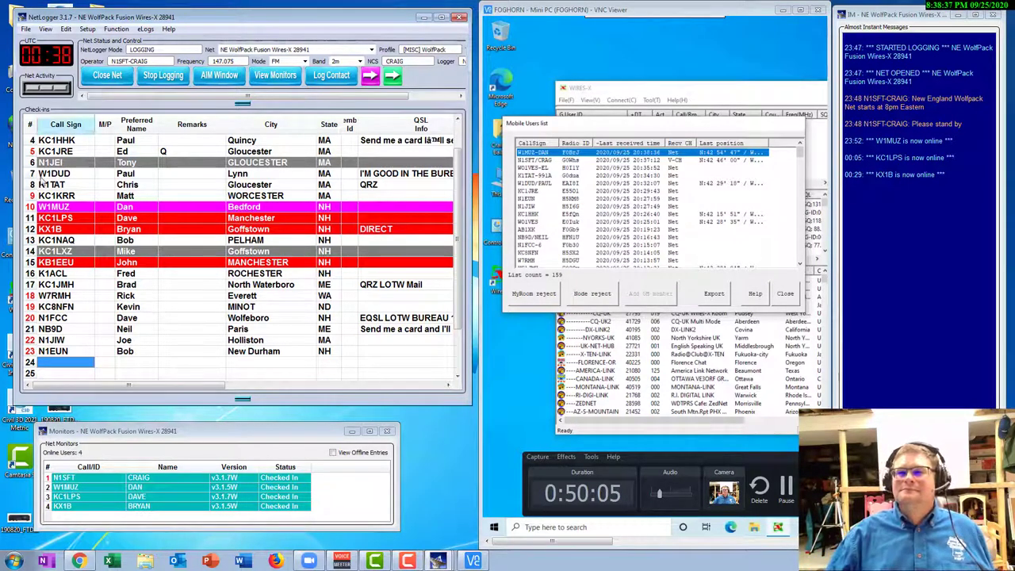
- Return the current-station marker to net control in row 1 and advance it to check-in 11
scroll(36, 143, "up", 1)
left_click(36, 140)
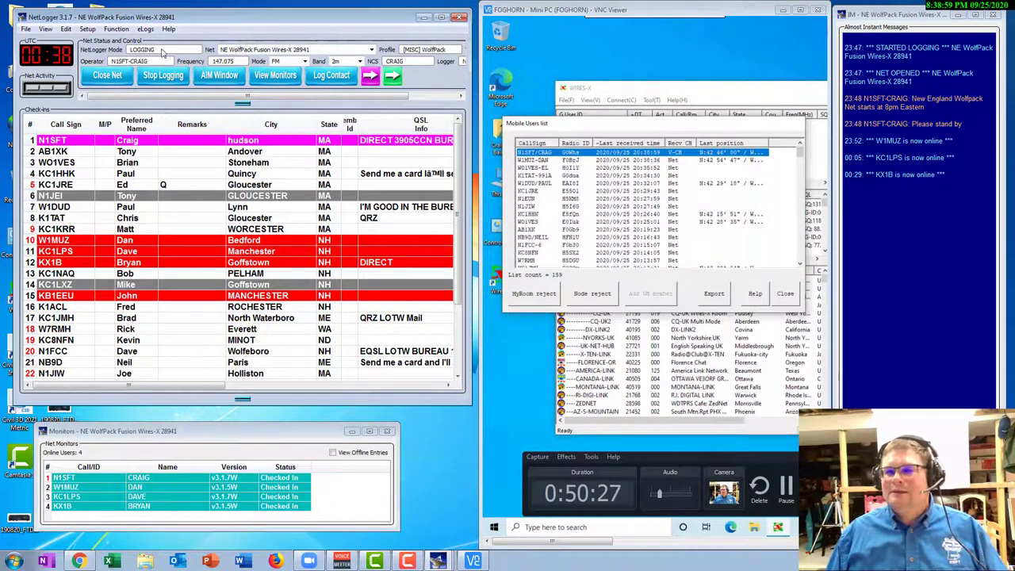
left_click_drag(138, 10, 138, 4)
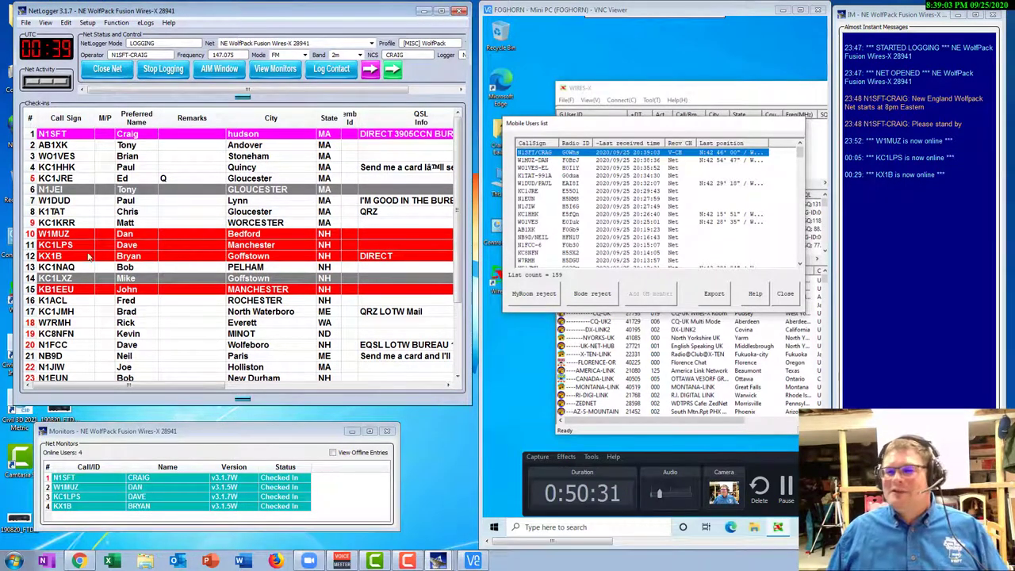
left_click(28, 245)
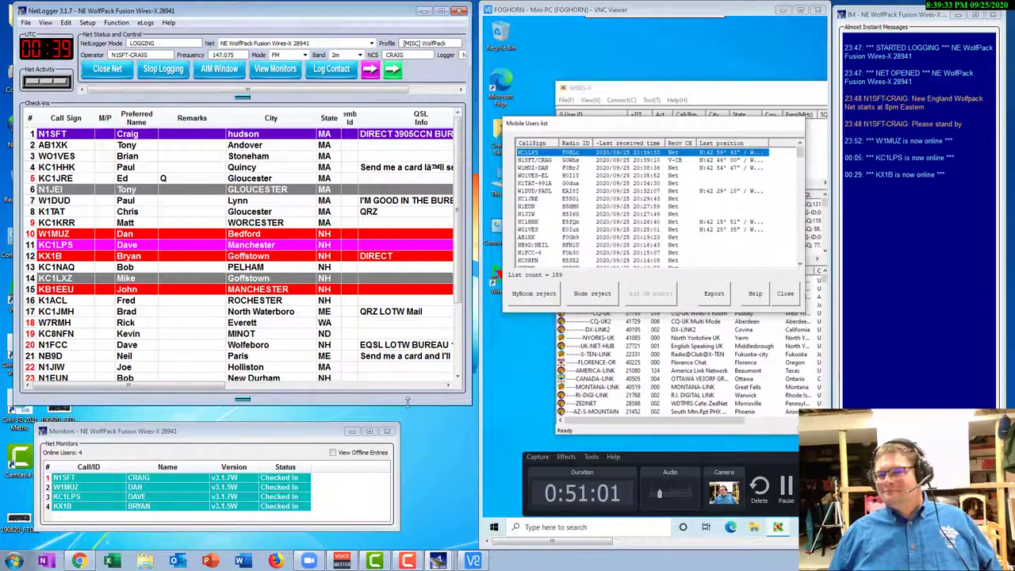
- Move the Monitors window lower and extend the check-in window downward so rows through 26 fit
left_click_drag(279, 435, 252, 454)
left_click_drag(335, 404, 346, 438)
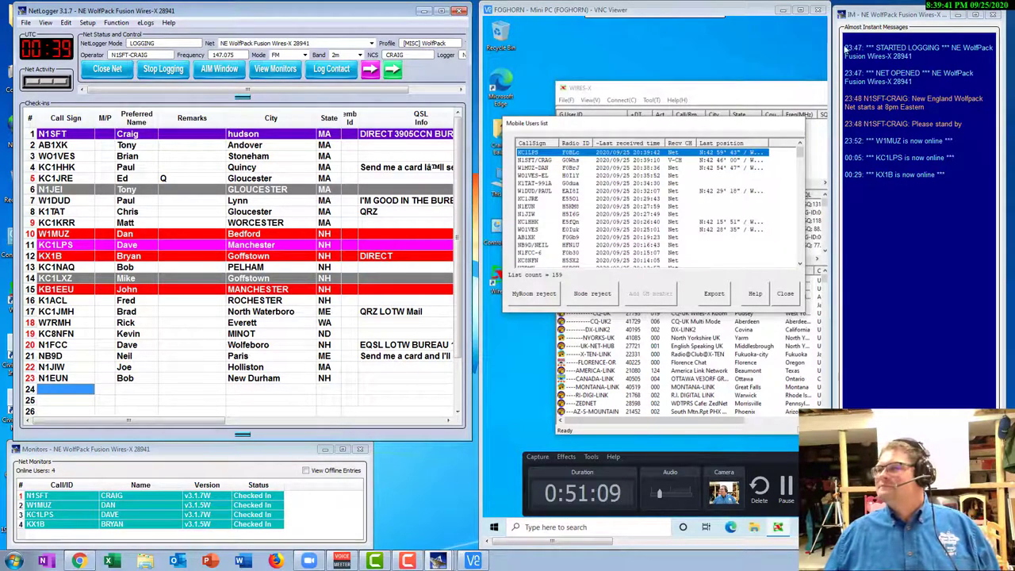
- Try to show the Connecting Node list in the WIRES-X group window
left_click(591, 100)
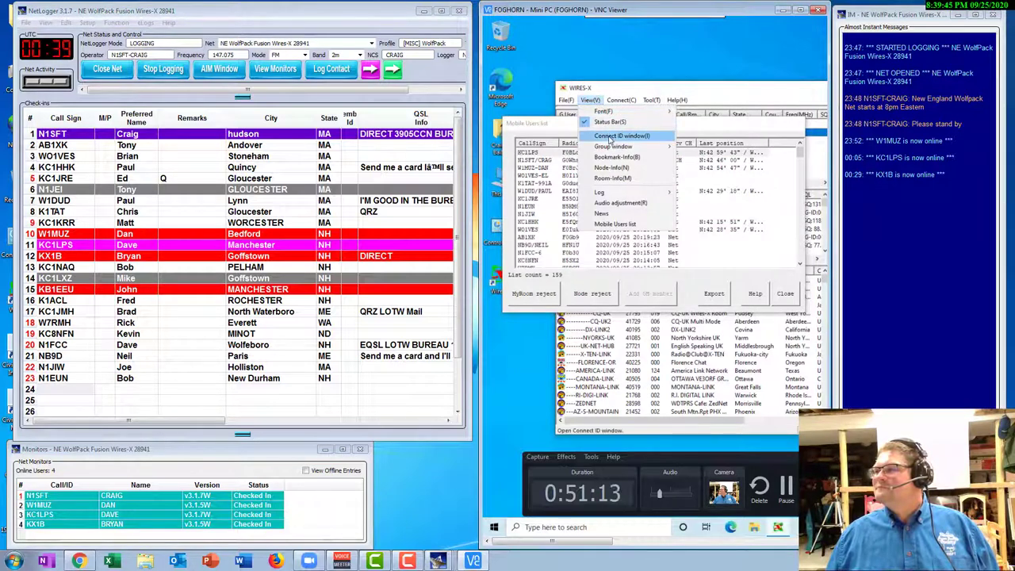
mouse_move(611, 152)
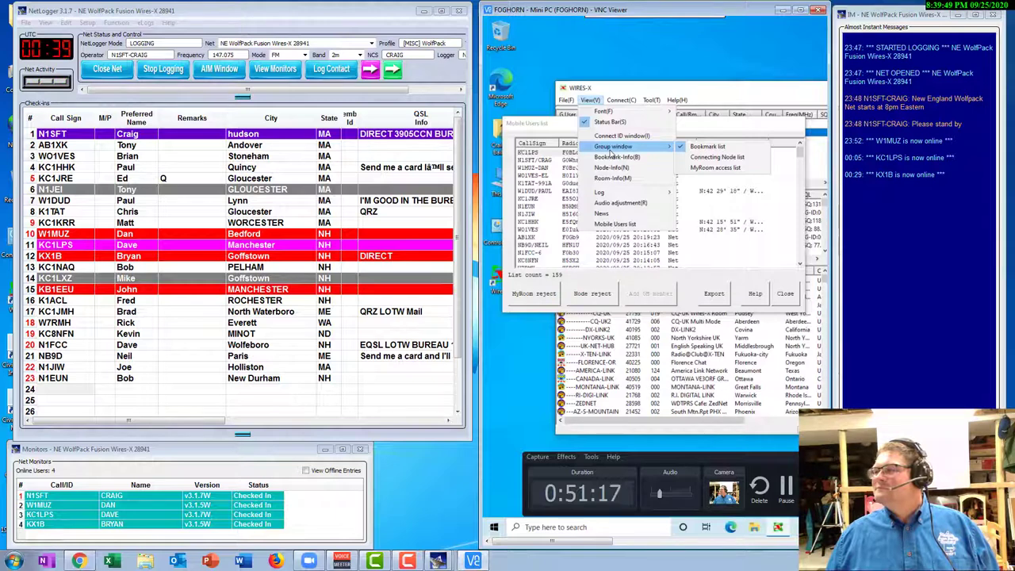
left_click(708, 158)
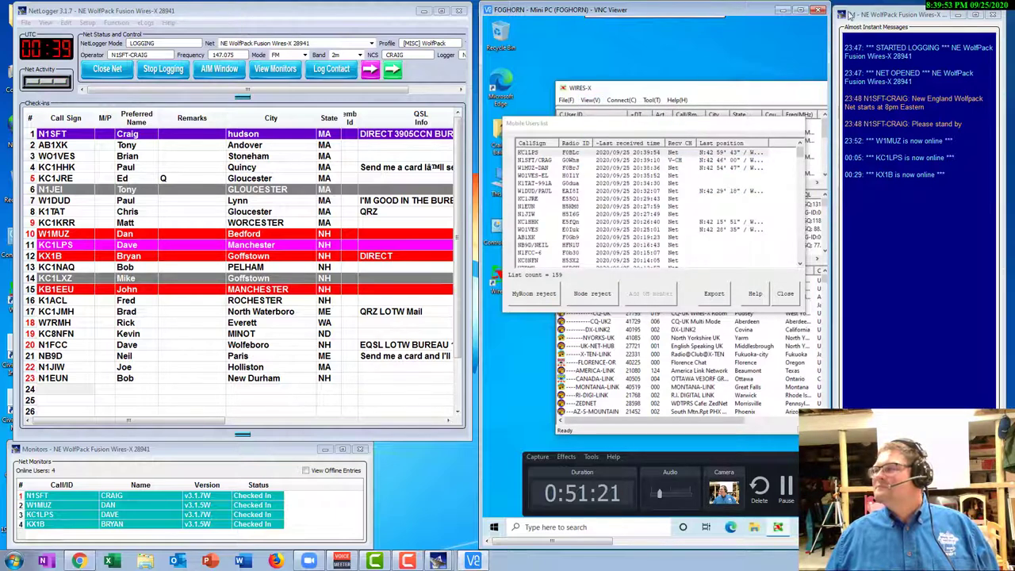
- Narrow the instant-message window and widen the VNC viewer over the freed space
left_click_drag(837, 14, 903, 23)
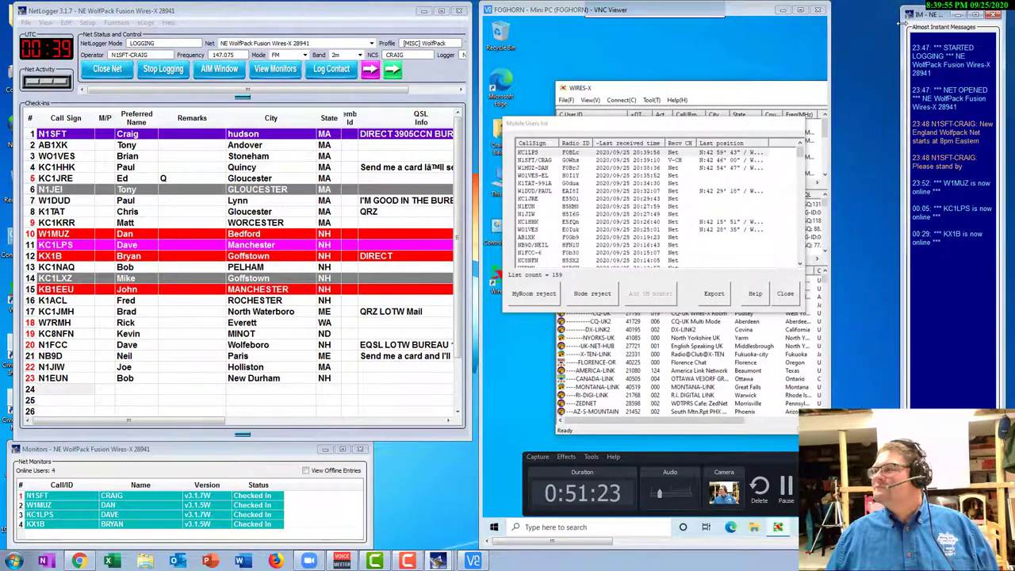
left_click_drag(828, 50, 892, 50)
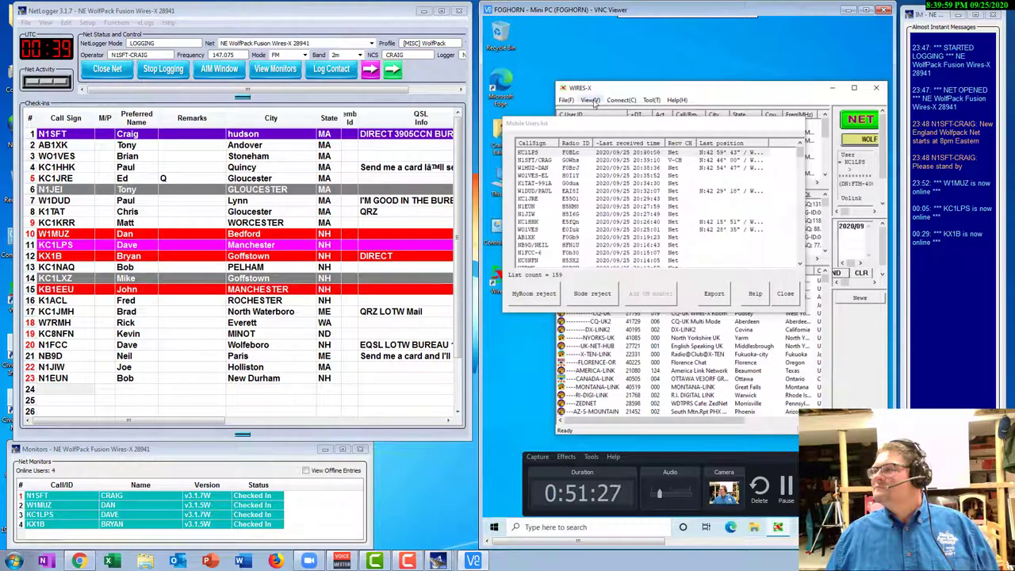
- Open the WIRES-X Connect ID window above the main window, and narrow the check-in window to extend the VNC viewer into its space
left_click(590, 101)
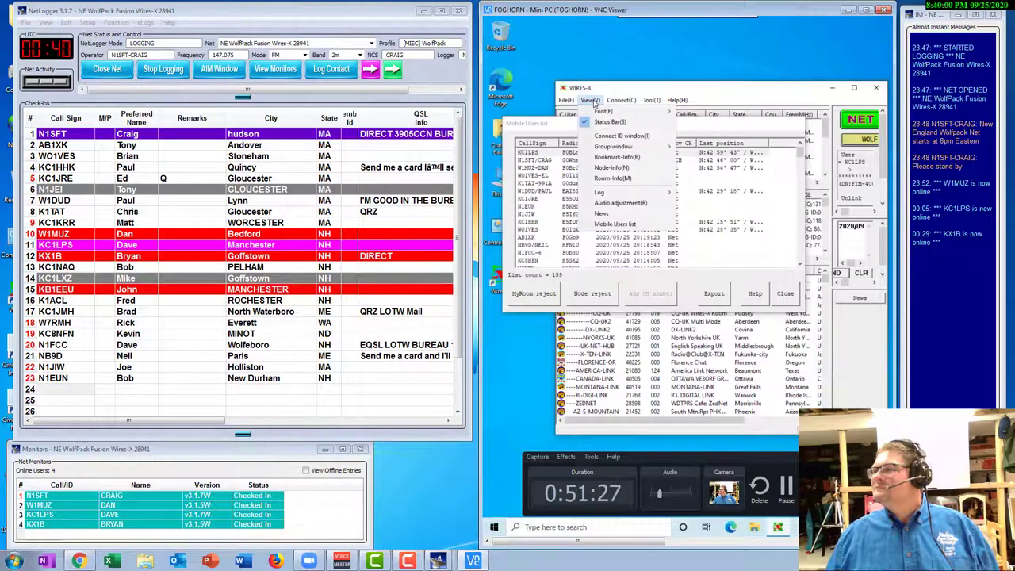
left_click(624, 136)
left_click_drag(691, 24, 587, 38)
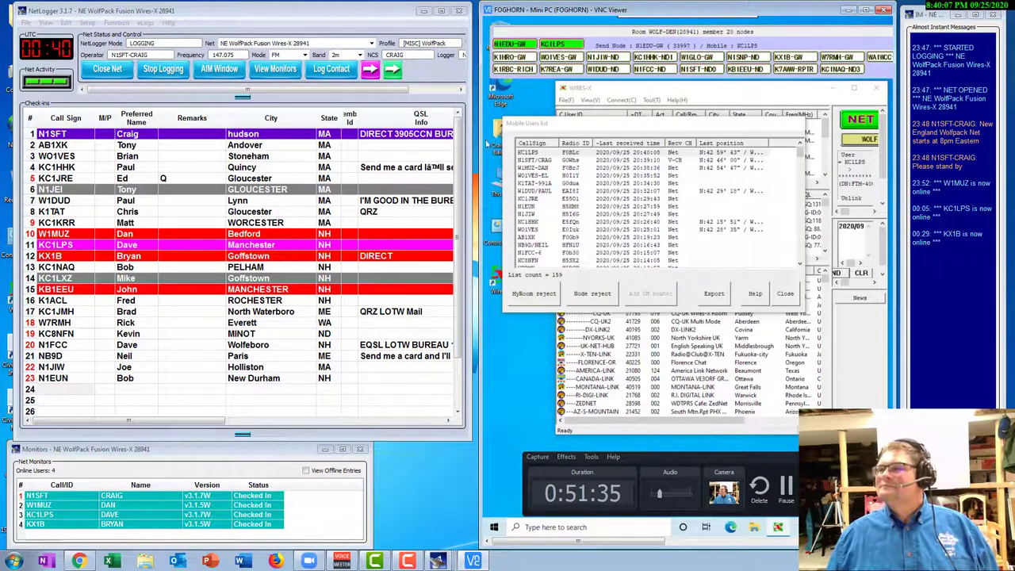
left_click_drag(470, 145, 433, 147)
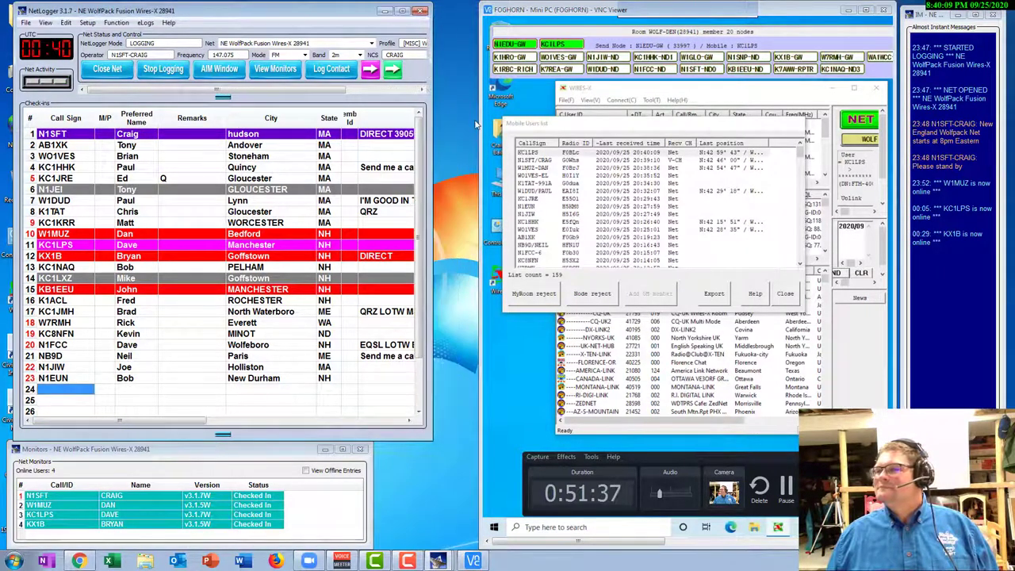
left_click_drag(480, 117, 438, 117)
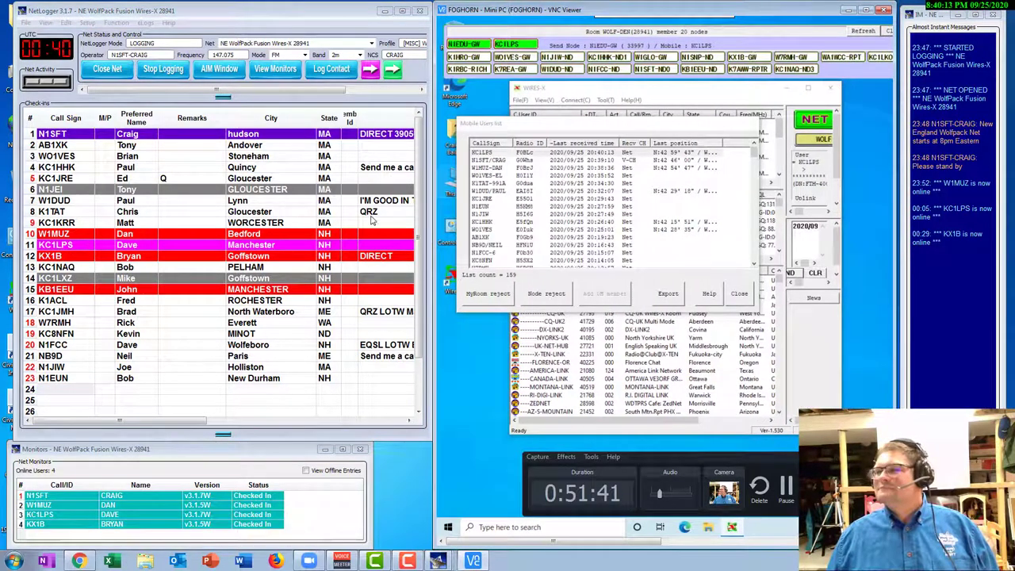
left_click(187, 245)
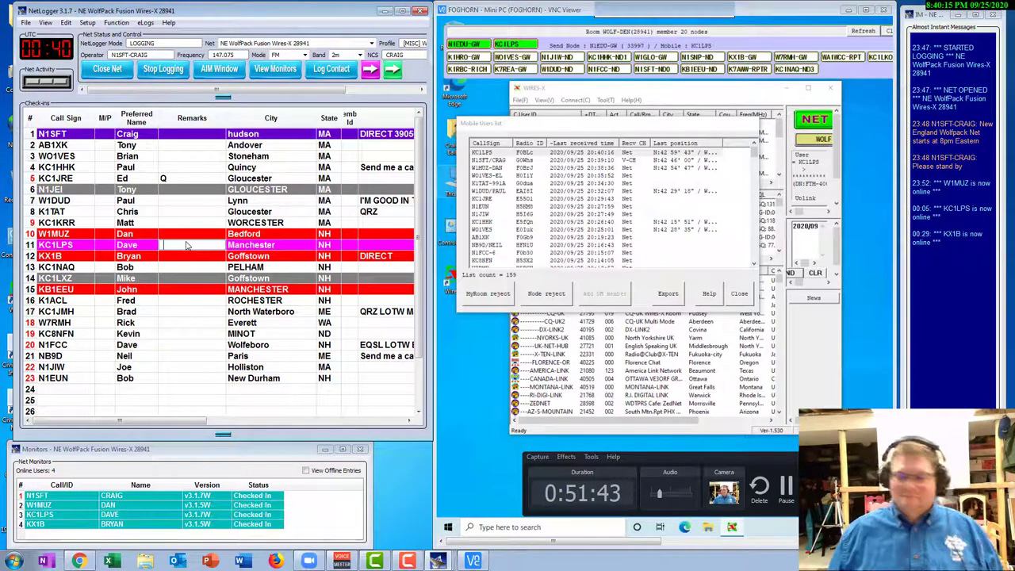
type("q")
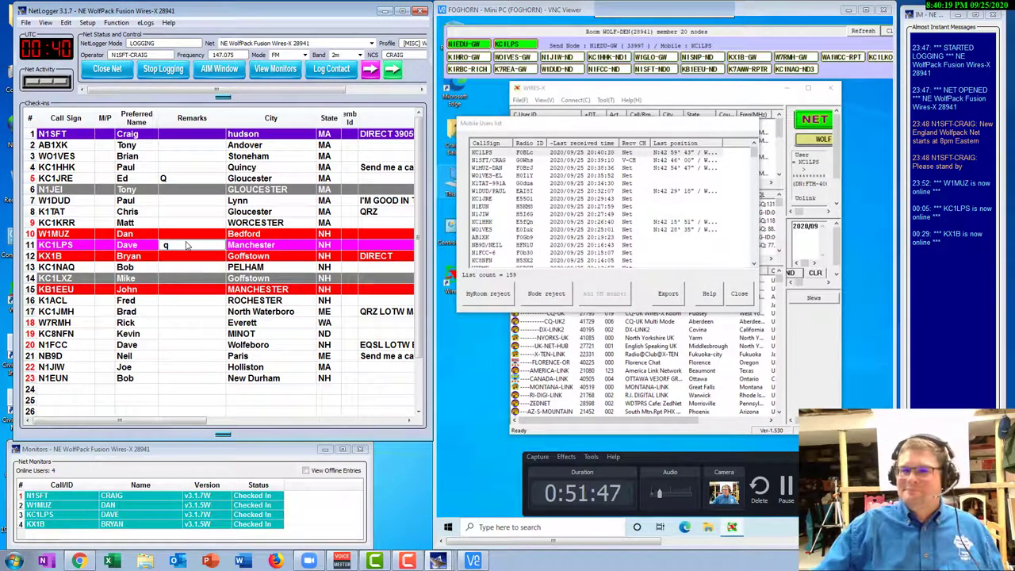
key("Return")
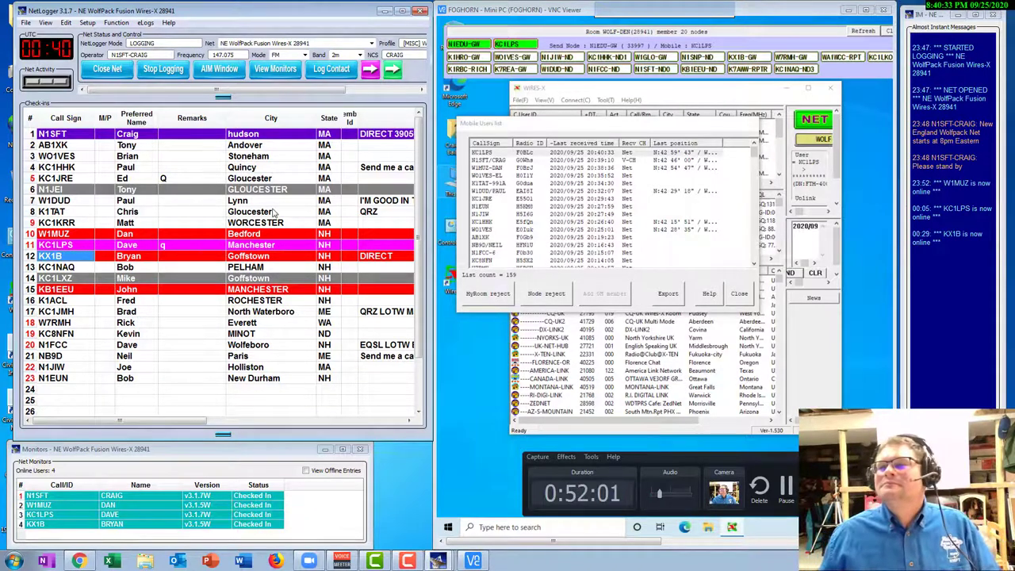
- Set the current-station marker to row 1 and on to check-in 12, and move the Mobile Users list higher on the remote desktop
left_click(32, 135)
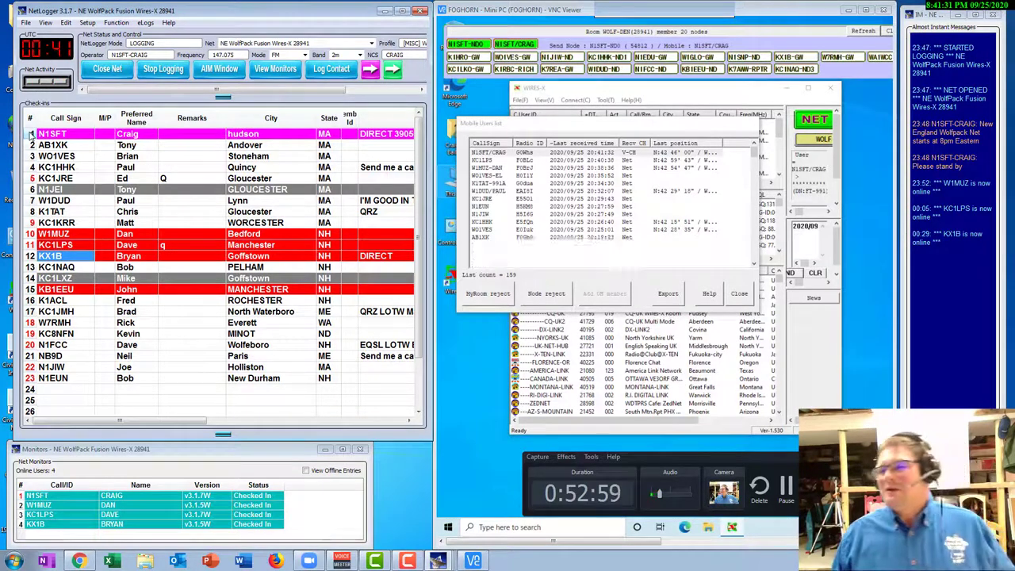
left_click(34, 261)
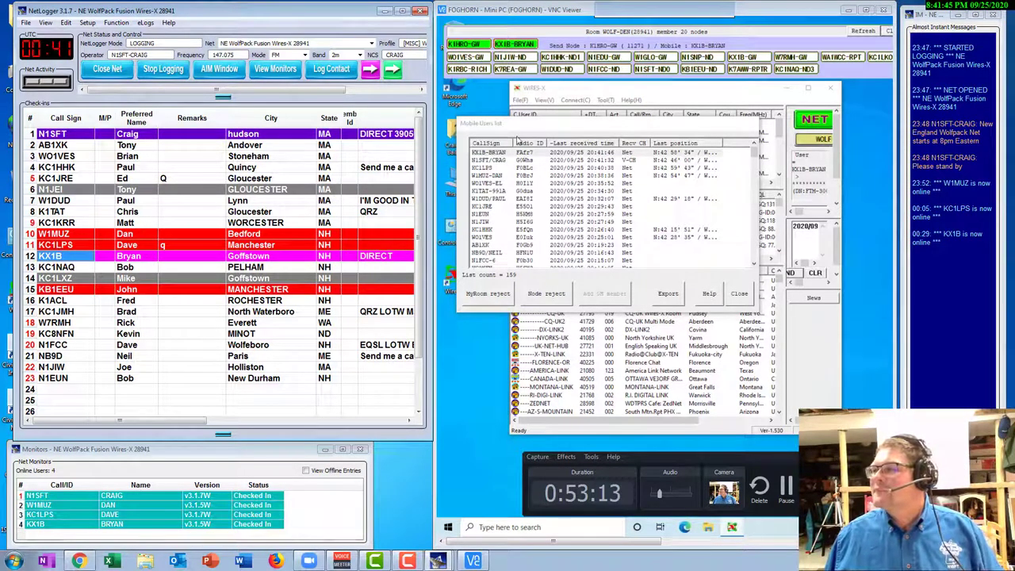
left_click_drag(511, 125, 500, 96)
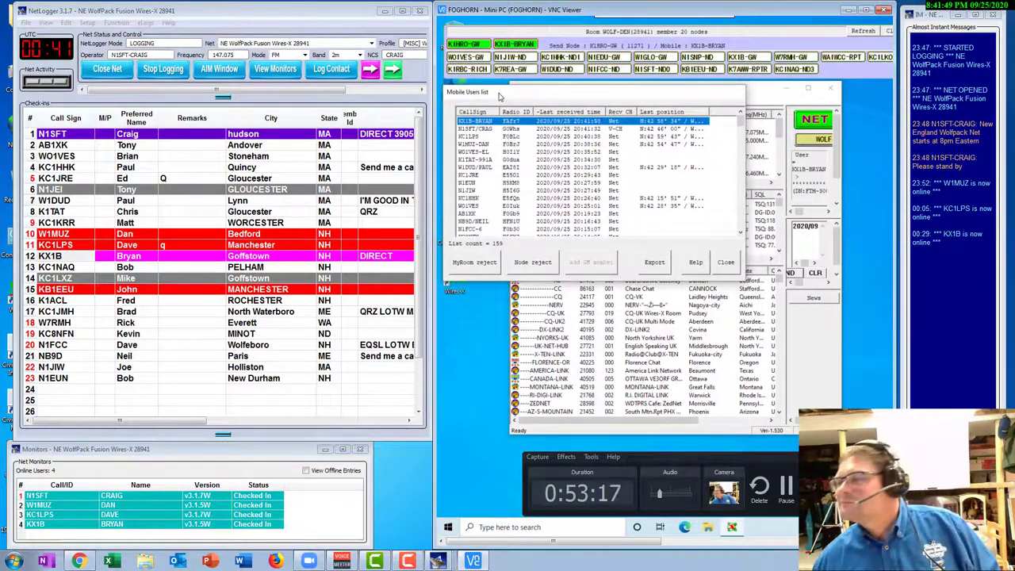
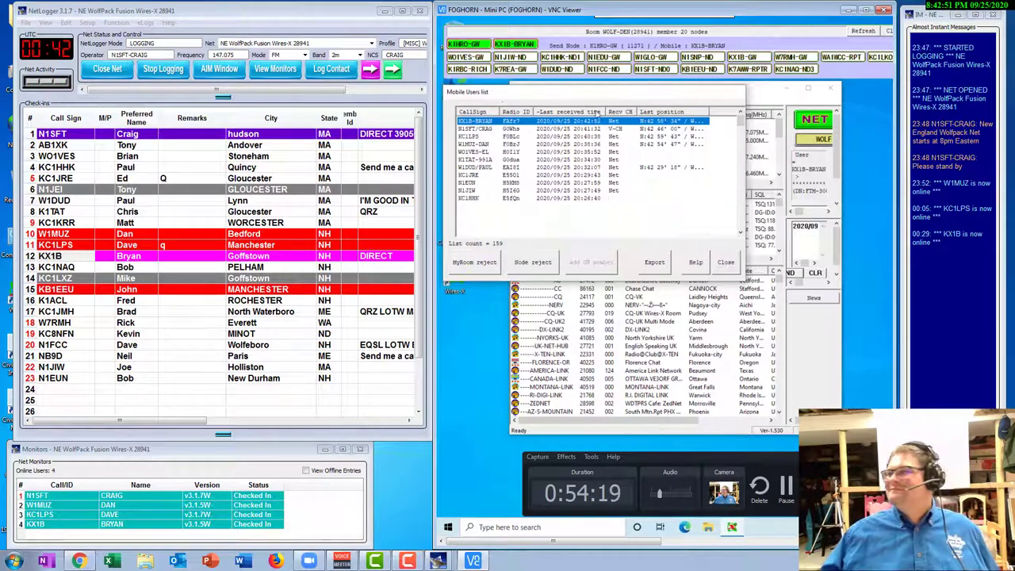
- Resize the VNC viewer to a narrower width that leaves a gap before the instant-message window, and shift it slightly
left_click_drag(893, 108, 971, 106)
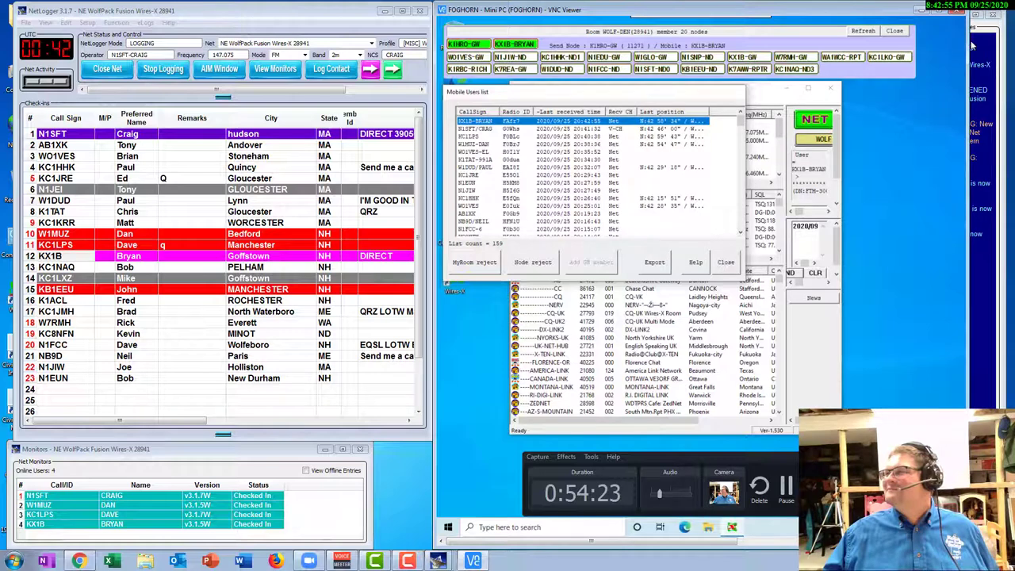
left_click_drag(972, 50, 917, 47)
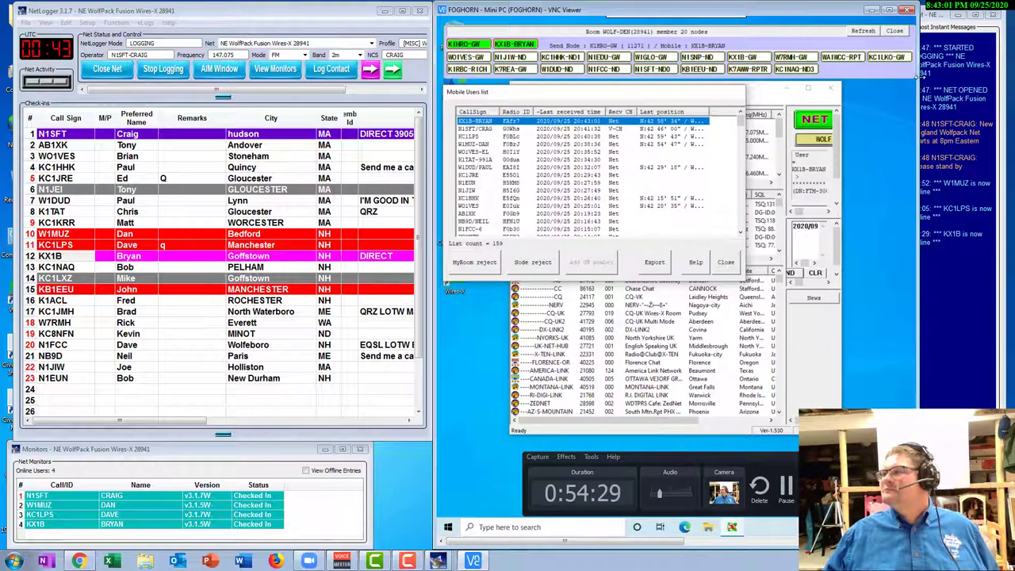
left_click_drag(919, 77, 847, 84)
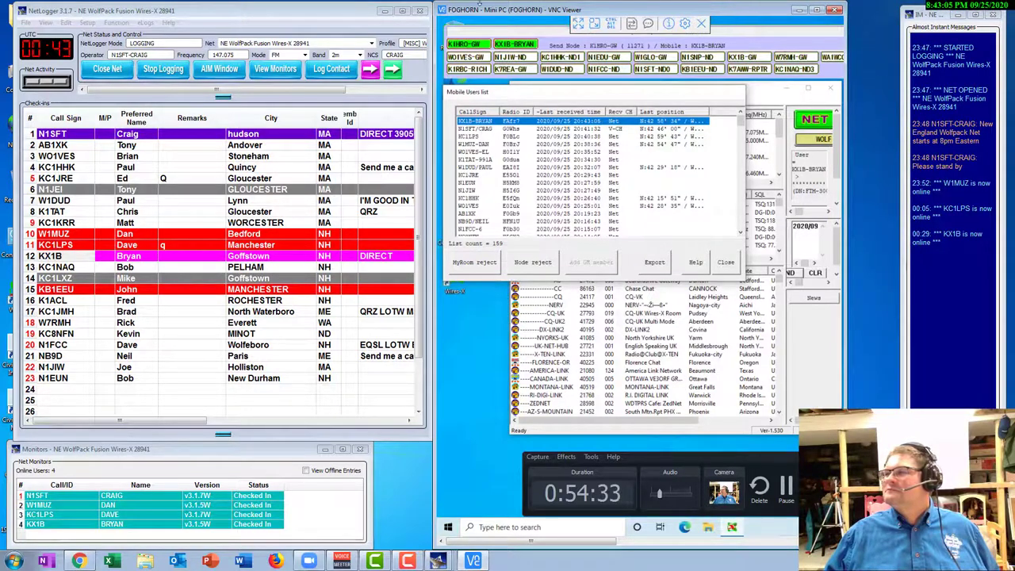
left_click_drag(480, 11, 485, 11)
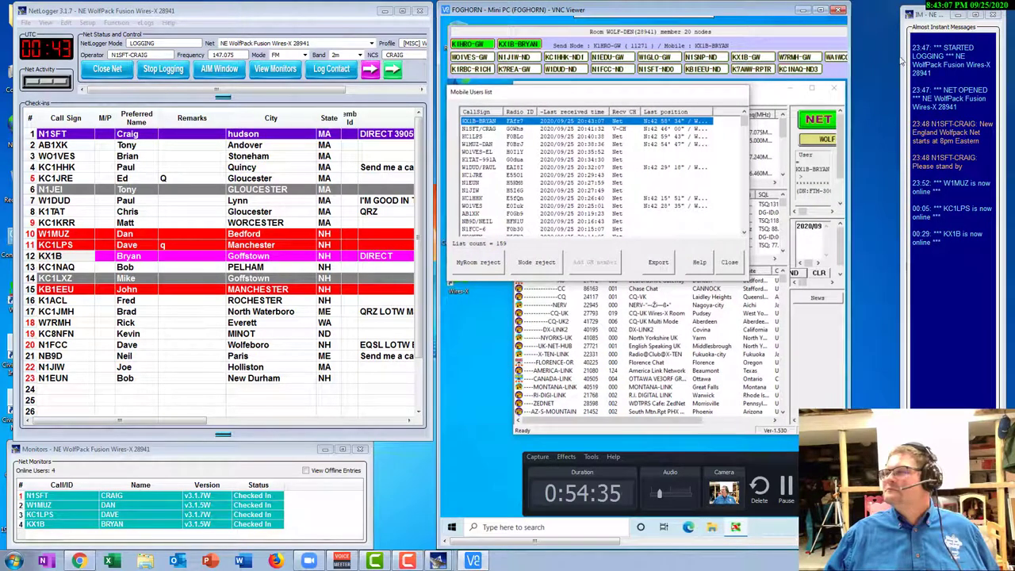
- Widen the instant-message window into the gap beside the VNC viewer, and raise and shorten it to expose its message entry field
left_click_drag(887, 56, 843, 57)
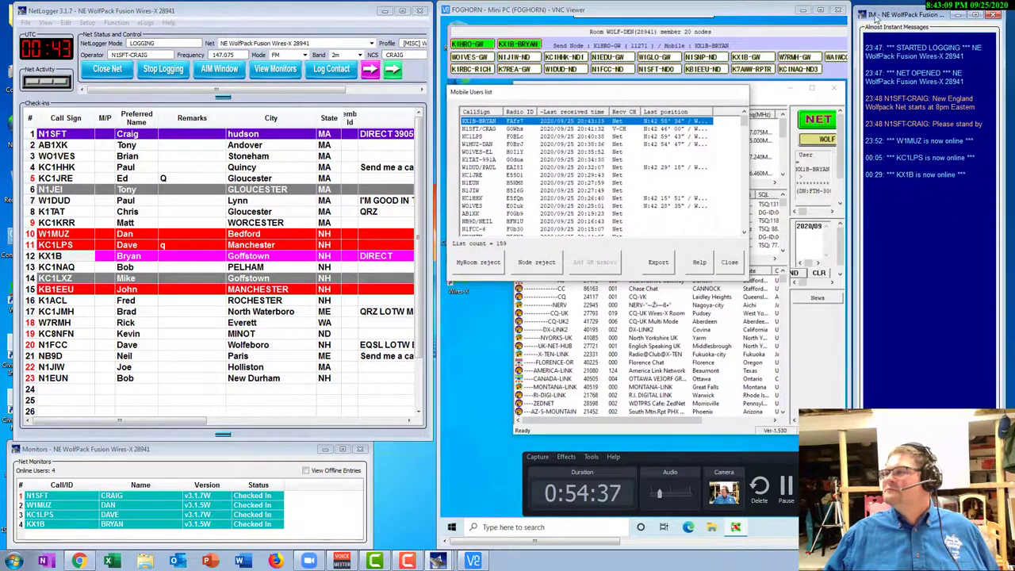
left_click_drag(879, 4, 879, 0)
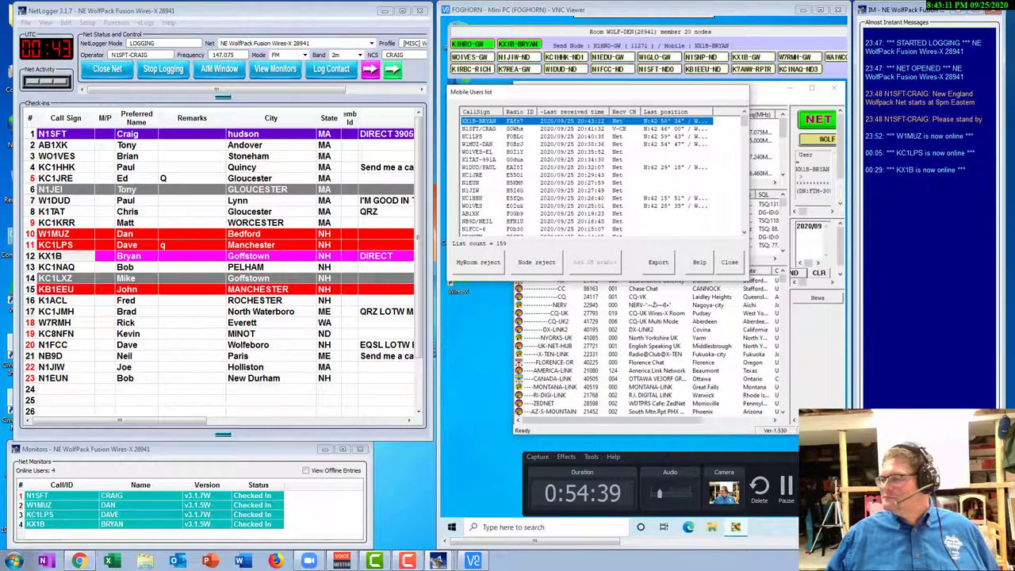
left_click_drag(928, 420, 928, 274)
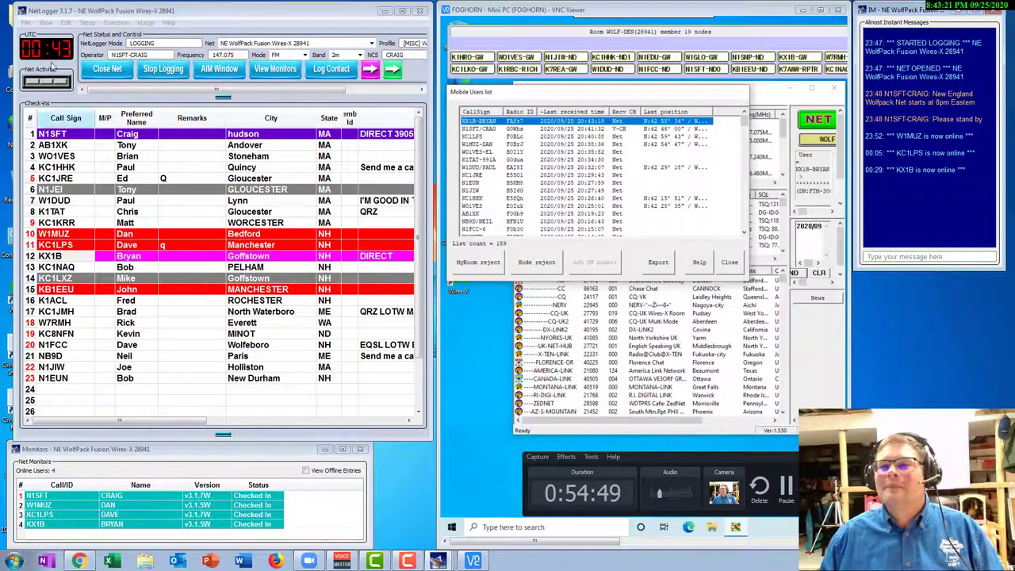
- Move the current-station marker from net control in row 1 to check-in 13 and back to row 1
left_click(30, 135)
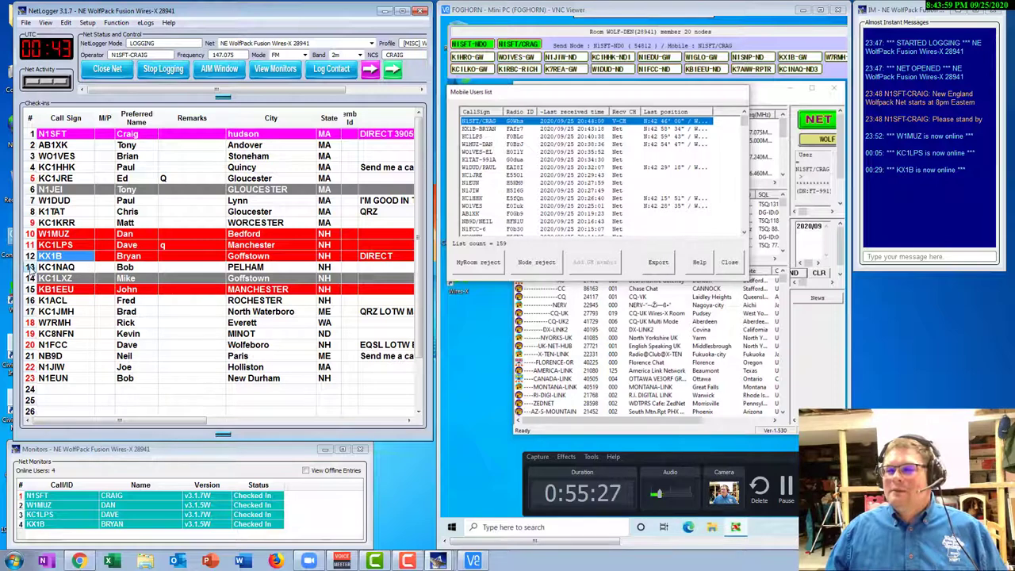
left_click(31, 270)
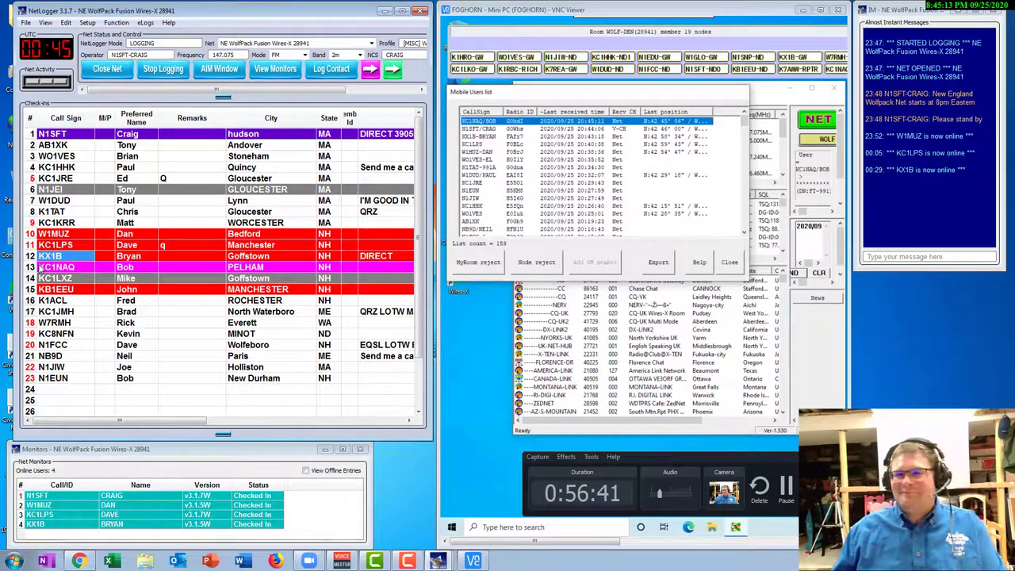
left_click(35, 135)
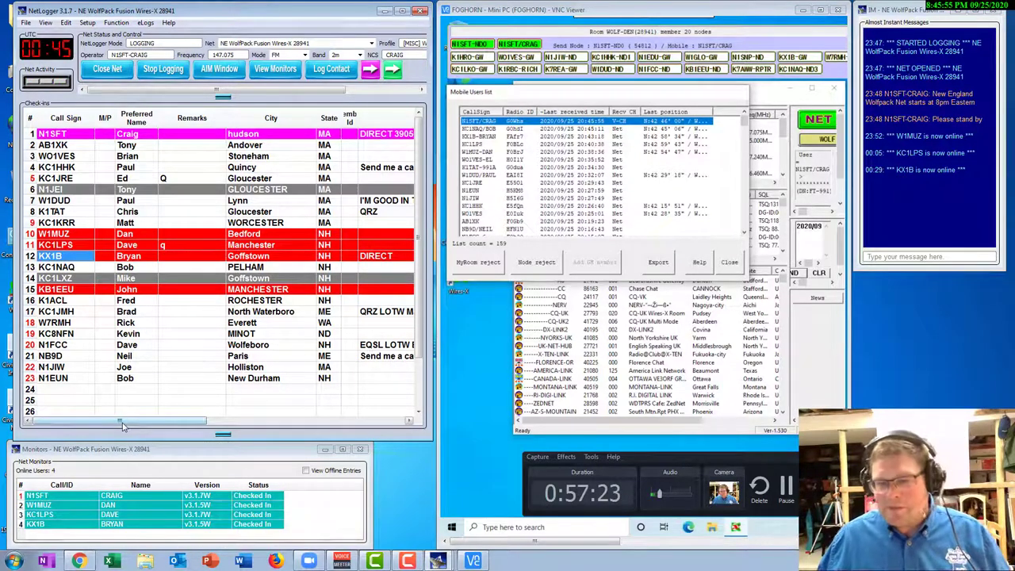
left_click(65, 389)
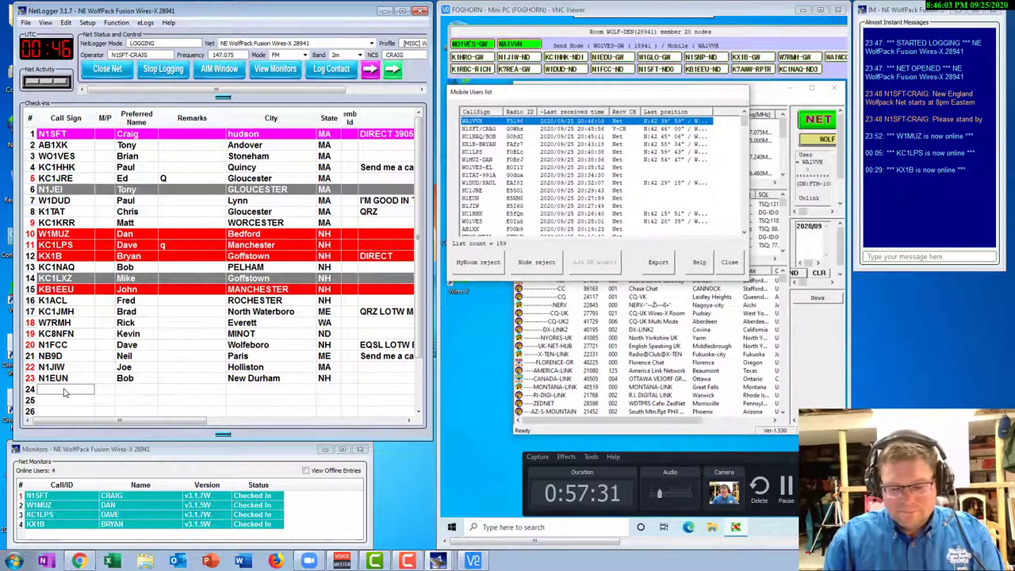
type("W")
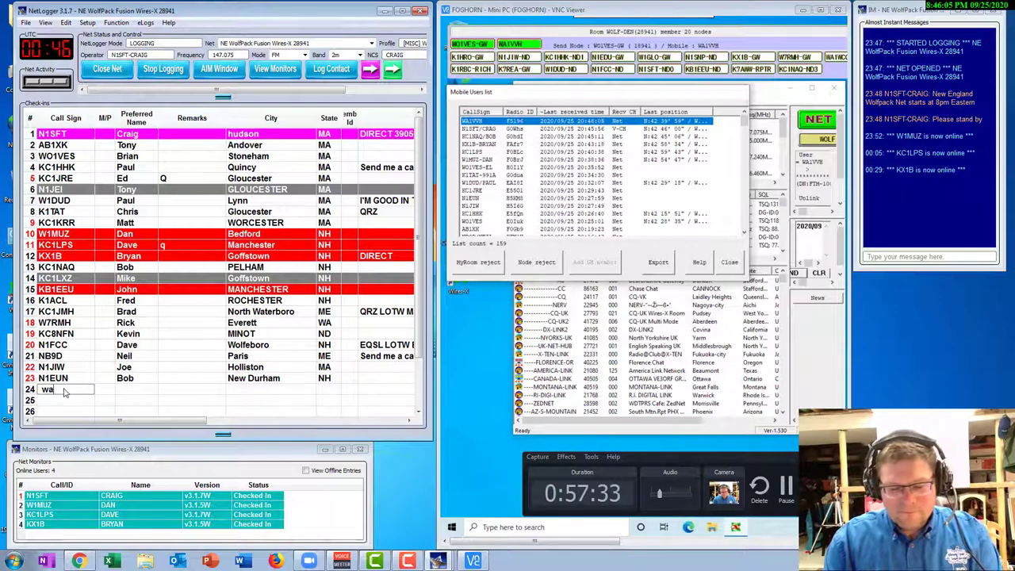
type("v")
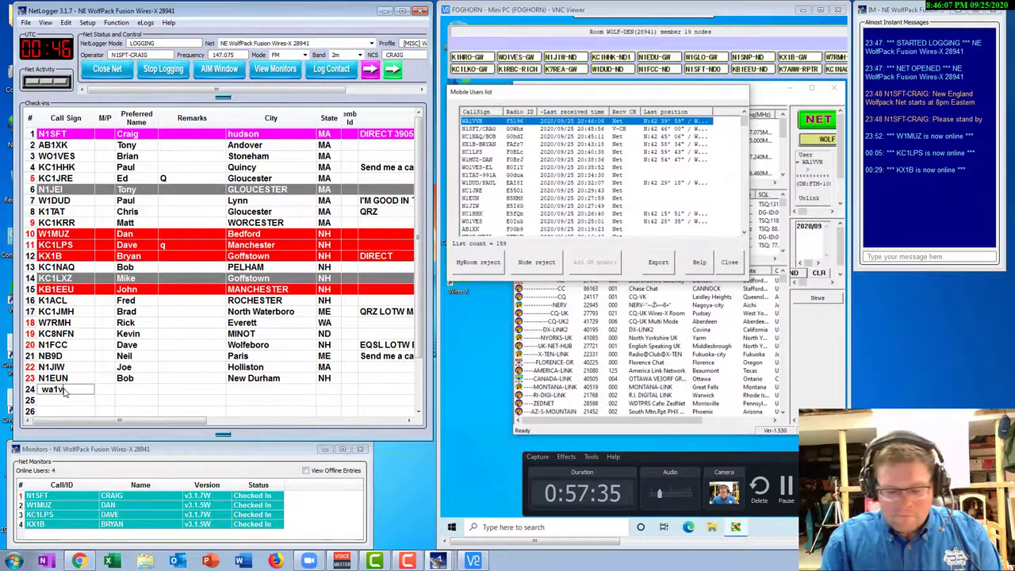
type("vh")
key("Return")
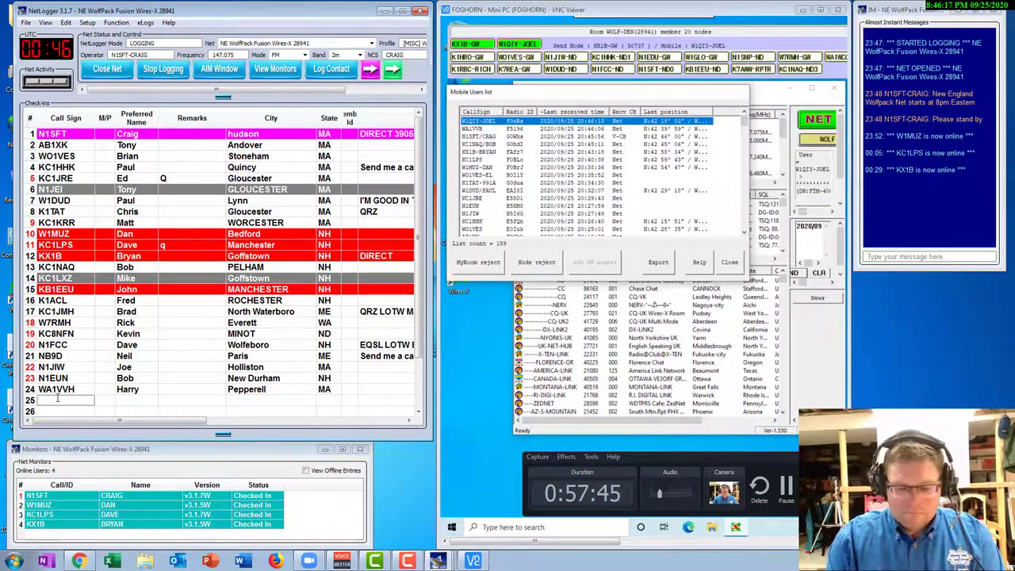
- Log call sign W1QIY as a new check-in in row 25, and lengthen the check-in list to expose more empty rows
type("w1djy")
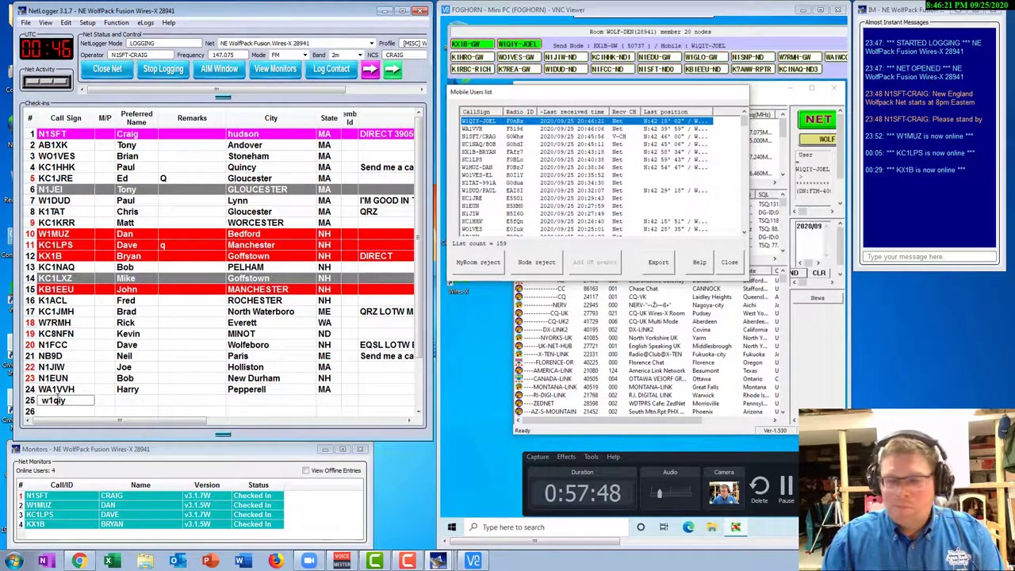
key("Return")
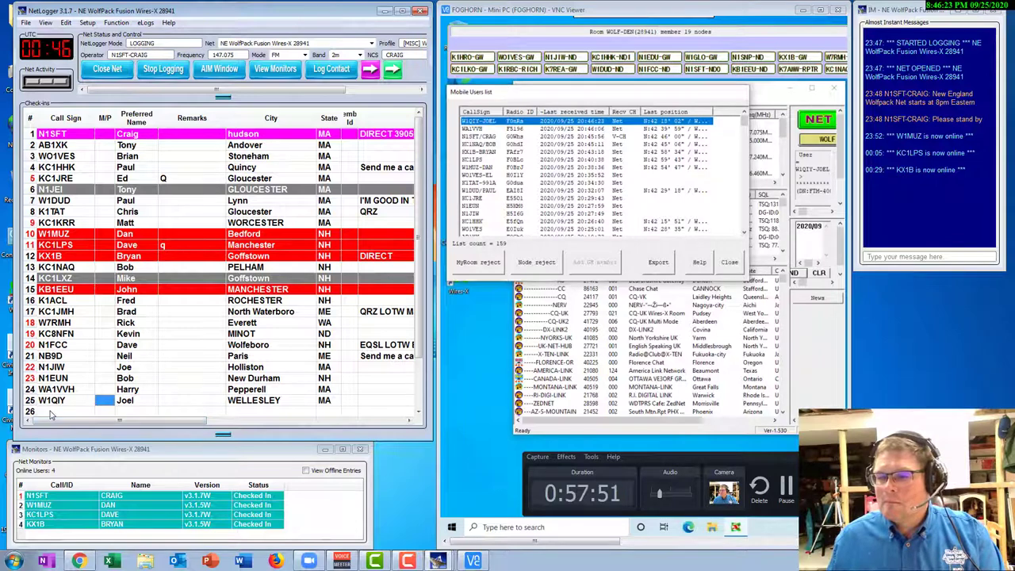
left_click(56, 411)
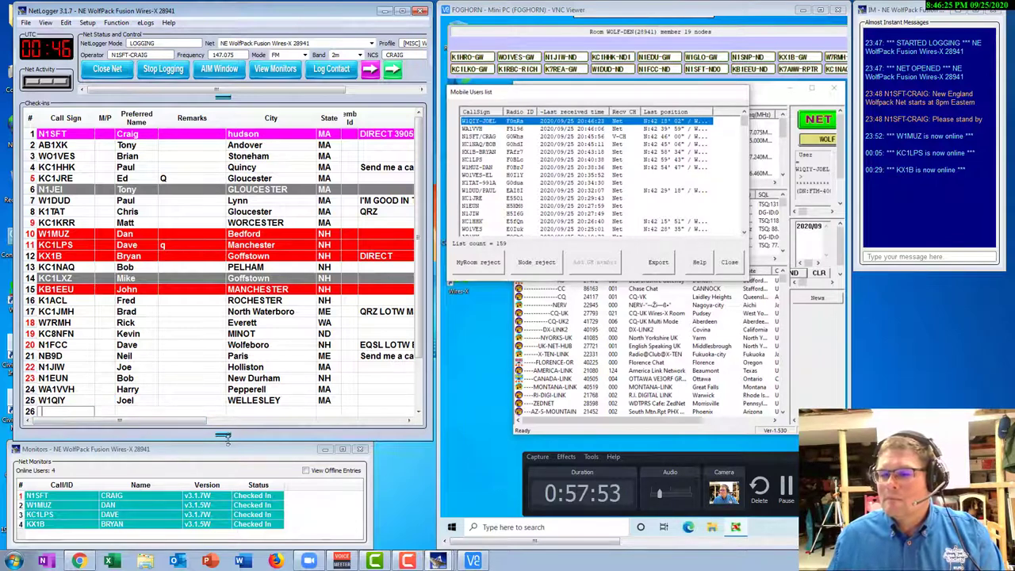
left_click_drag(223, 436, 225, 463)
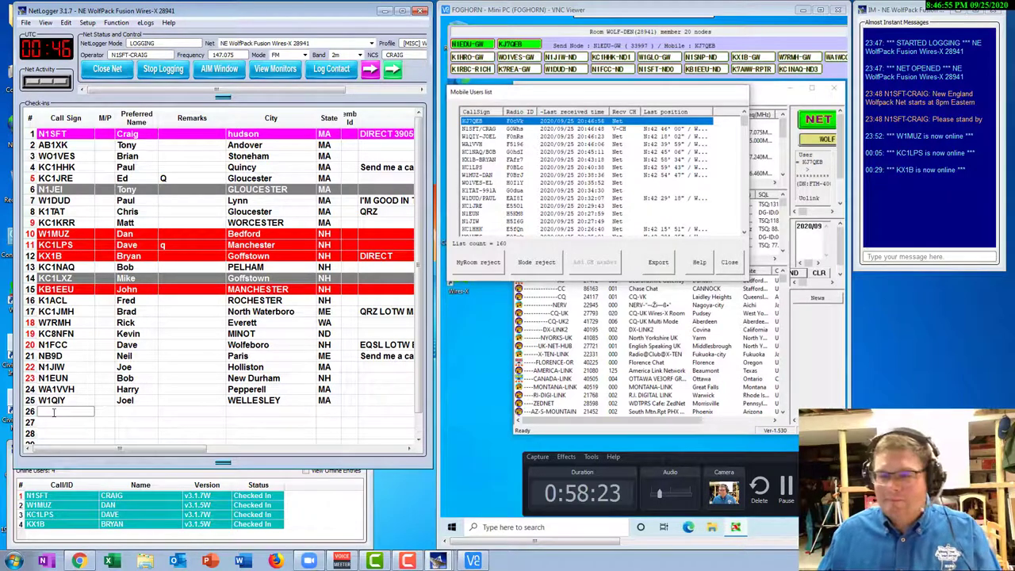
type("j")
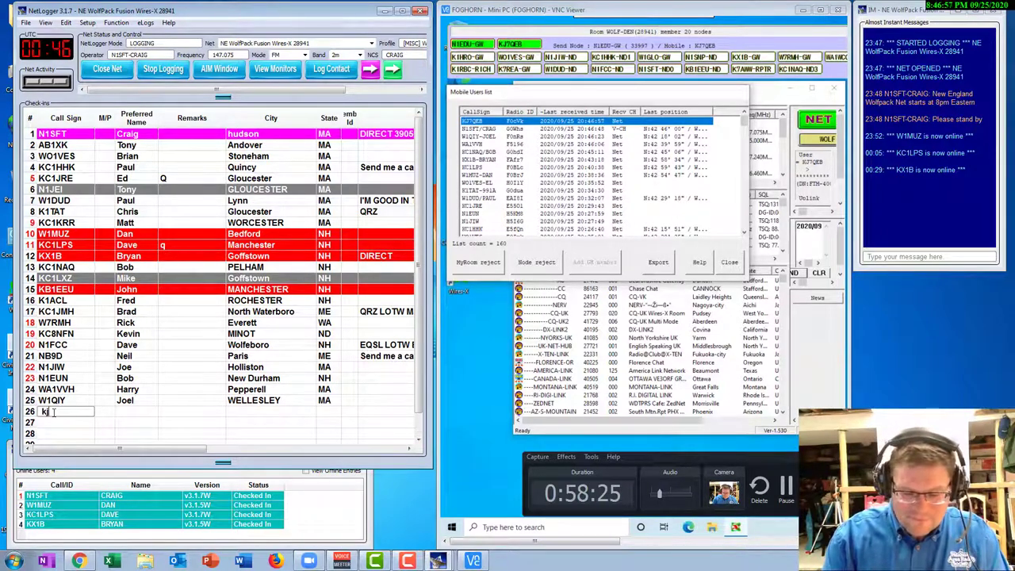
type("7qeb")
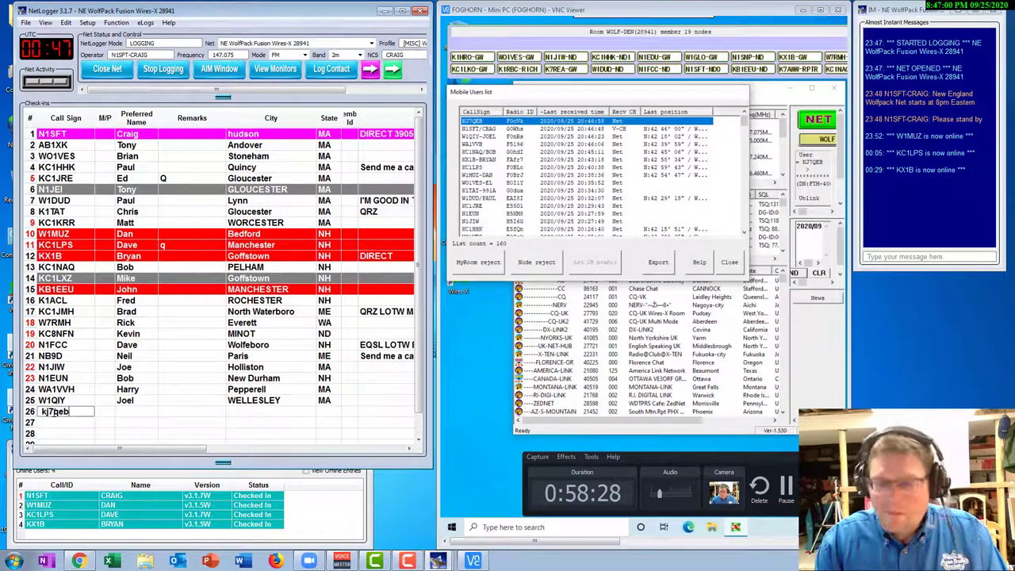
key("Tab")
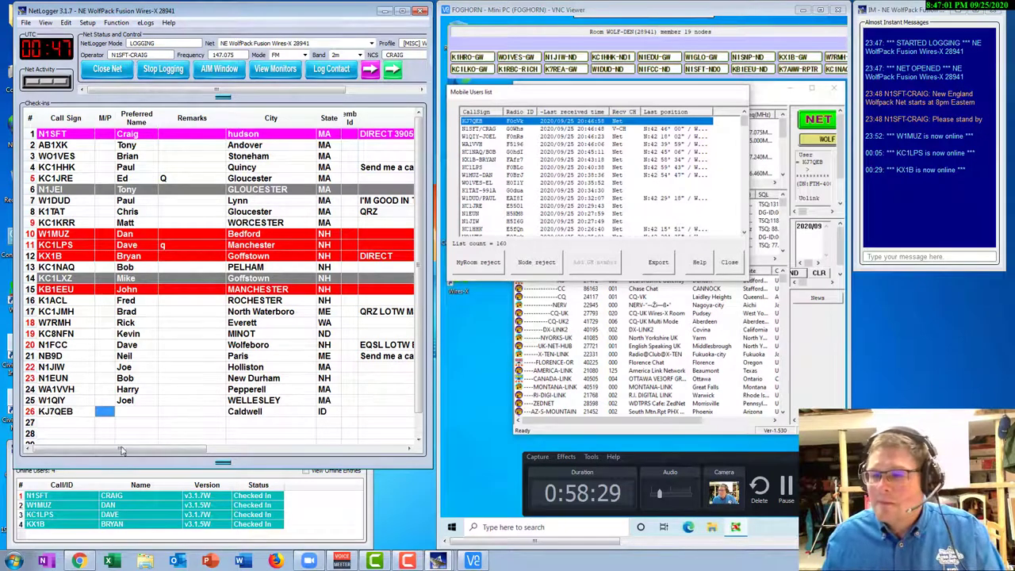
left_click(127, 413)
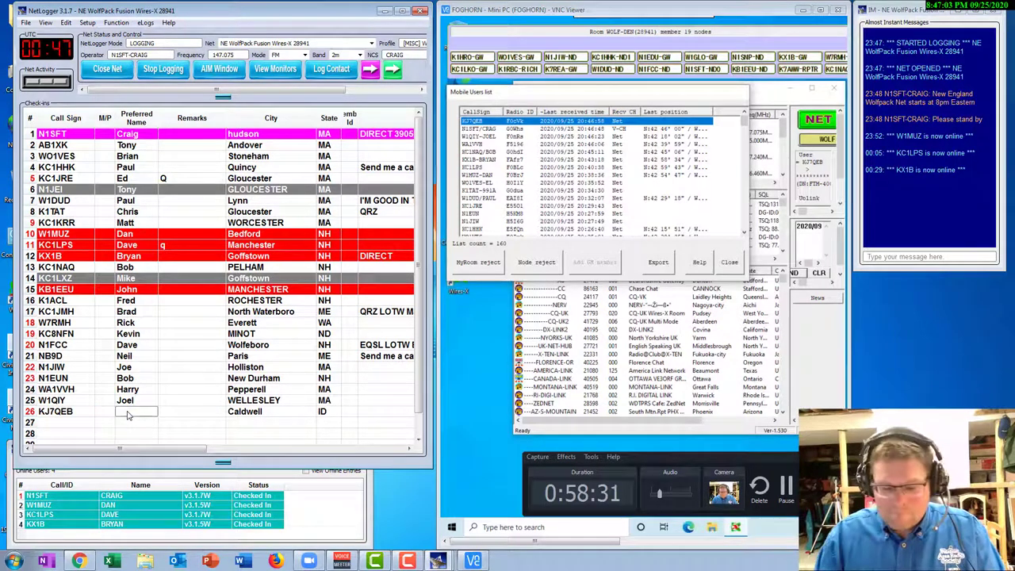
type("Nick")
key("Return")
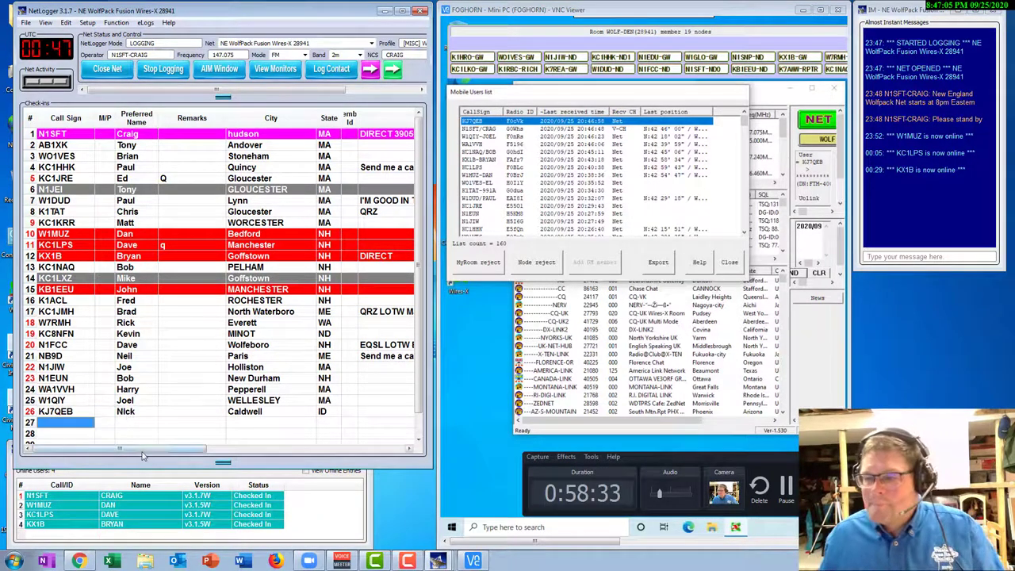
left_click_drag(145, 449, 119, 458)
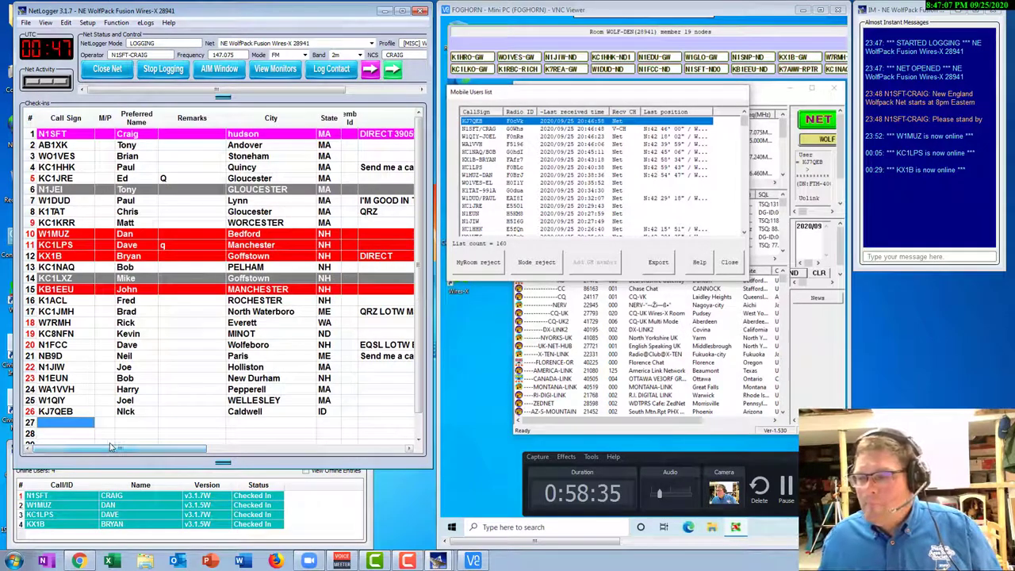
- Ready row 27 for the next call sign, and nudge the Mobile Users list slightly upward on the remote desktop
left_click(68, 425)
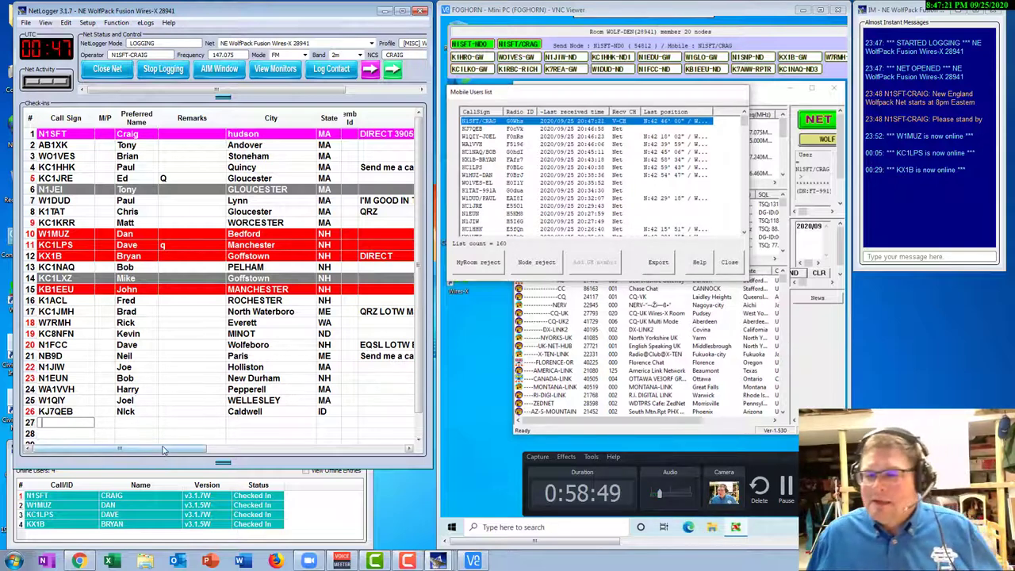
left_click(53, 425)
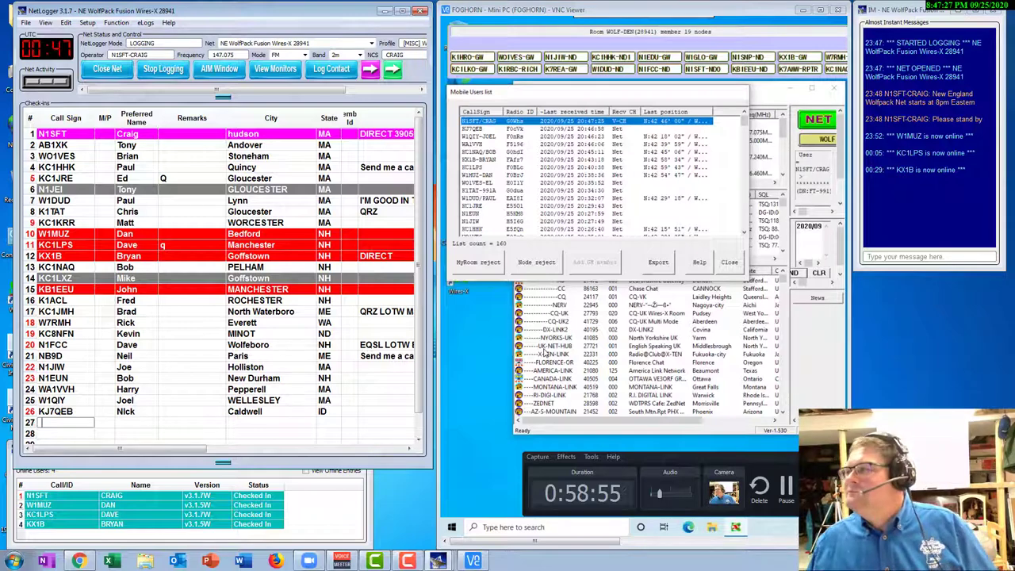
mouse_move(480, 84)
left_mouse_down()
mouse_move(476, 94)
mouse_move(485, 93)
left_mouse_up()
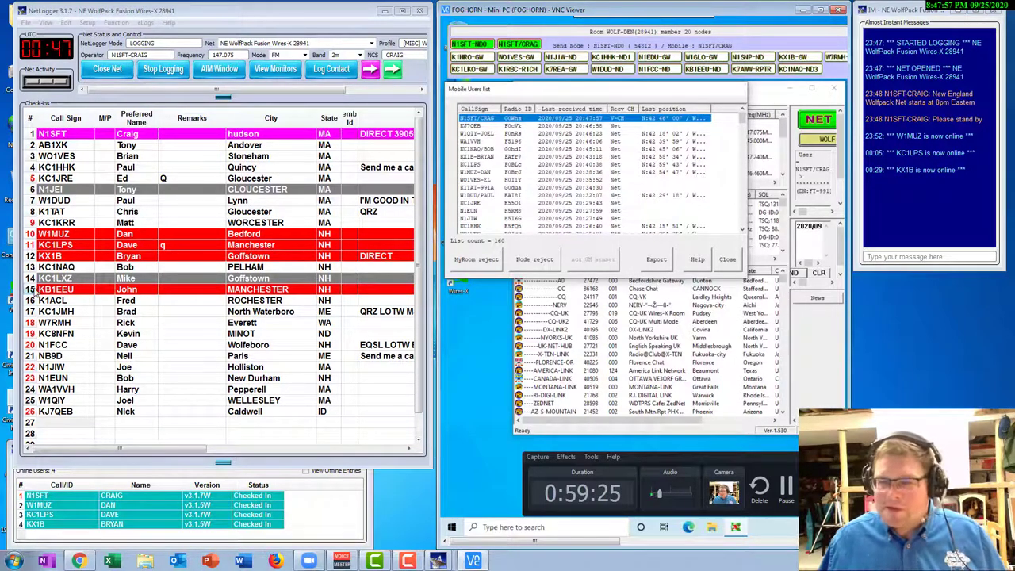
- Move the current-station marker to check-in 15, back to row 1, on to check-in 16, and back to row 1
double_click(31, 289)
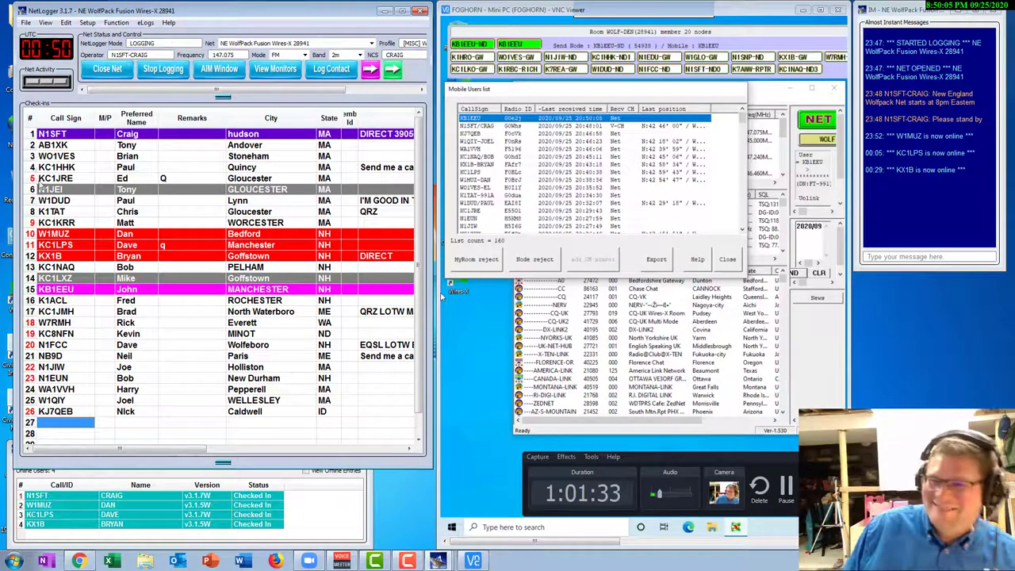
left_click(34, 137)
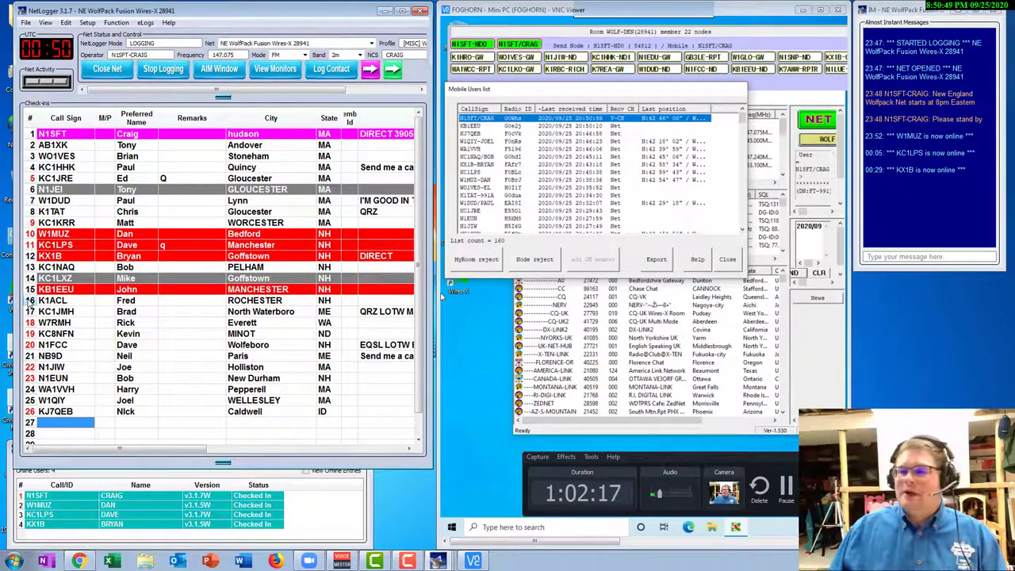
left_click(29, 301)
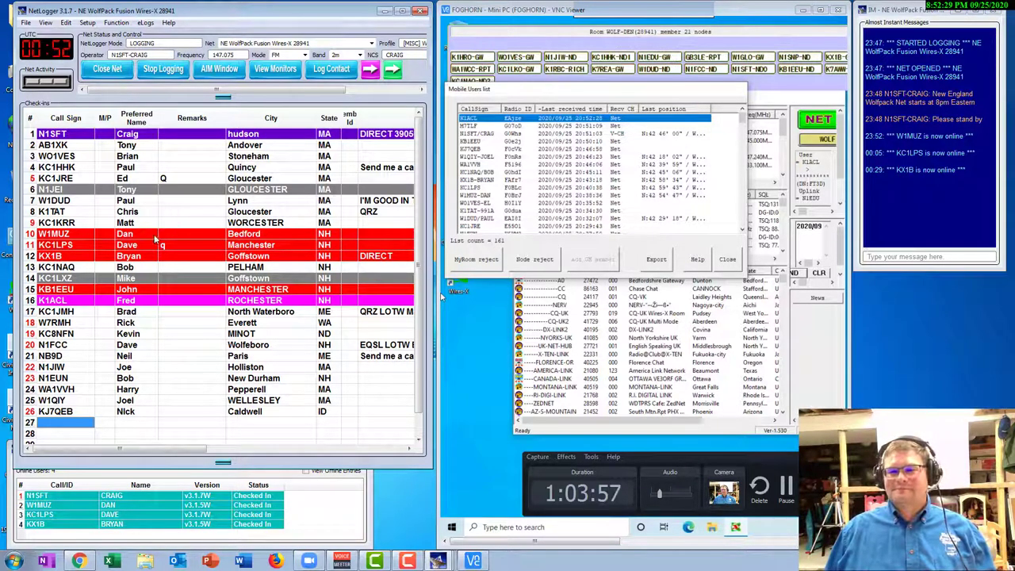
left_click(32, 135)
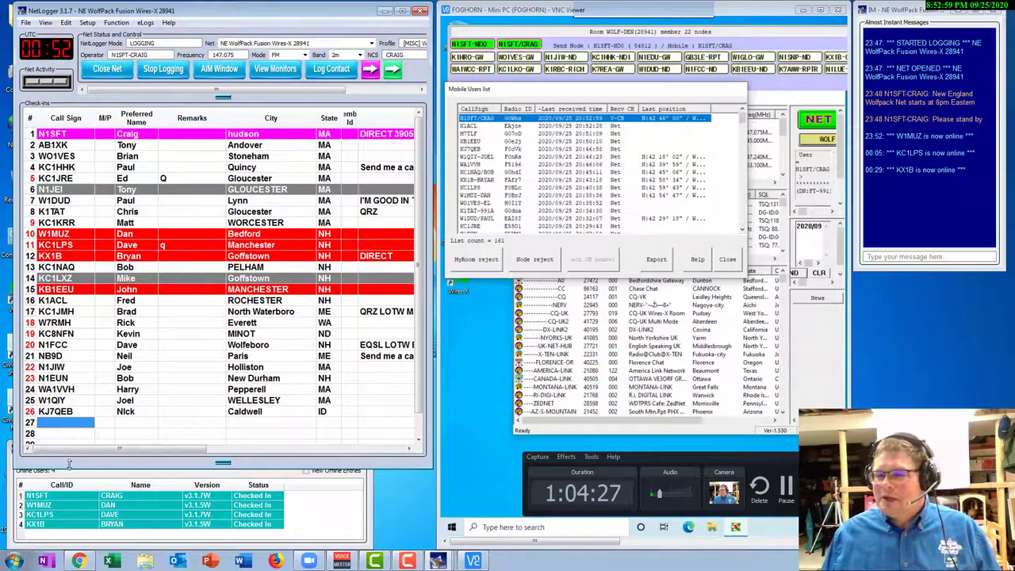
- Log call sign M7TLF as a new check-in in row 27, and mark check-in 17 as the current station
left_click(59, 424)
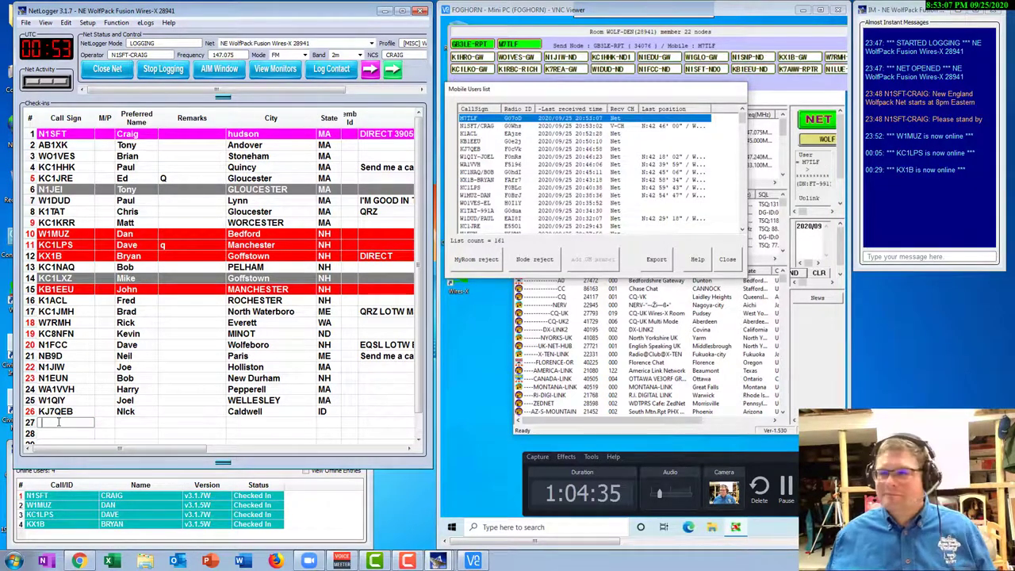
type("m7")
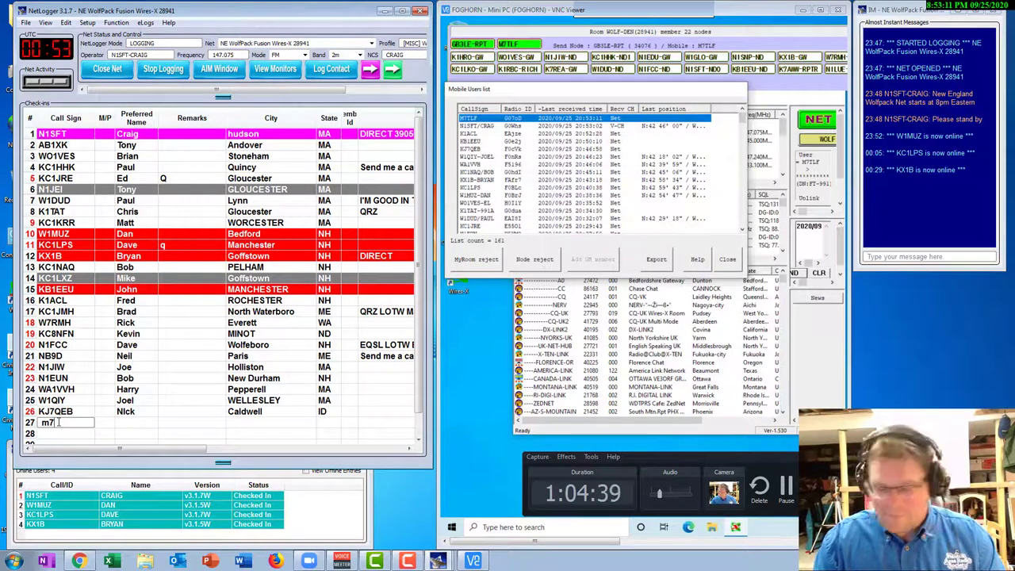
type("tlf")
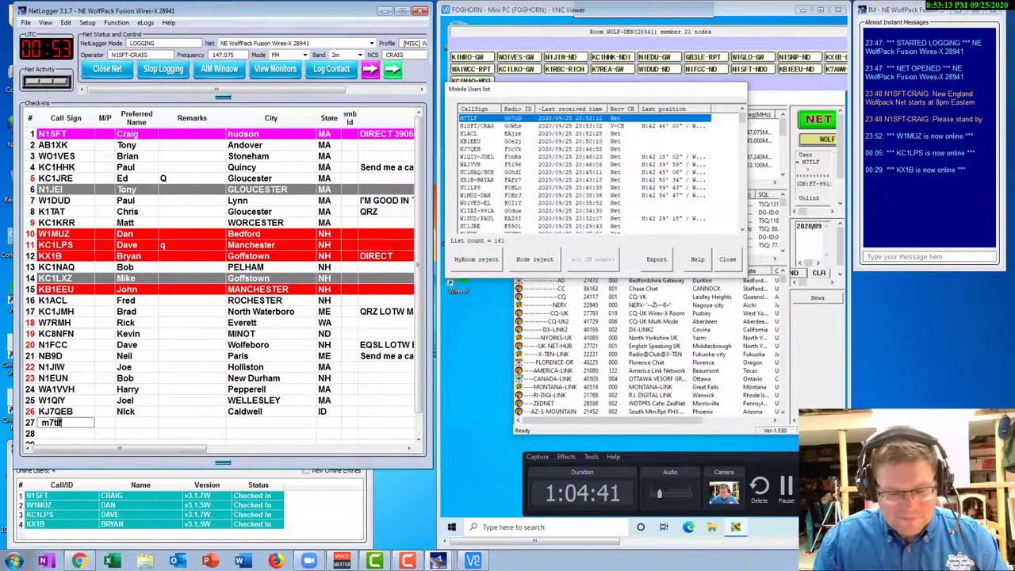
key("Return")
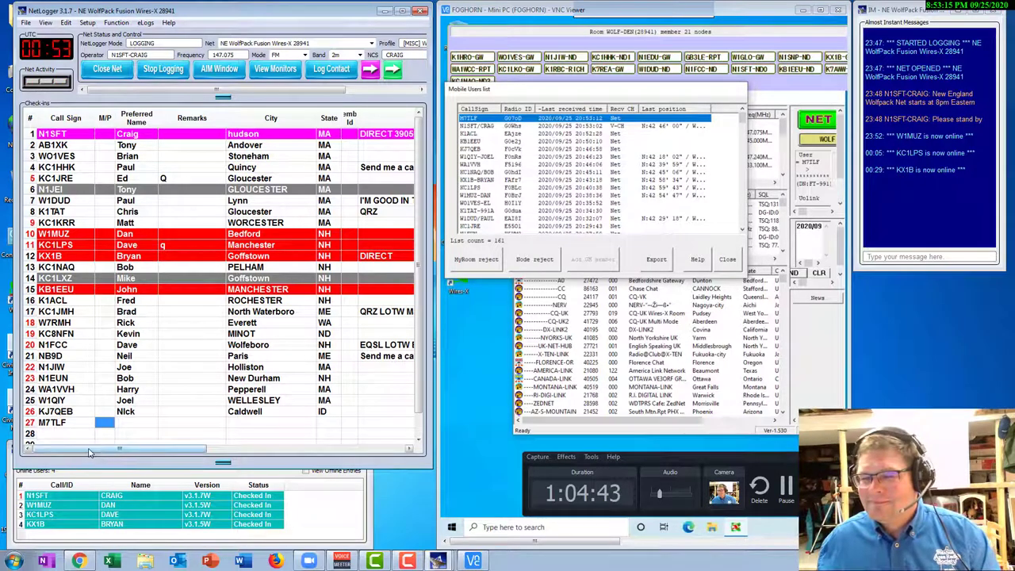
mouse_move(87, 452)
left_mouse_down()
mouse_move(148, 453)
mouse_move(73, 446)
left_mouse_up()
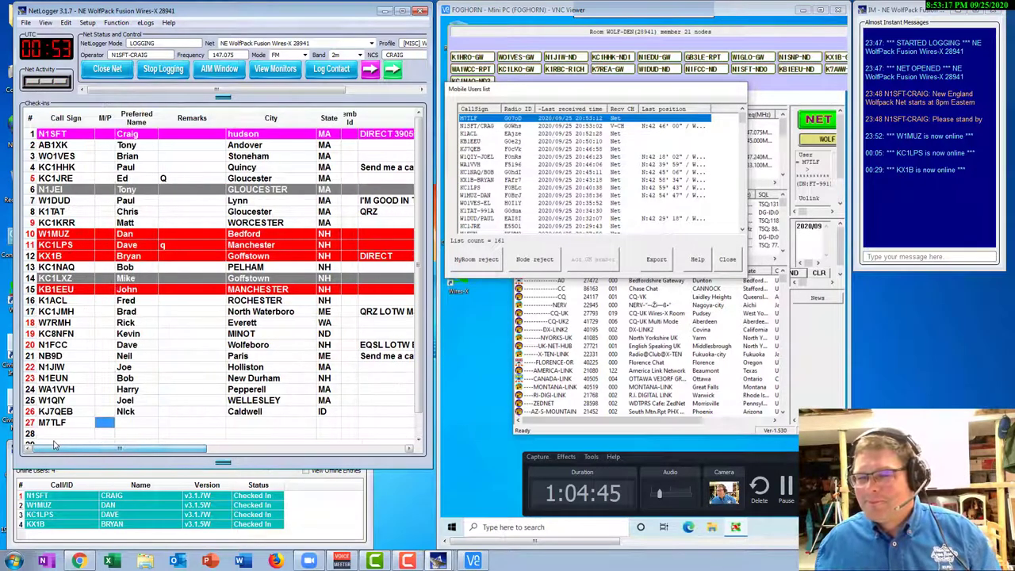
left_click(55, 436)
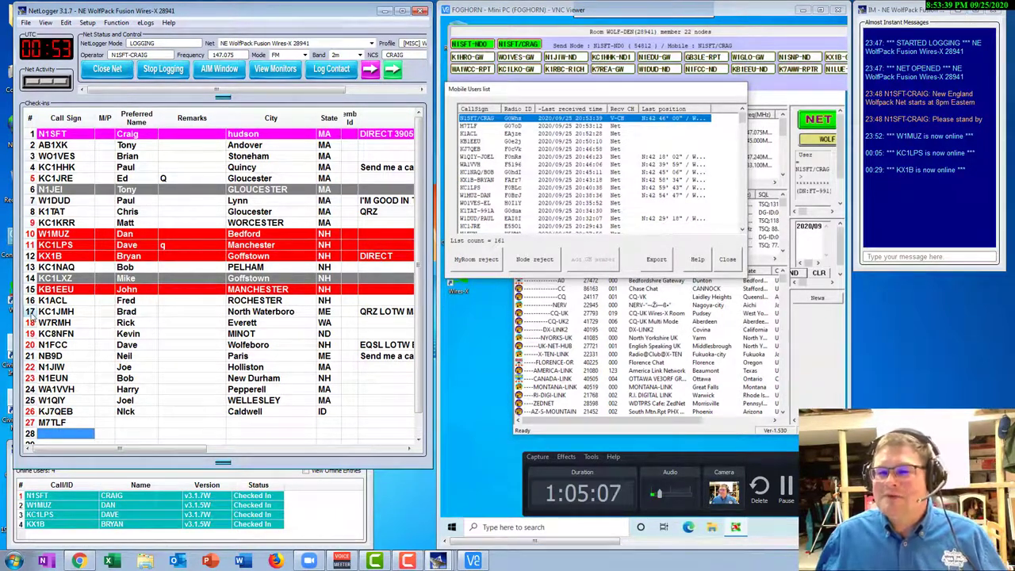
left_click(33, 312)
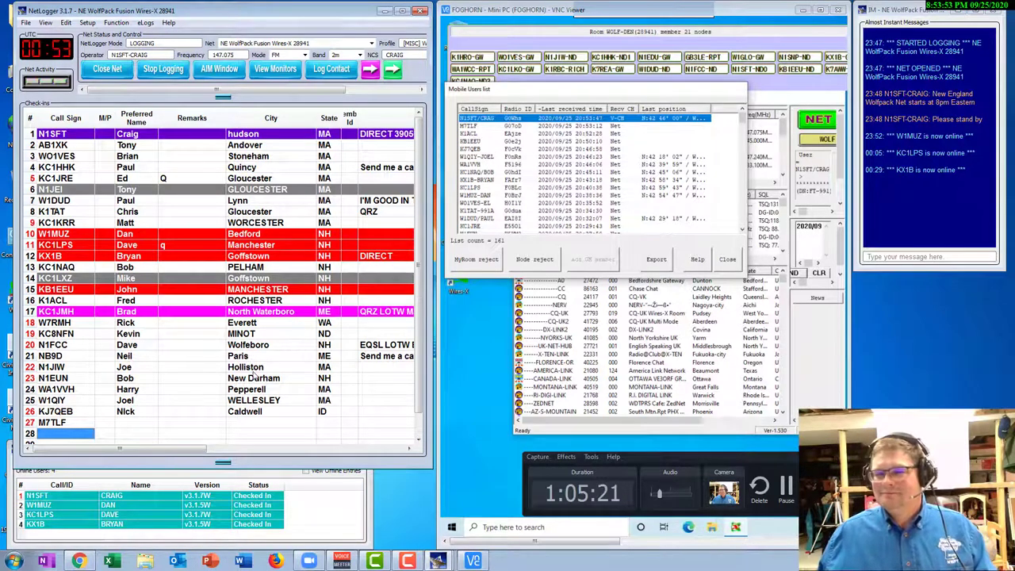
- Switch to Chrome, open the QRZ site in a new tab, and place the browser beside the check-in list
left_click(79, 560)
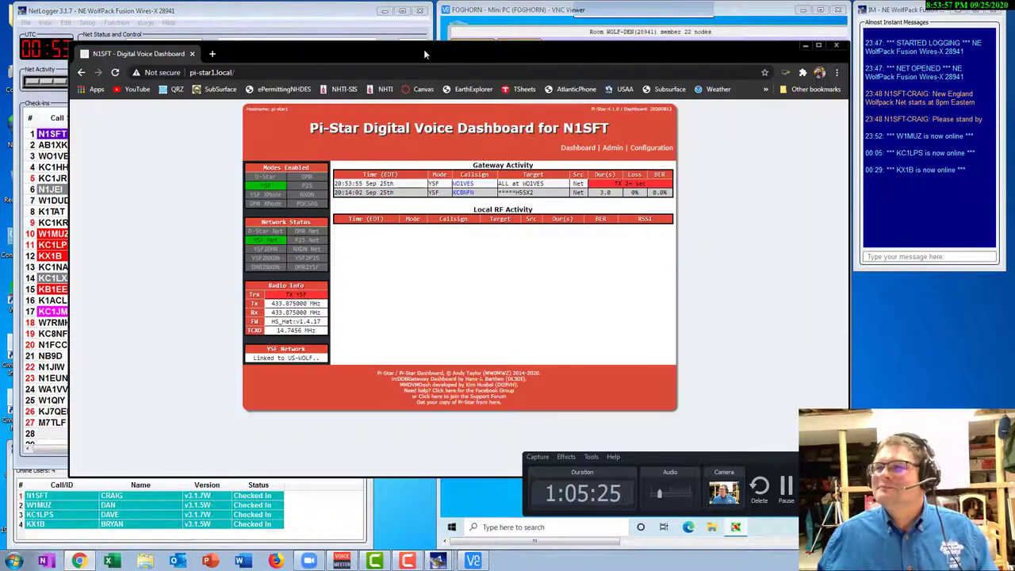
left_click(212, 55)
left_click(173, 89)
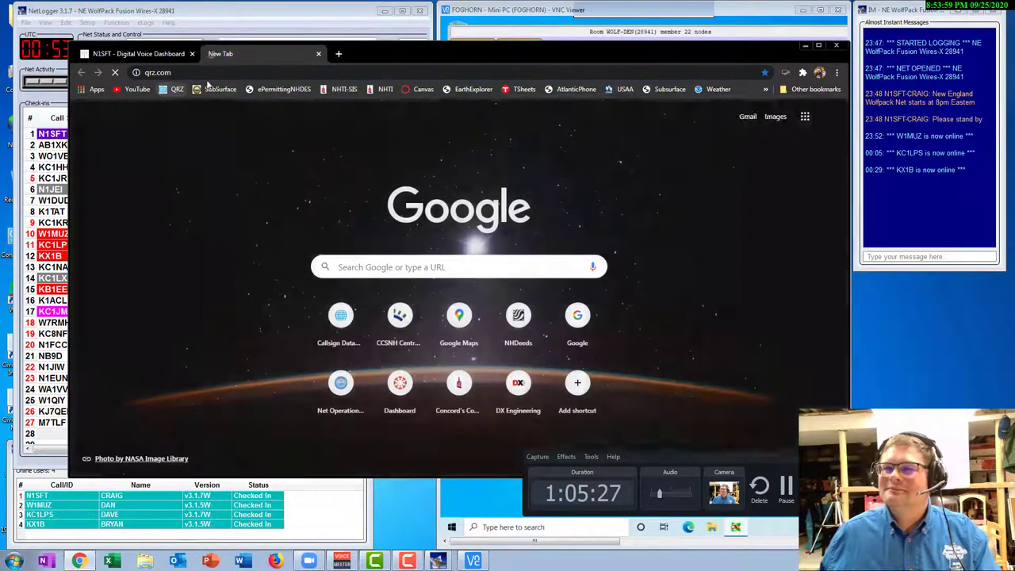
left_click_drag(70, 238, 406, 238)
left_click(419, 173)
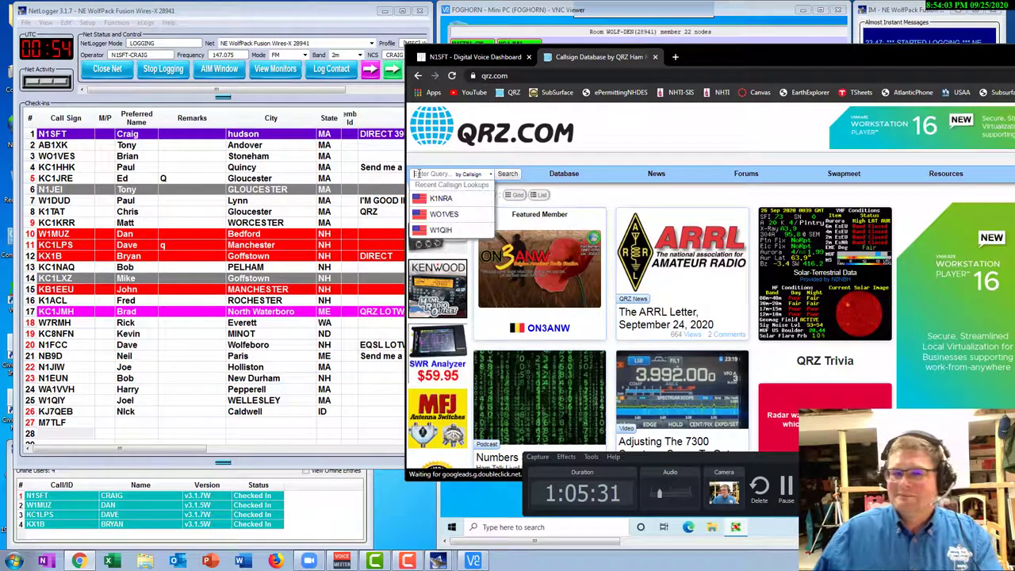
type("m7t")
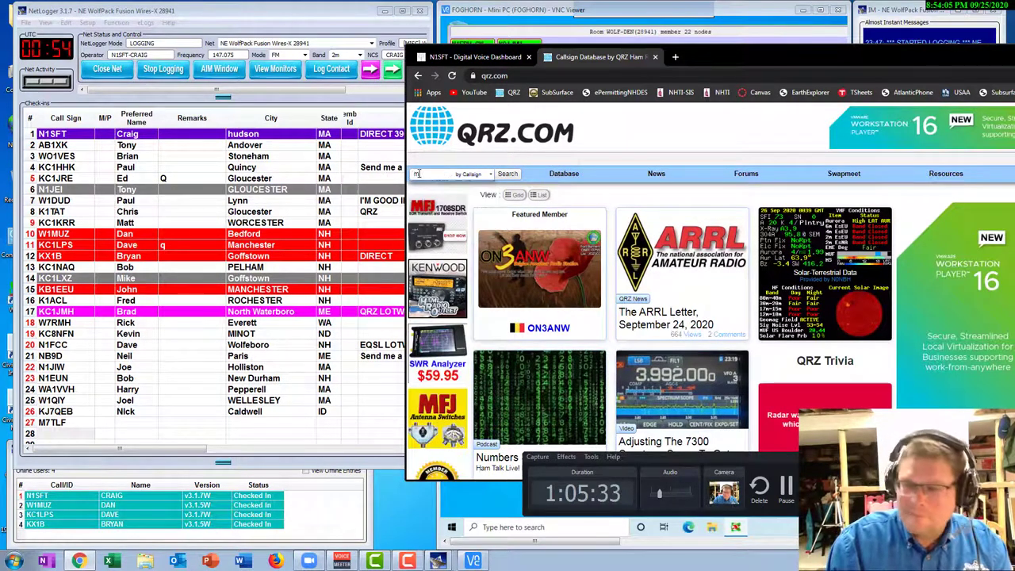
type("fl")
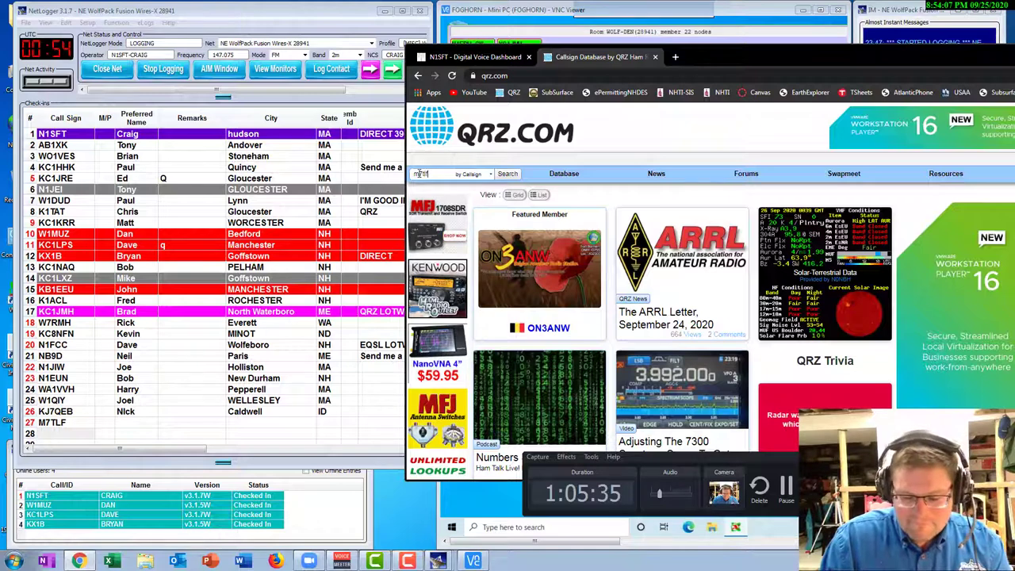
key("Return")
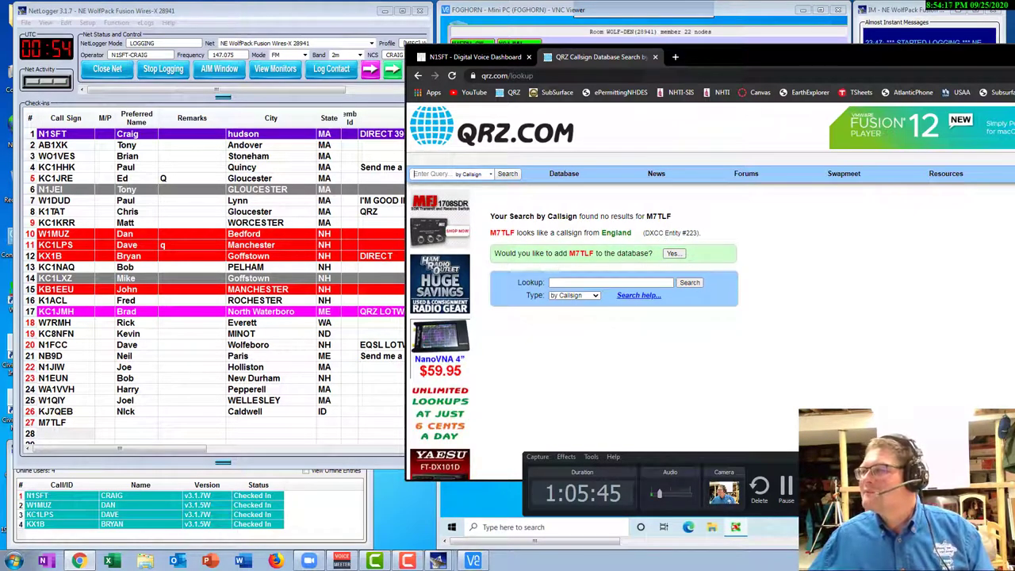
double_click(771, 53)
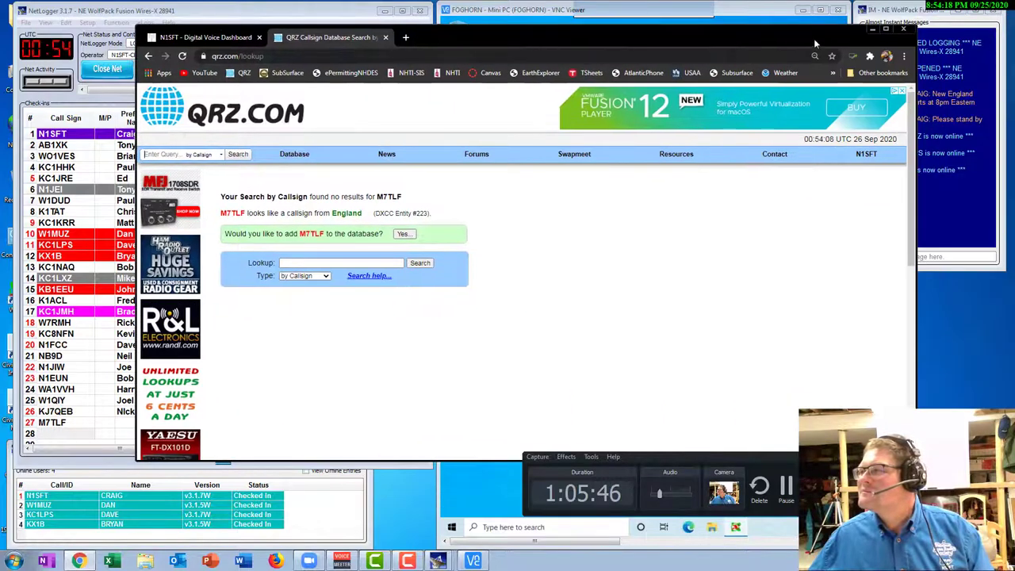
left_click(904, 30)
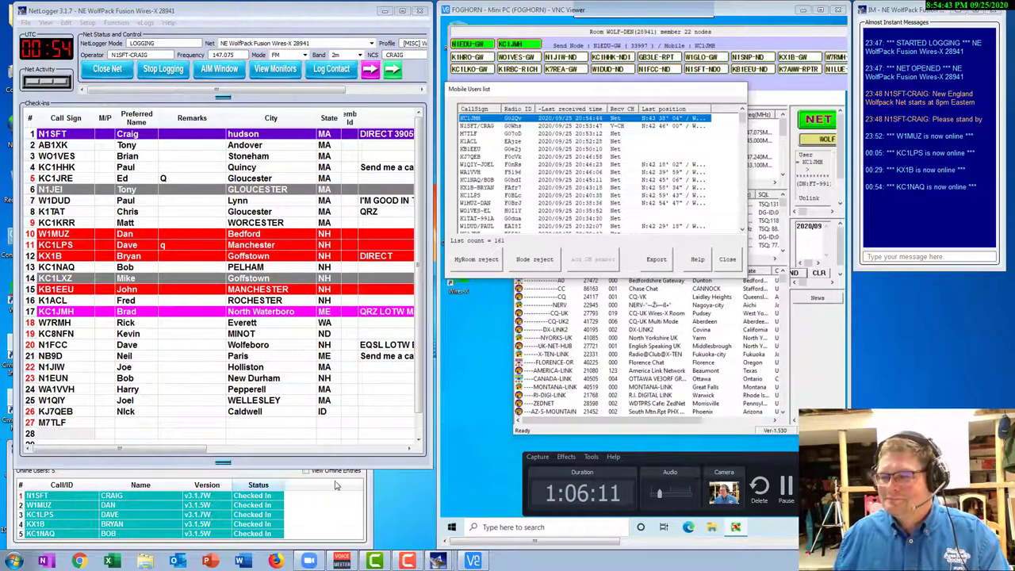
- Enter London? as the city and England as the country for check-in 27, and save the check-ins
left_click(248, 423)
type("Lon")
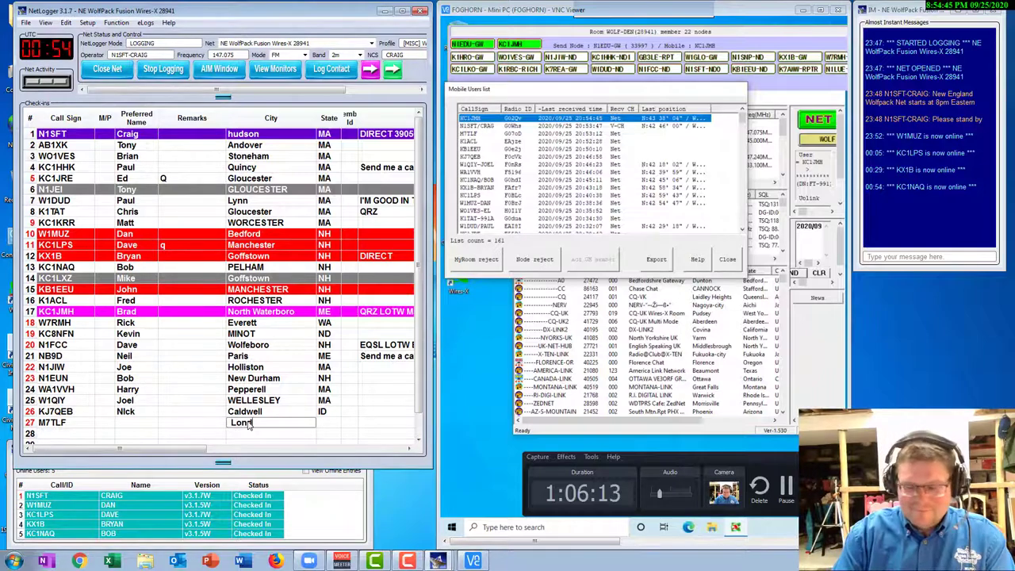
type("don?")
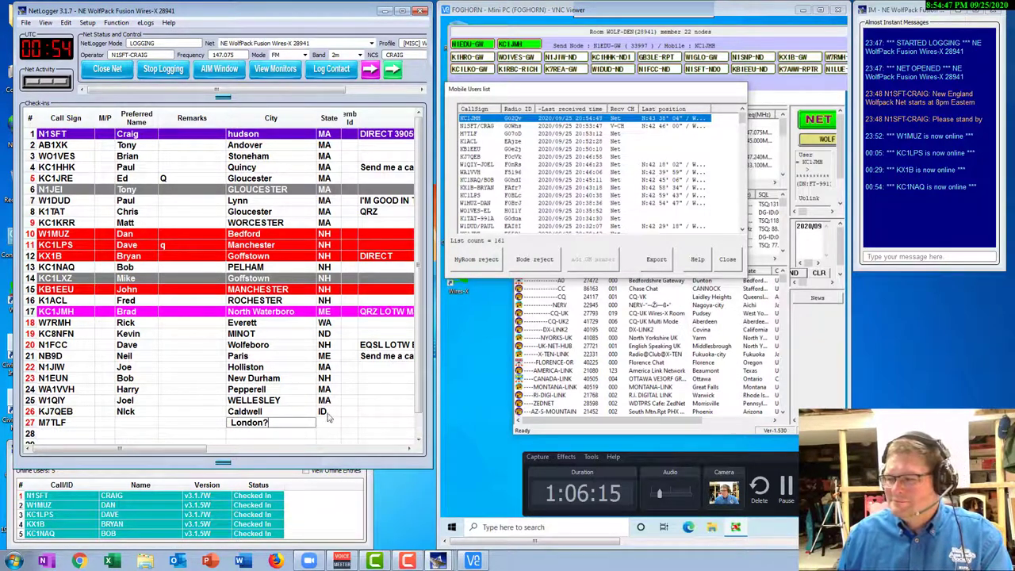
left_click_drag(163, 448, 352, 456)
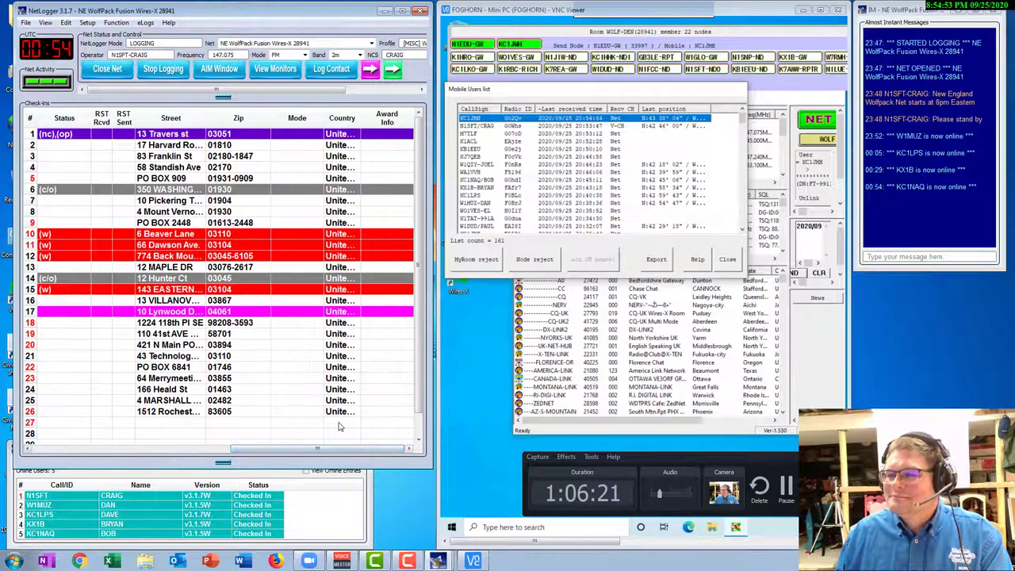
left_click(338, 423)
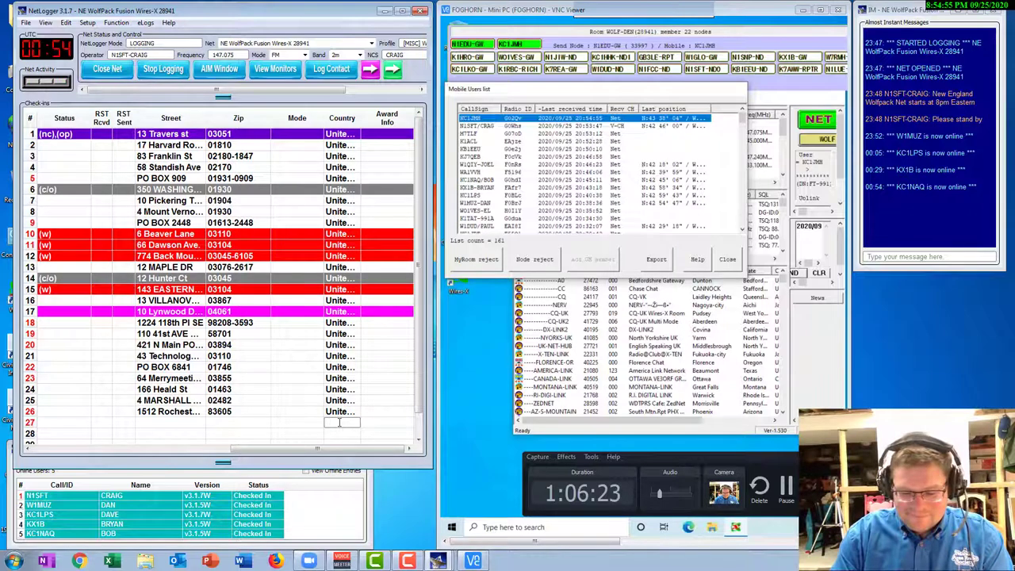
type("England")
key("Return")
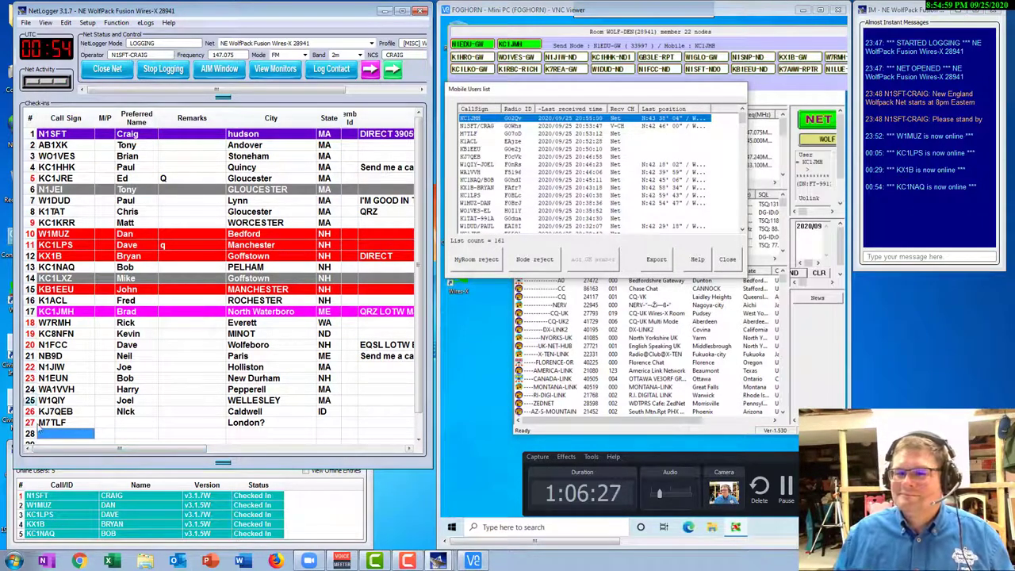
left_click(26, 23)
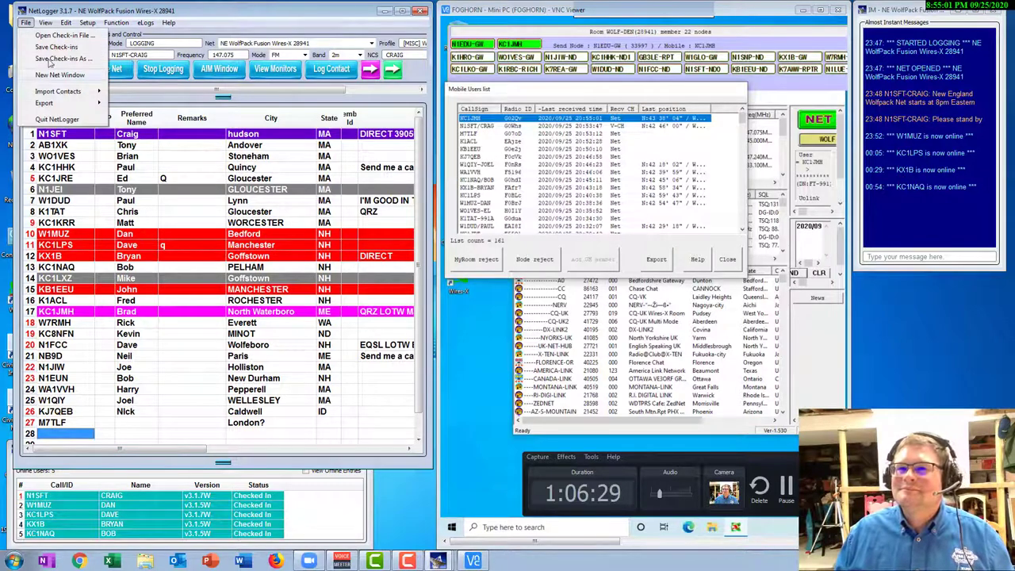
left_click(48, 49)
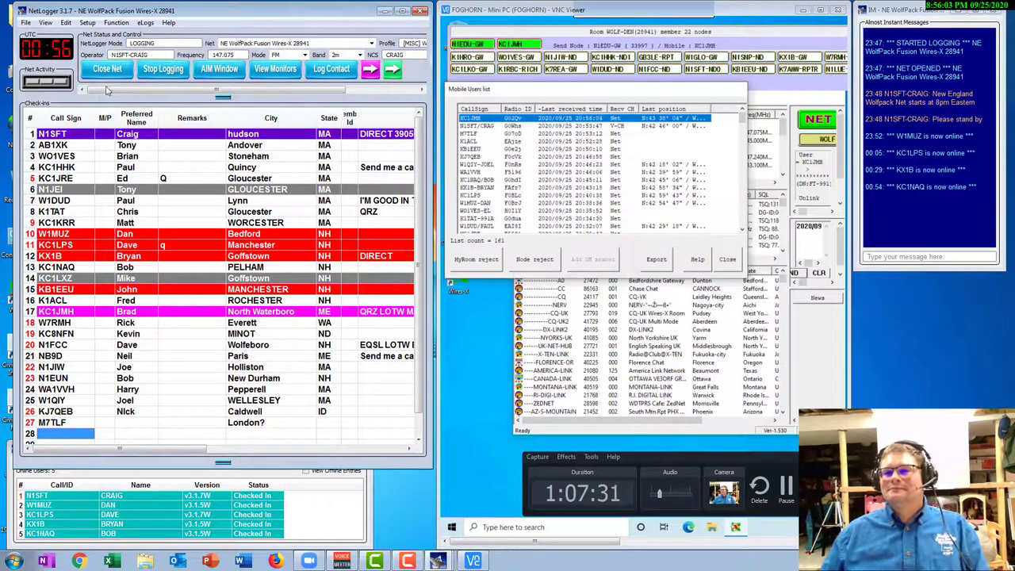
- Enter the remark q for check-in 17, and save the check-ins
left_click(178, 313)
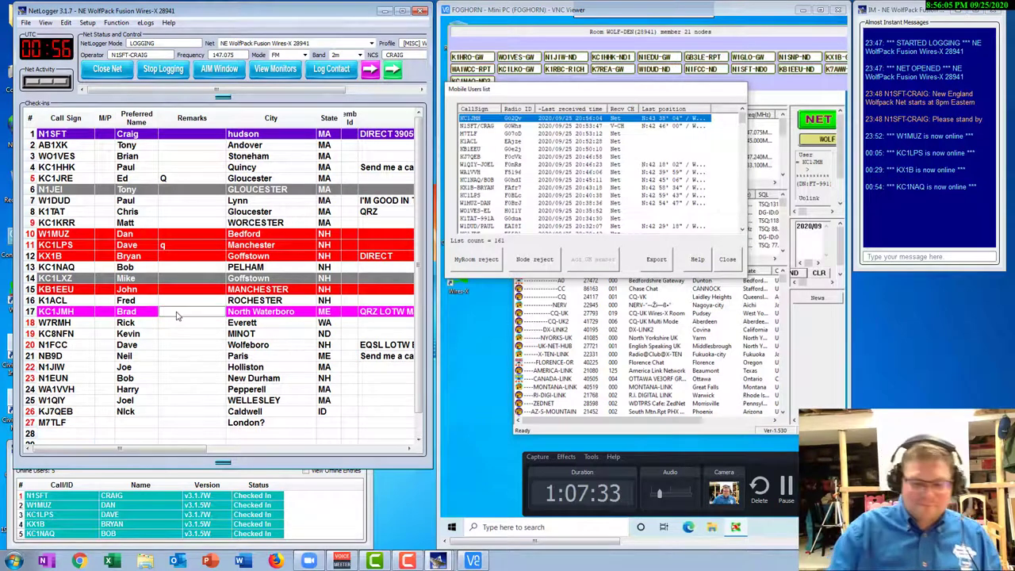
key("Return")
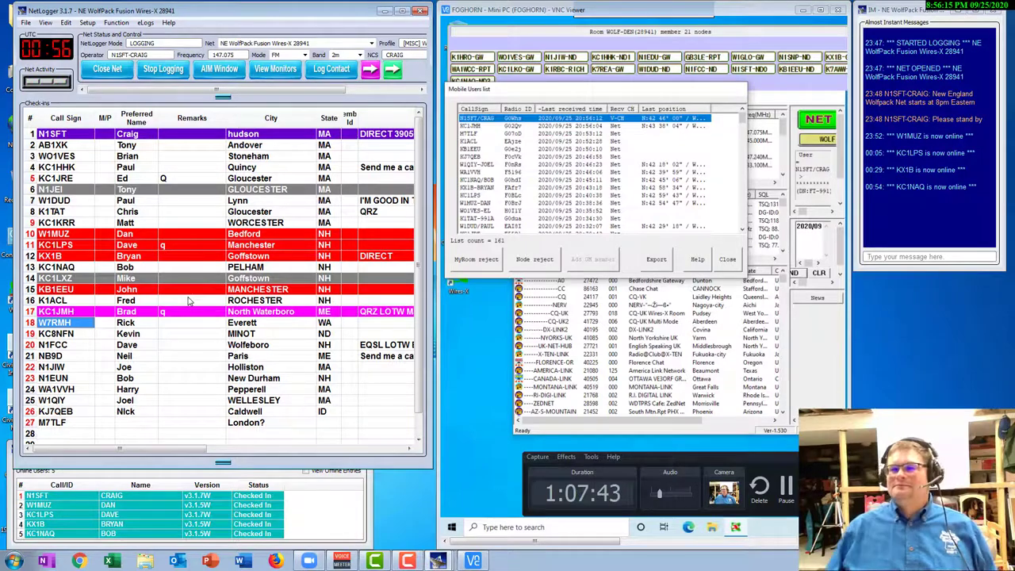
left_click(26, 22)
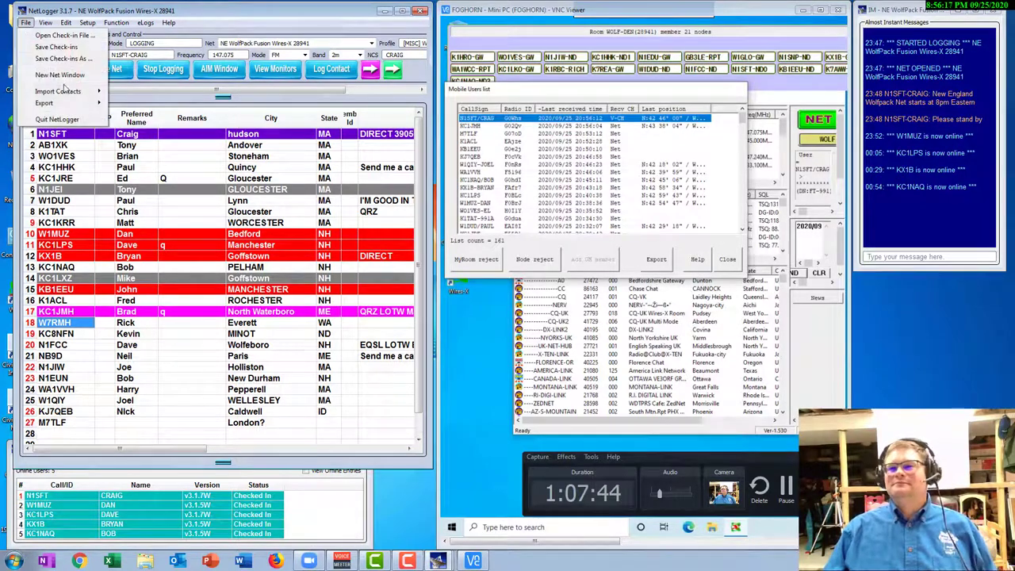
left_click(49, 48)
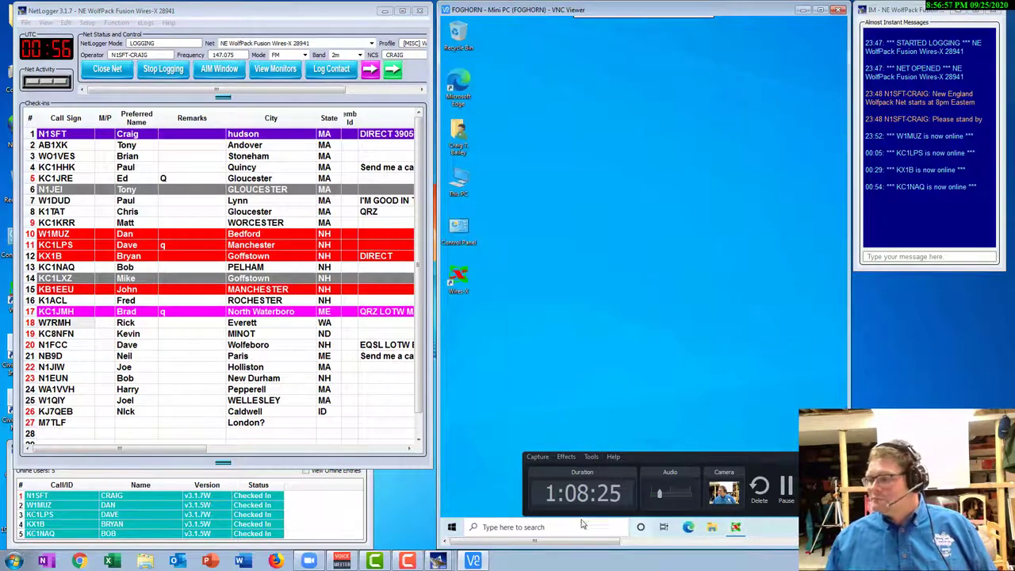
- Bring Wires-X back up on the remote desktop with its Mobile Users list closed, and maximize the VNC viewer
left_click(736, 527)
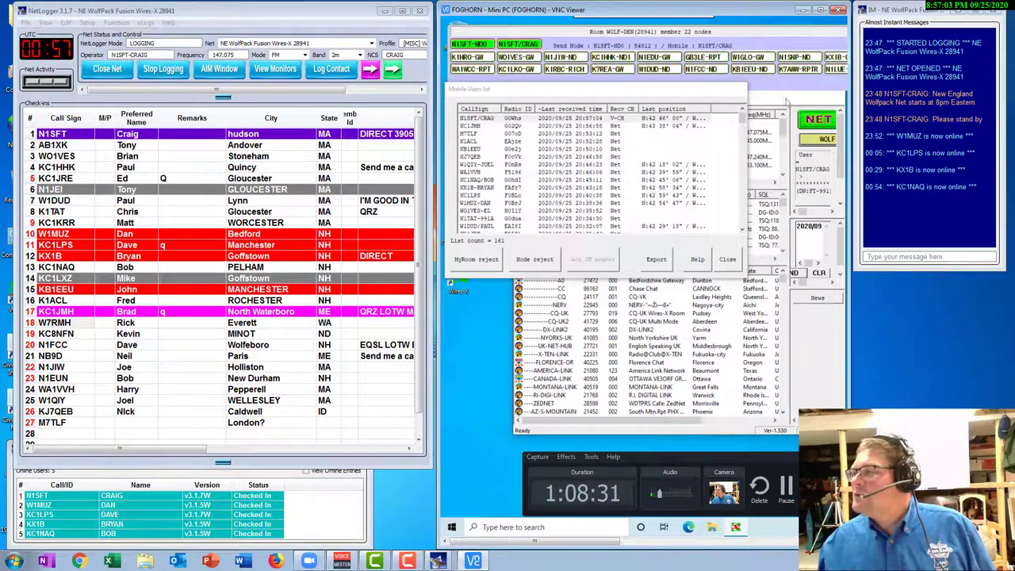
left_click(728, 261)
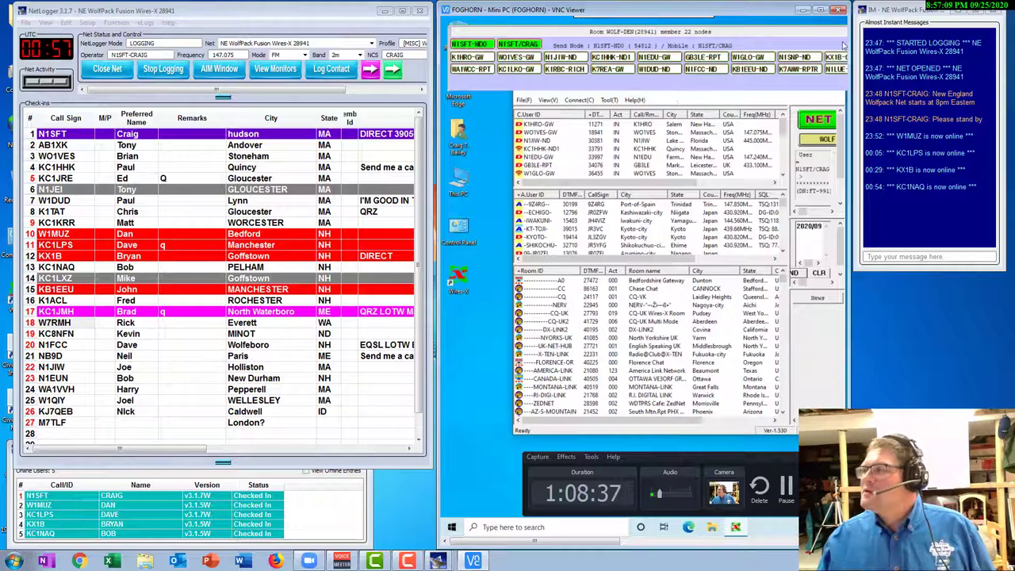
left_click(821, 9)
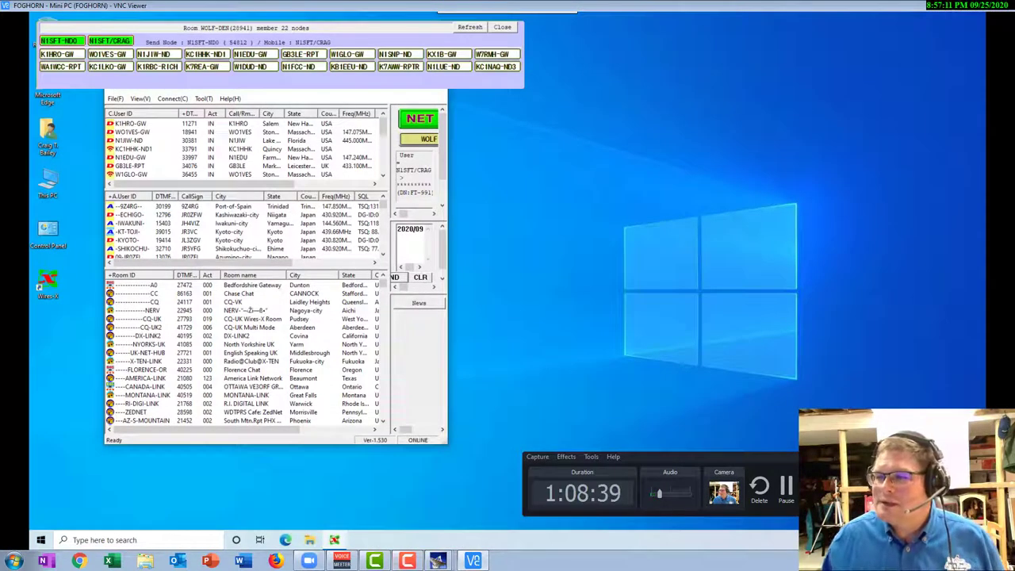
- Sort the Wires-X room list by room name, and find and select the Zombie Alert Network room
left_click(246, 275)
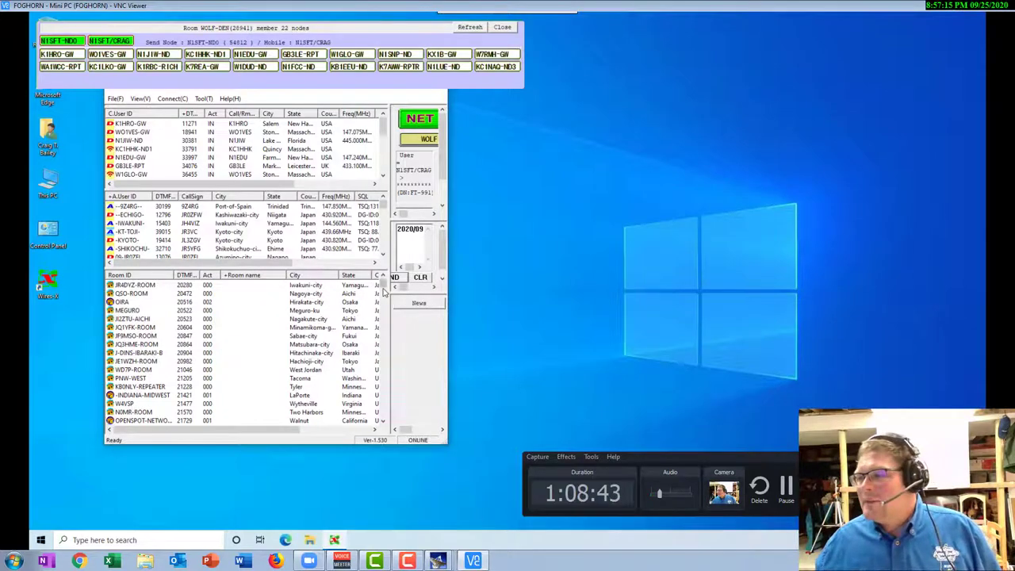
left_click(383, 315)
scroll(383, 315, "down", 10)
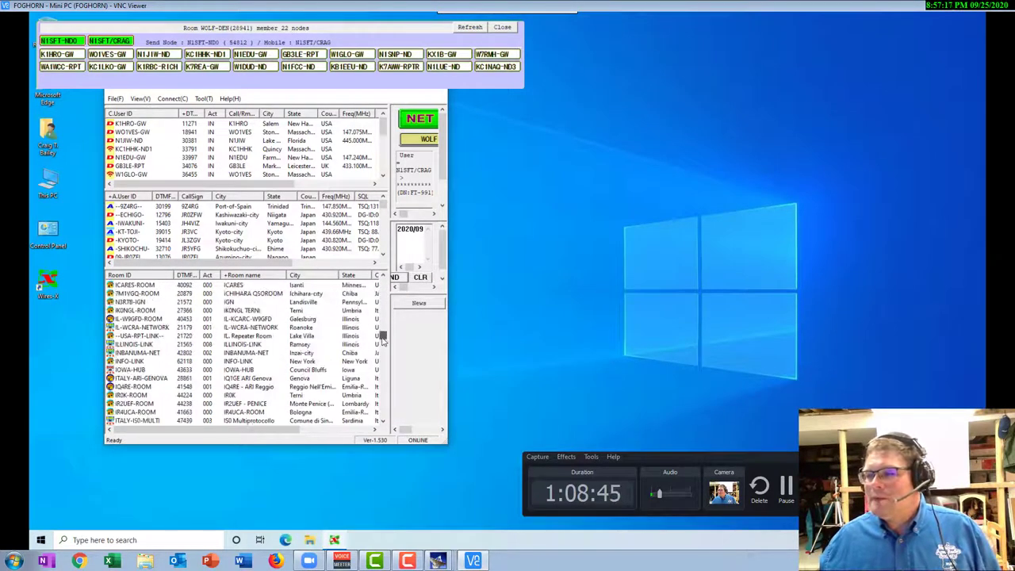
left_click_drag(379, 359, 376, 408)
left_click(277, 373)
scroll(278, 374, "up", 5)
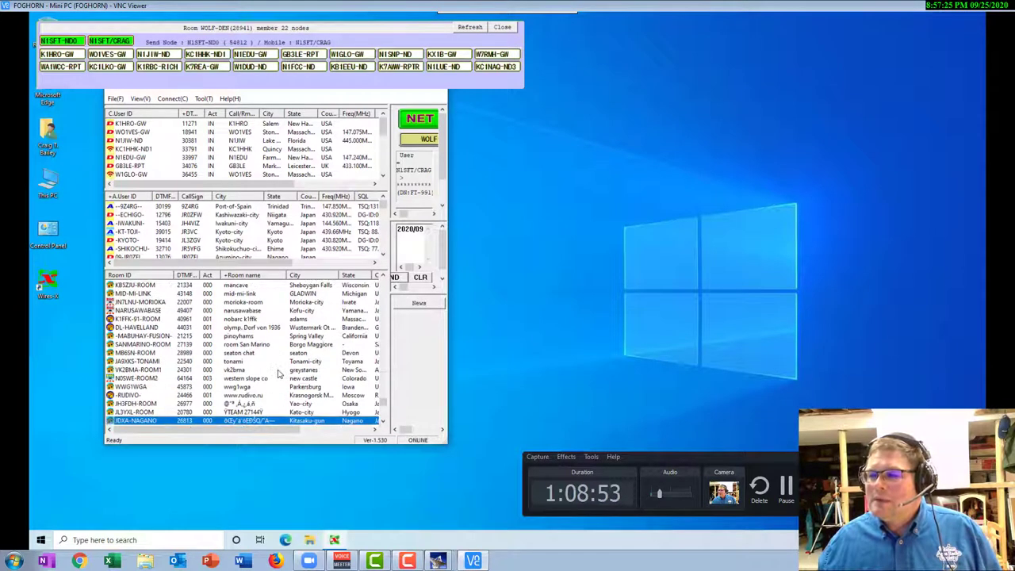
scroll(278, 372, "up", 7)
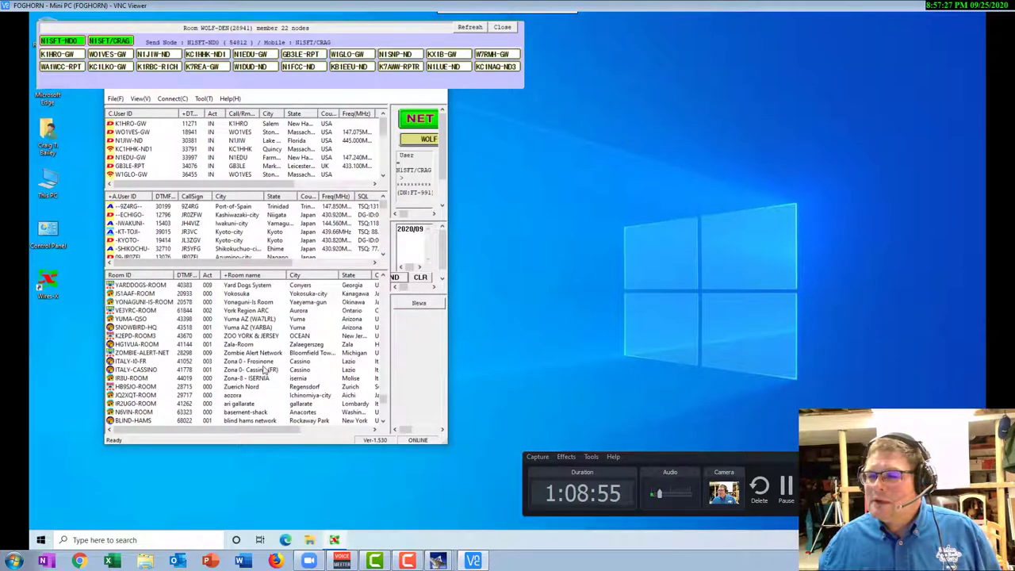
scroll(265, 367, "down", 1)
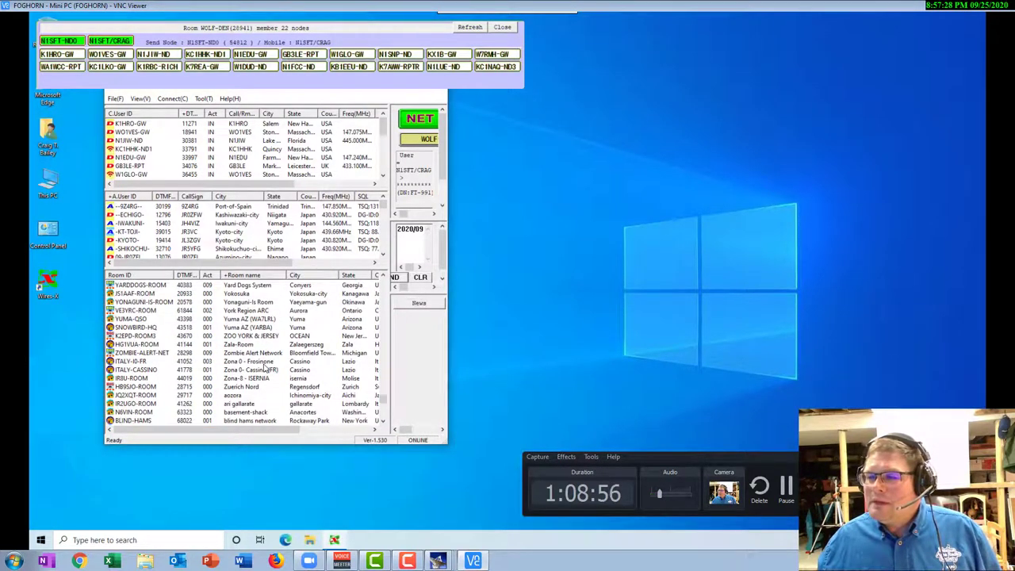
left_click(247, 354)
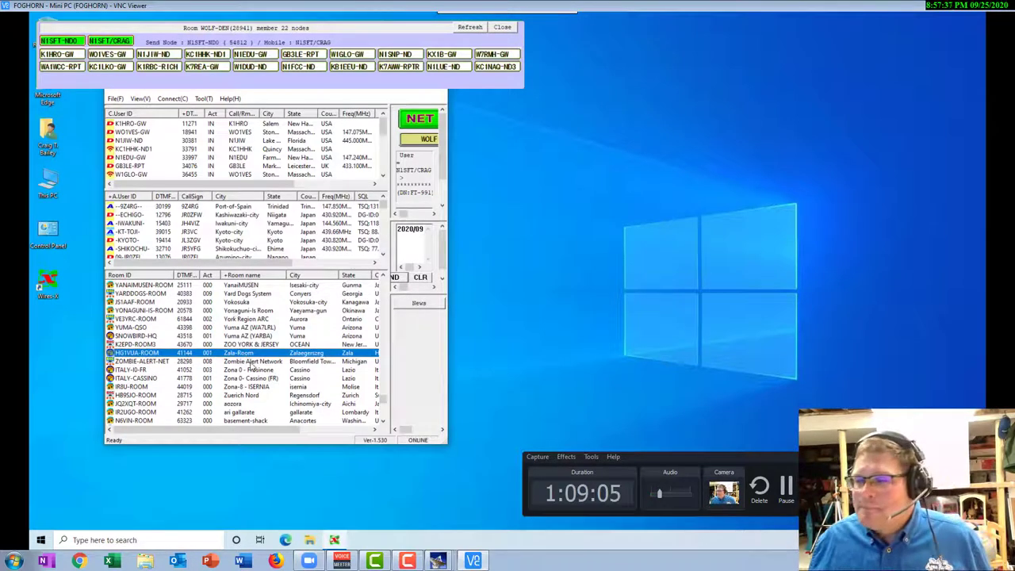
scroll(244, 397, "down", 1)
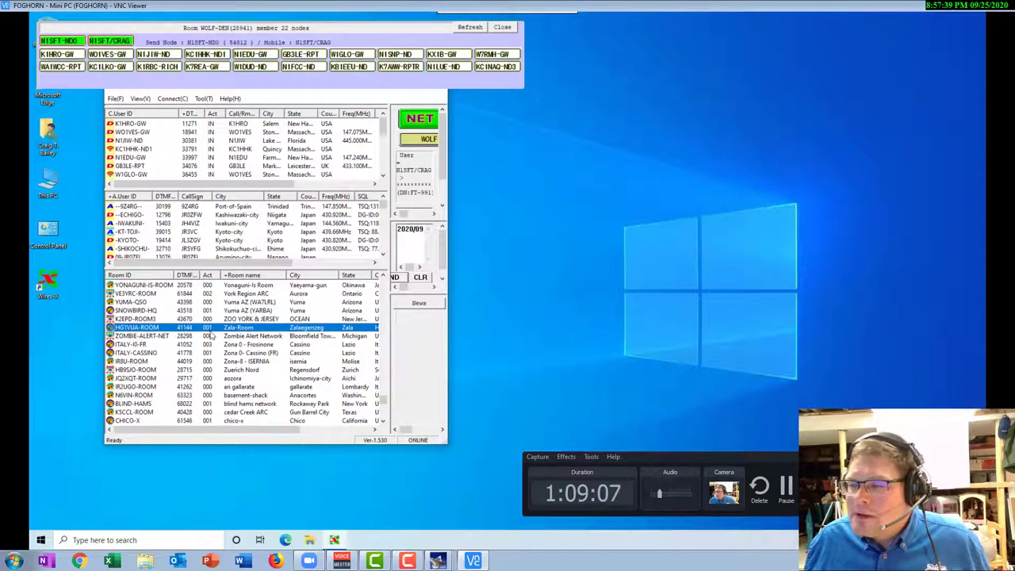
left_click(189, 337)
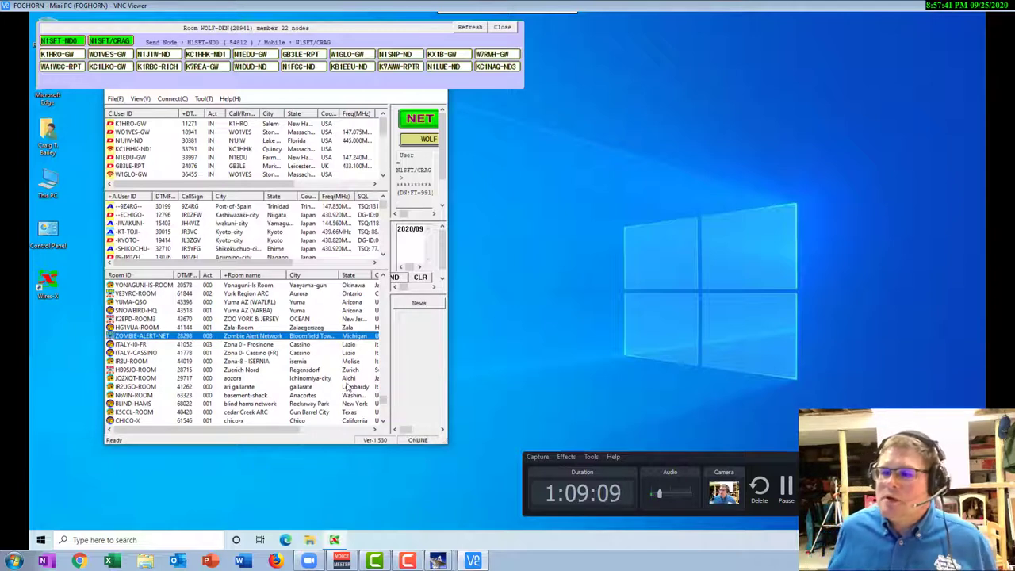
left_click(149, 370)
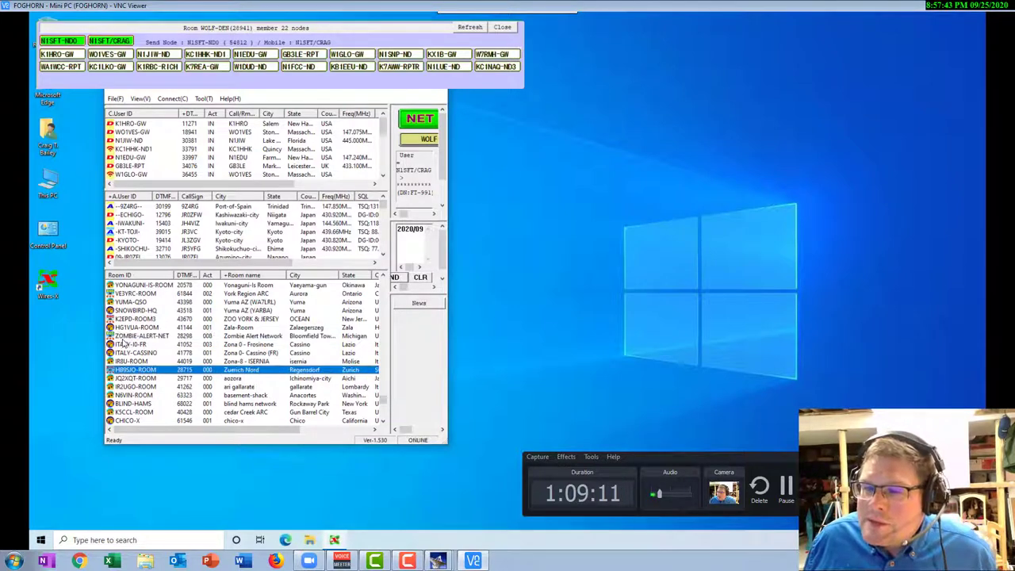
left_click(125, 340)
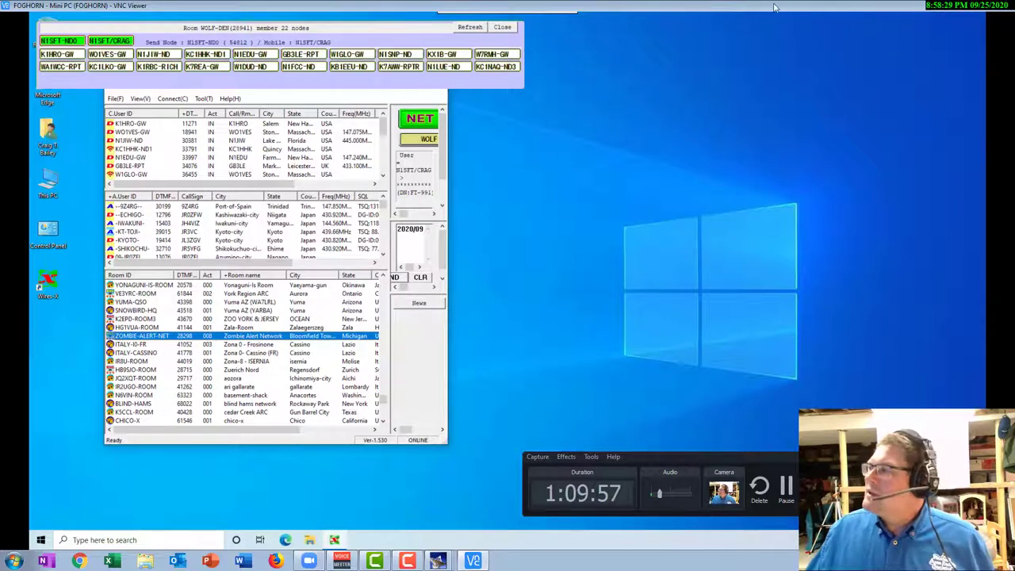
- Restore the VNC viewer to a smaller window and place it beside the check-in list, near the screen's upper edge
left_click(991, 10)
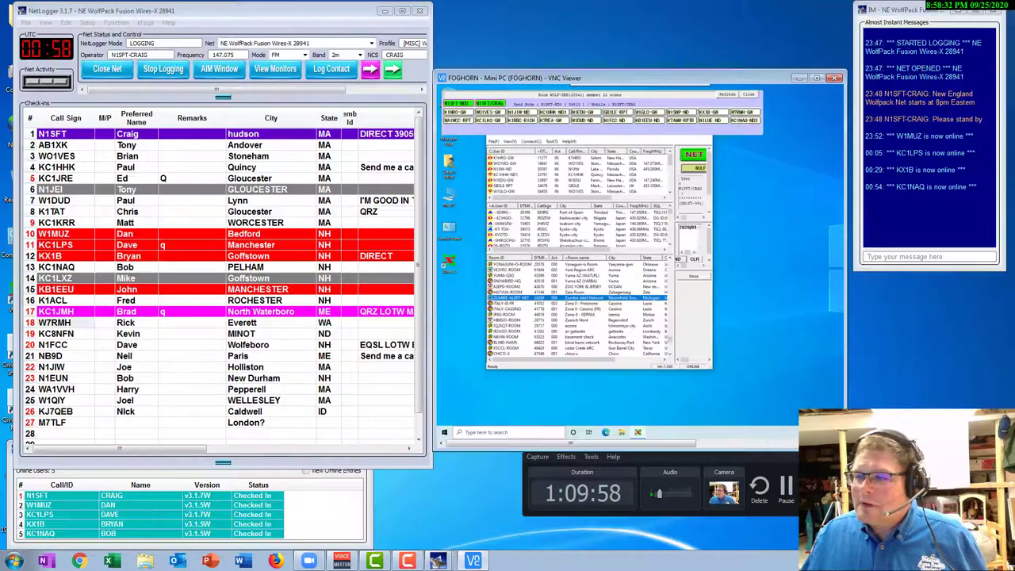
left_click_drag(528, 78, 531, 26)
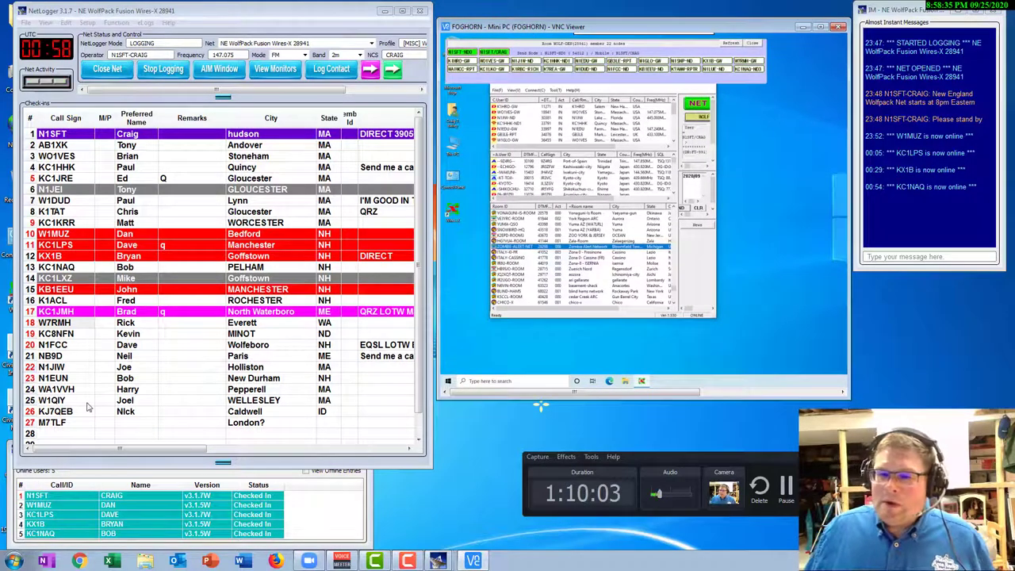
- Move the current-station marker to check-in 23, back to check-in 1, and on to check-in 3, repositioning the check-in and VNC windows in between
left_click(30, 379)
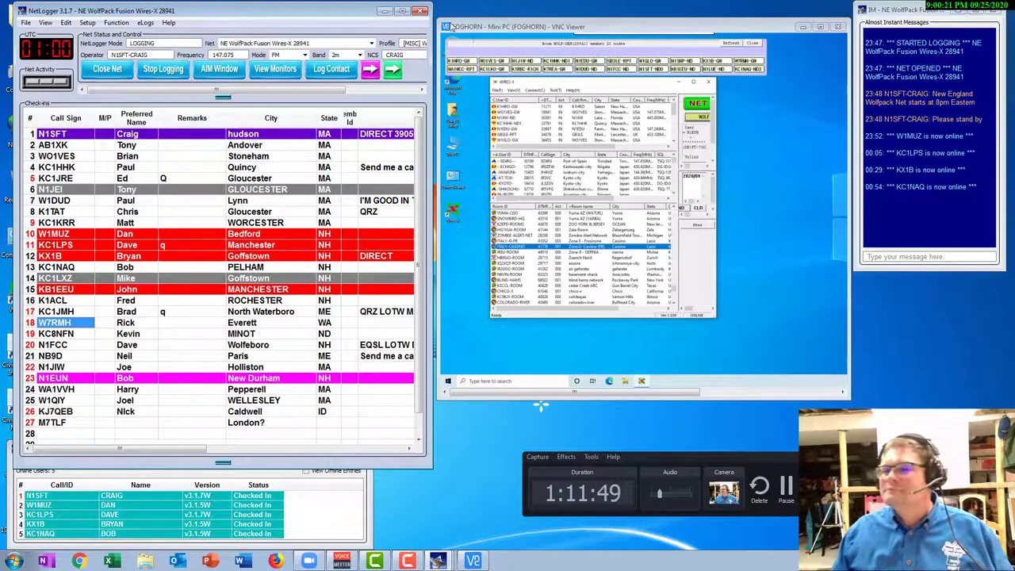
double_click(32, 135)
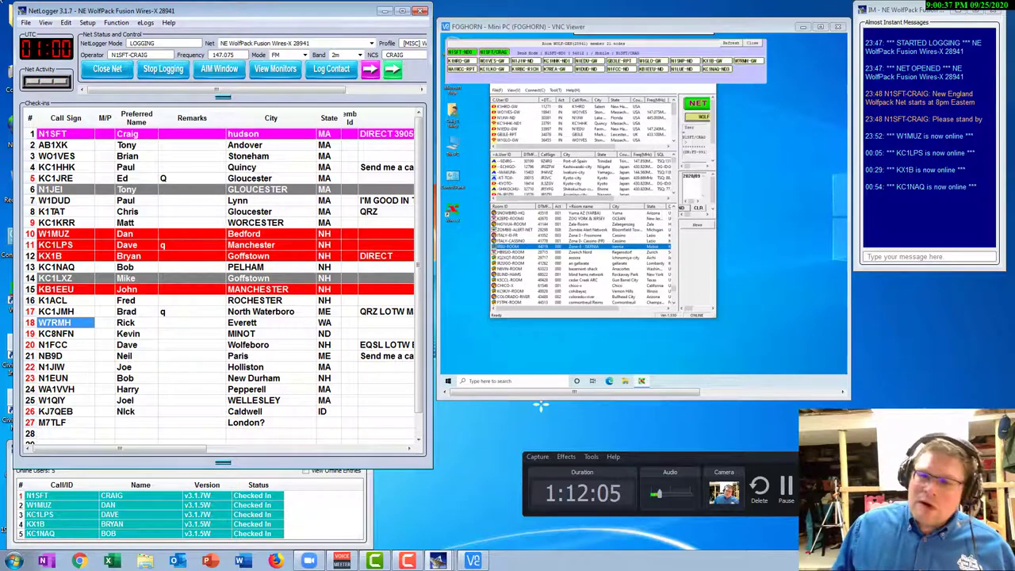
left_click_drag(182, 11, 176, 18)
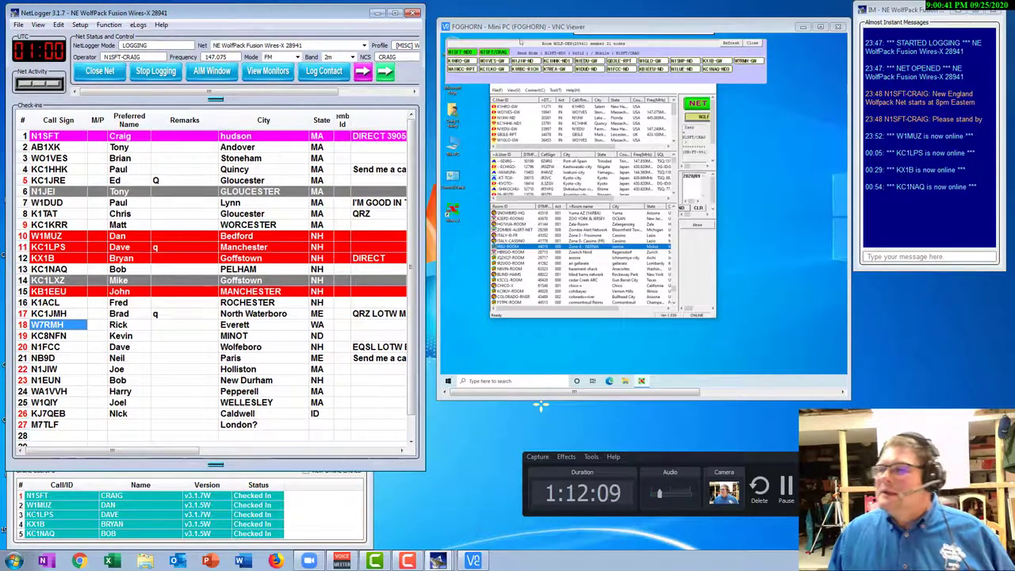
left_click_drag(527, 29, 517, 18)
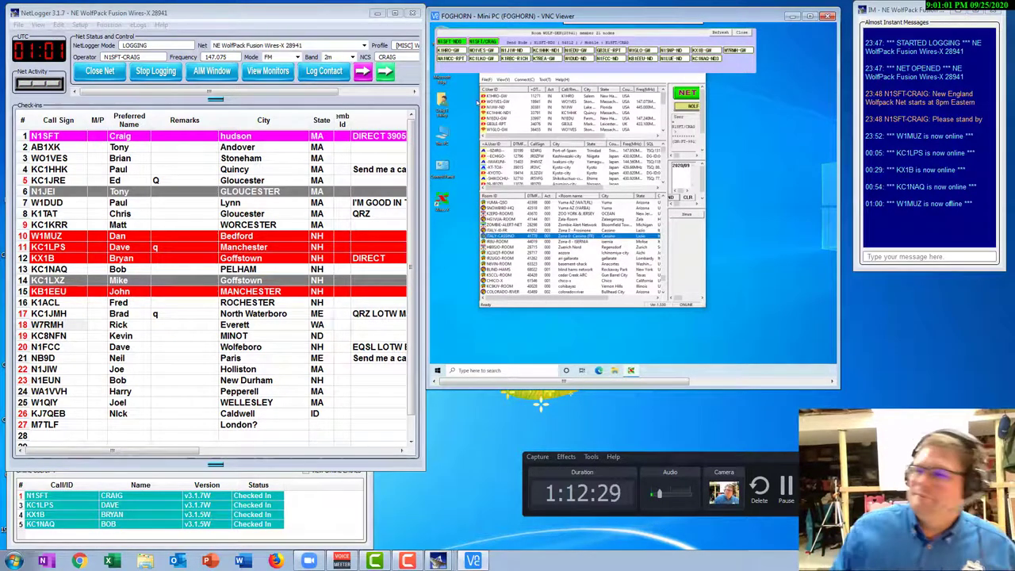
left_click(24, 158)
left_click(24, 158)
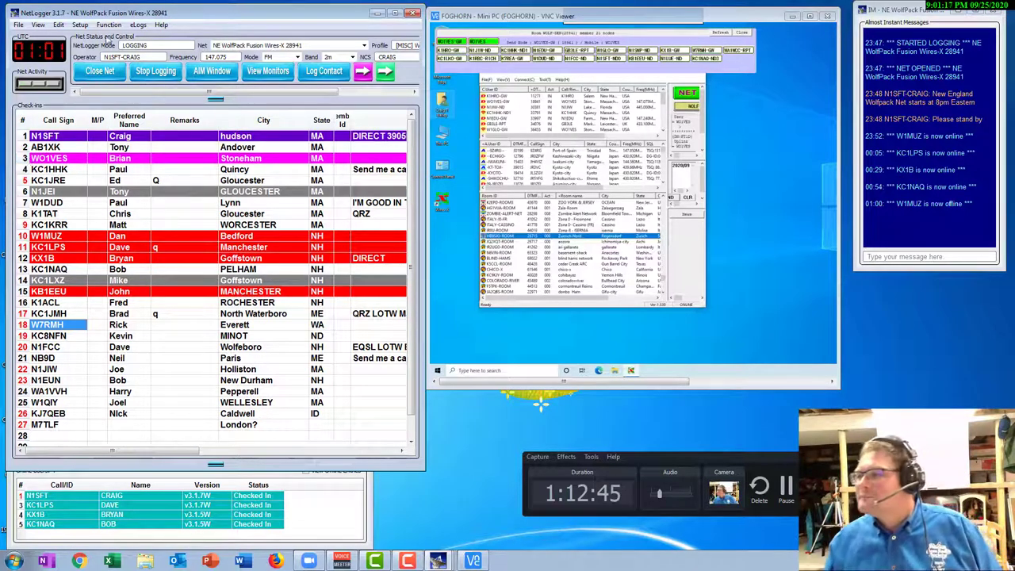
- Enlarge the VNC viewer window to full height, and select the Zombie Alert Network room in the Wires-X room list
mouse_move(739, 30)
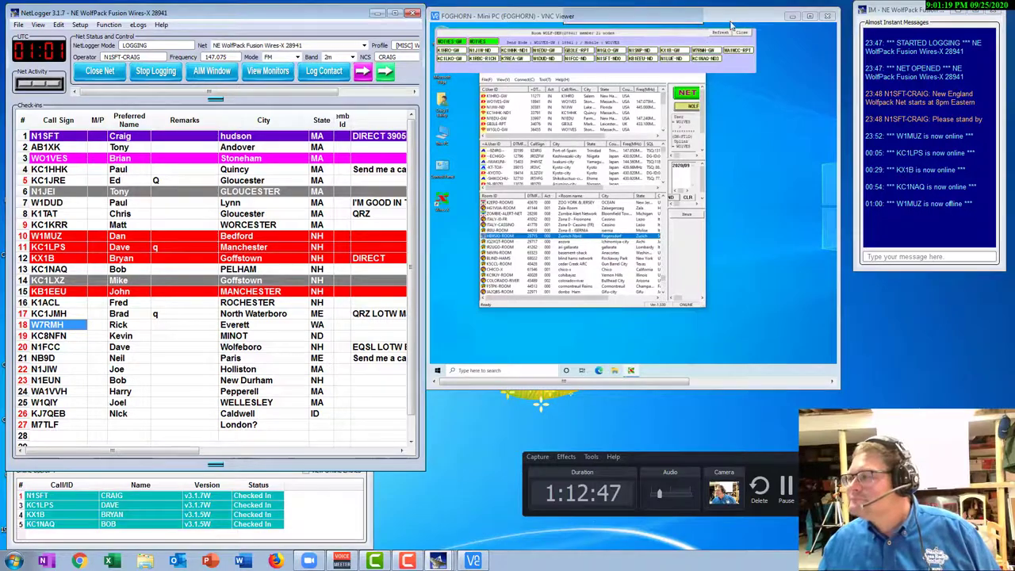
left_click_drag(724, 390, 779, 554)
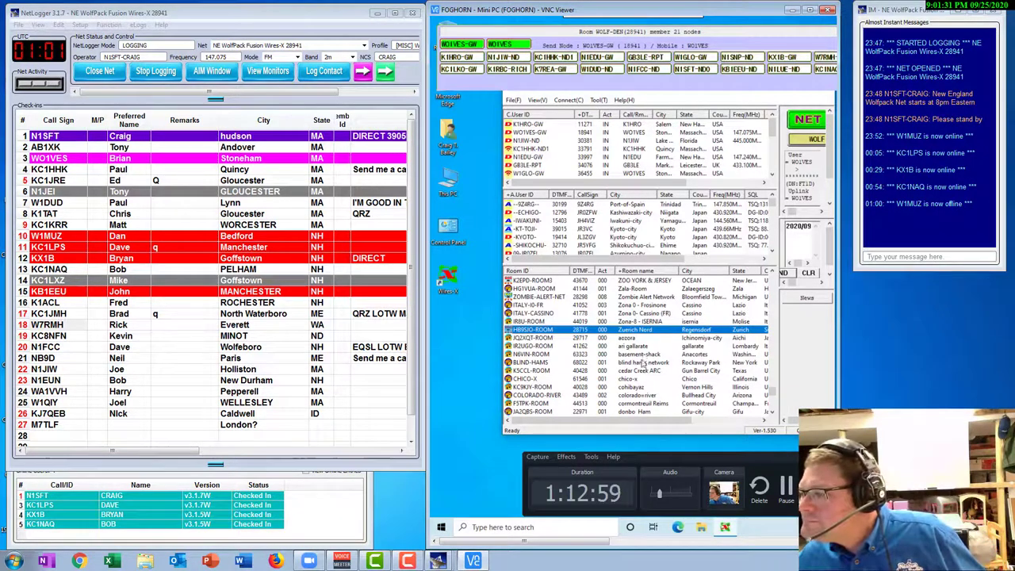
left_click(559, 297)
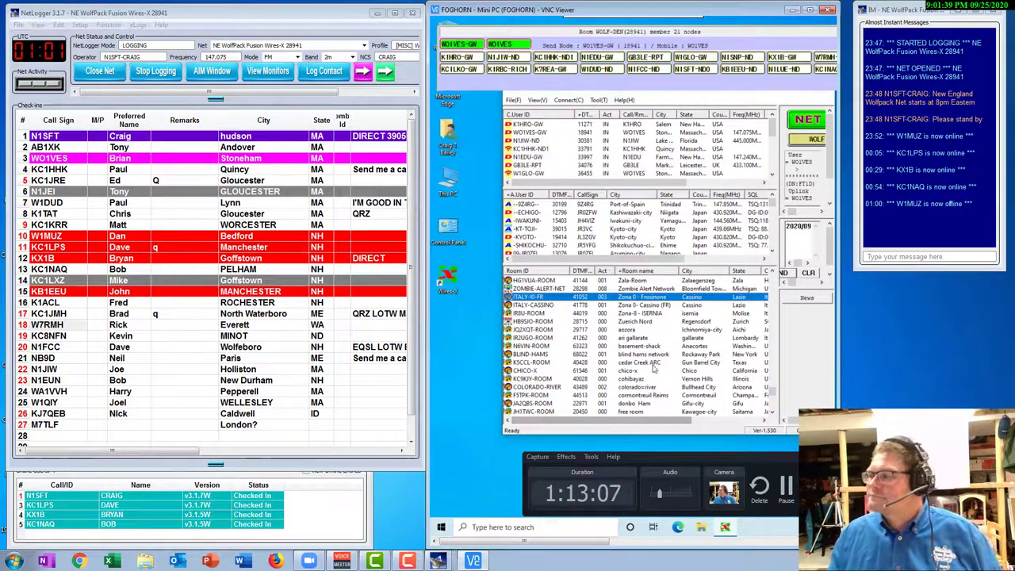
left_click(549, 290)
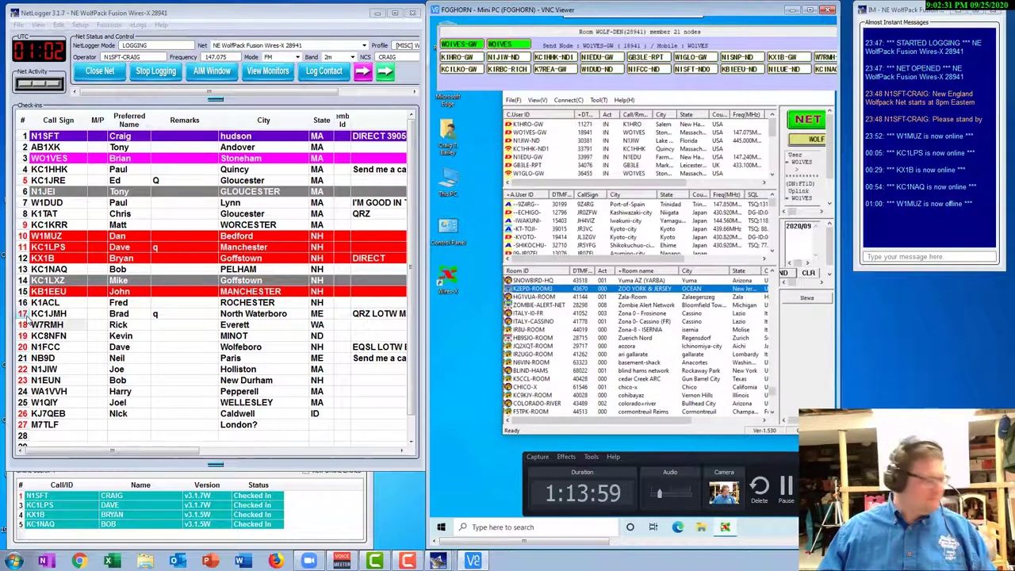
- Move the current-station marker to check-in 17, back to check-in 1, and on to check-in 18
double_click(24, 315)
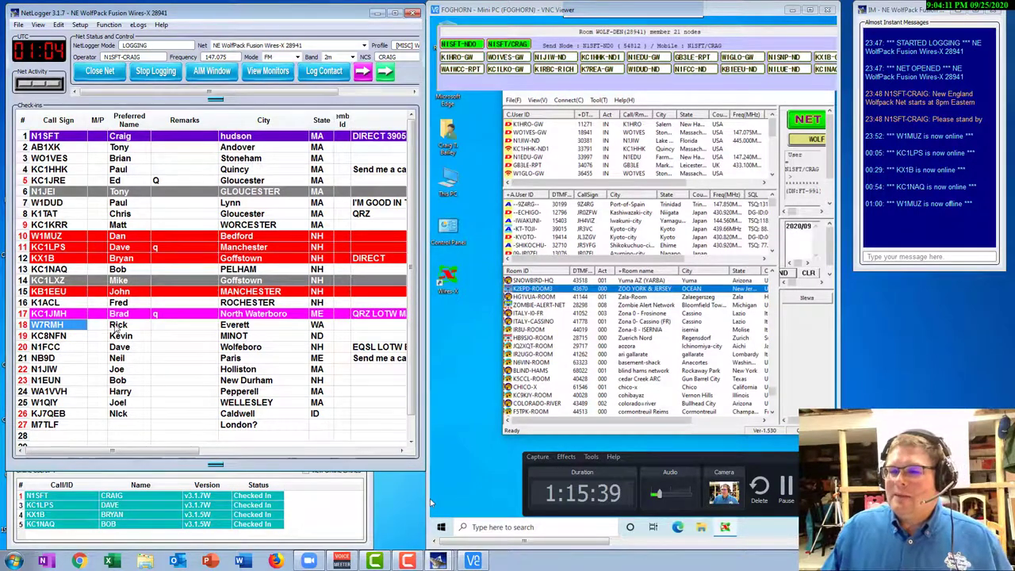
left_click(24, 138)
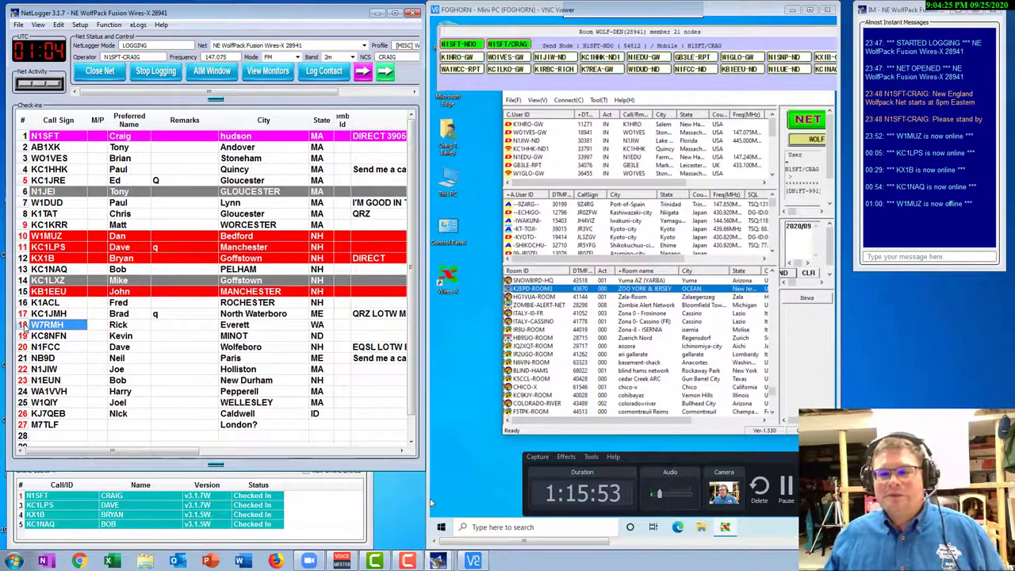
double_click(24, 325)
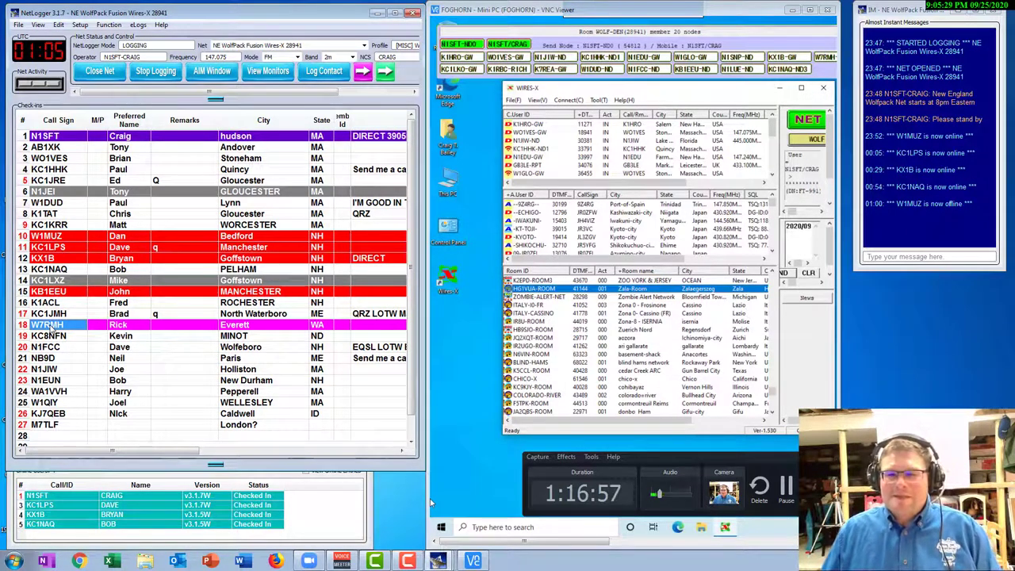
- Set check-in 18 to checked-out status, and move the current-station marker to check-in 19 and back to check-in 1
right_click(51, 327)
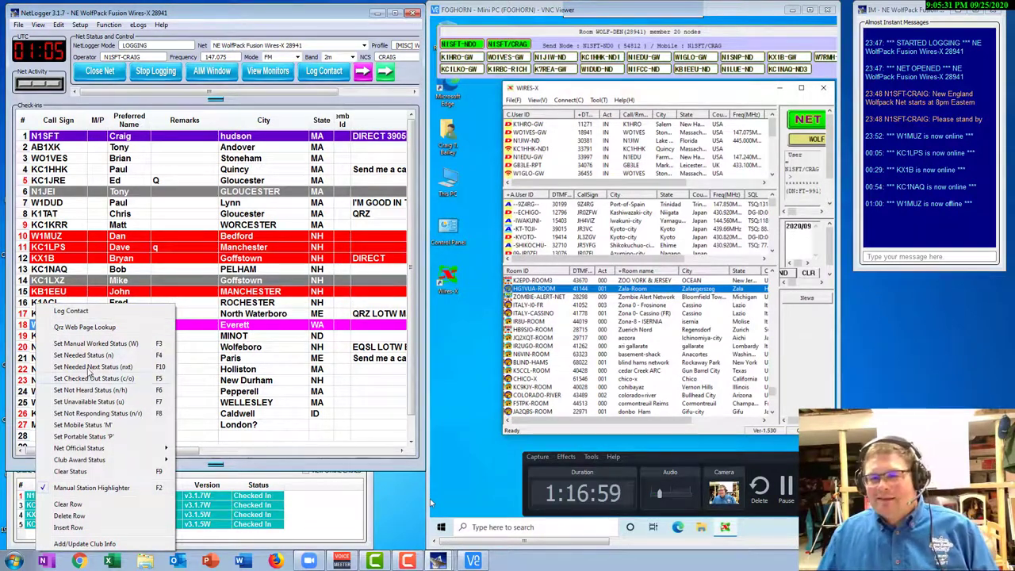
key("Escape")
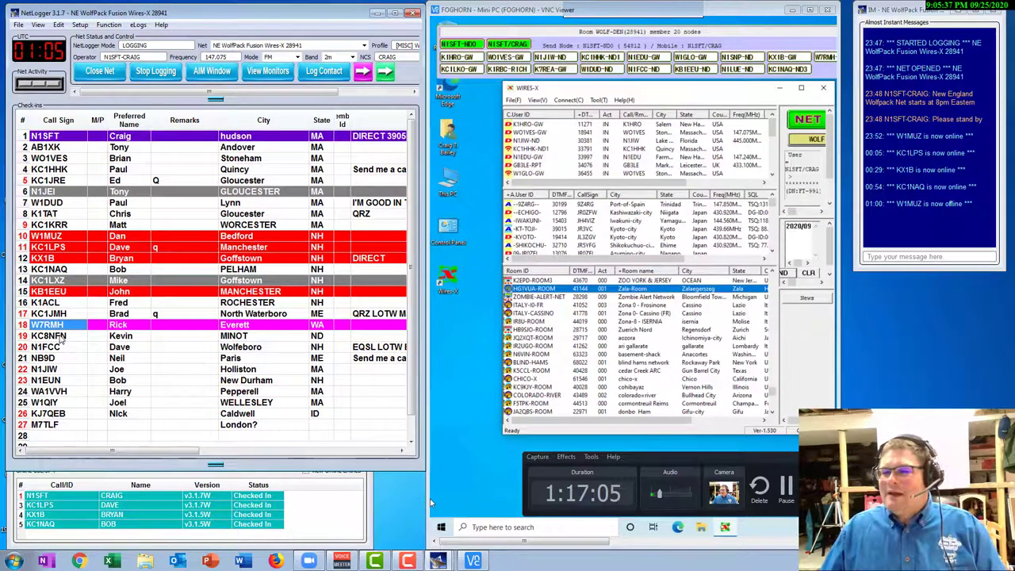
left_click(83, 339)
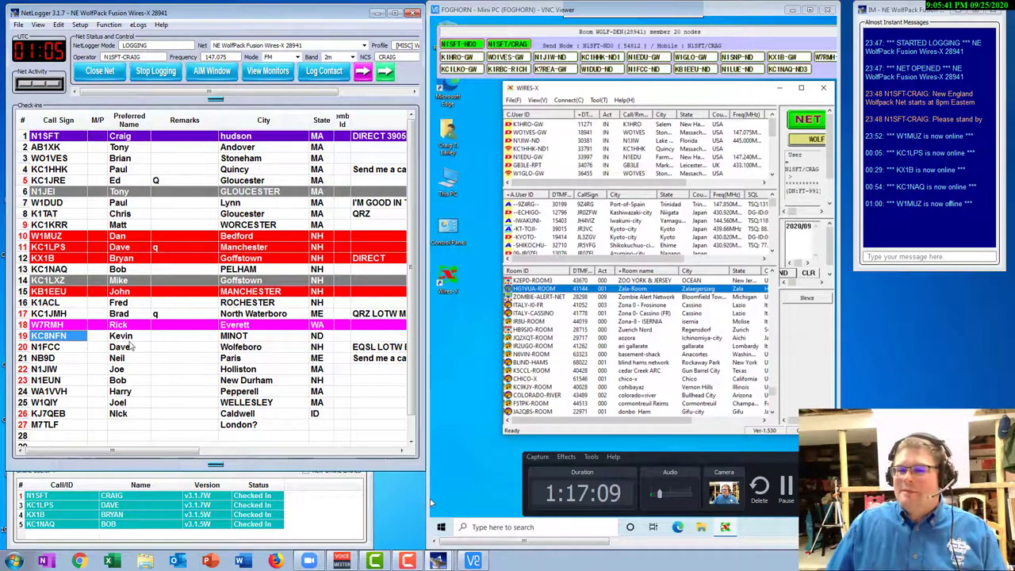
left_click(24, 337)
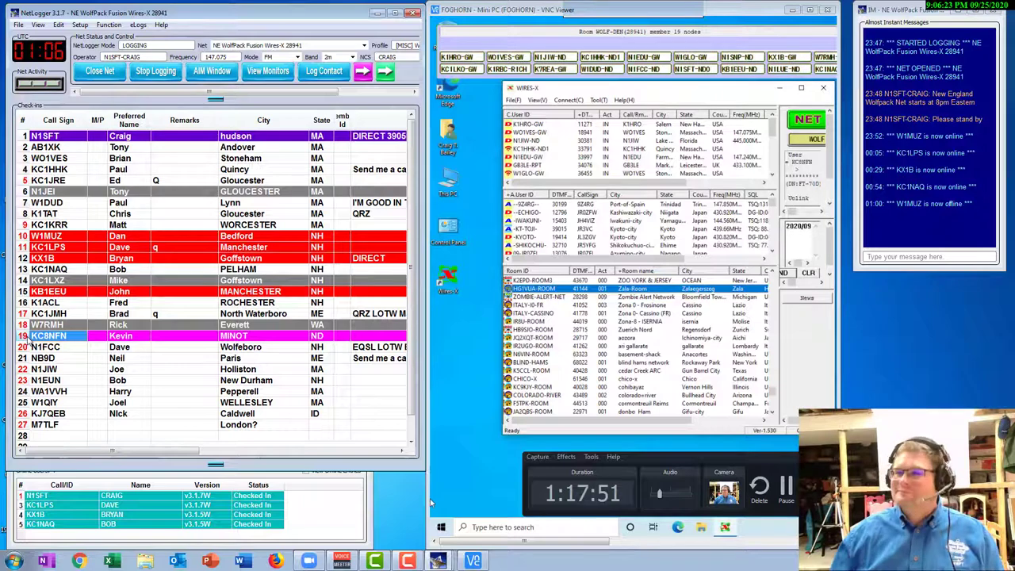
double_click(49, 349)
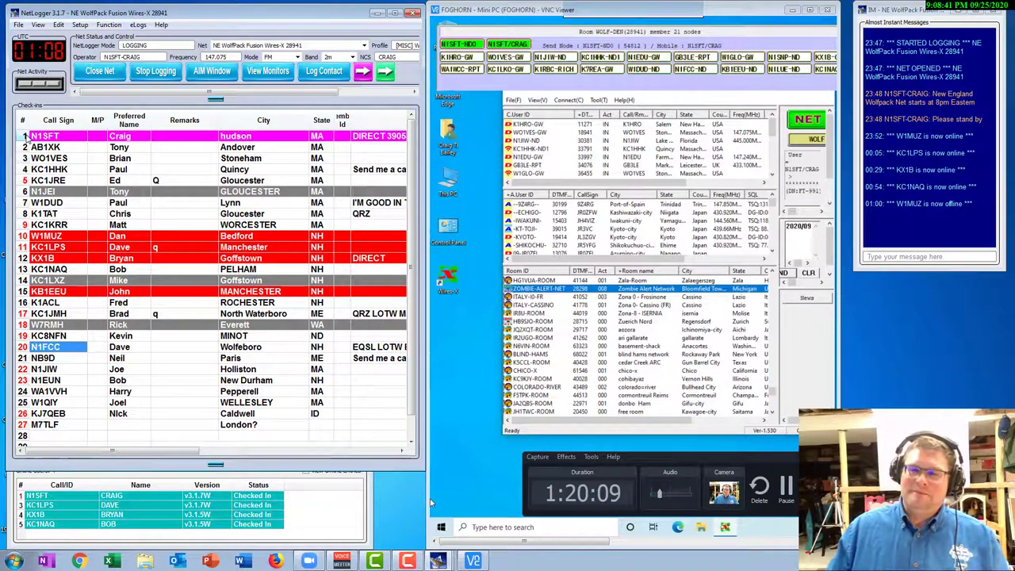
- Enter a new station's call sign in row 28 of the check-in list
left_click(62, 436)
left_click(62, 435)
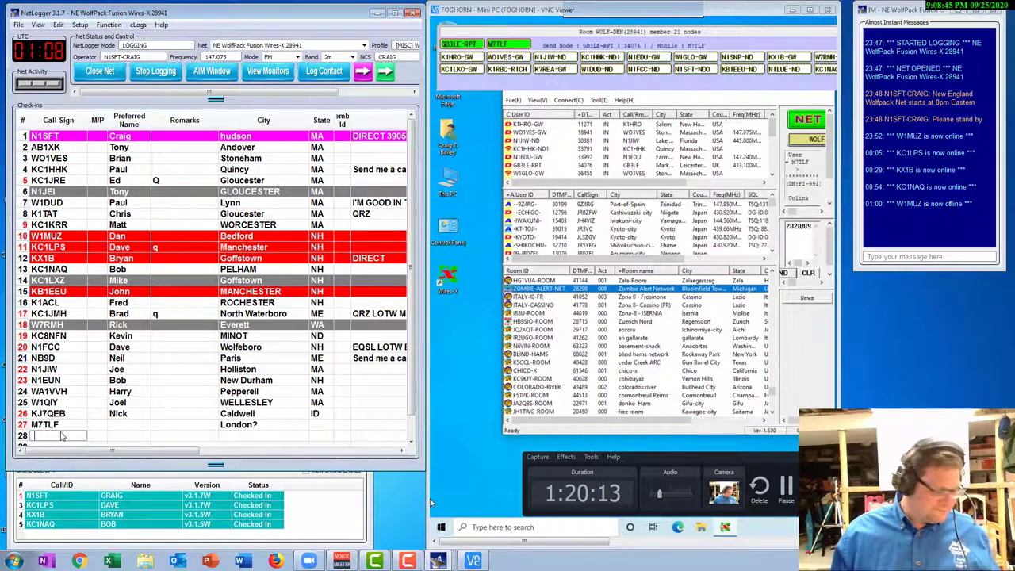
type("n7")
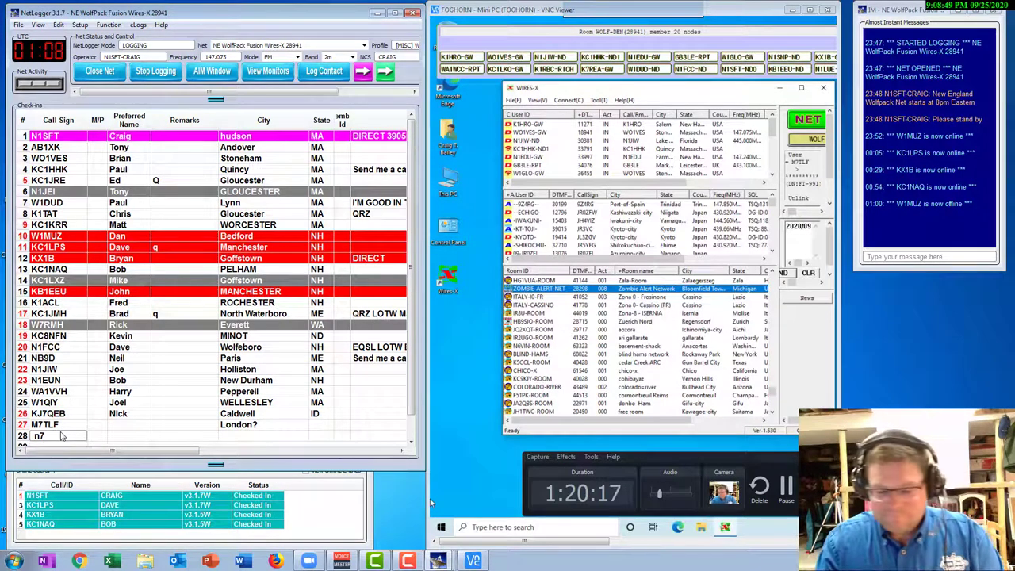
type("trf")
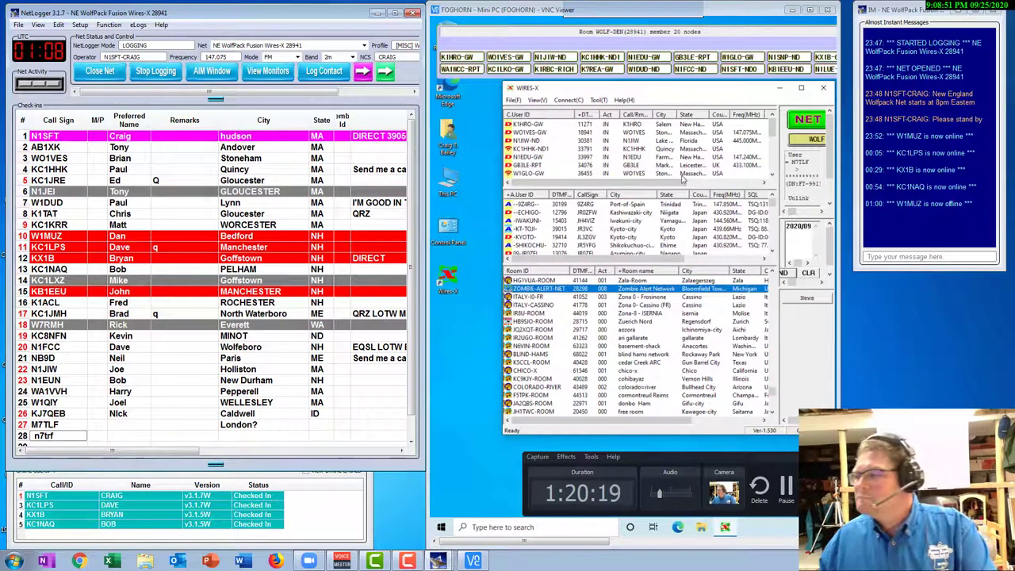
- Open the Wires-X mobile users list to check the call signs of recently received stations
left_click(536, 100)
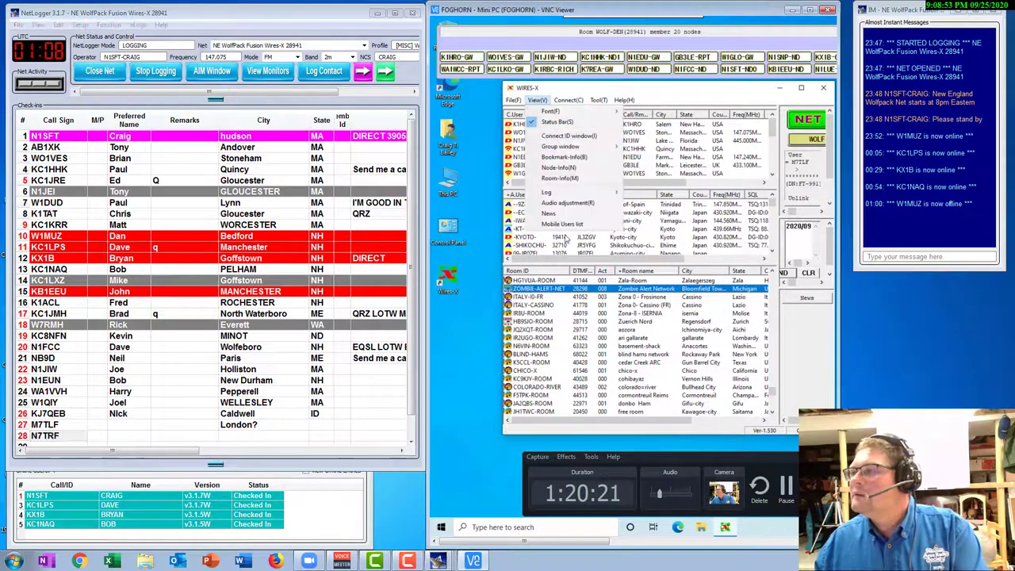
left_click(563, 226)
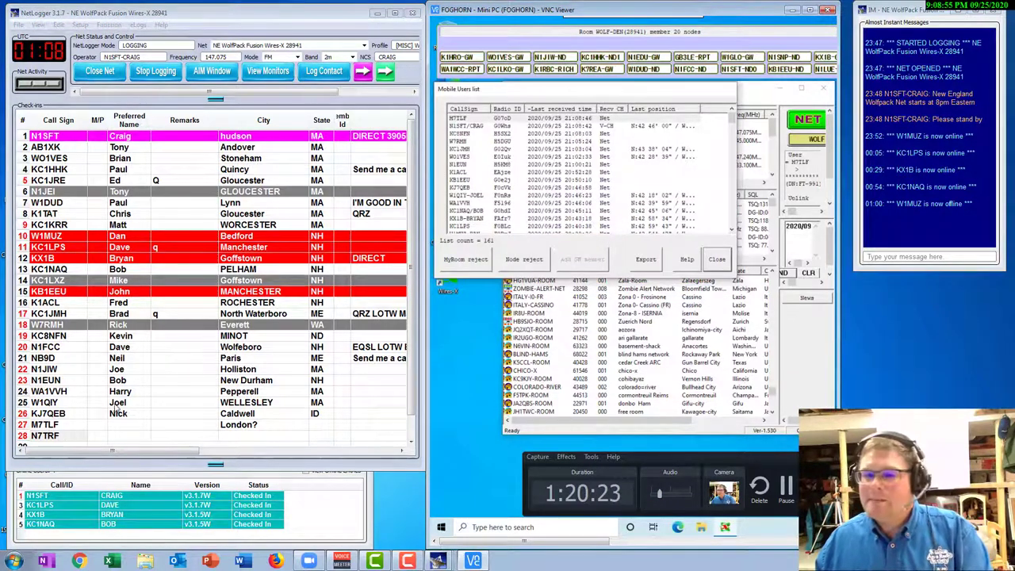
- Delete the call sign from row 28 of the check-in list
left_click(60, 439)
left_click(61, 437)
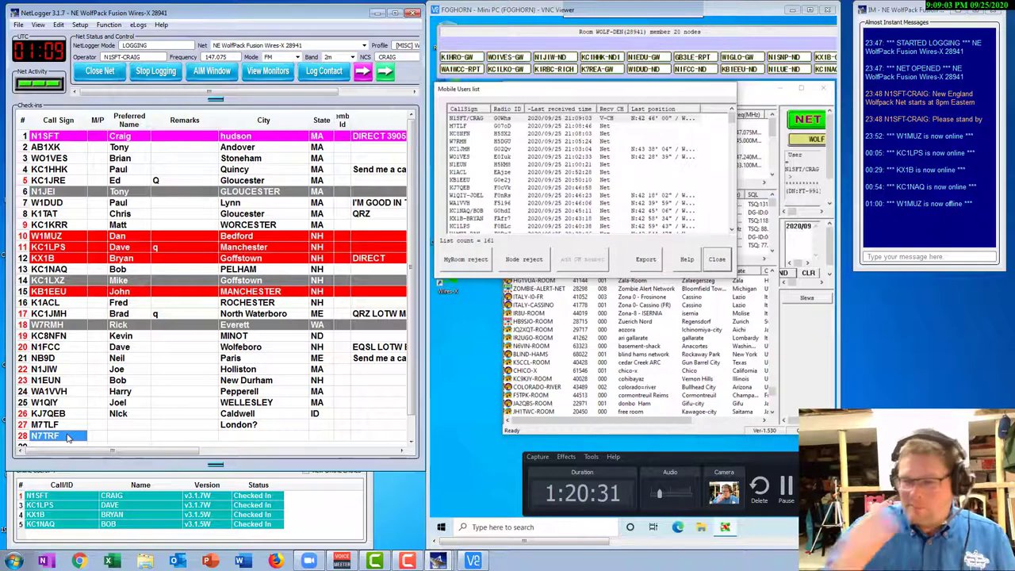
key("Up")
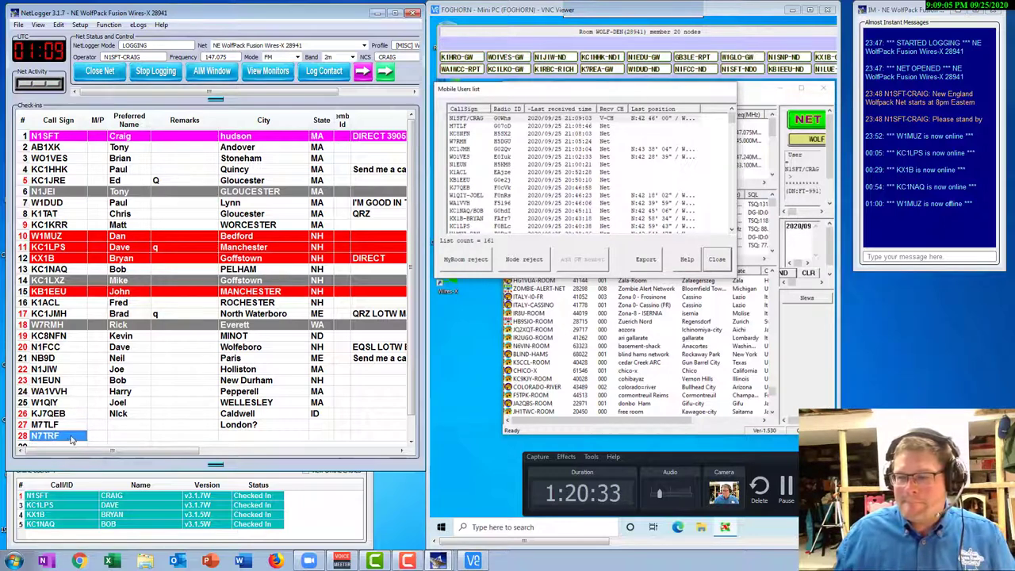
scroll(69, 436, "down", 1)
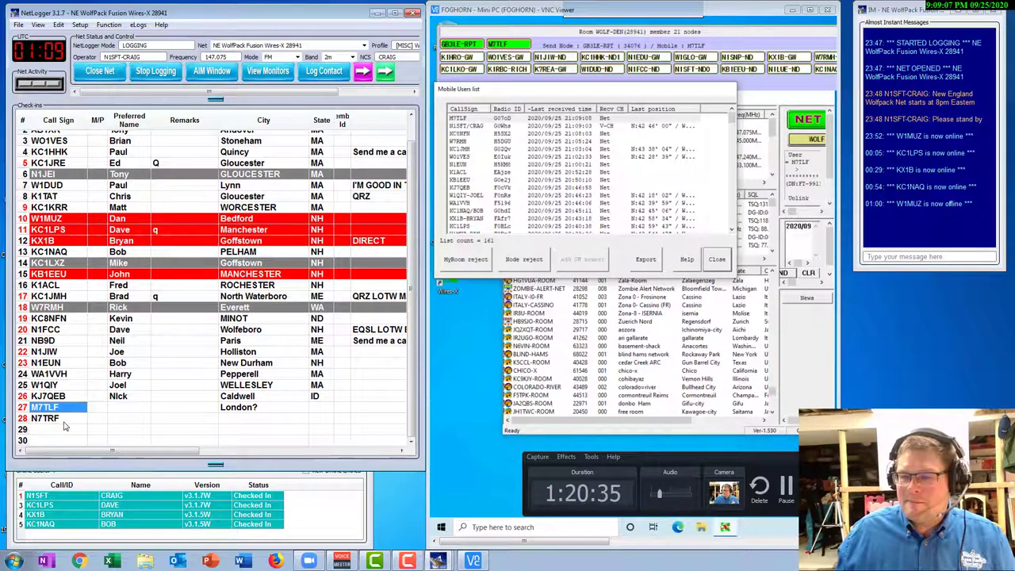
left_click(64, 421)
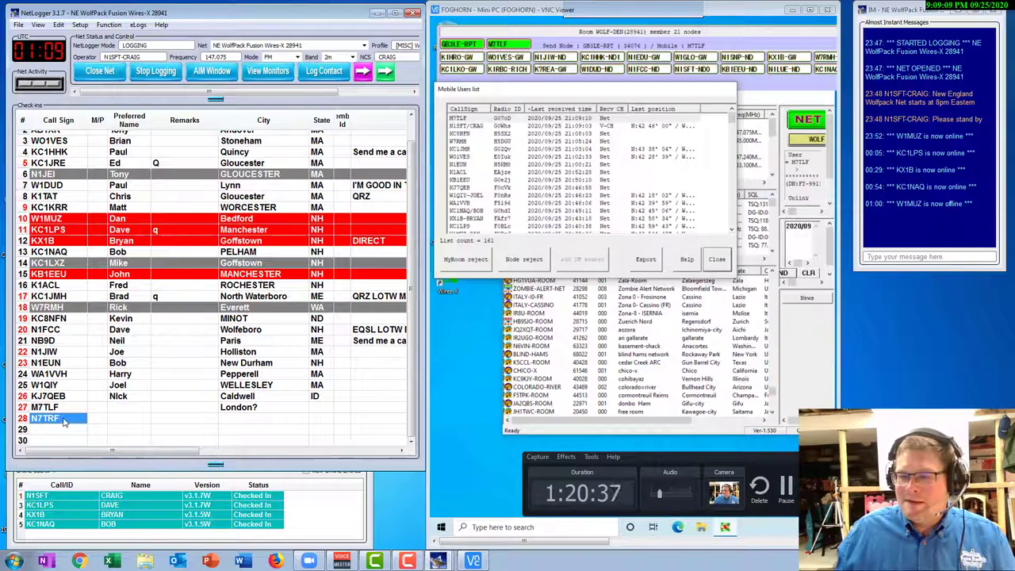
left_click(63, 422)
key("Delete")
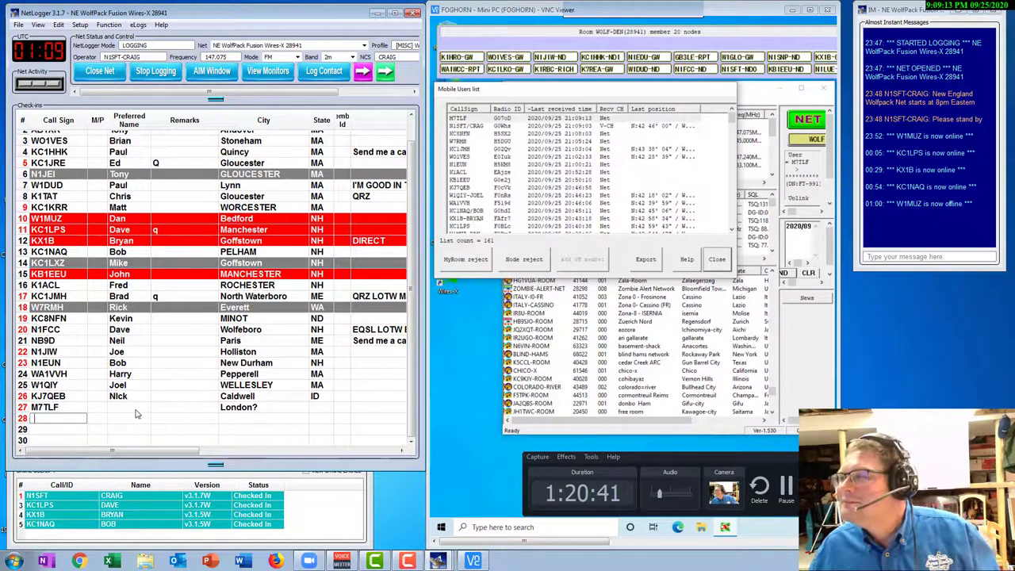
- Move the current-station marker to check-in 27 and enter the operator's preferred name in lowercase
left_click(27, 407)
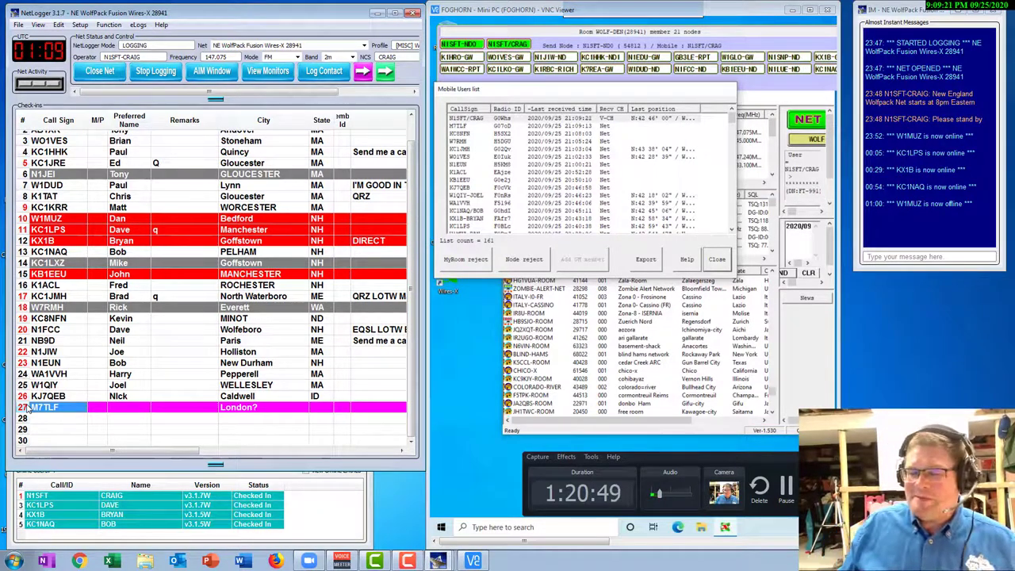
left_click(118, 408)
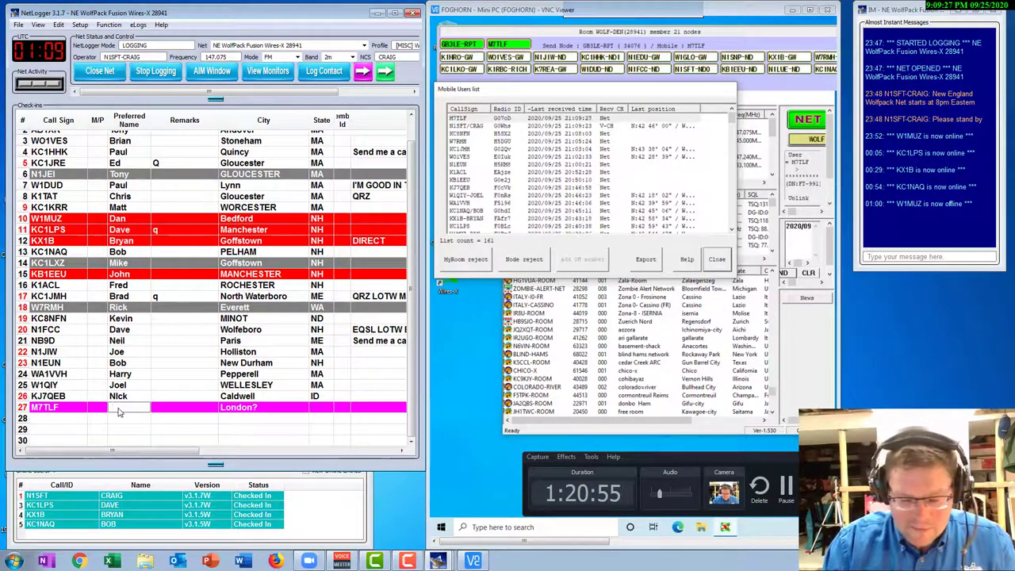
type("a")
key("BackSpace")
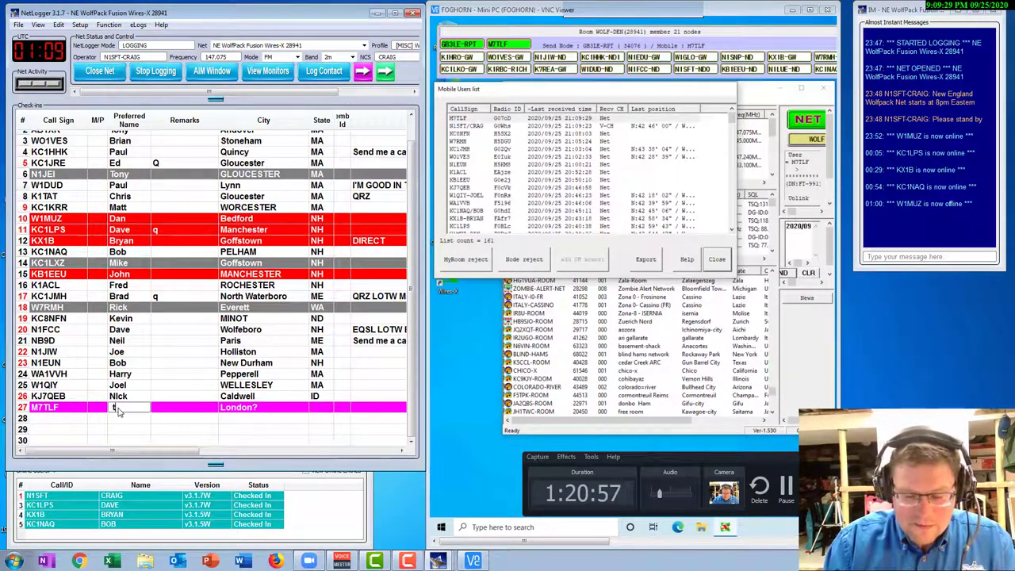
type("tim")
key("Tab")
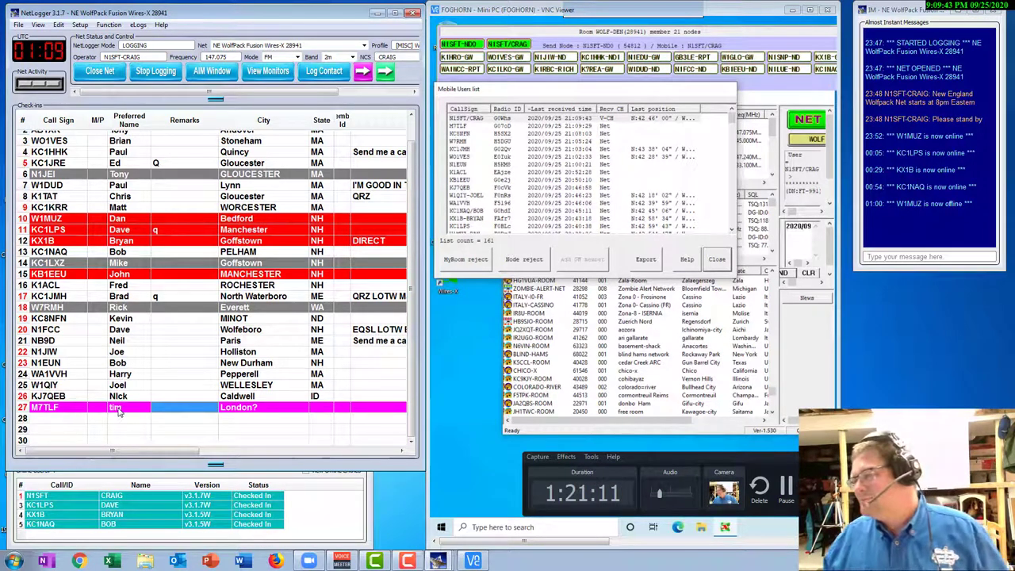
- Clear the city of check-in 27 and re-enter the operator's preferred name with an initial capital
left_click(283, 408)
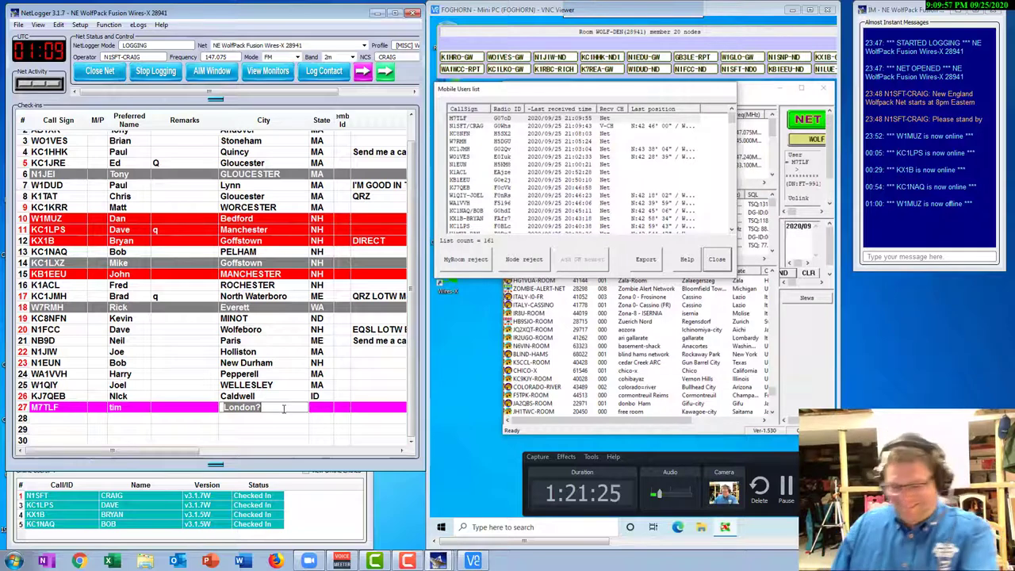
key("BackSpace")
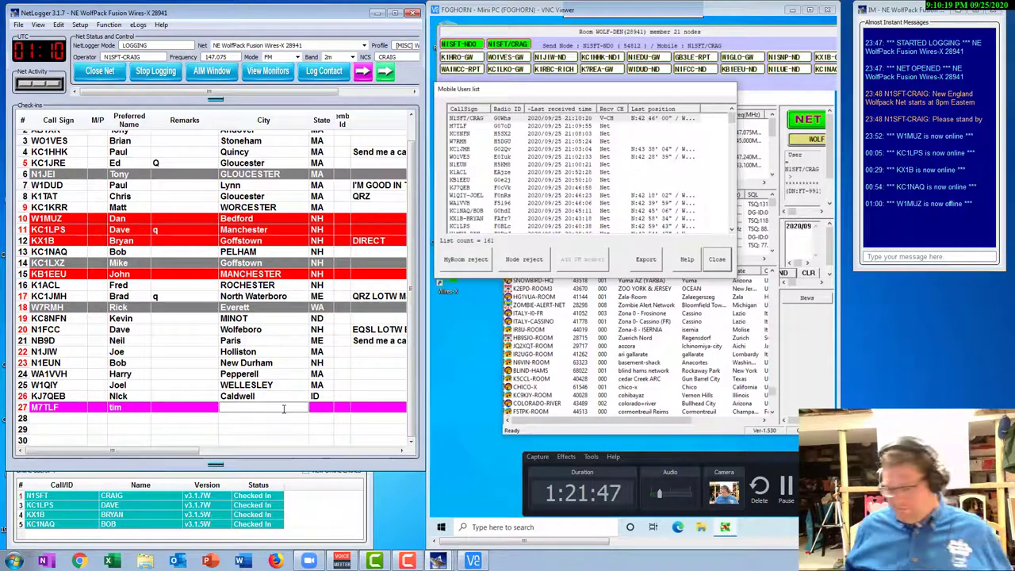
left_click(131, 414)
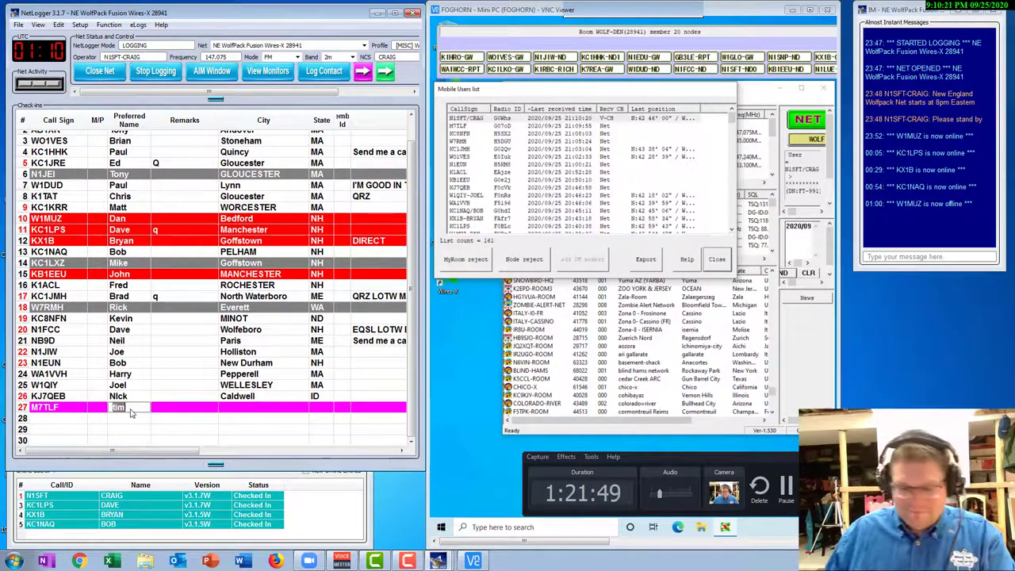
type("Tim")
key("Return")
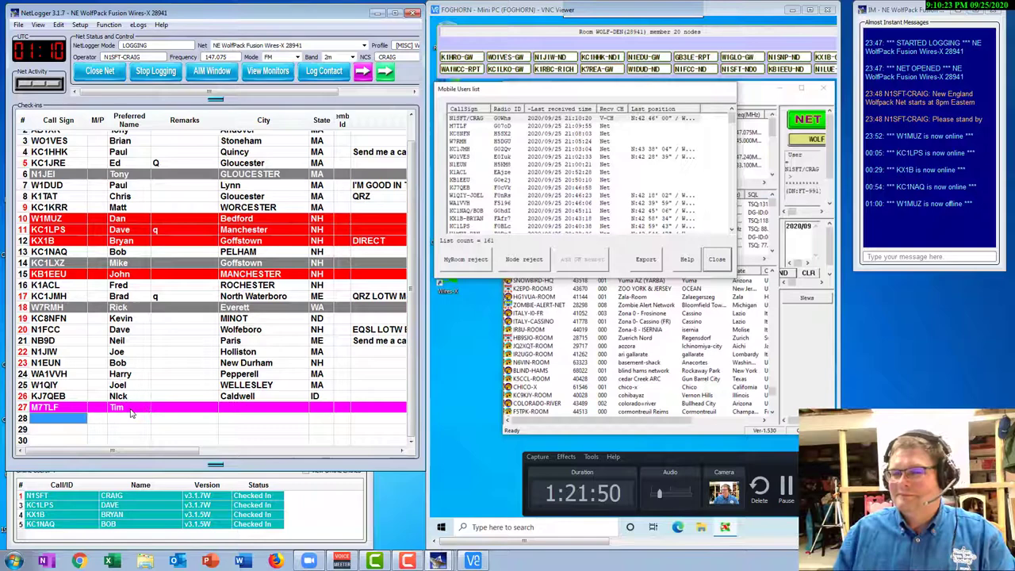
right_click(32, 406)
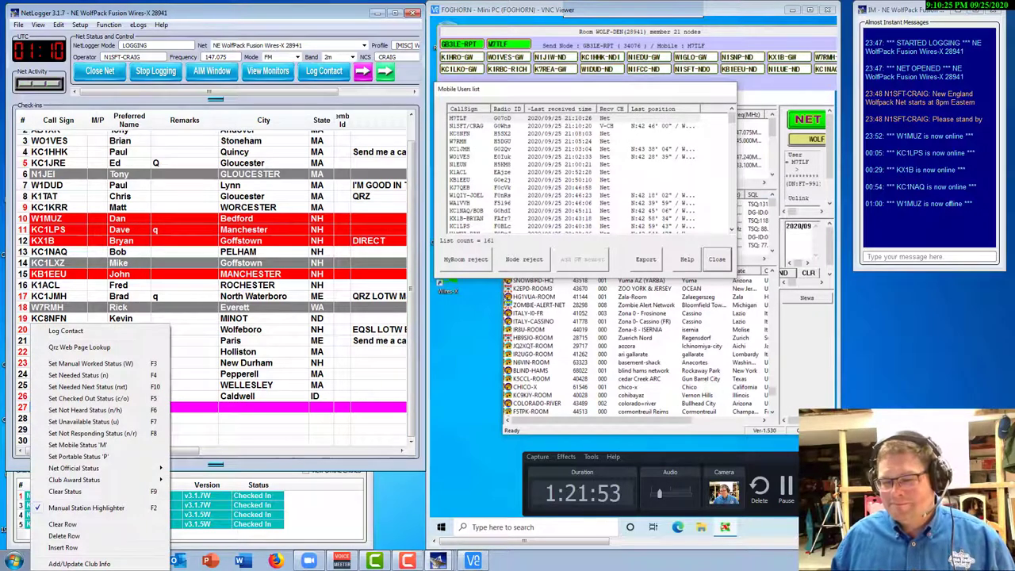
key("Escape")
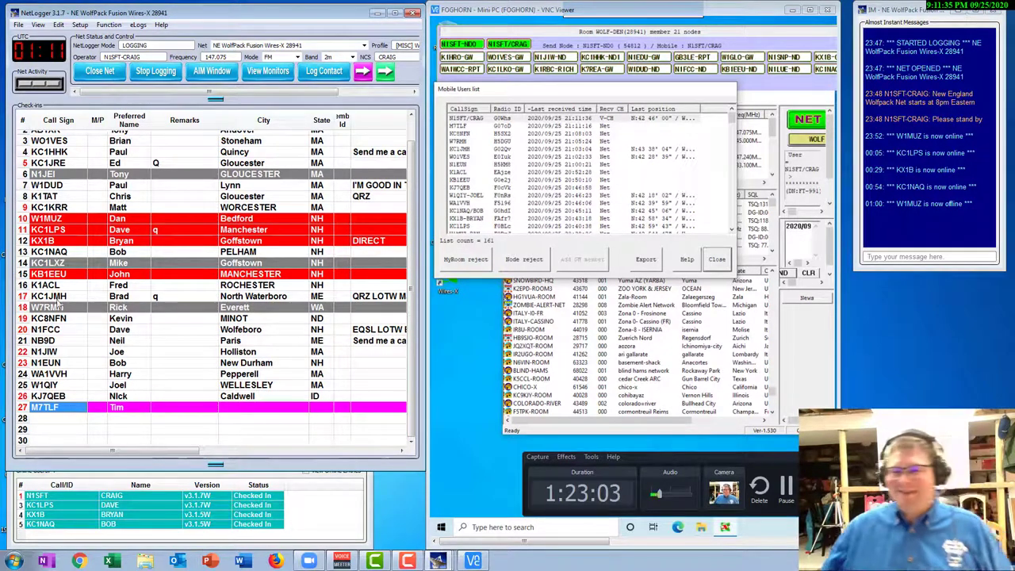
- Move the current-station marker to check-in 20, back to check-in 1, and on to check-in 21
left_click(94, 430)
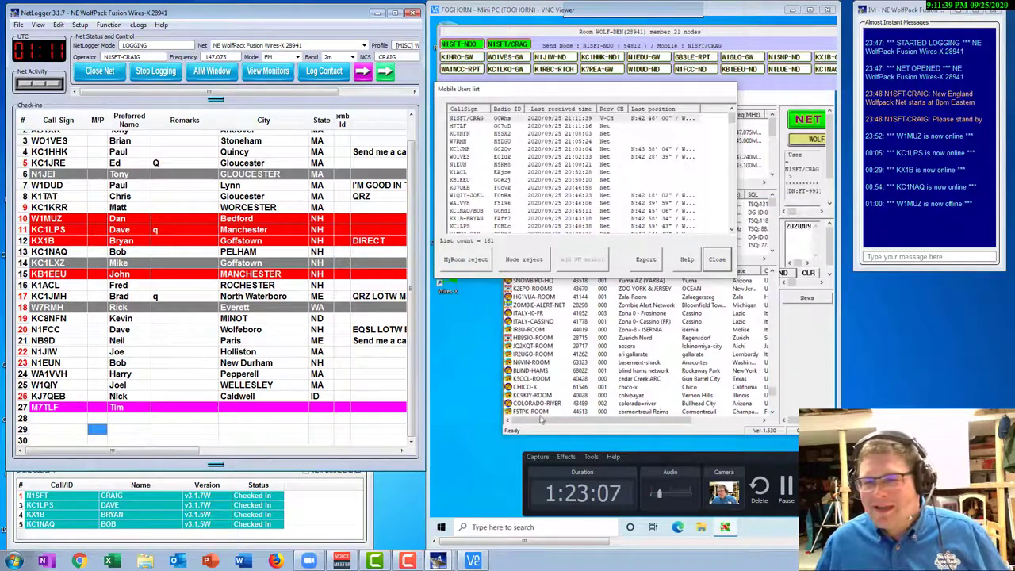
left_click(119, 341)
left_click(63, 331)
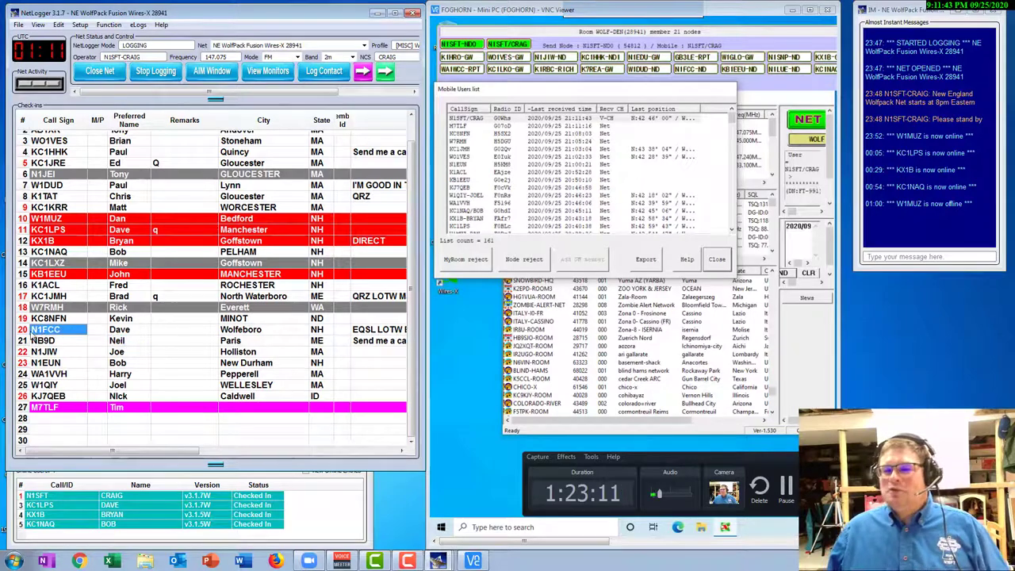
left_click(22, 331)
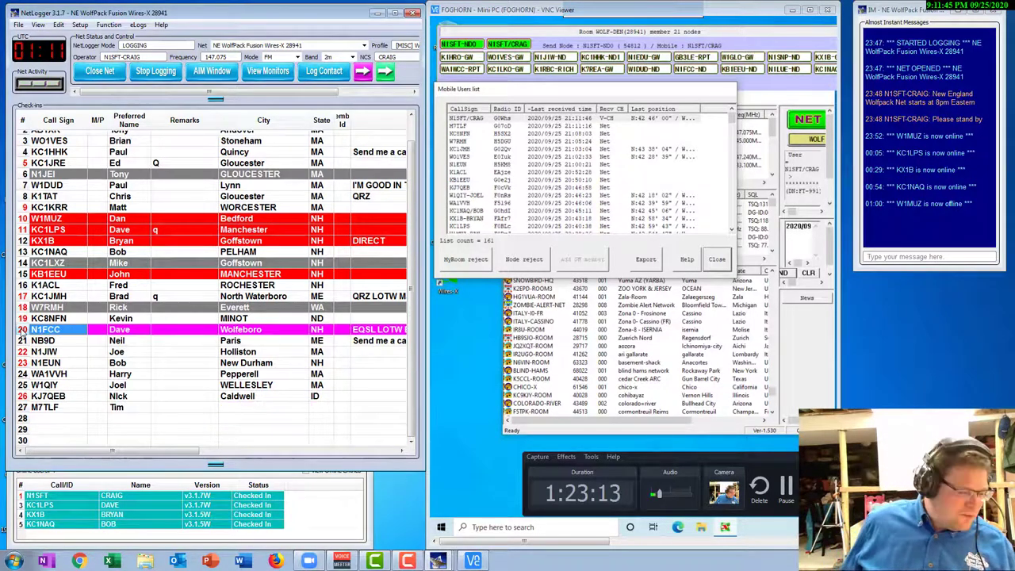
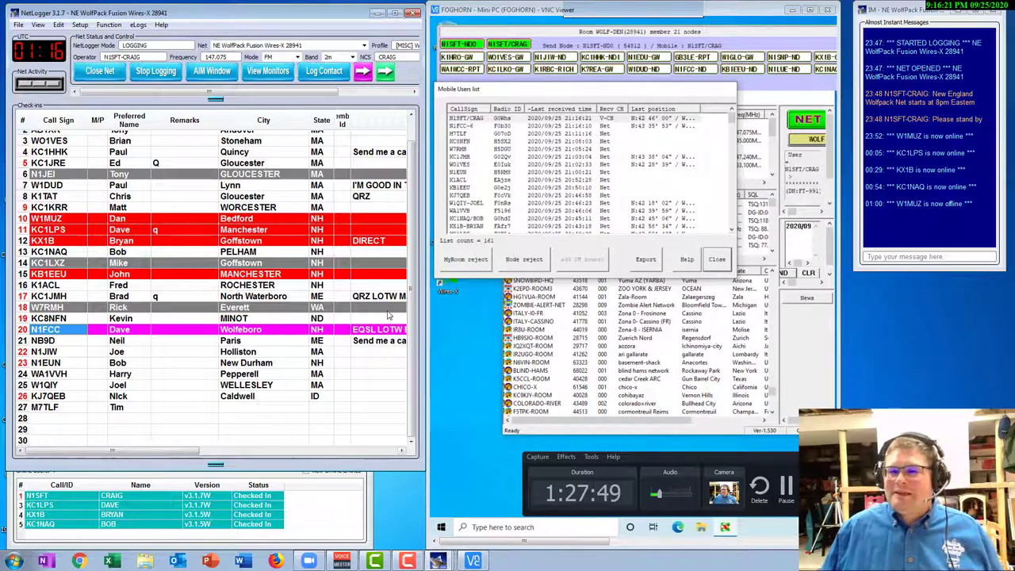
scroll(138, 303, "up", 1)
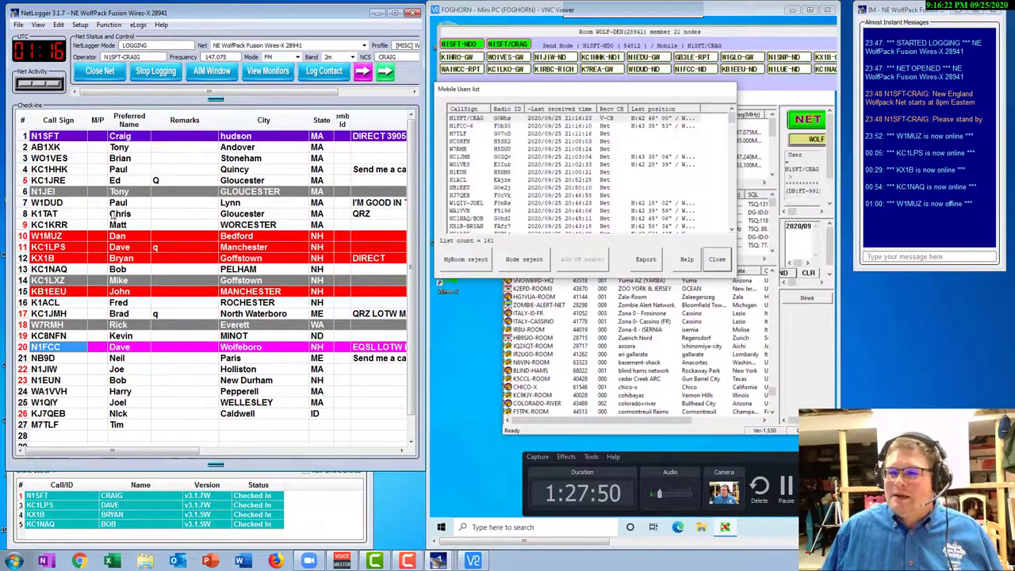
double_click(26, 139)
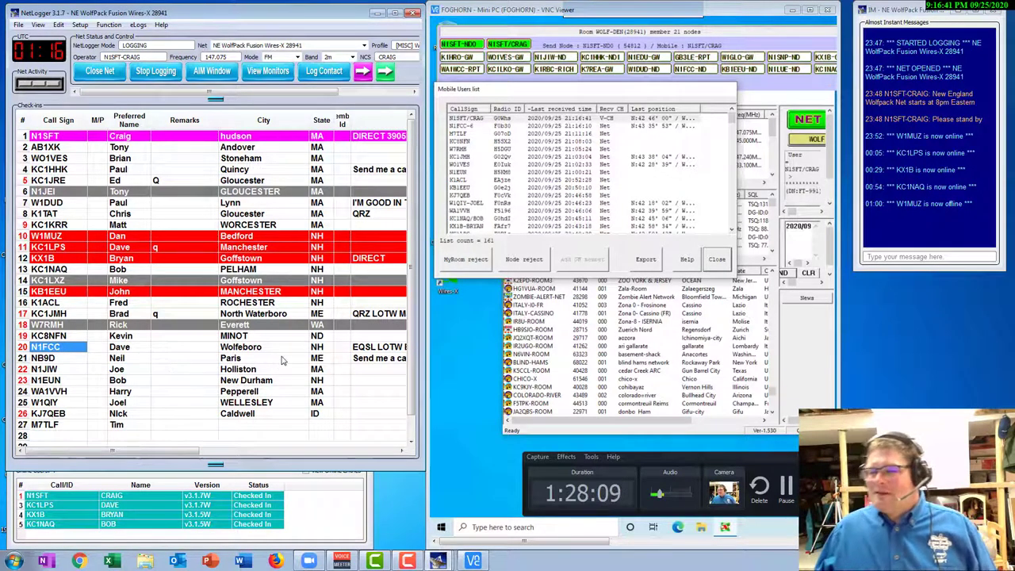
double_click(23, 364)
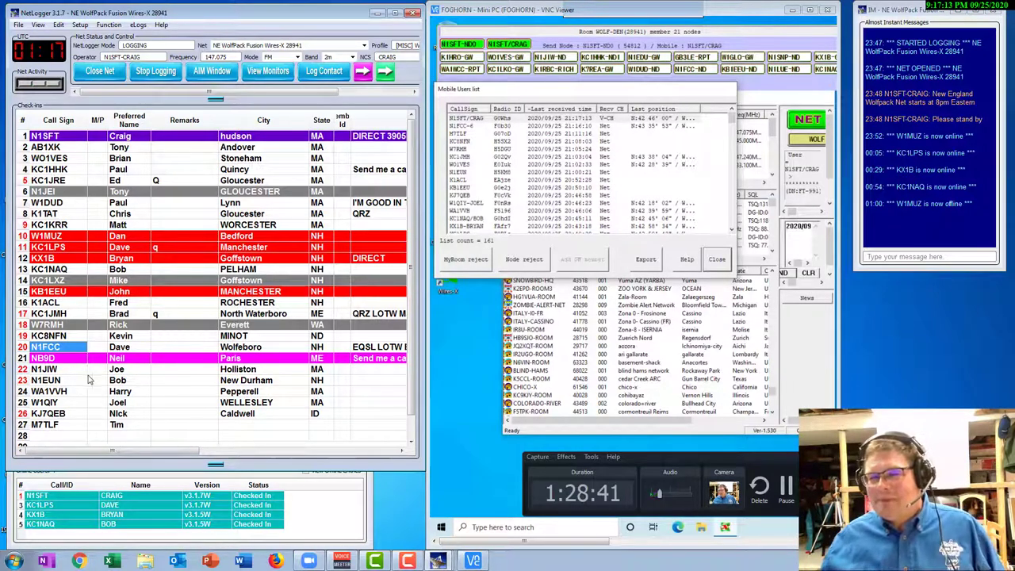
- Set check-in 21 to not heard and move the current-station marker to check-in 22, and on to check-in 24
double_click(21, 369)
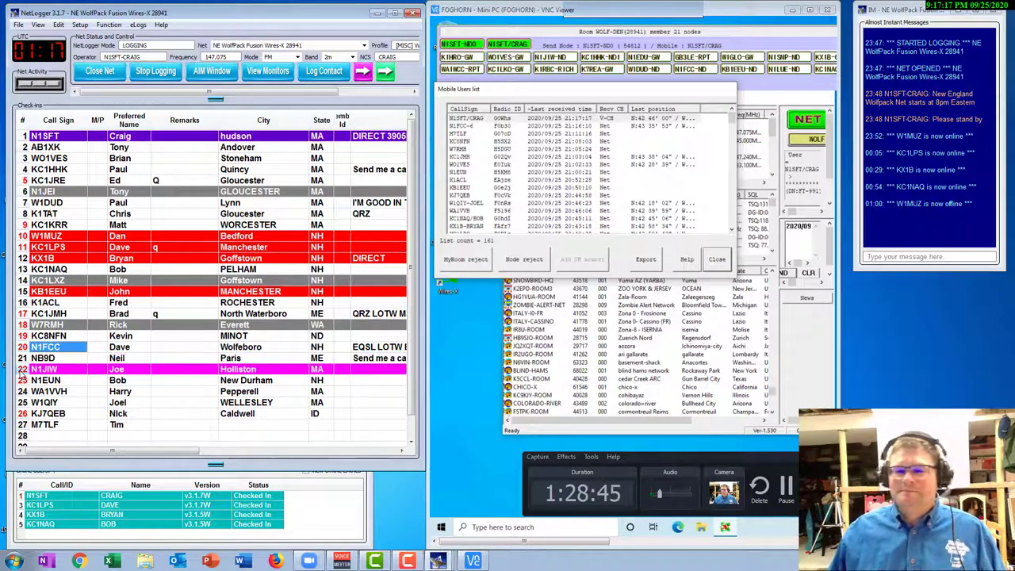
right_click(64, 359)
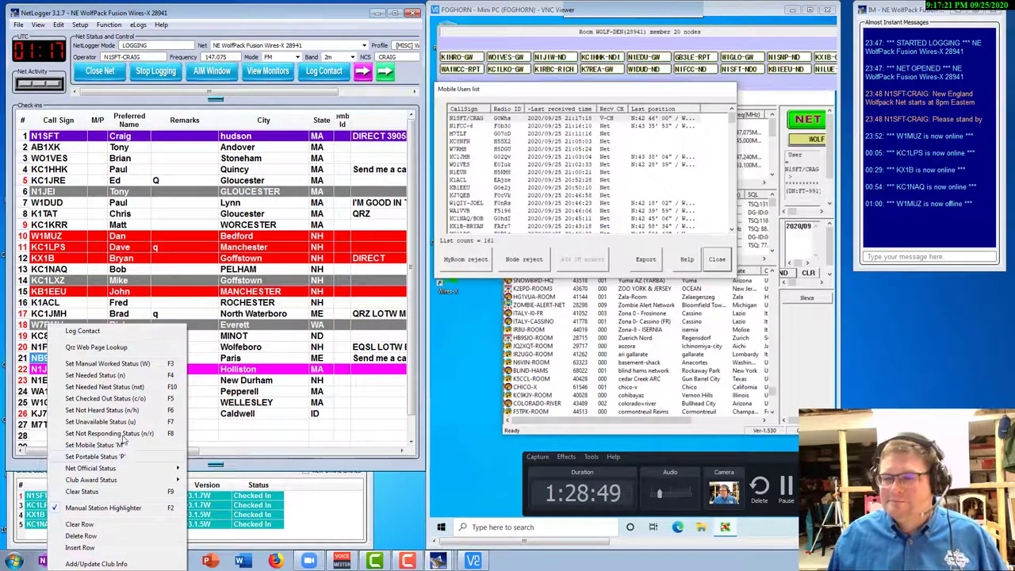
left_click(116, 410)
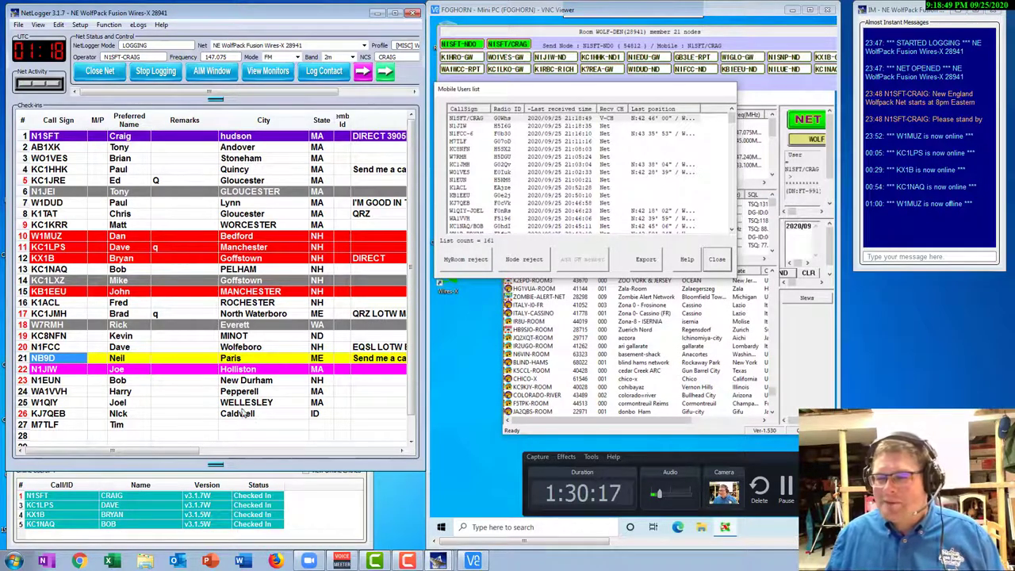
left_click(24, 392)
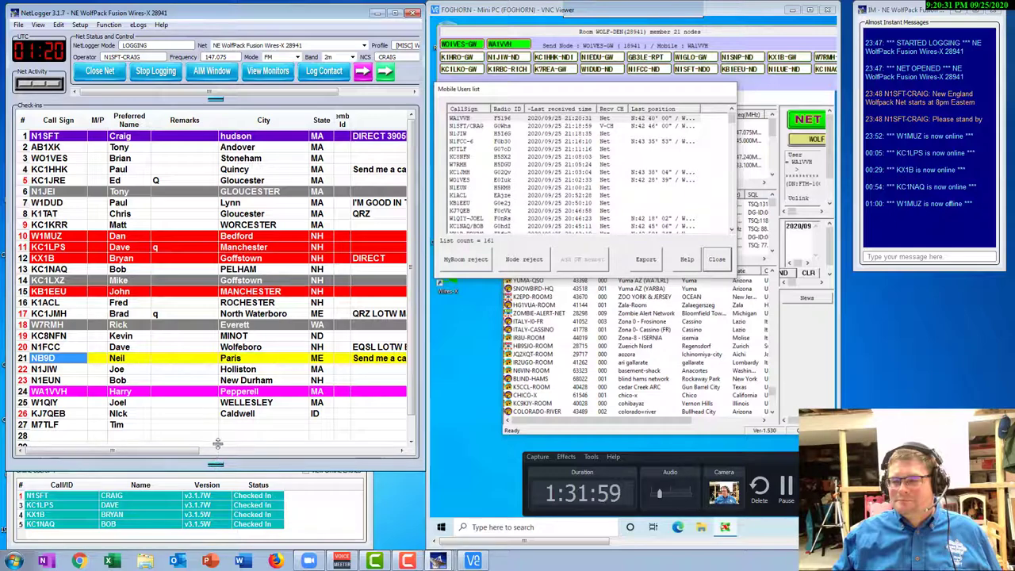
- Resize the check-in window and the Monitors window so that they sit one above the other without overlapping
left_click(323, 436)
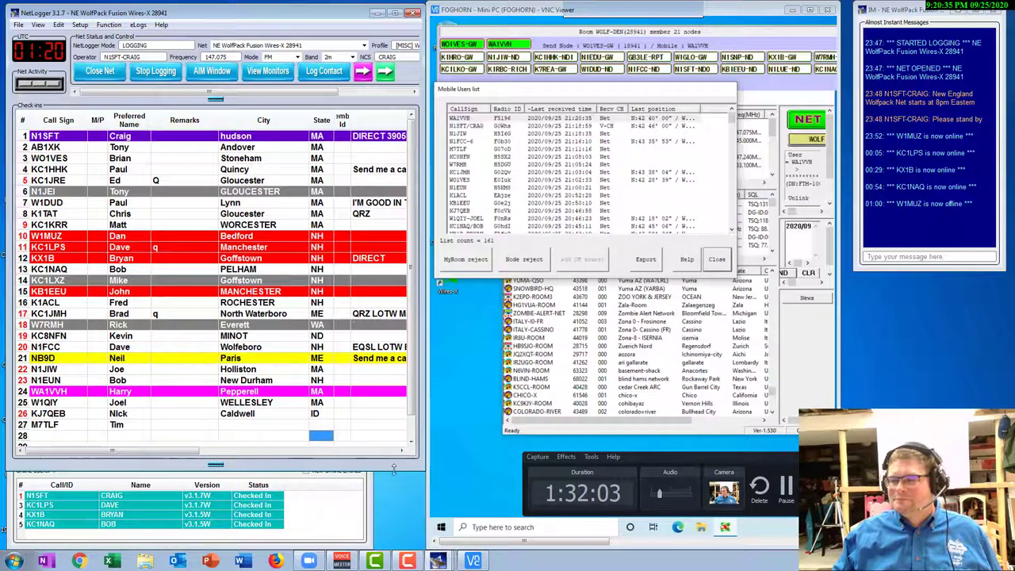
left_click_drag(389, 469, 391, 443)
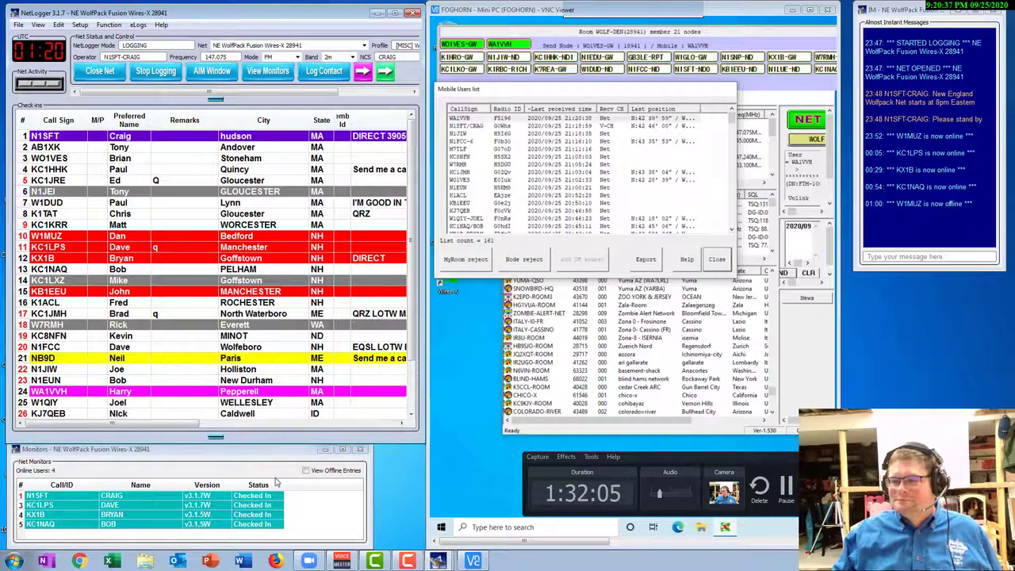
left_click(219, 458)
left_click_drag(232, 440, 233, 465)
left_click_drag(353, 443, 347, 460)
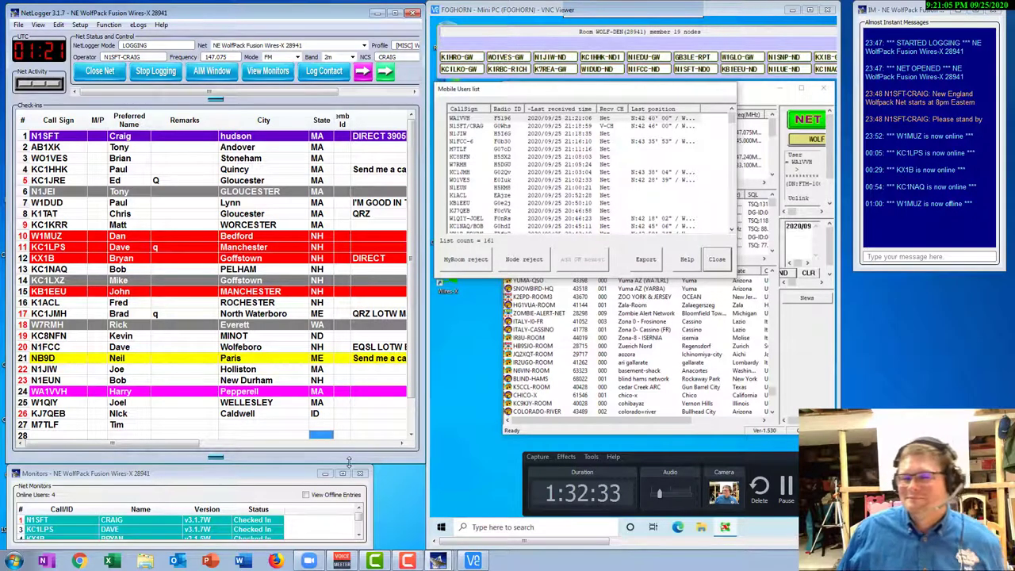
- Move the current-station marker to check-in 1, on to check-in 25, and on to check-in 26
left_click(22, 138)
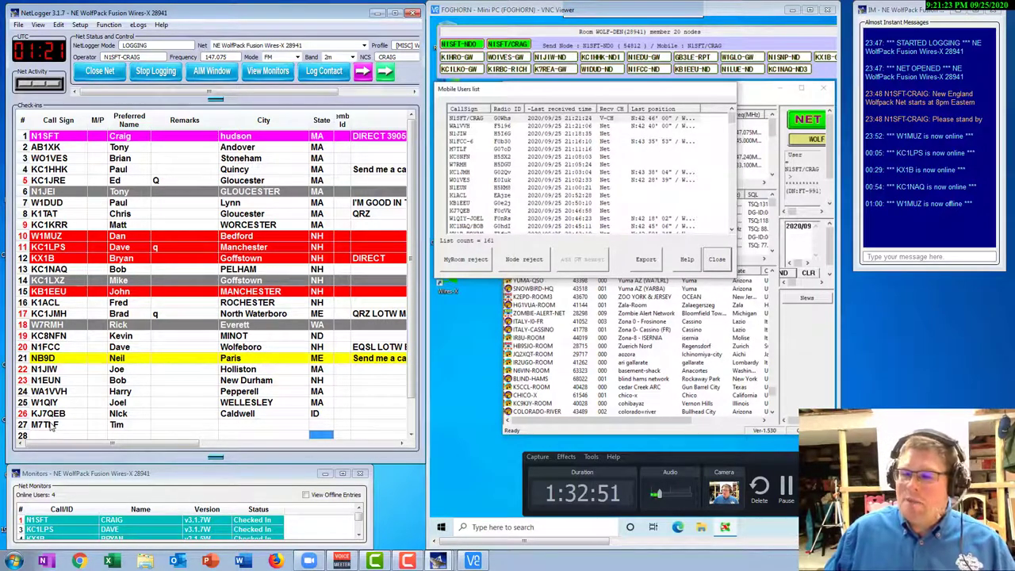
left_click(24, 403)
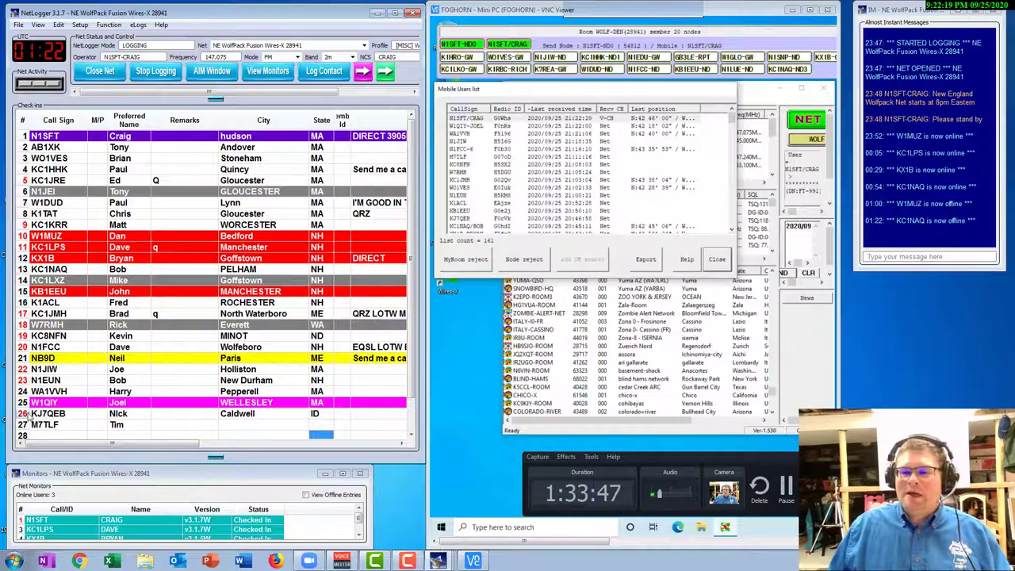
left_click(23, 413)
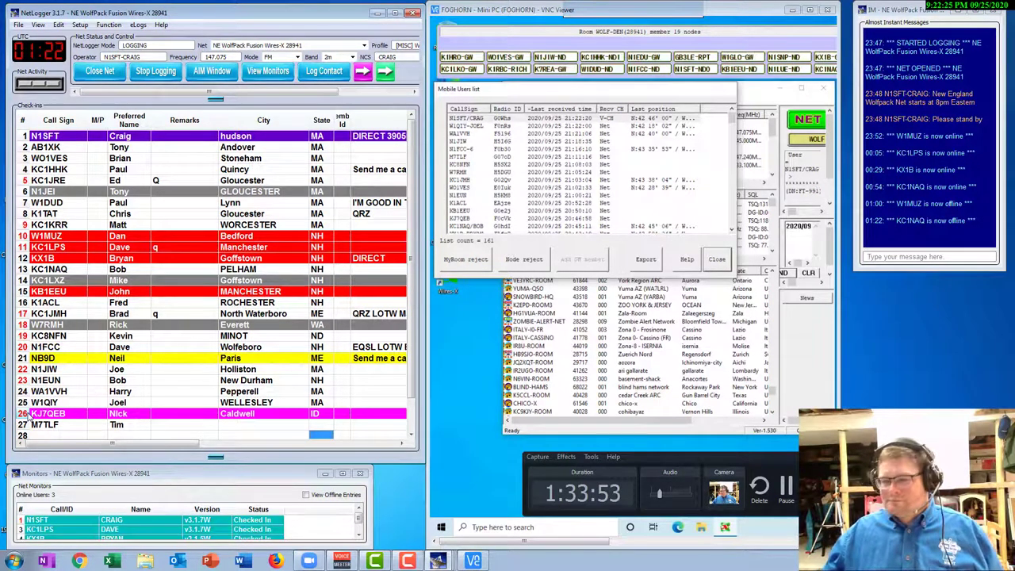
- Set the status of check-in 26 to not heard
left_click(52, 424)
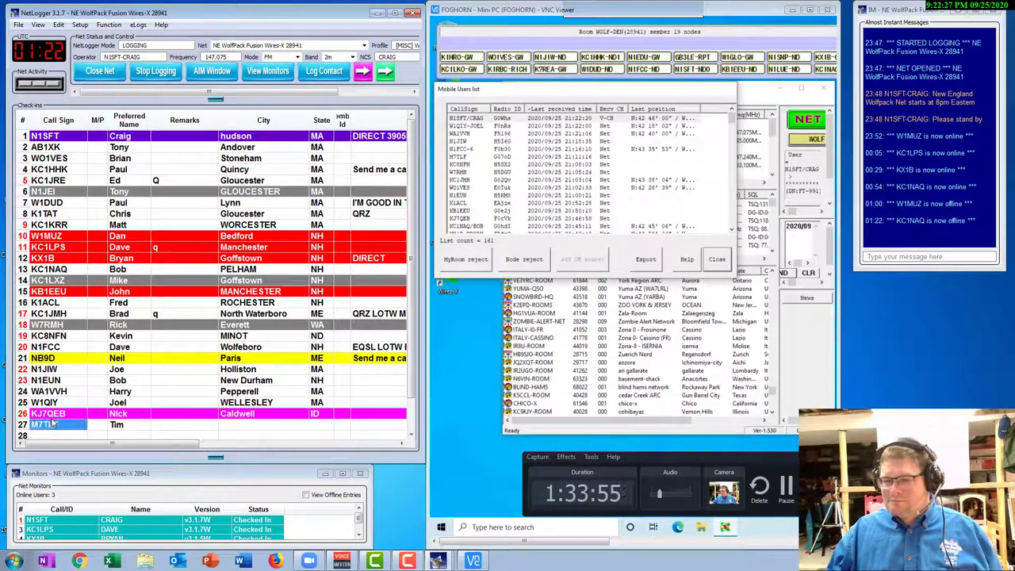
left_click(52, 424)
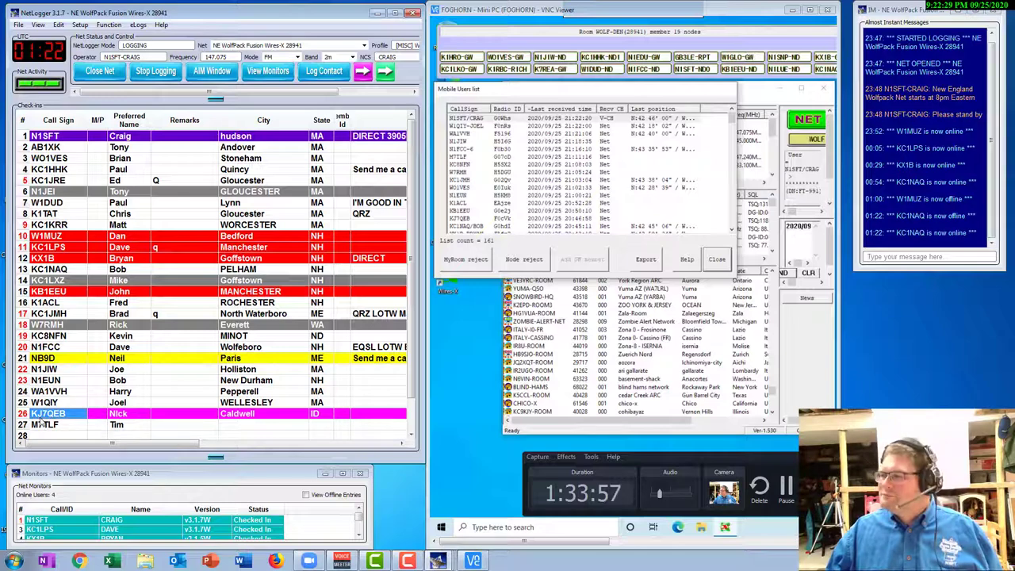
right_click(50, 419)
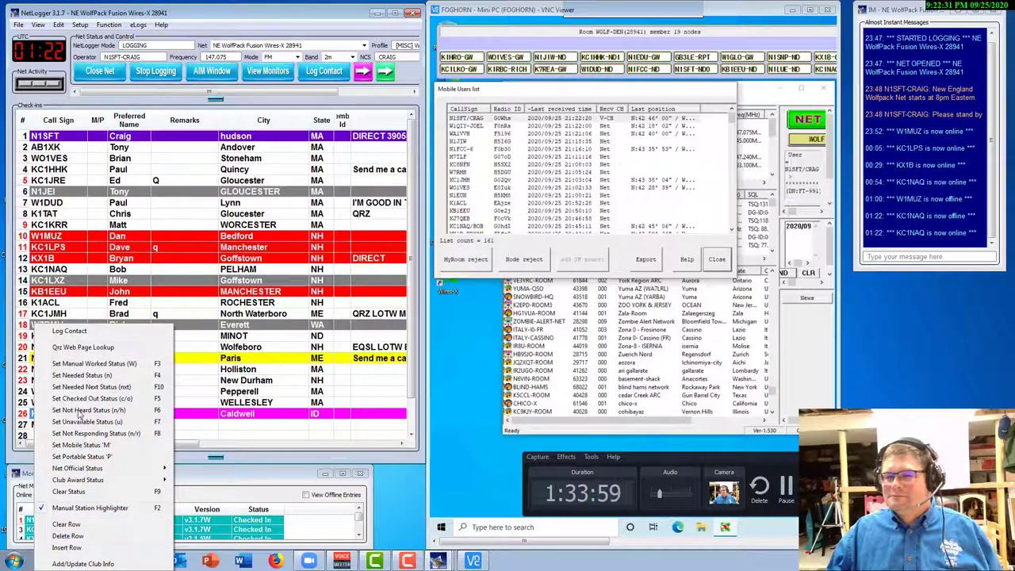
left_click(80, 411)
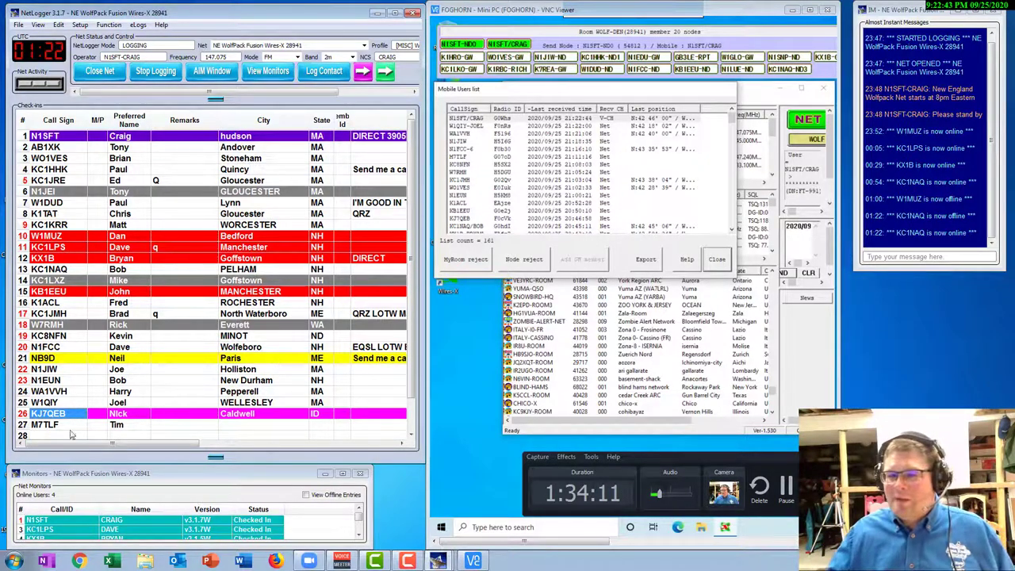
- Move the current-station marker to check-in 27 and set that station's status to checked out
double_click(24, 426)
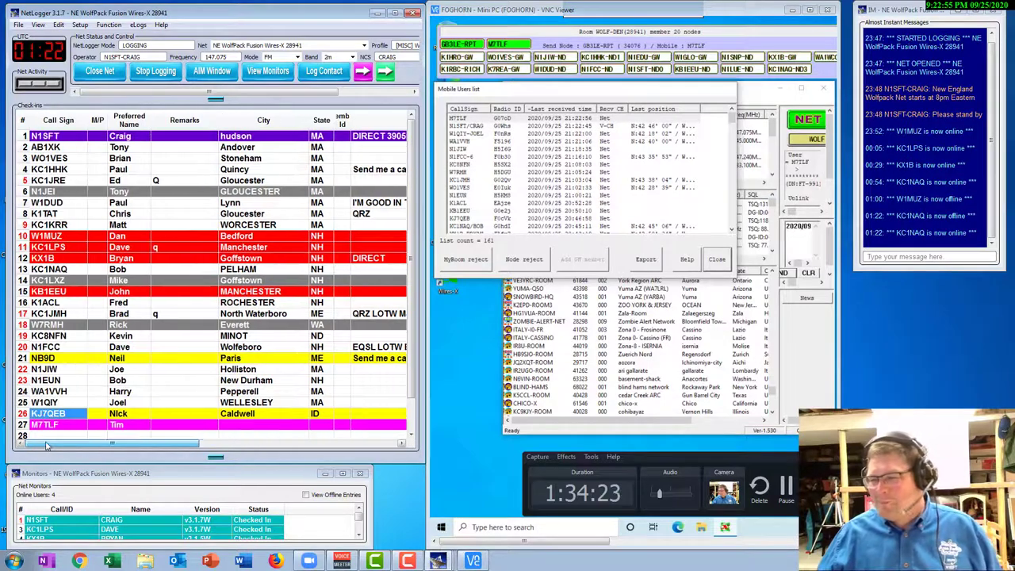
mouse_move(82, 450)
left_mouse_down()
mouse_move(139, 450)
mouse_move(69, 448)
left_mouse_up()
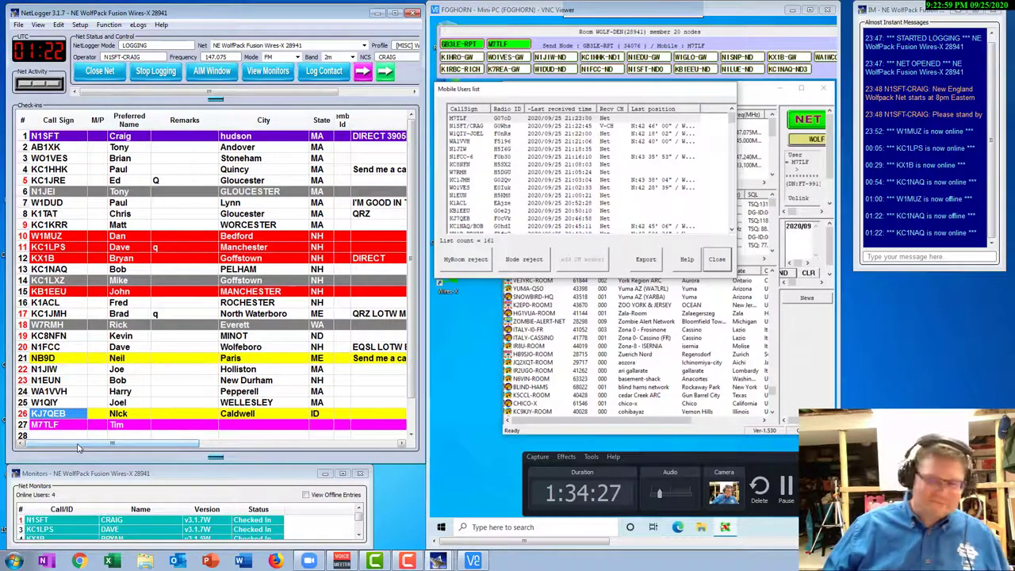
right_click(58, 427)
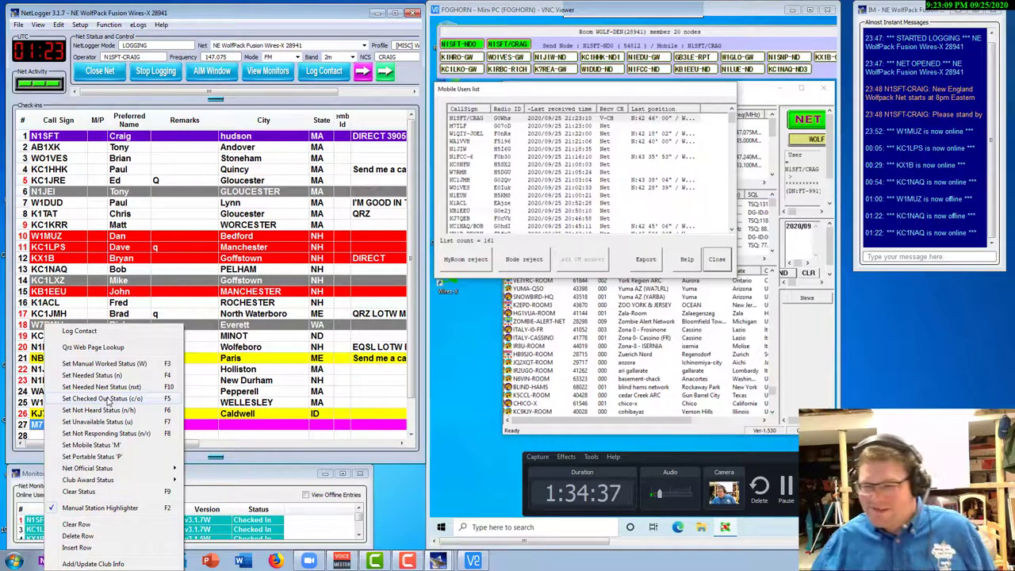
left_click(104, 399)
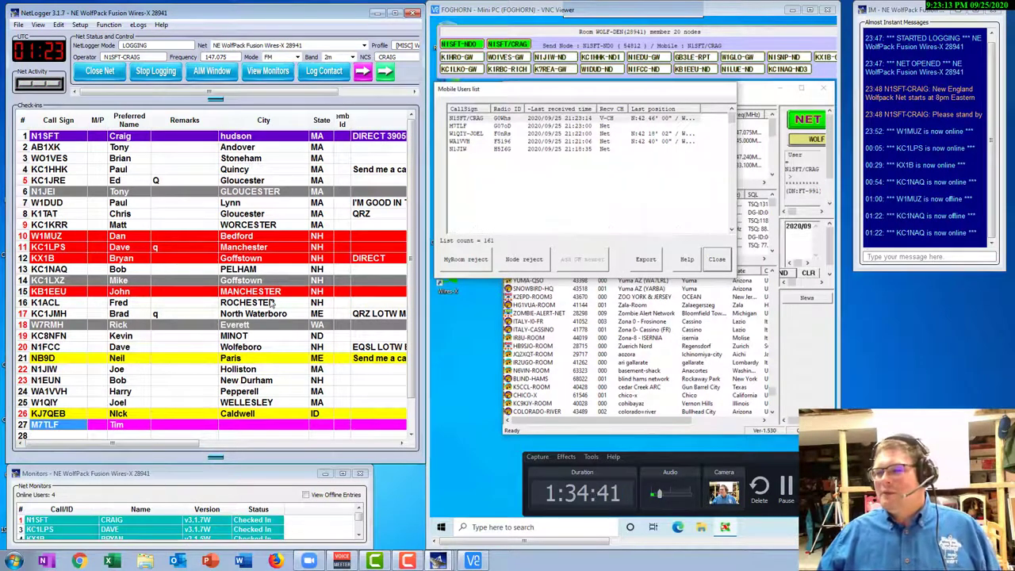
- Make the check-in window taller so that the whole list down to row 30 fits
scroll(412, 276, "down", 1)
scroll(411, 276, "down", 1)
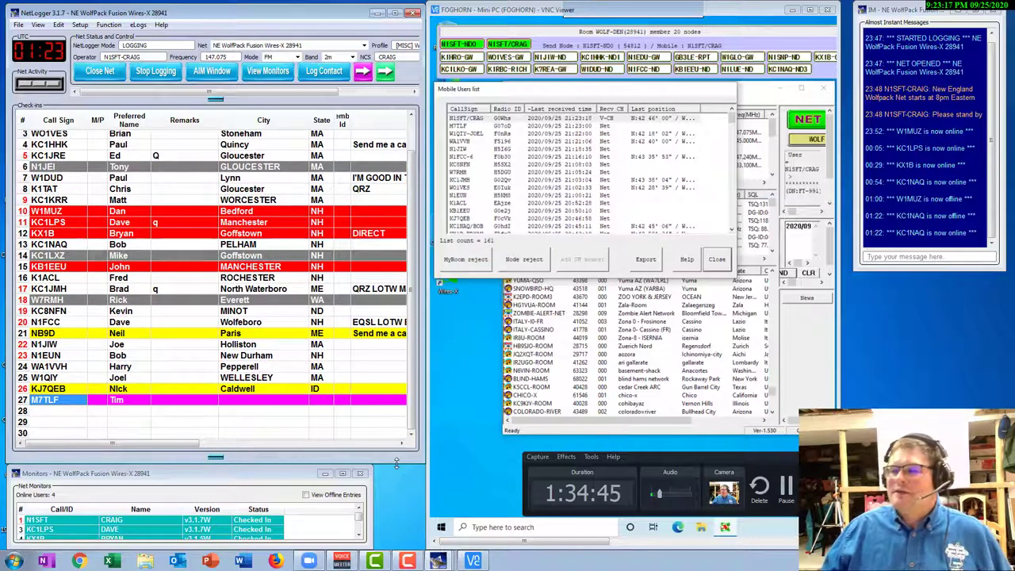
left_click_drag(396, 462, 405, 516)
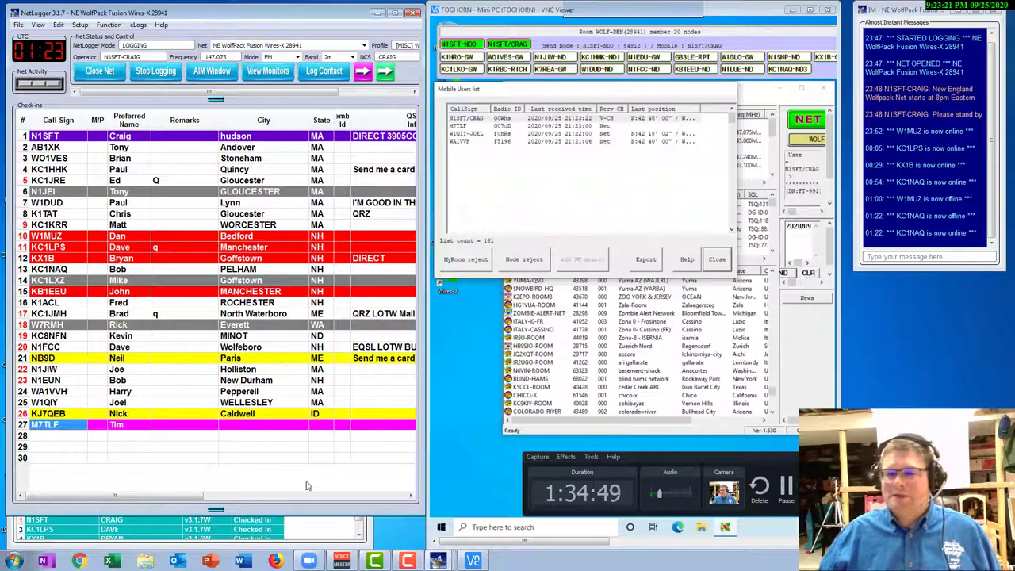
- Move the current-station marker back to check-in 1 and save the check-ins
left_click(56, 435)
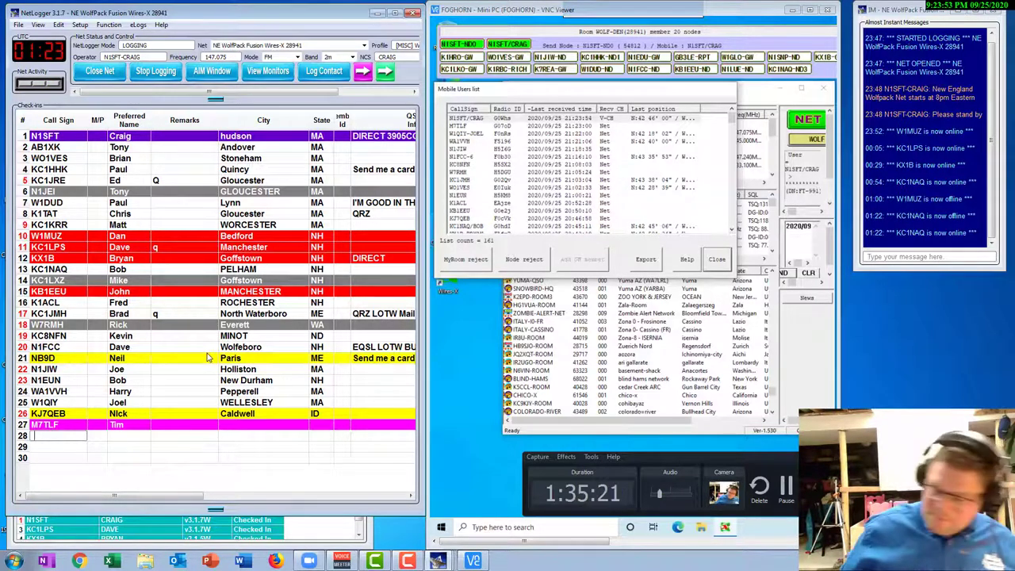
left_click(23, 138)
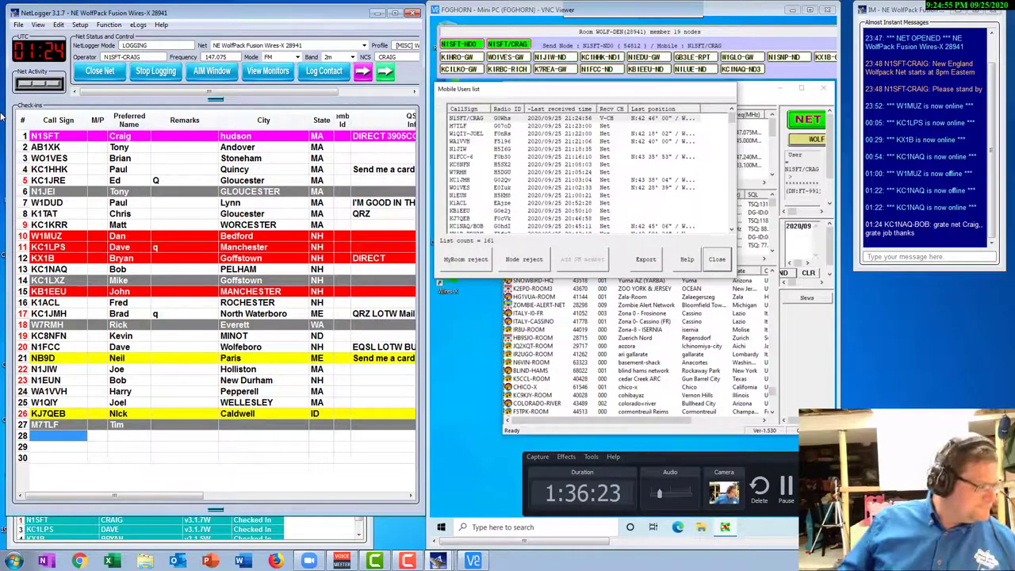
left_click(18, 25)
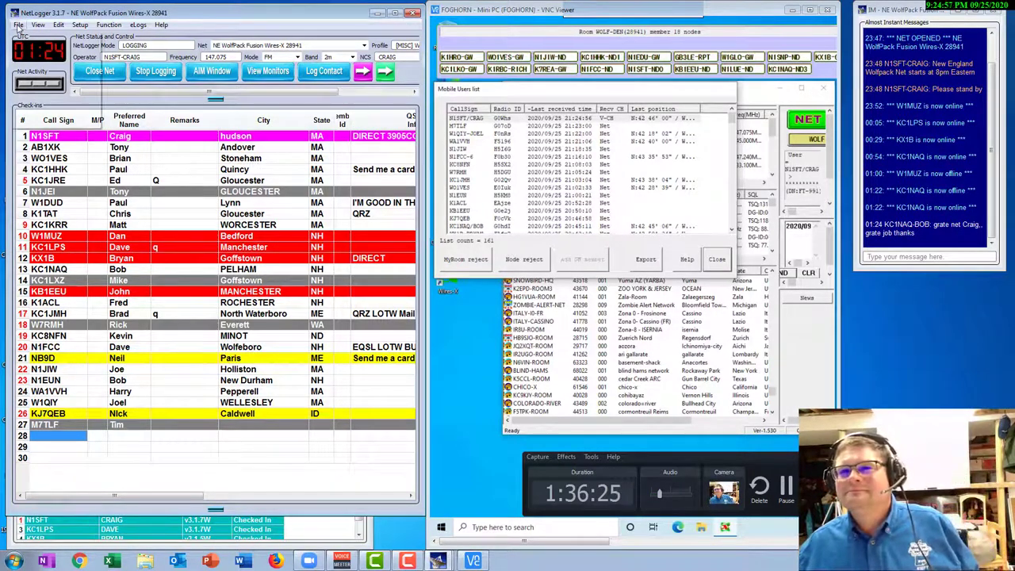
left_click(38, 51)
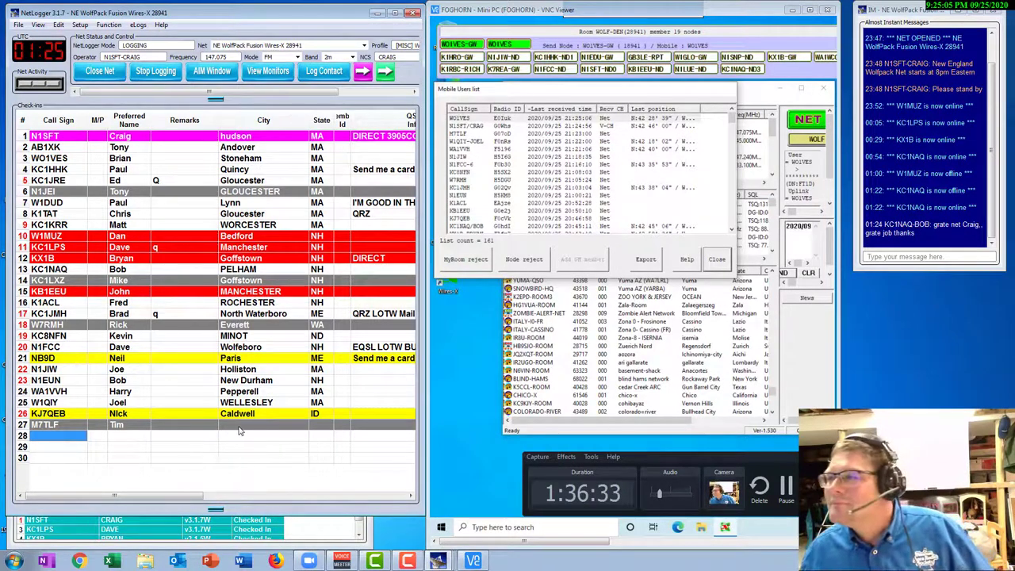
- Open the call sign cell of row 28 for entry and save the check-ins again
left_click(49, 437)
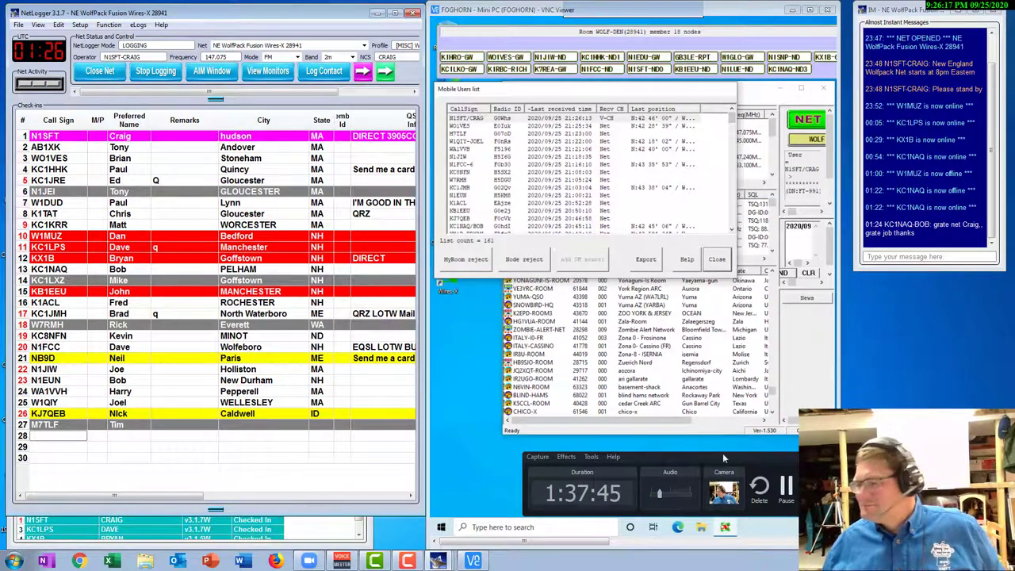
left_click(19, 25)
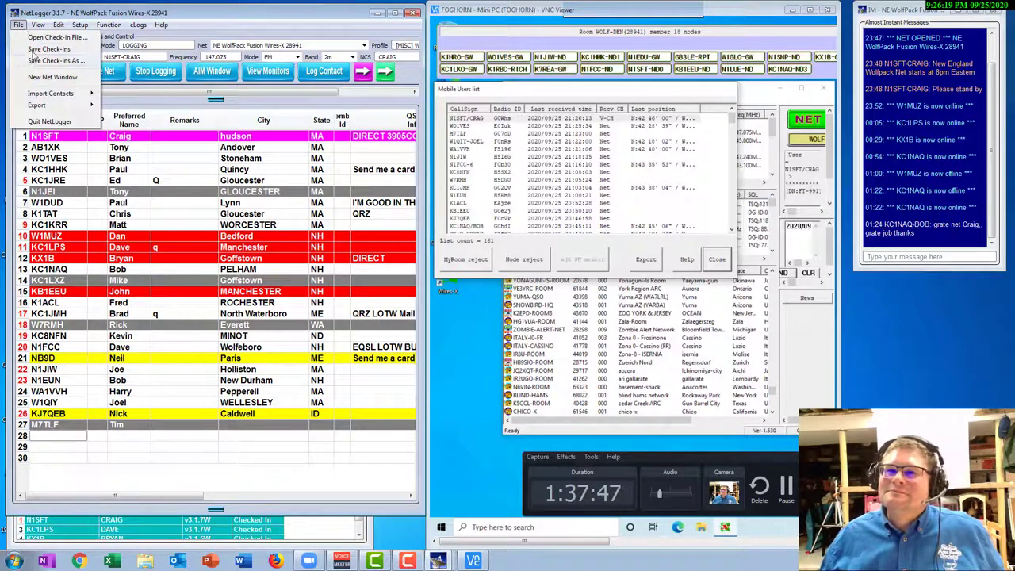
left_click(35, 49)
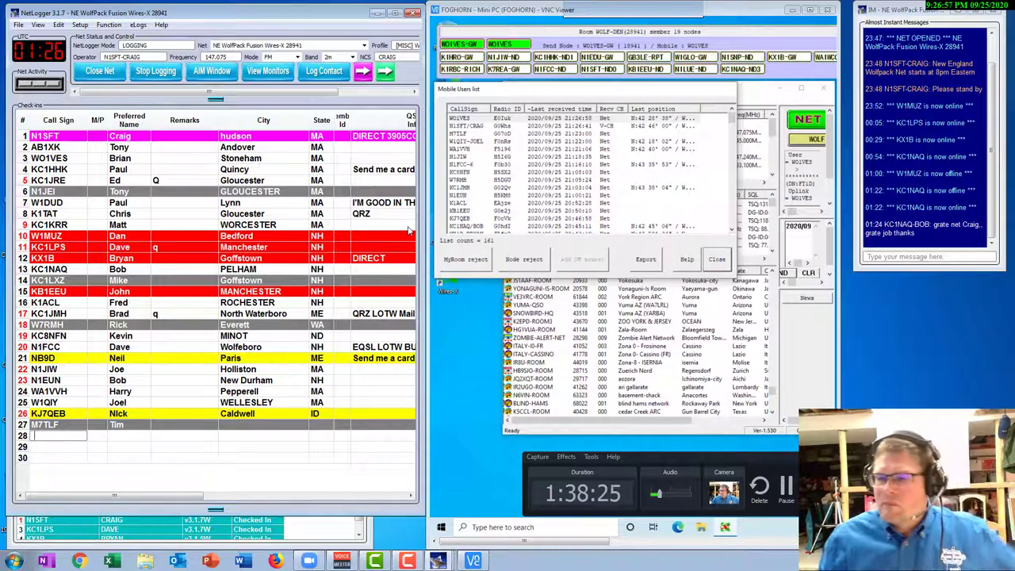
- Log the new station's call sign and the operator's preferred name in row 28, and move the current-station marker to it
type("ka1msv")
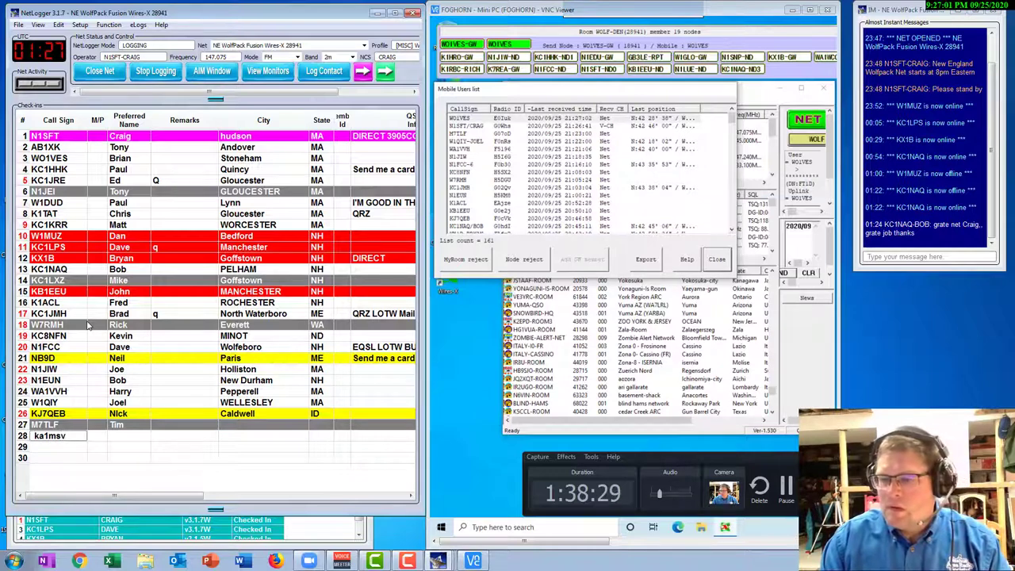
key("Tab")
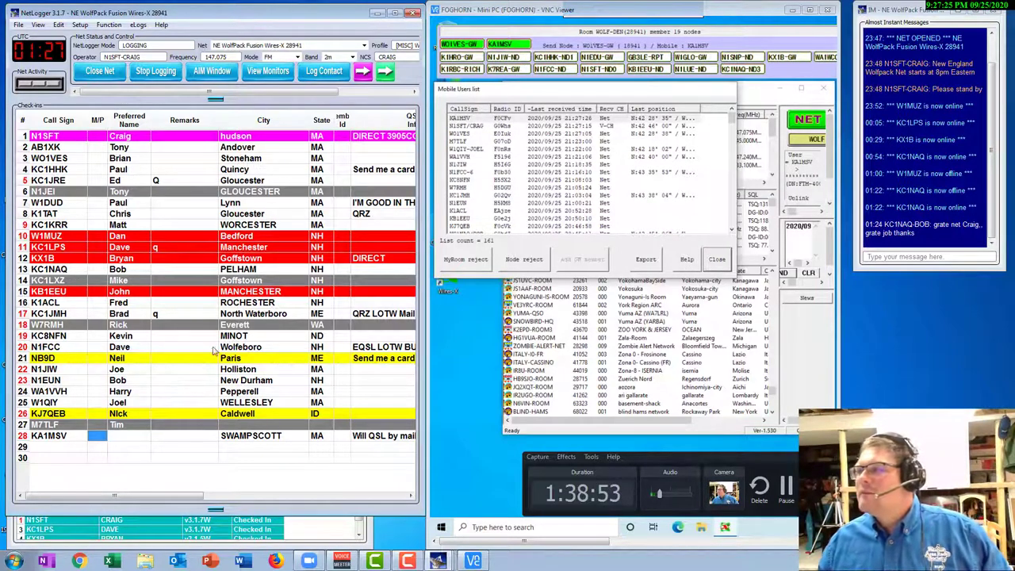
mouse_move(113, 496)
left_mouse_down()
mouse_move(166, 499)
mouse_move(115, 496)
left_mouse_up()
left_click(124, 436)
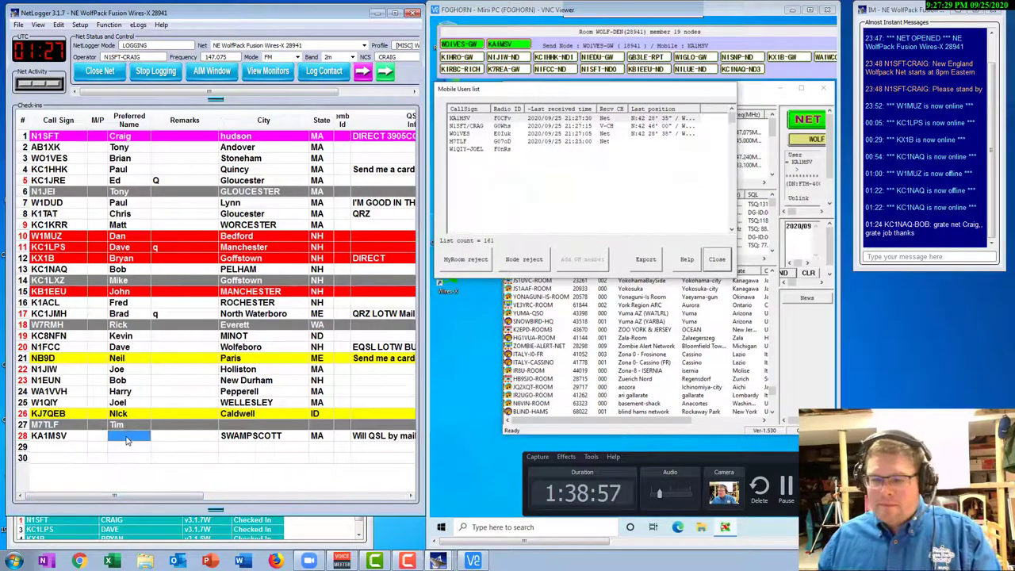
type("Dave")
key("Return")
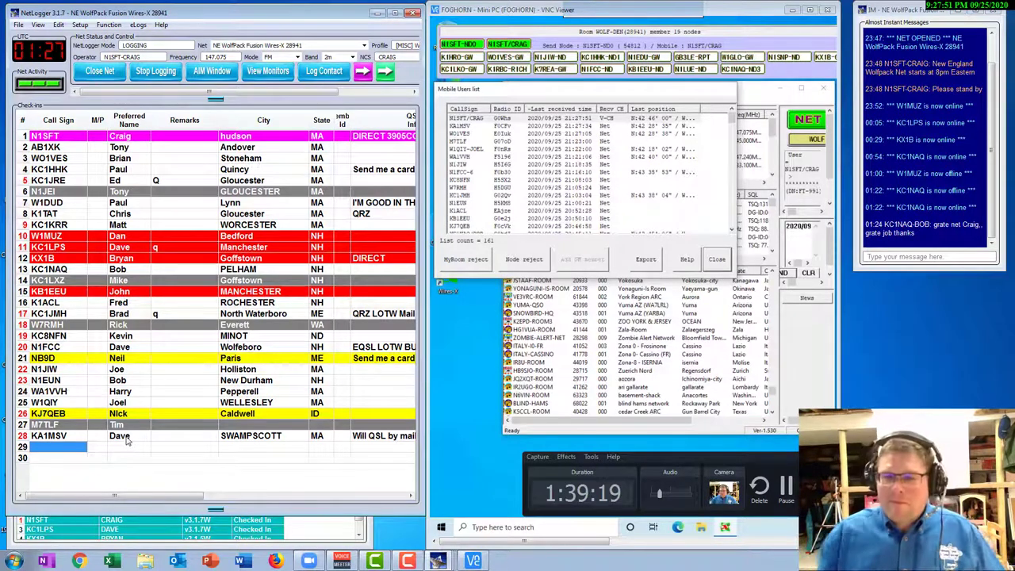
left_click(24, 444)
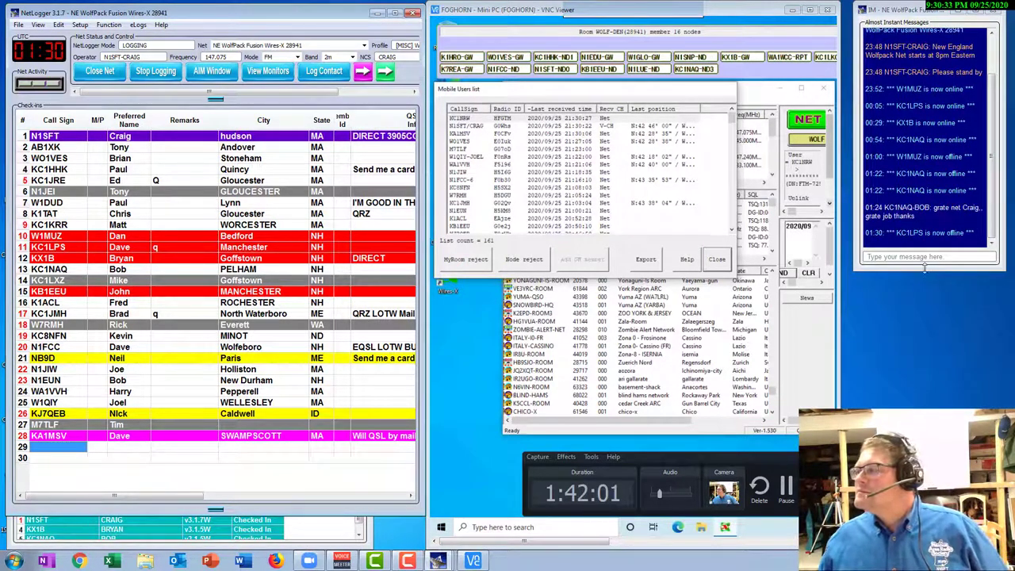
- Make the instant message window taller and move the recorder window slightly up
left_click_drag(924, 268, 924, 304)
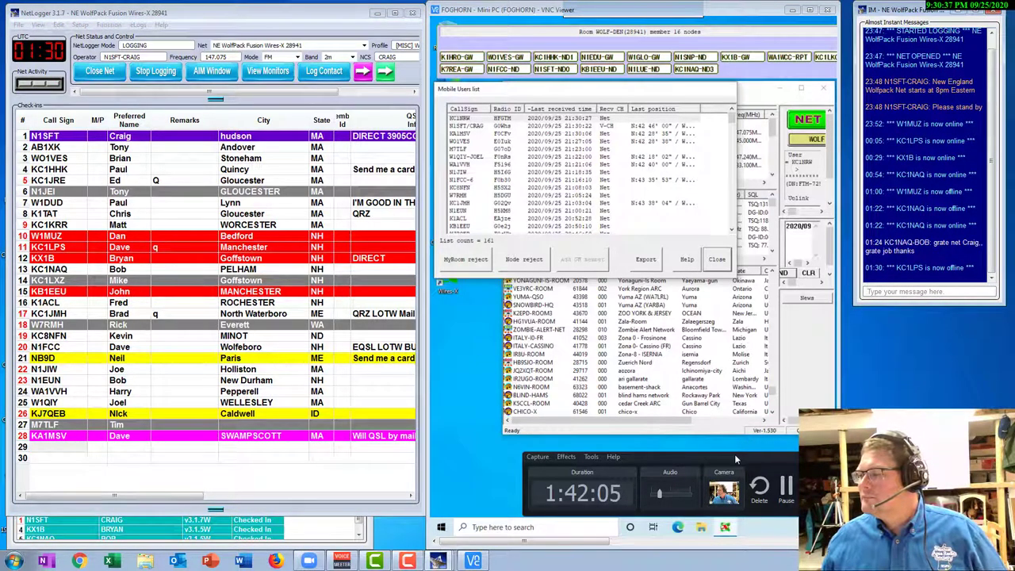
left_click_drag(734, 453, 713, 438)
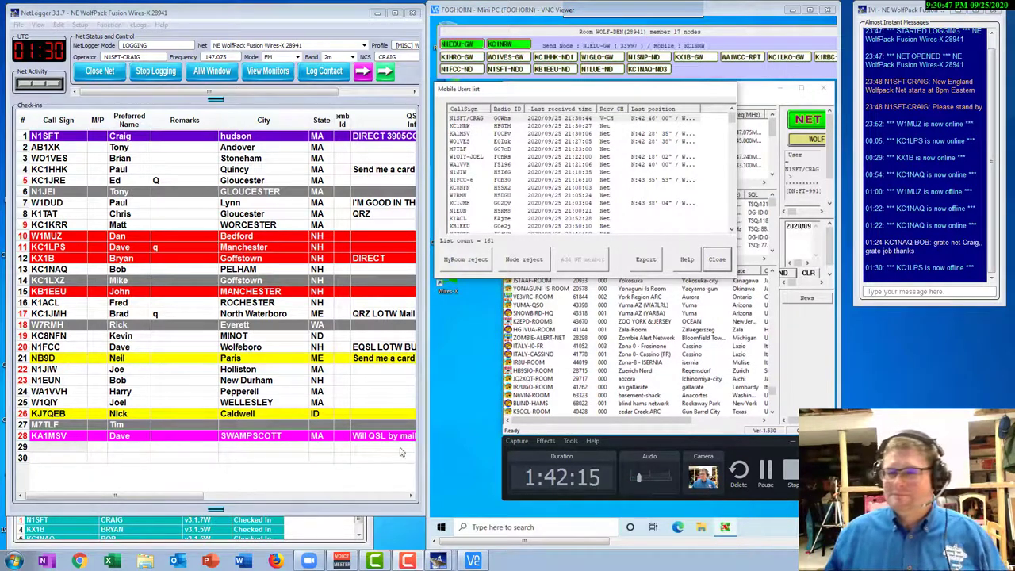
- Log the new station's call sign and the operator's preferred name in row 29, and move the current-station marker to it
left_click(51, 447)
type("kc")
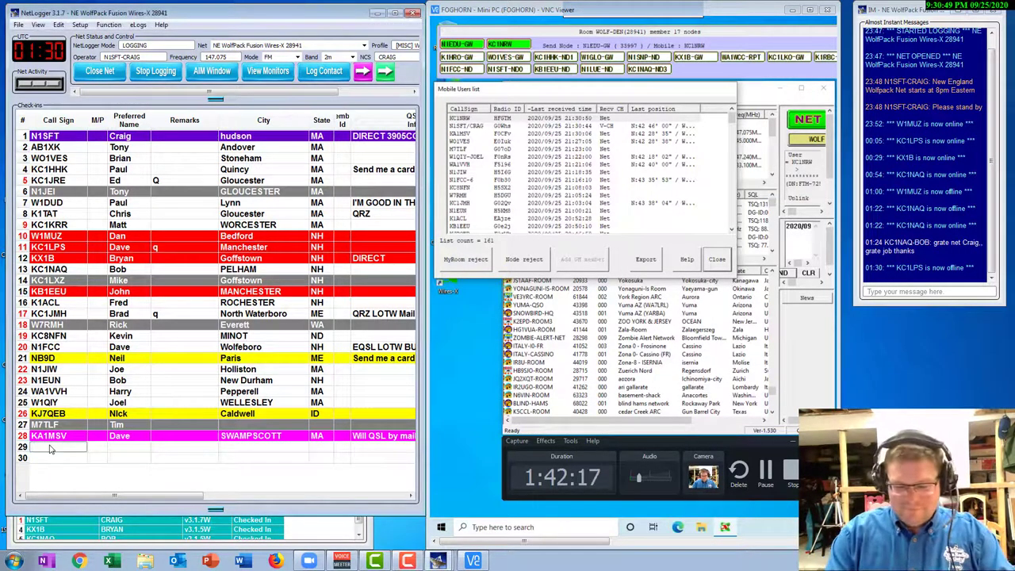
type("1y")
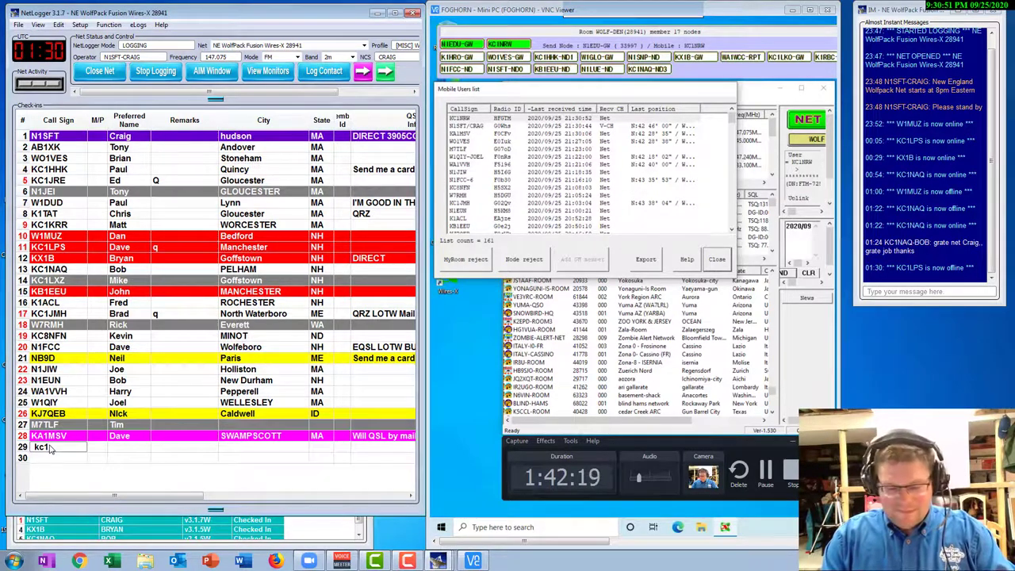
type("w")
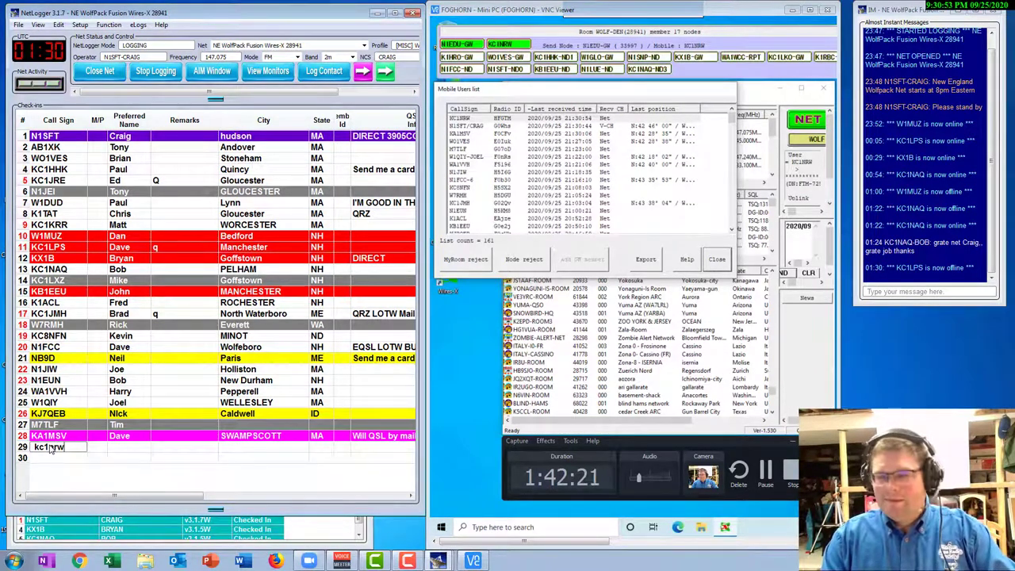
key("Return")
mouse_move(166, 500)
left_mouse_down()
mouse_move(248, 500)
mouse_move(165, 500)
left_mouse_up()
left_click(123, 449)
type("John")
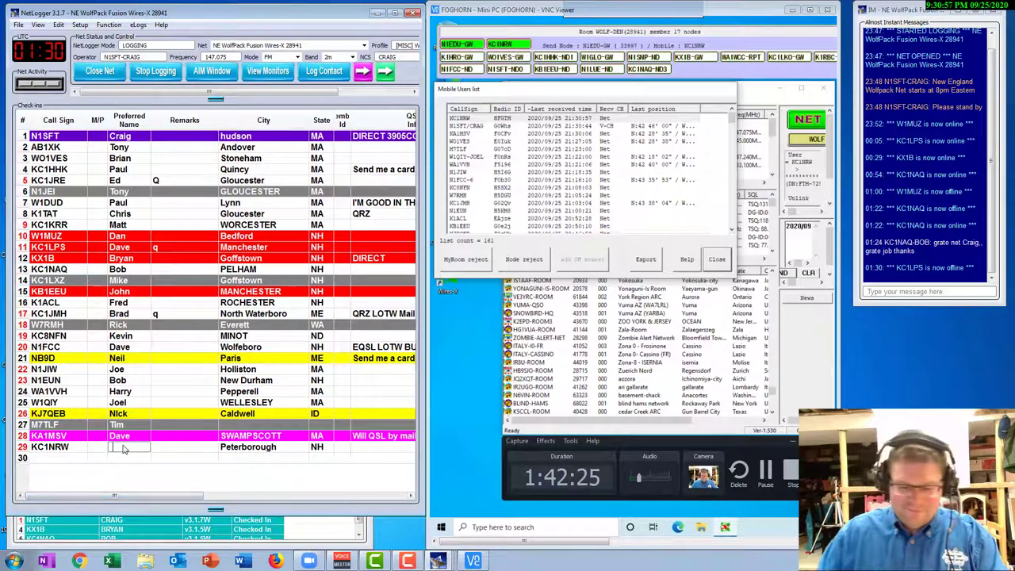
key("Return")
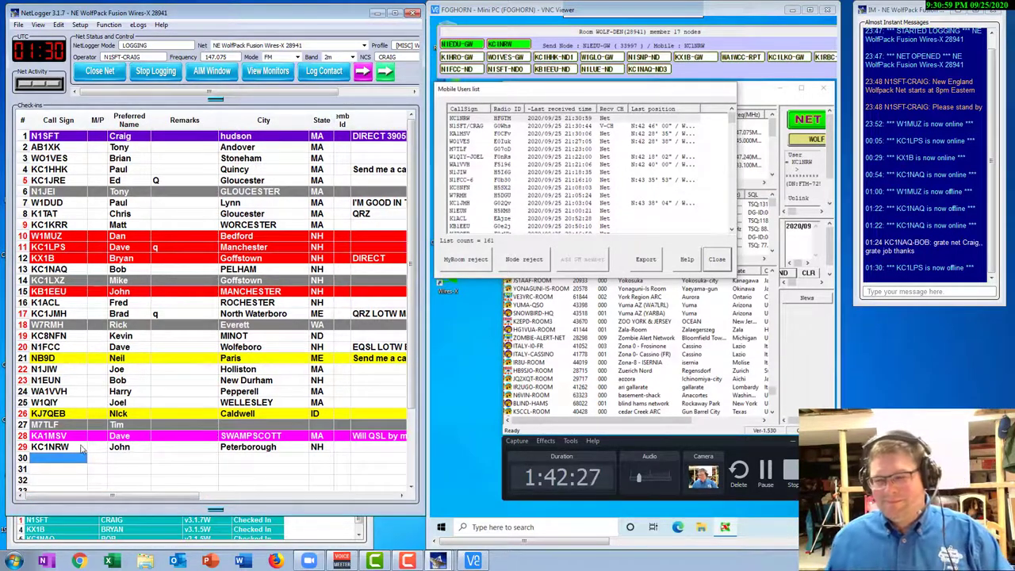
left_click(22, 448)
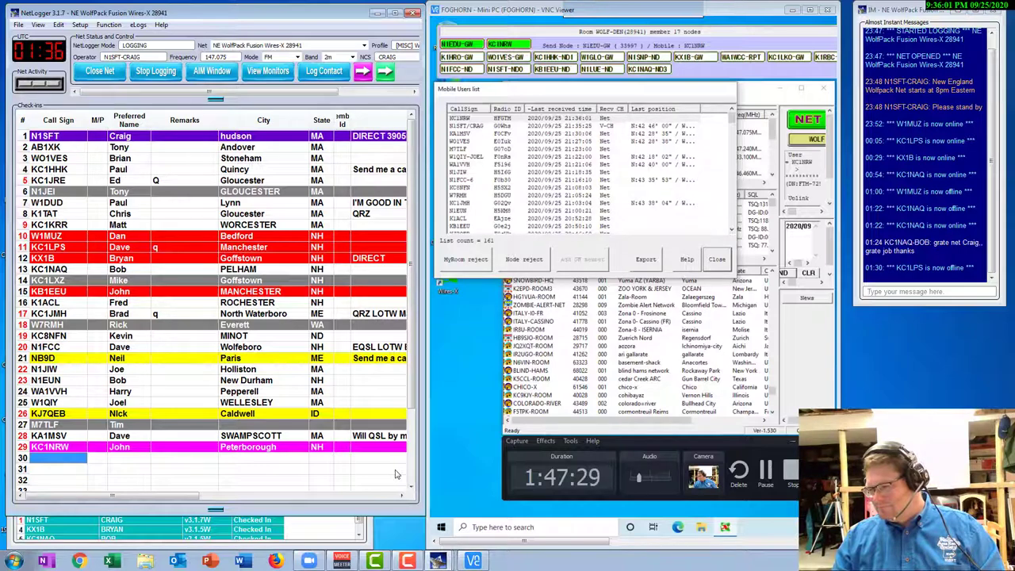
- Save the check-ins
left_click(21, 26)
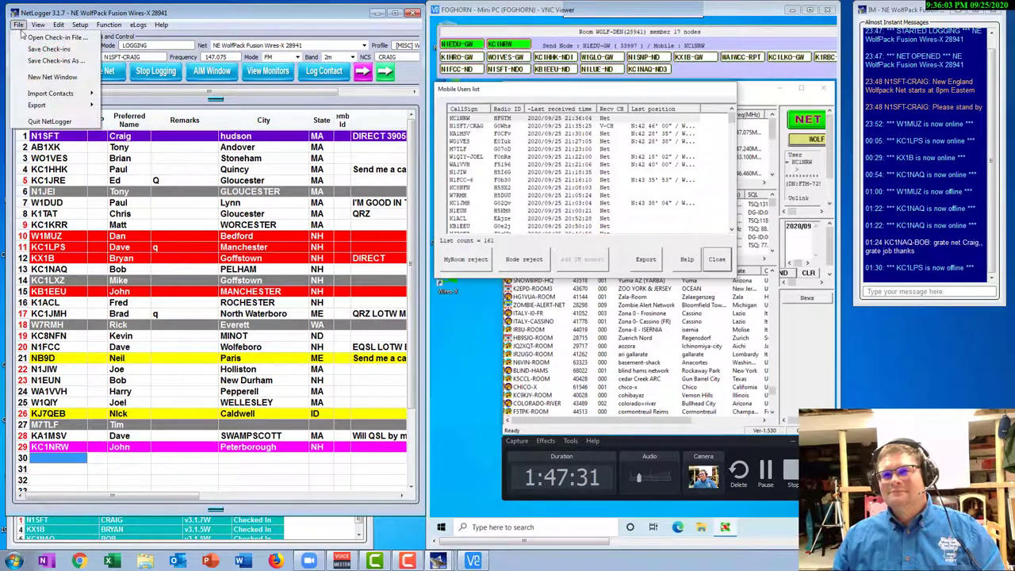
left_click(35, 54)
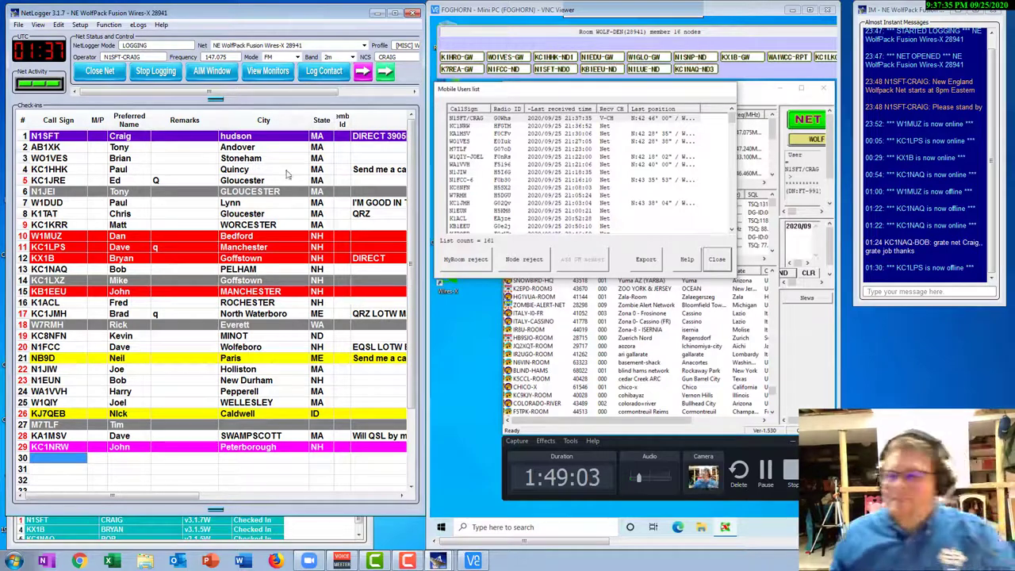
left_click(18, 25)
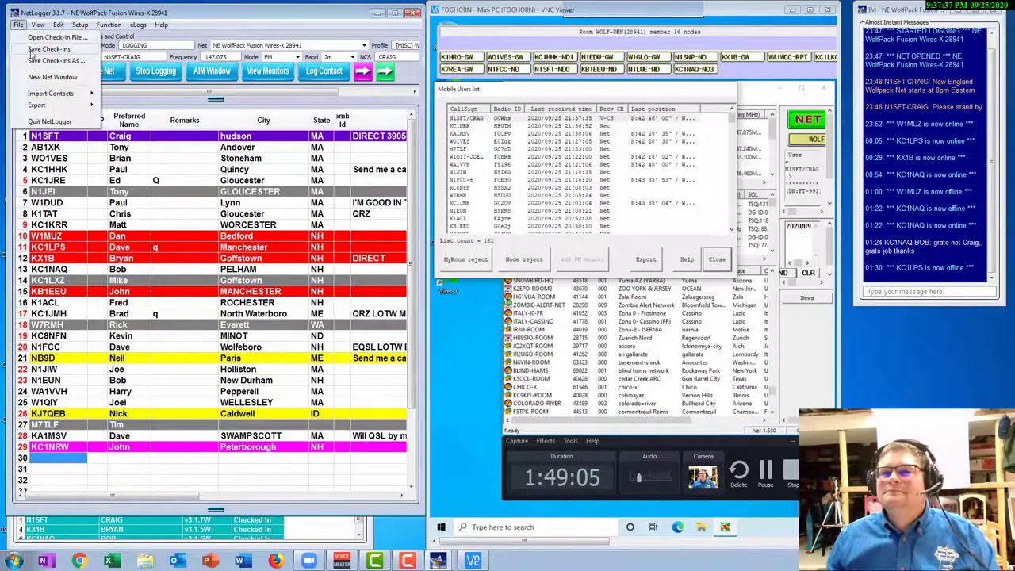
key("Escape")
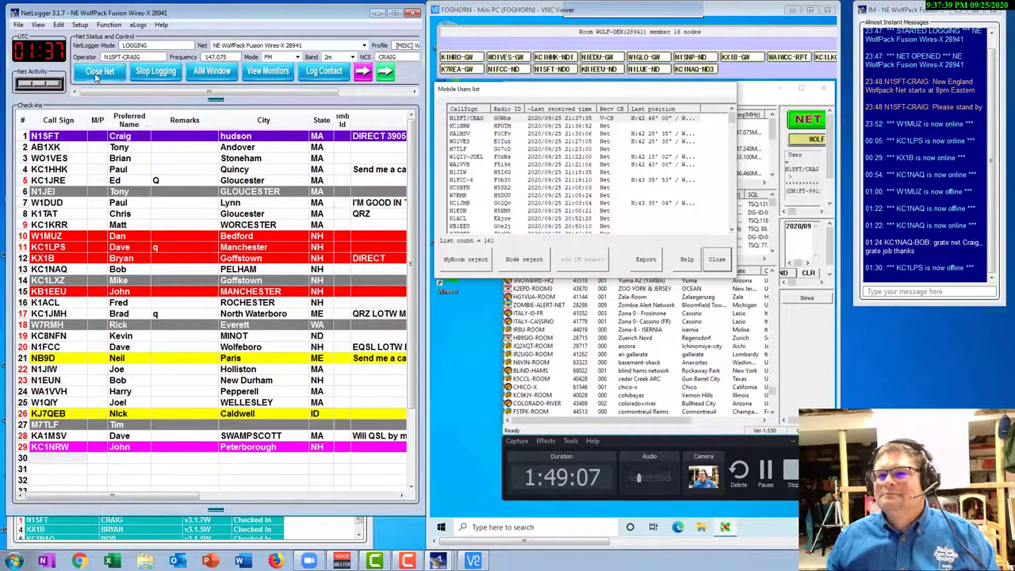
- Start closing the net, but decline to terminate it
left_click(96, 72)
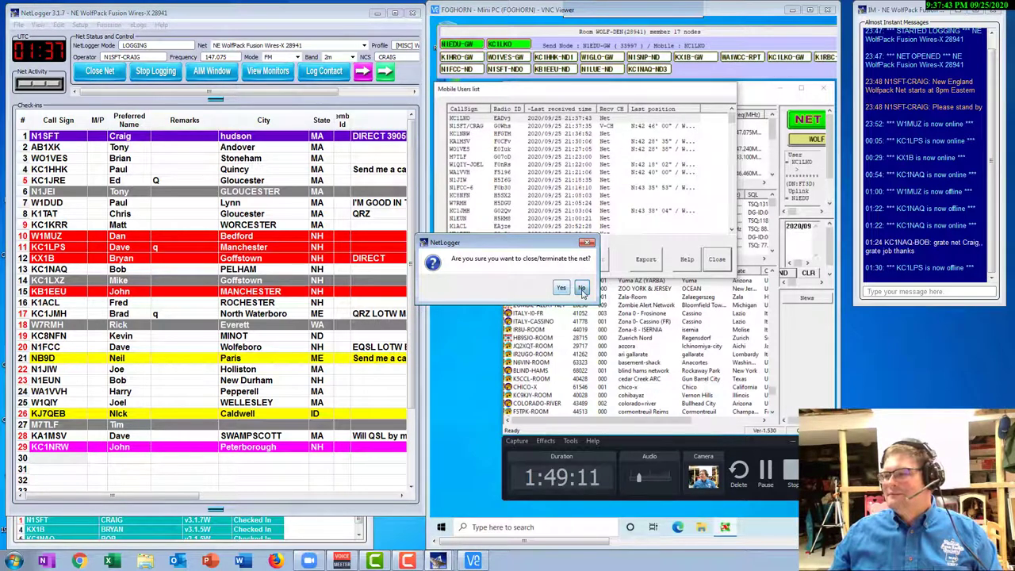
left_click(582, 289)
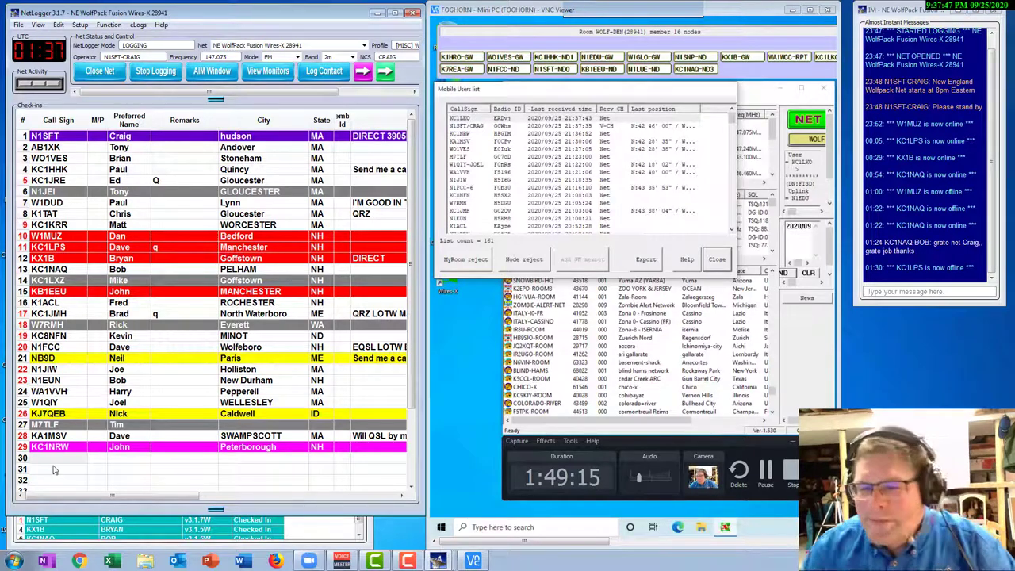
- Log the late station's call sign in row 30 of the check-in list
left_click(51, 459)
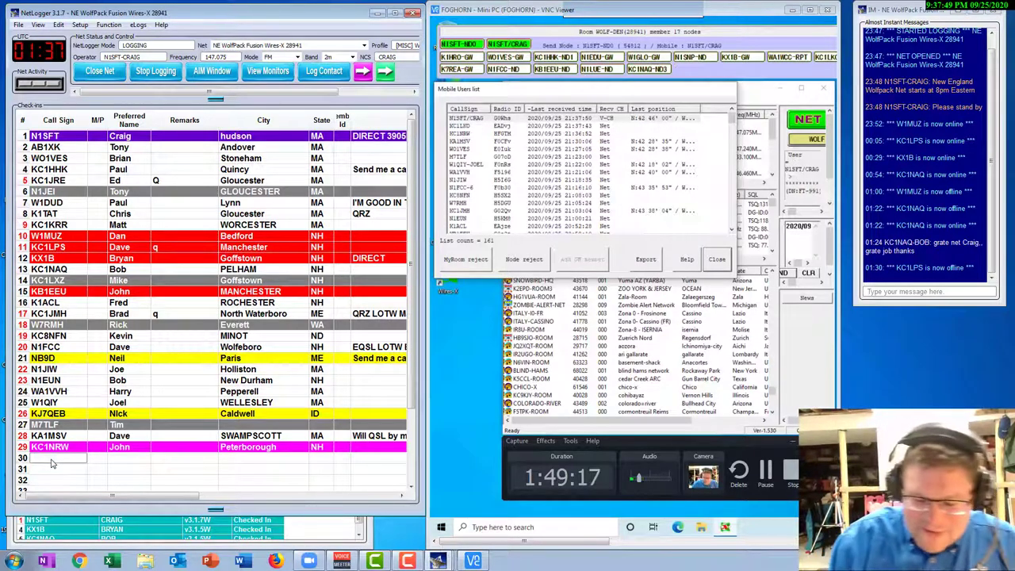
type("Kc1")
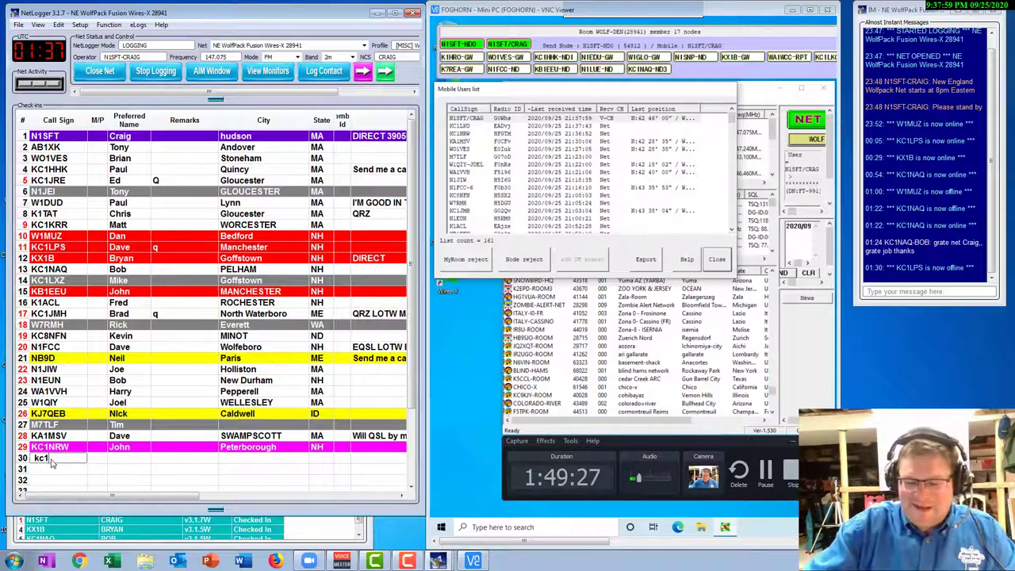
type("lko")
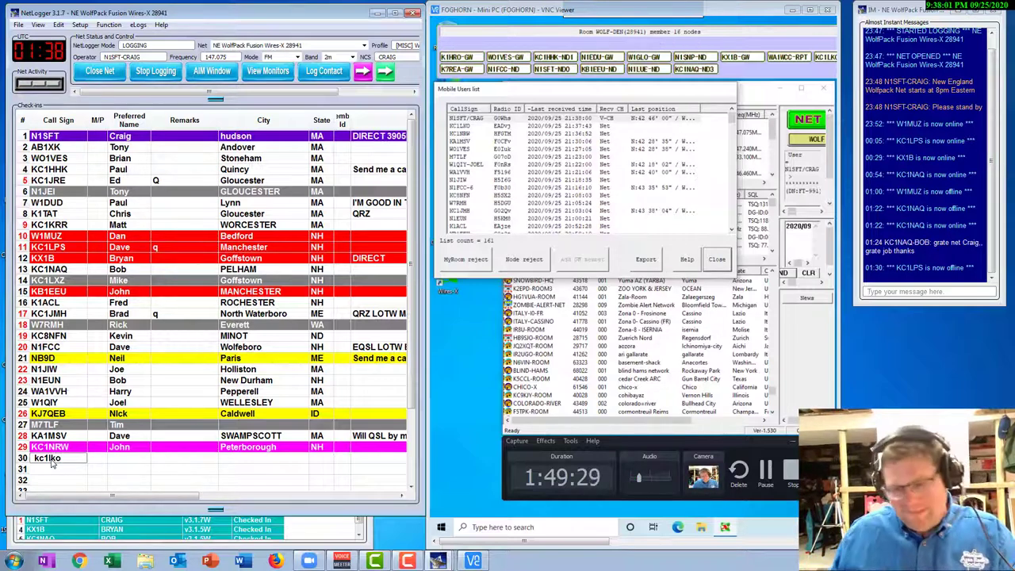
key("Return")
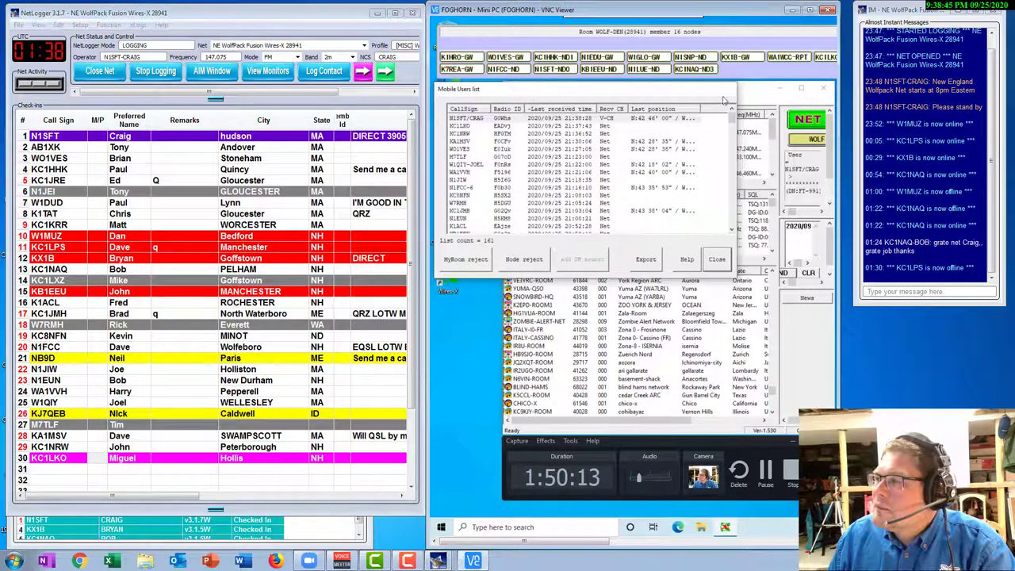
- Save the check-in list with the late entry in row 30
left_click(754, 90)
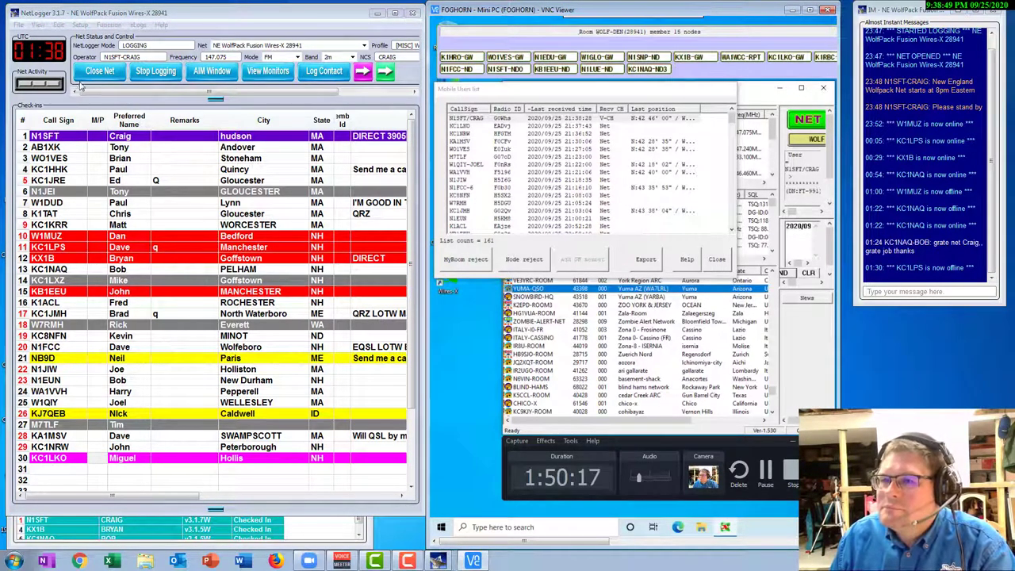
left_click(18, 24)
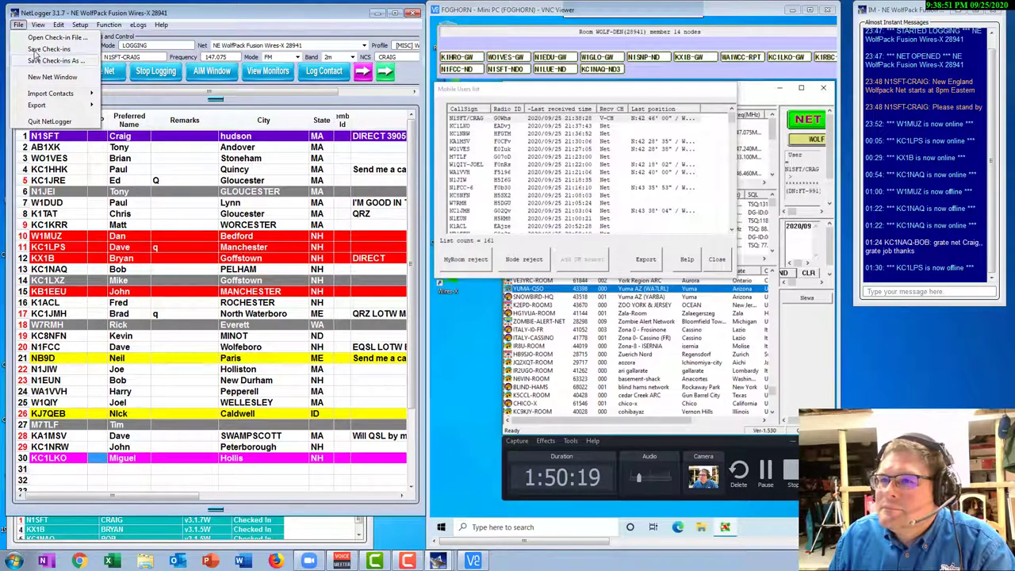
left_click(35, 52)
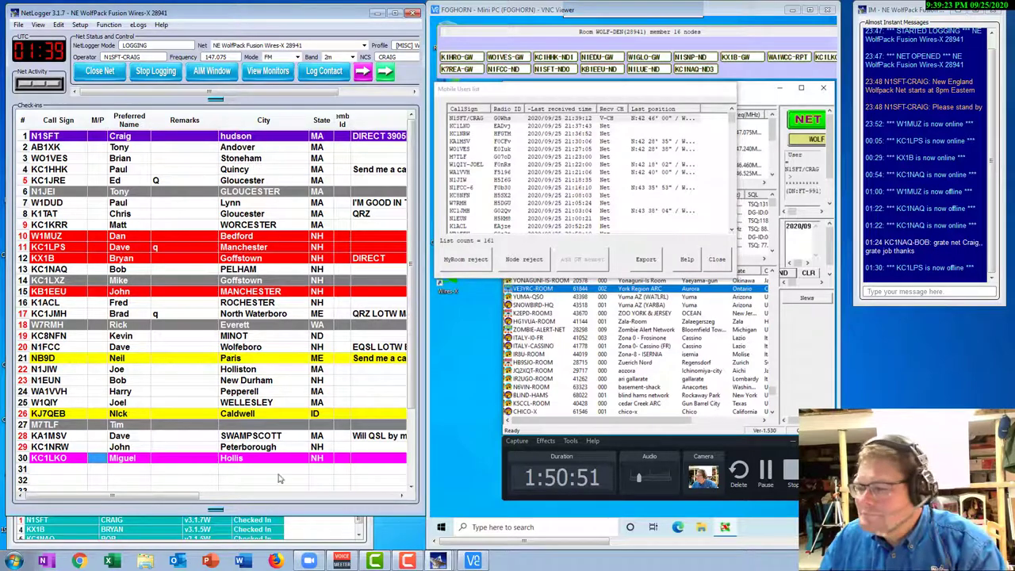
- Close the NE WolfPack Fusion Wires-X net and confirm its termination
left_click(355, 521)
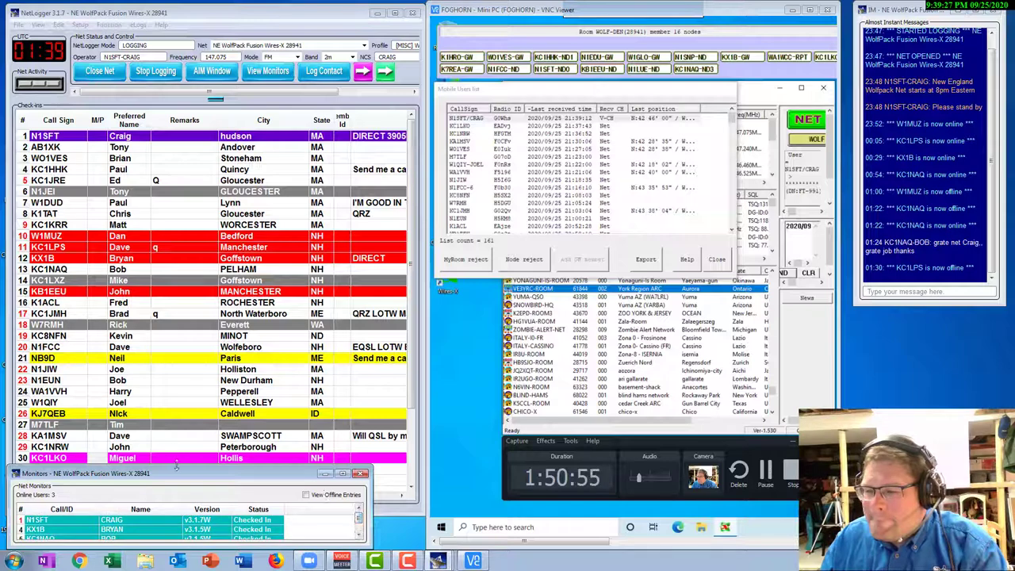
left_click(89, 96)
left_click(100, 73)
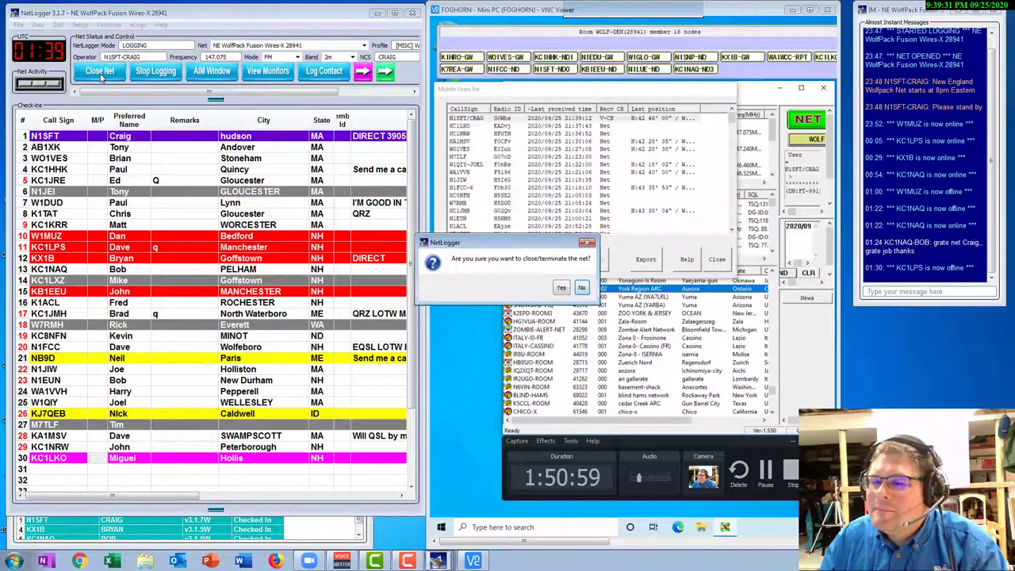
left_click(560, 288)
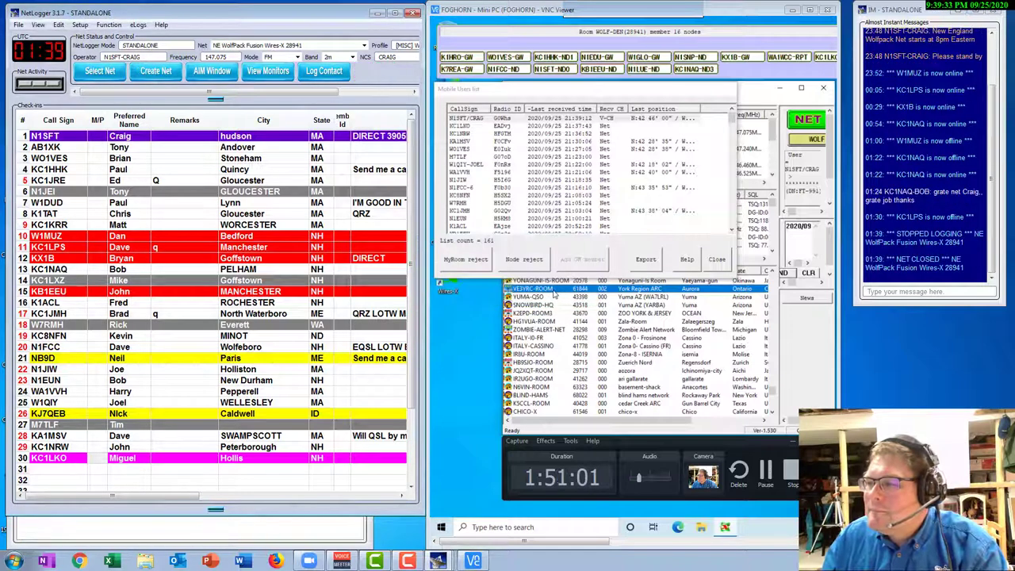